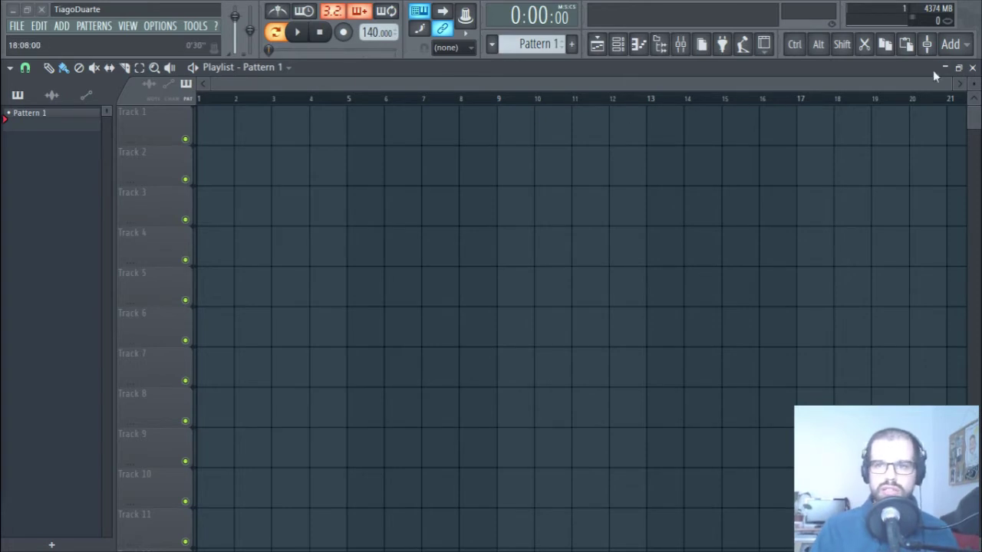
Close the playlist and add a Sytrus synth as a new channel in the channel rack
left_click(973, 67)
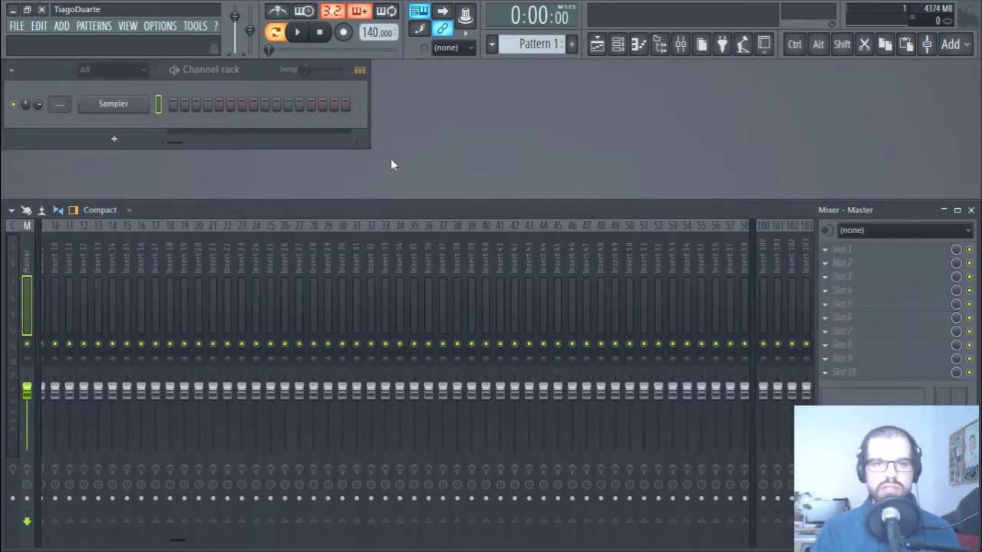
left_click(110, 143)
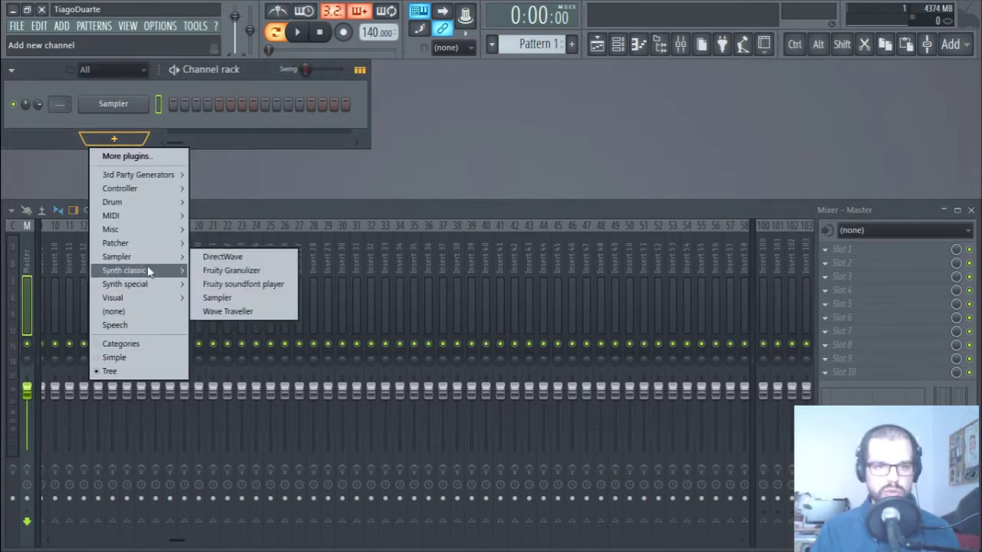
mouse_move(146, 270)
left_click(230, 380)
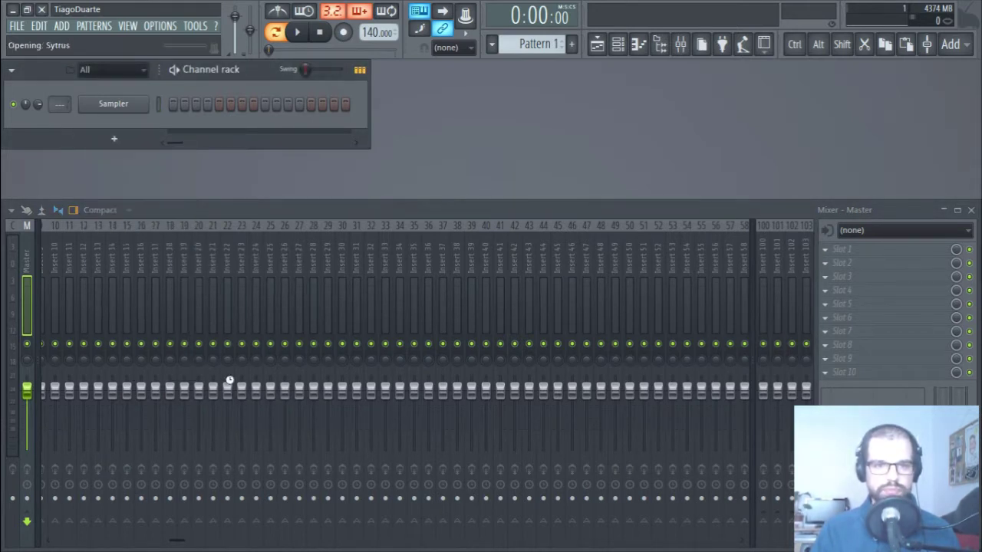
left_click_drag(439, 220, 485, 62)
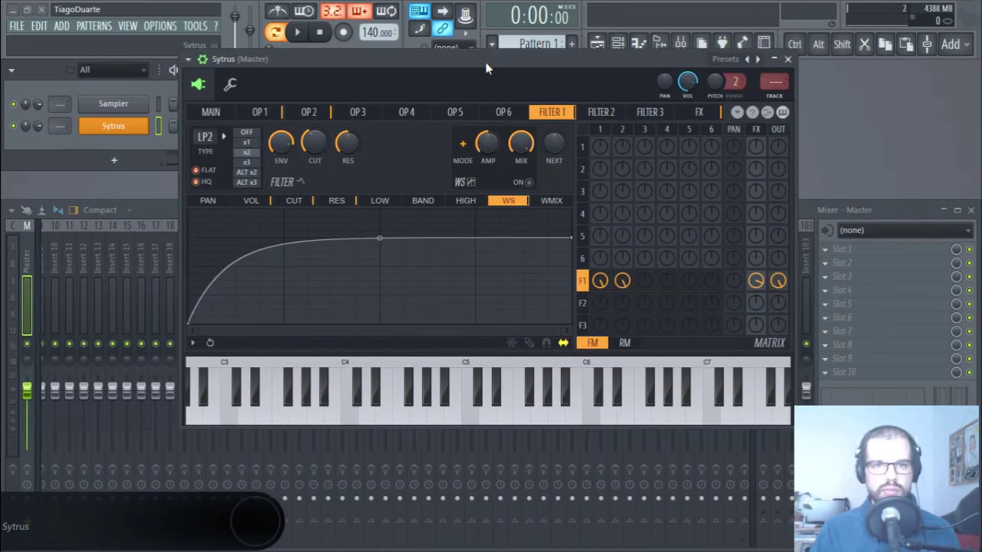
Hide the wrapper's upper options strip on the Sytrus window and enlarge the window, leaving its main settings page shown
left_click(210, 113)
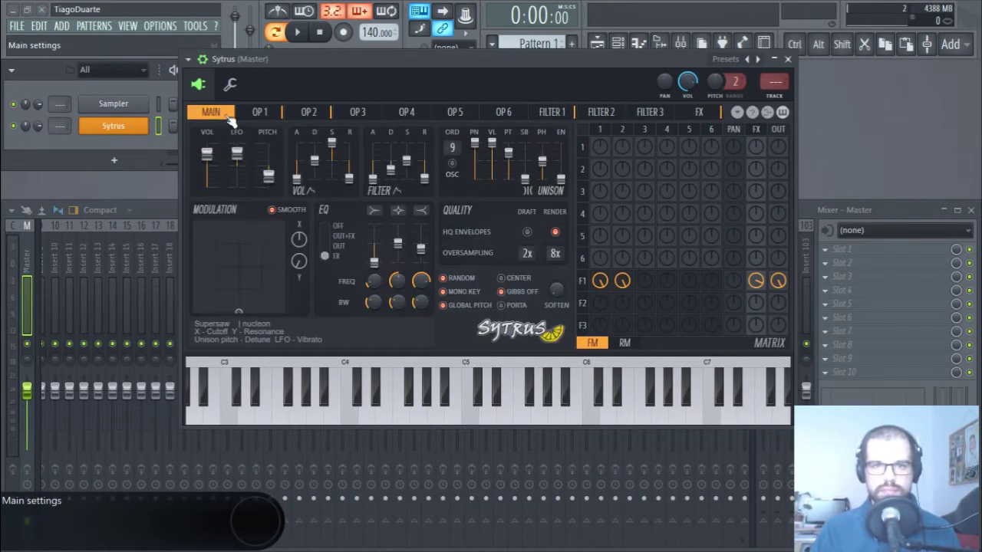
left_click(551, 113)
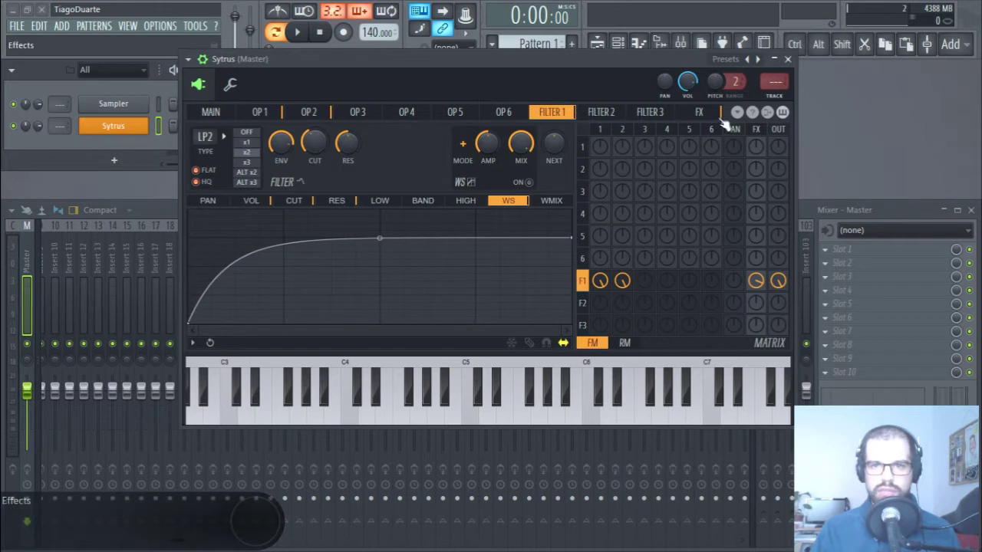
left_click(694, 112)
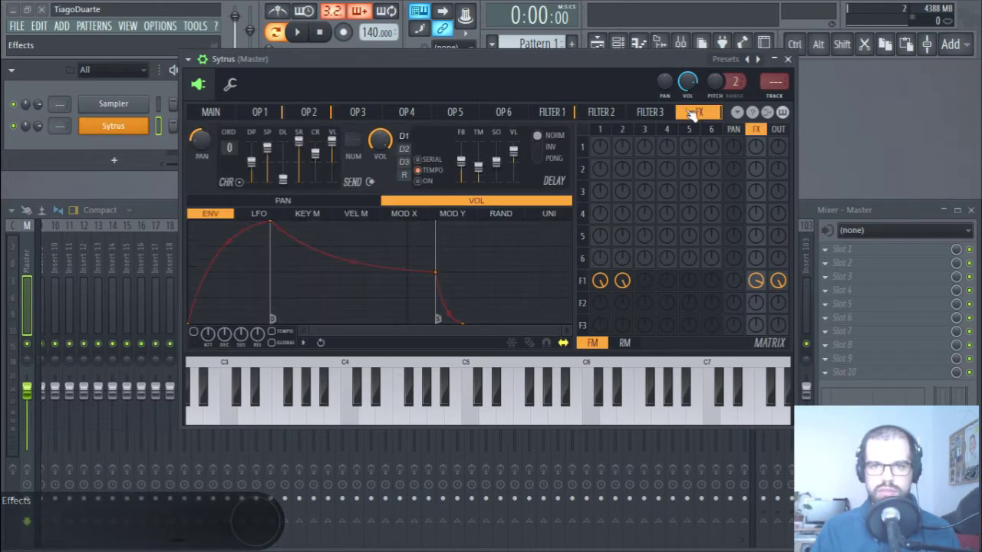
left_click(219, 114)
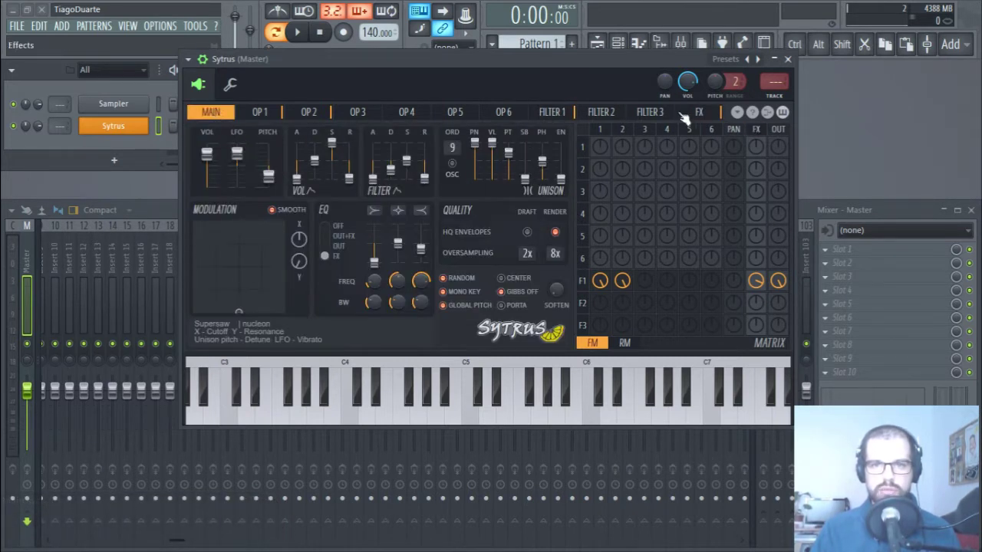
left_click(215, 61)
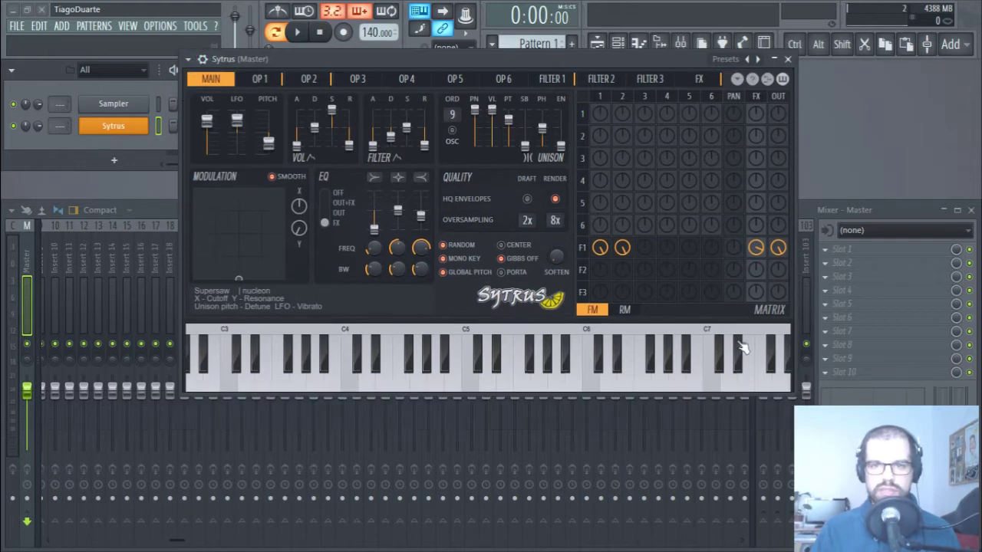
left_click_drag(784, 392, 877, 482)
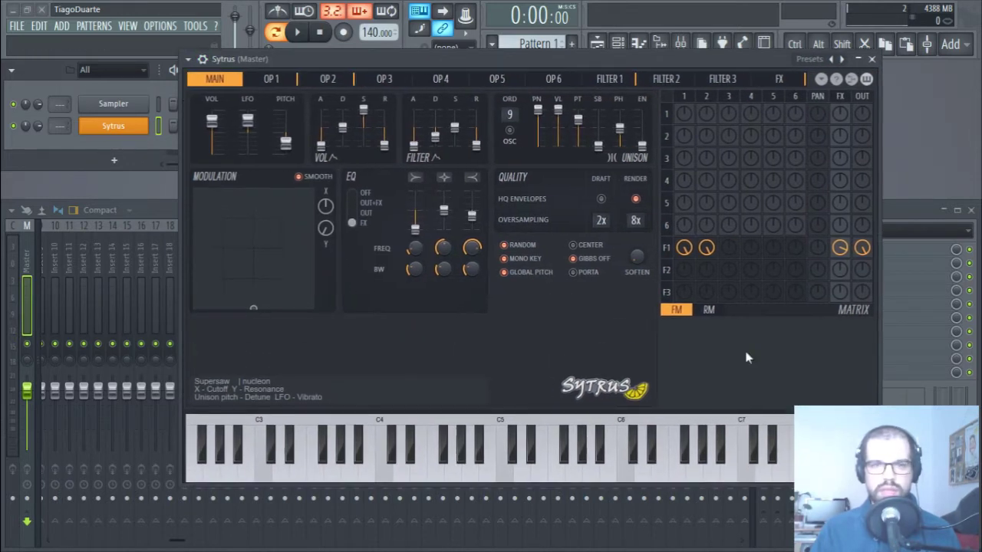
left_click_drag(534, 63, 423, 67)
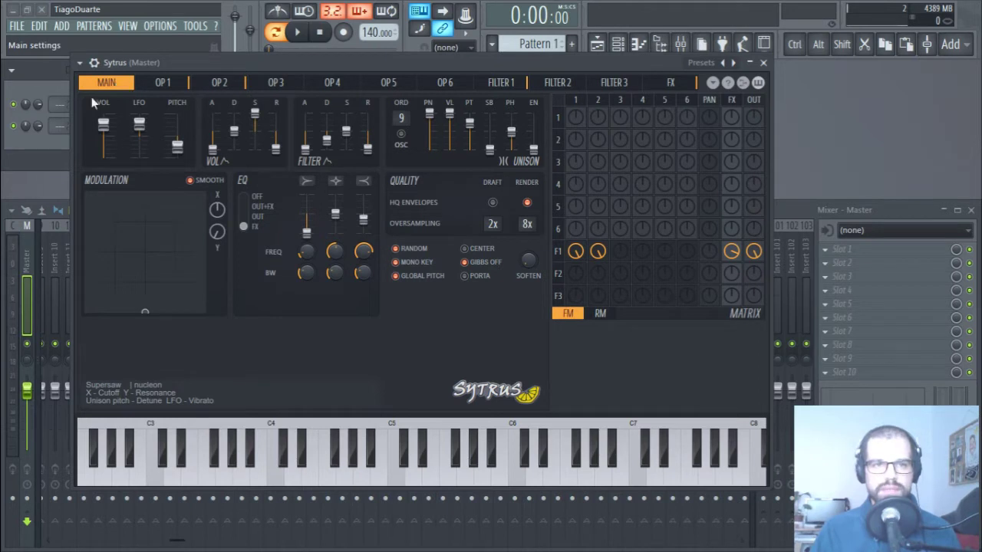
Load the Default preset in Sytrus so that only operator 1 with a plain sine wave is in use
left_click(166, 85)
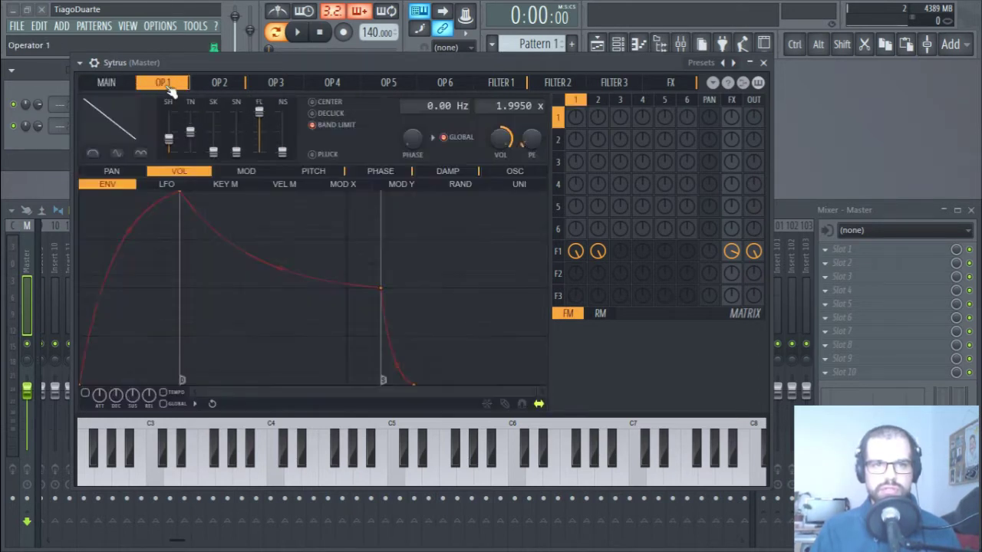
left_click_drag(173, 90, 388, 91)
left_click_drag(659, 105, 587, 105)
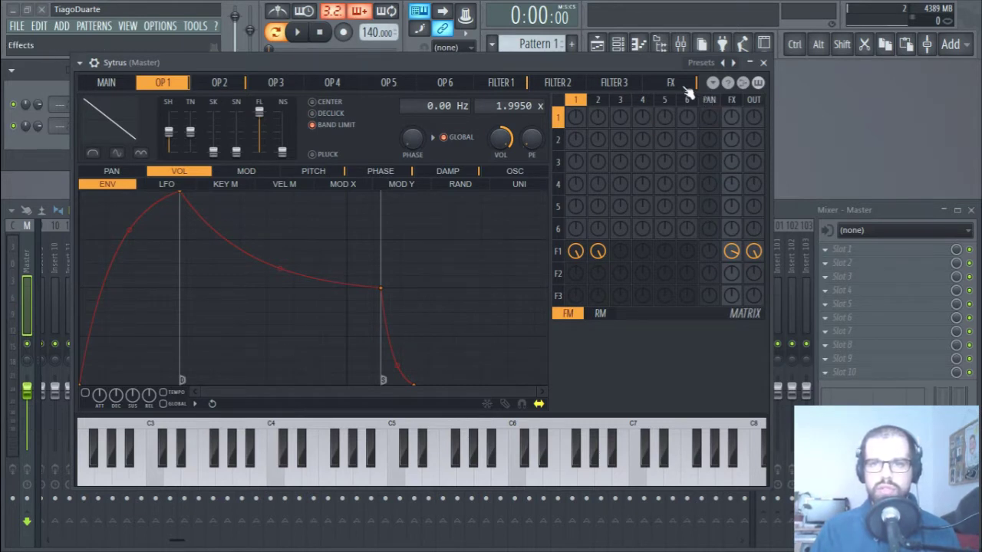
left_click(720, 62)
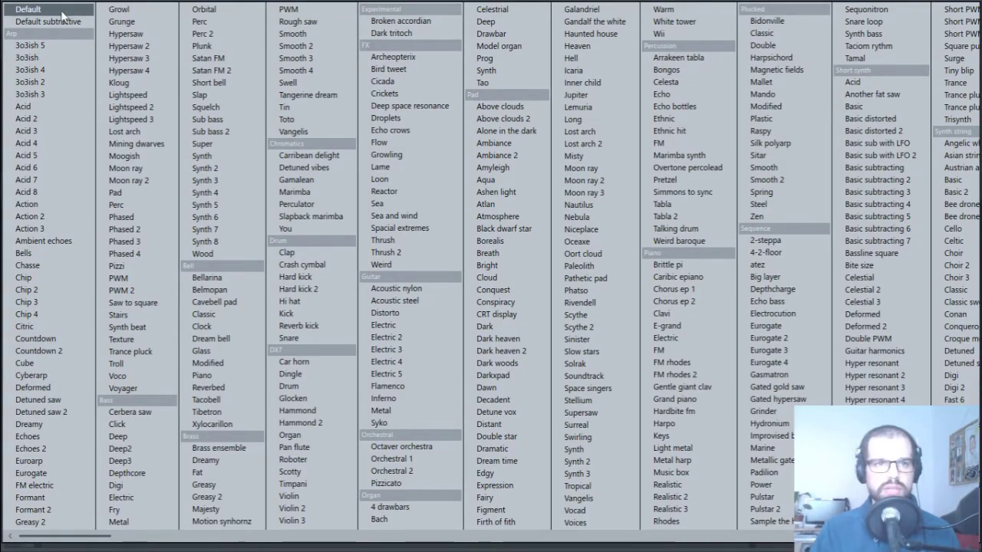
left_click(28, 9)
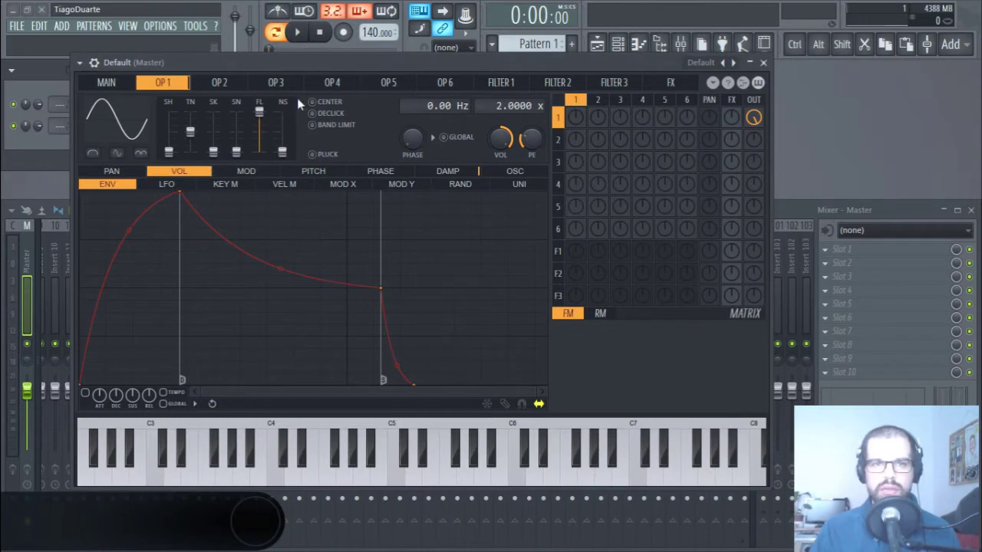
left_click(121, 86)
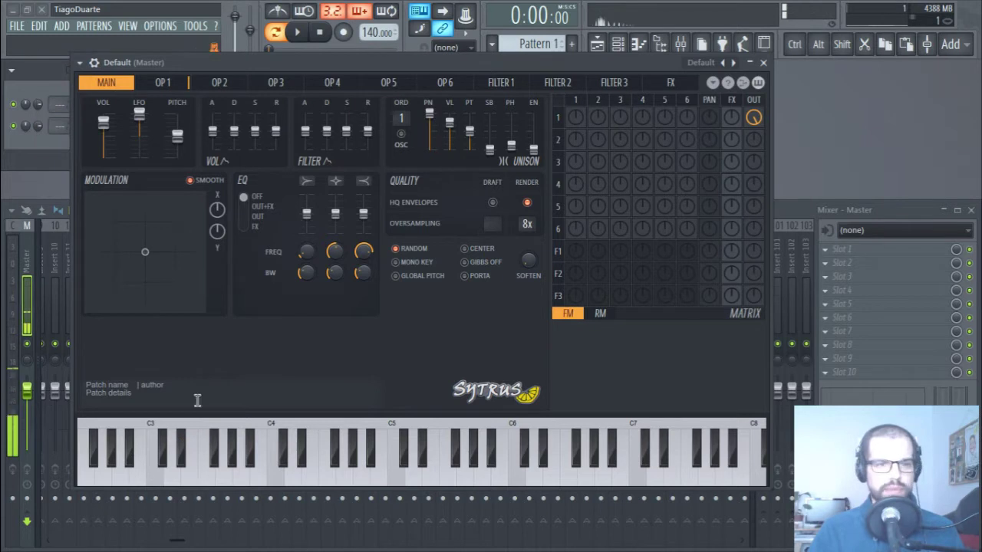
left_click(764, 63)
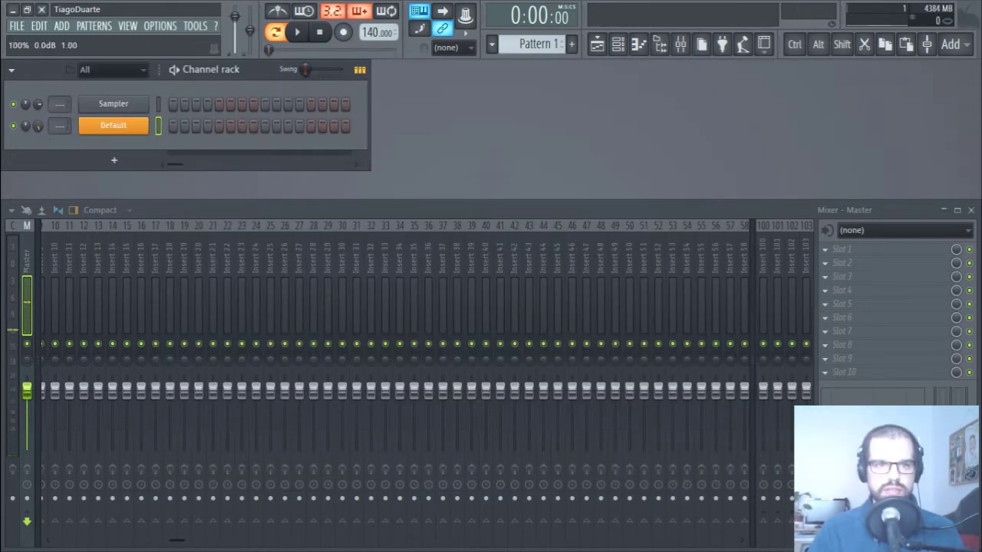
left_click(108, 125)
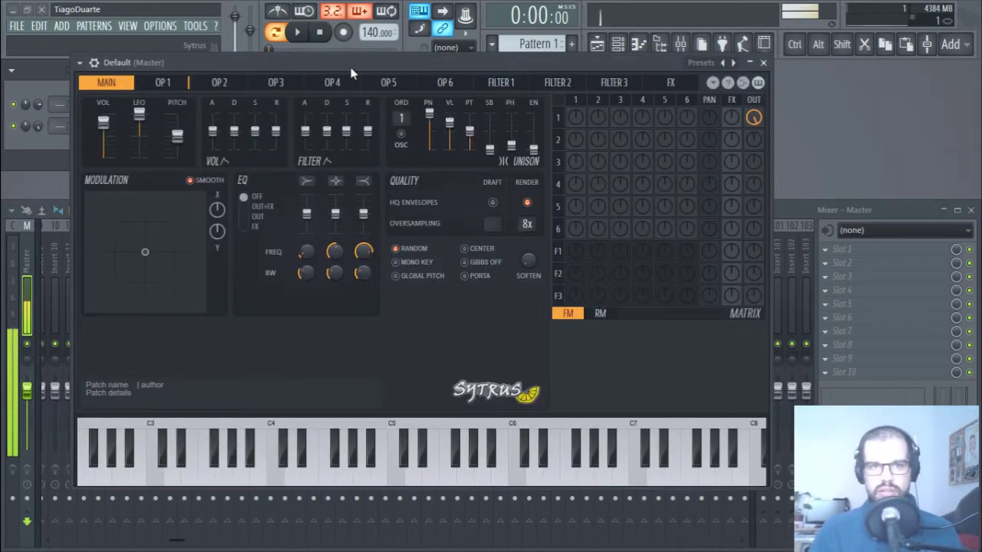
Raise operator 1's shape and tension slightly to bend its sine wave into a rounder, more square-like form
left_click(163, 83)
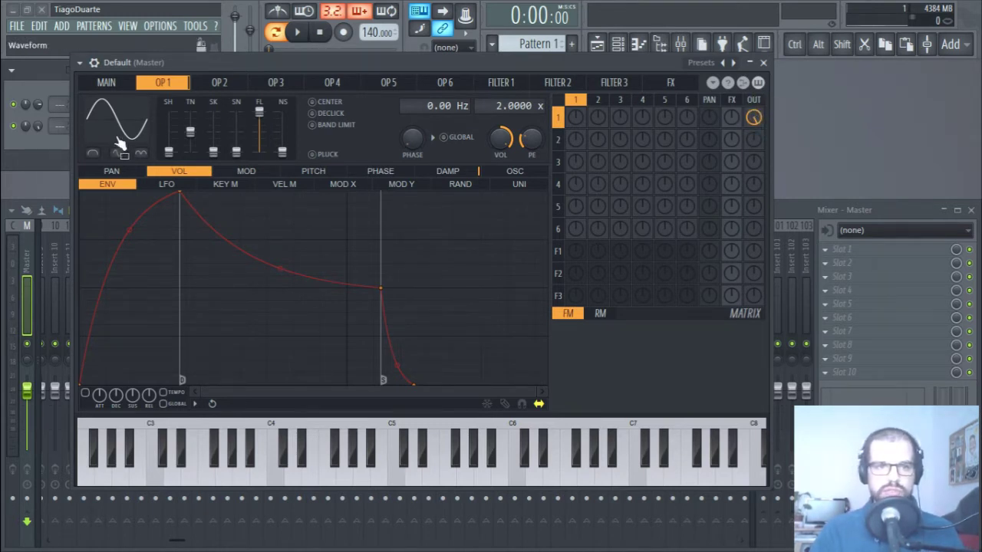
left_click_drag(168, 151, 190, 125)
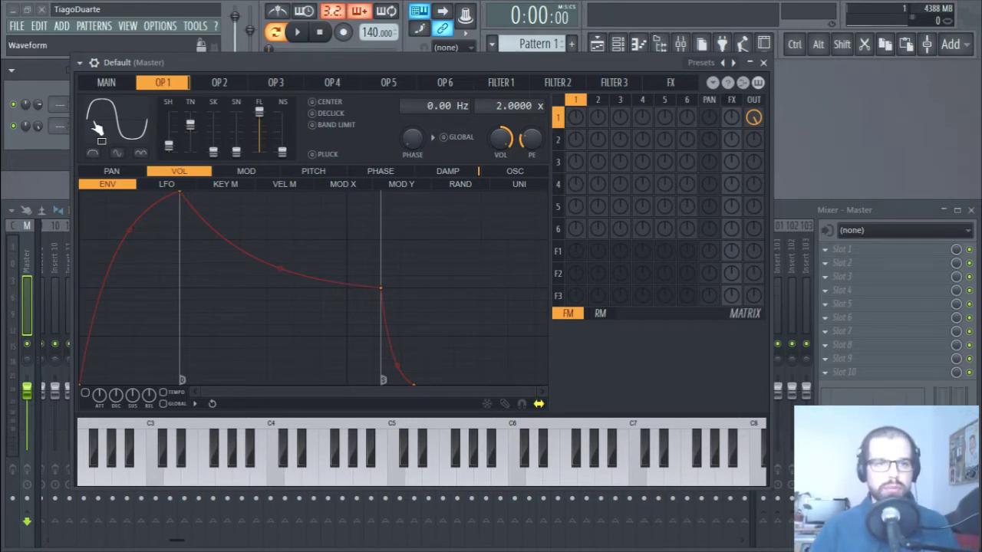
left_click_drag(112, 107, 147, 127)
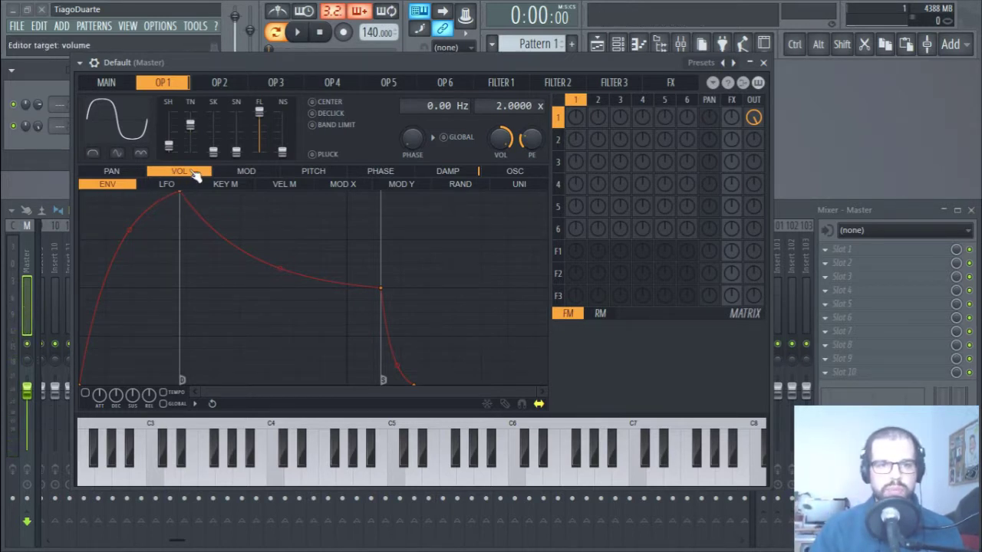
Remove the attack from operator 1's volume envelope by moving the peak to the start, and try a convex decay curve
left_click_drag(184, 194, 52, 175)
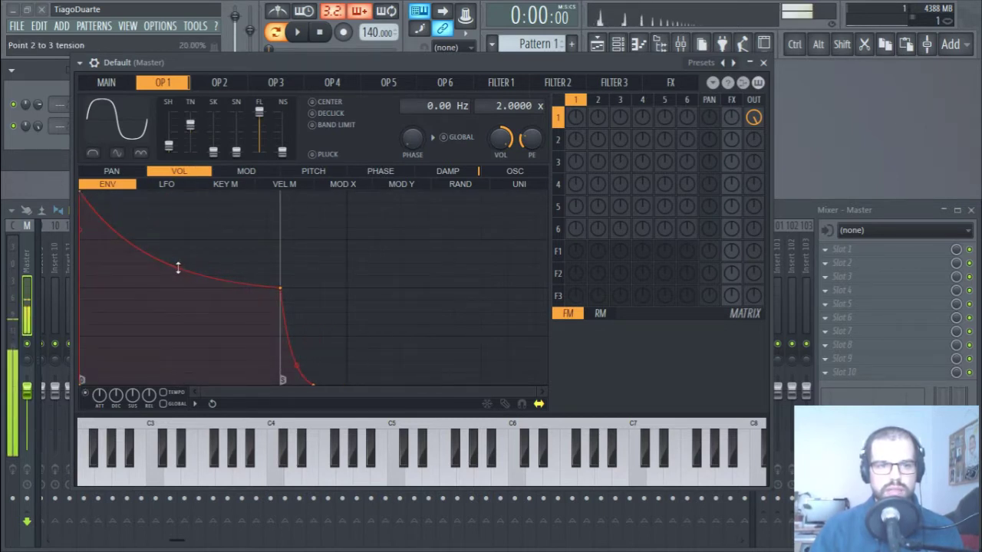
left_click_drag(178, 266, 180, 267)
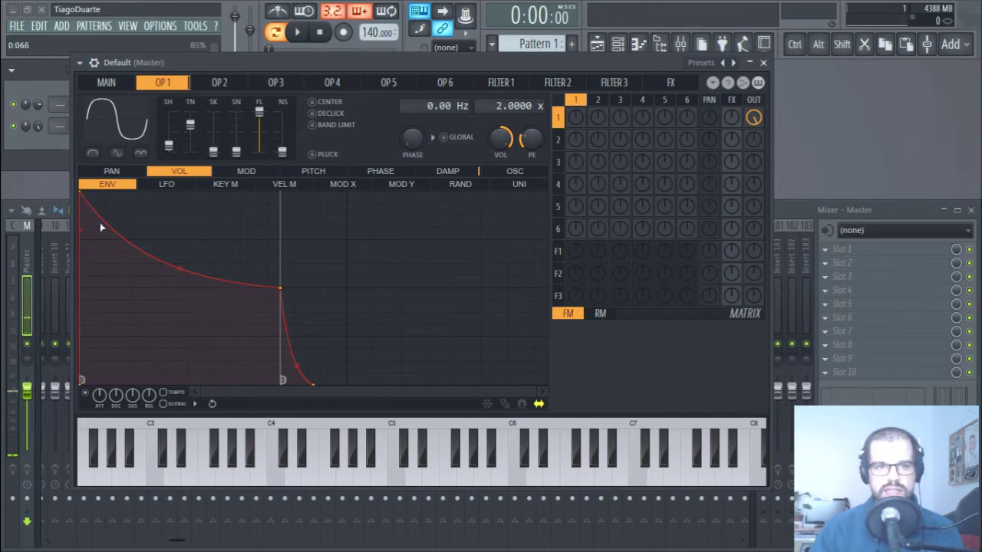
left_click_drag(183, 271, 183, 203)
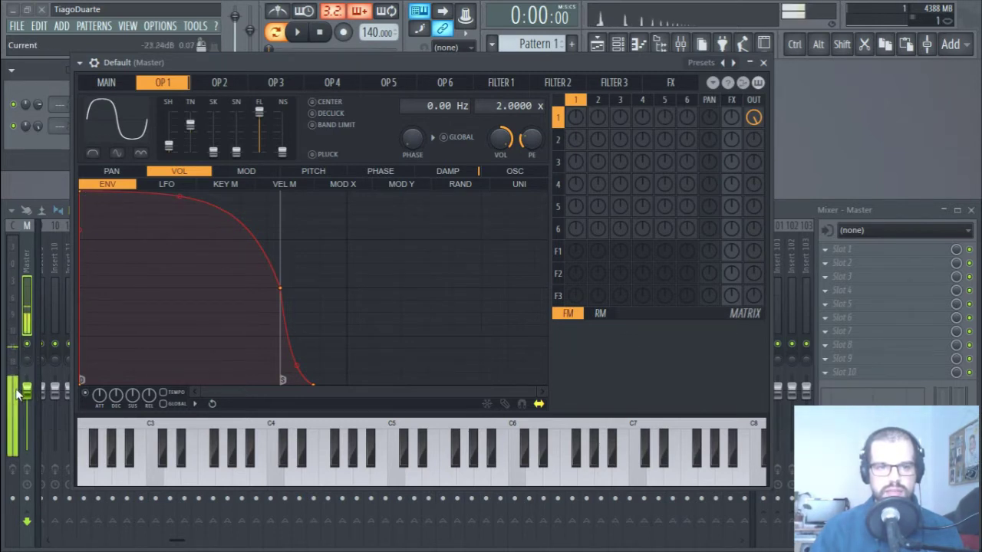
left_click_drag(181, 211, 179, 277)
Try a zero-sustain, two-stage decay with an extra point in operator 1's volume envelope, and delete that point
mouse_move(280, 287)
left_mouse_down()
mouse_move(182, 201)
mouse_move(201, 380)
left_mouse_up()
left_click_drag(216, 459, 307, 466)
mouse_move(194, 365)
left_mouse_down()
mouse_move(194, 321)
mouse_move(194, 341)
mouse_move(138, 254)
mouse_move(171, 278)
mouse_move(172, 263)
left_mouse_up()
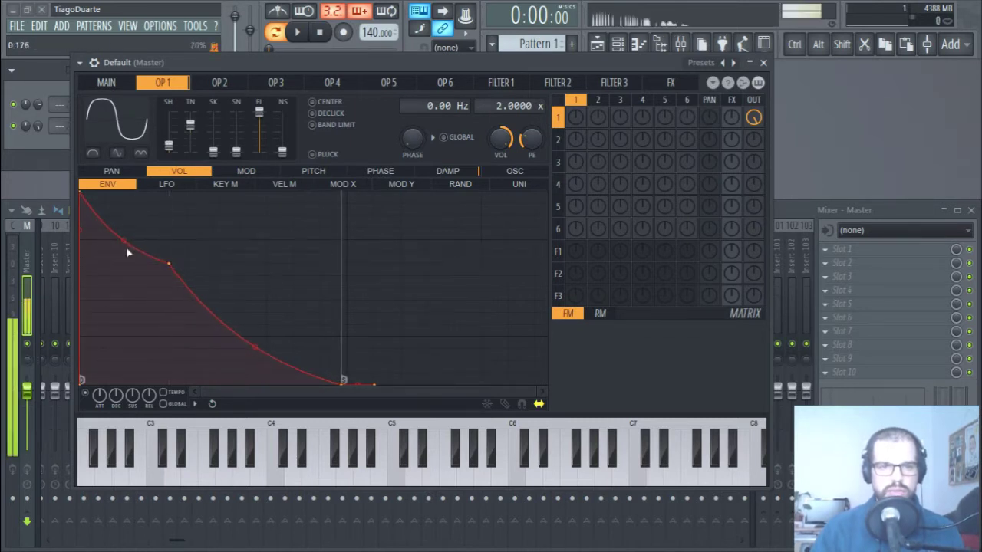
left_click_drag(123, 241, 122, 262)
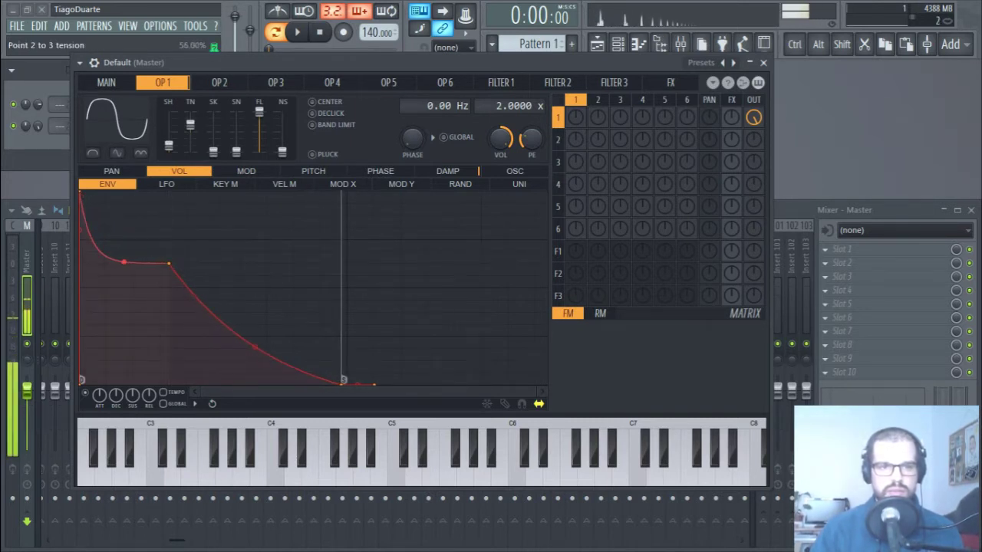
right_click(174, 262)
left_click(192, 284)
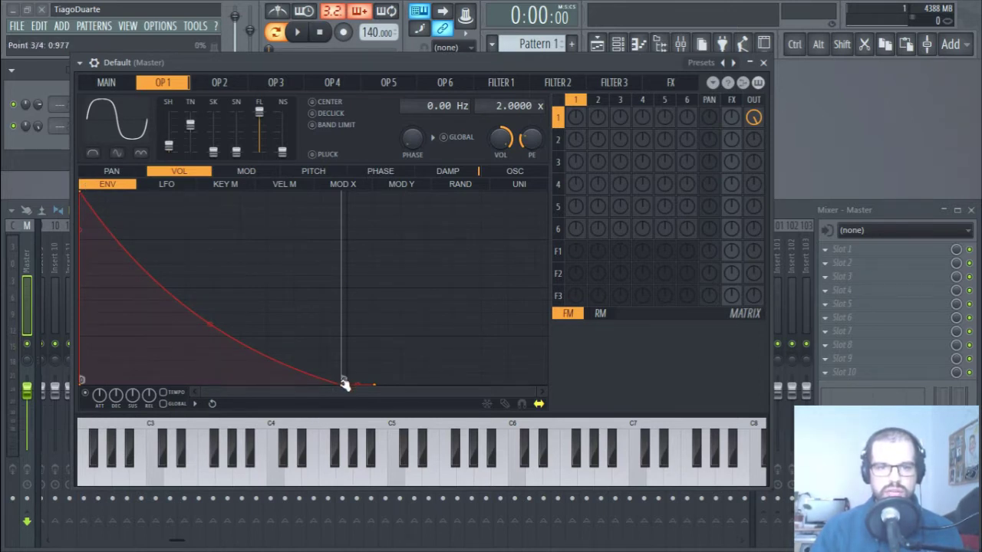
Set operator 1's volume sustain to about three-quarters, steepen and shorten the decay, and slightly lengthen the release
left_click_drag(344, 384, 322, 240)
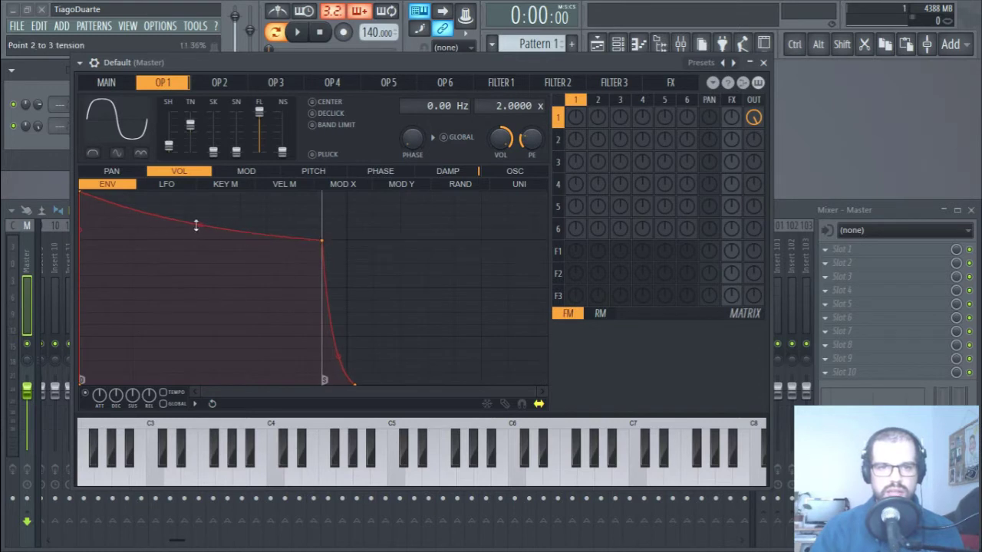
left_click_drag(196, 225, 201, 239)
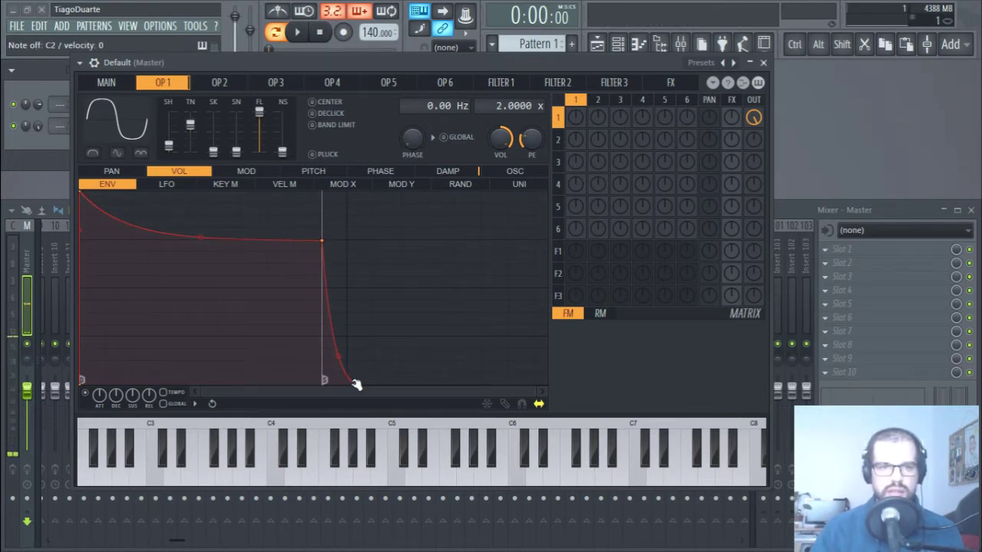
left_click_drag(355, 385, 476, 384)
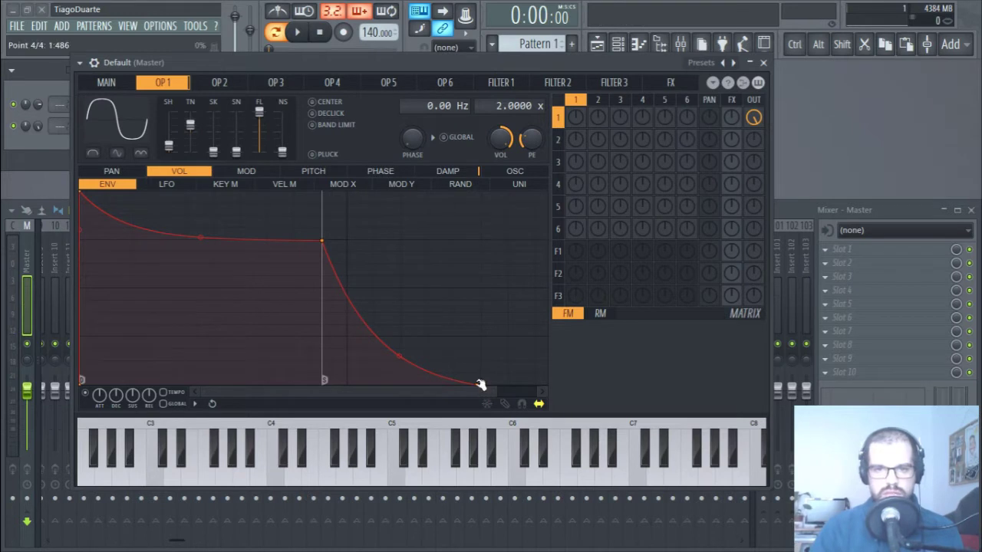
left_click_drag(480, 383, 376, 393)
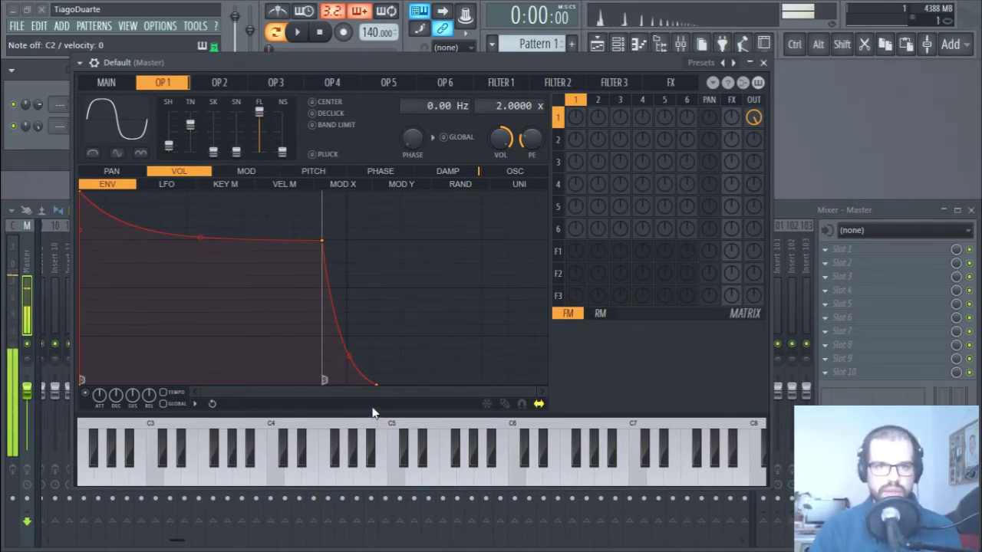
left_click_drag(323, 242, 202, 243)
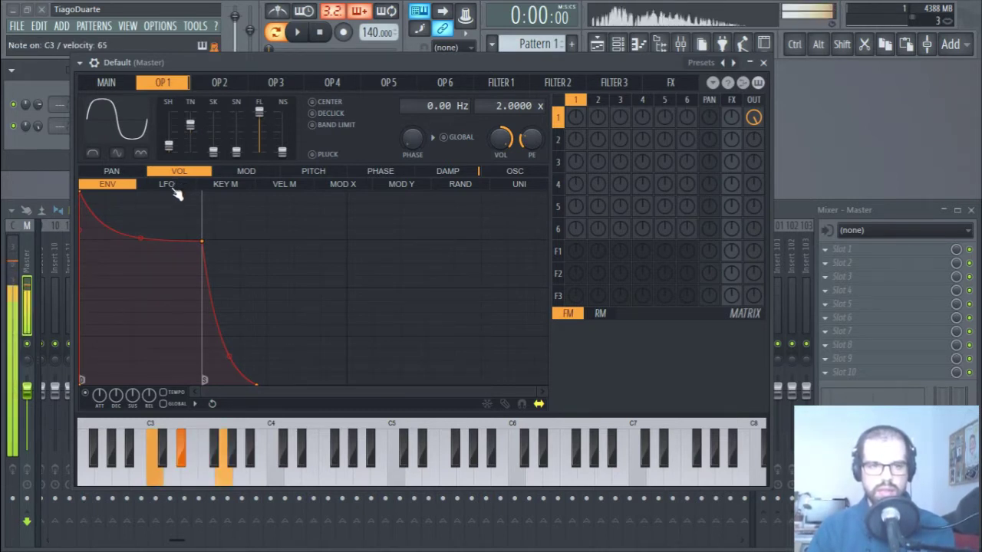
Try the unison OSC, Porta, Mono key and Global pitch switches in the synth's main settings
left_click(108, 83)
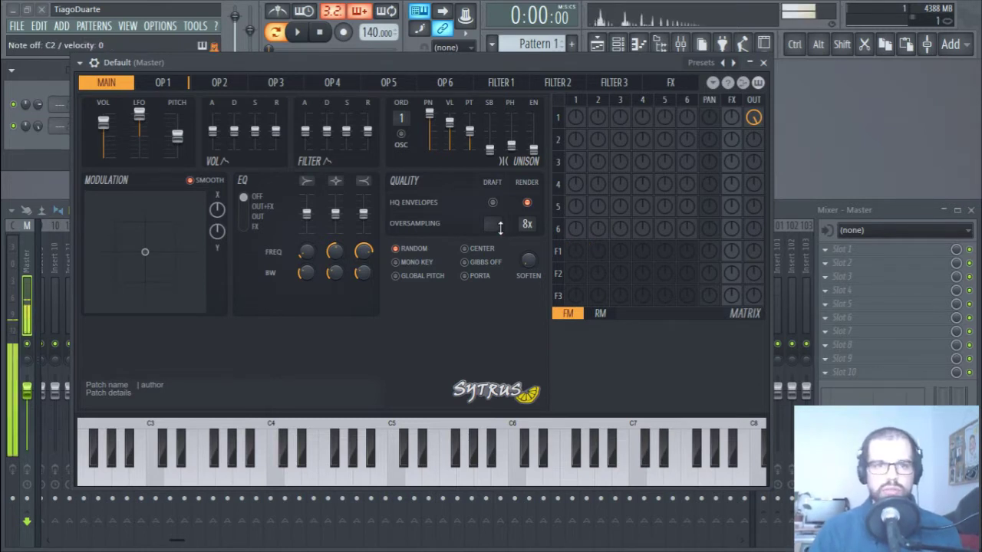
left_click(162, 83)
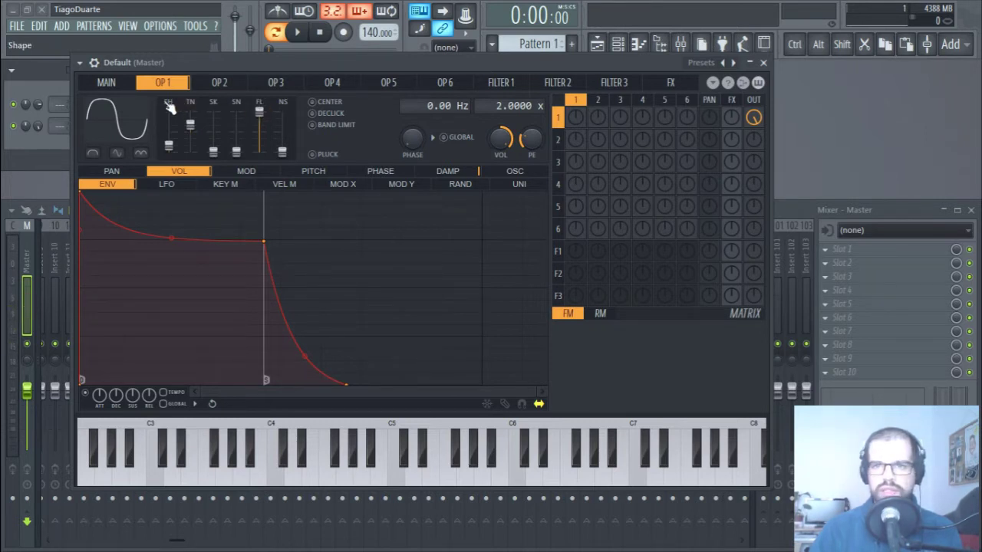
left_click(107, 83)
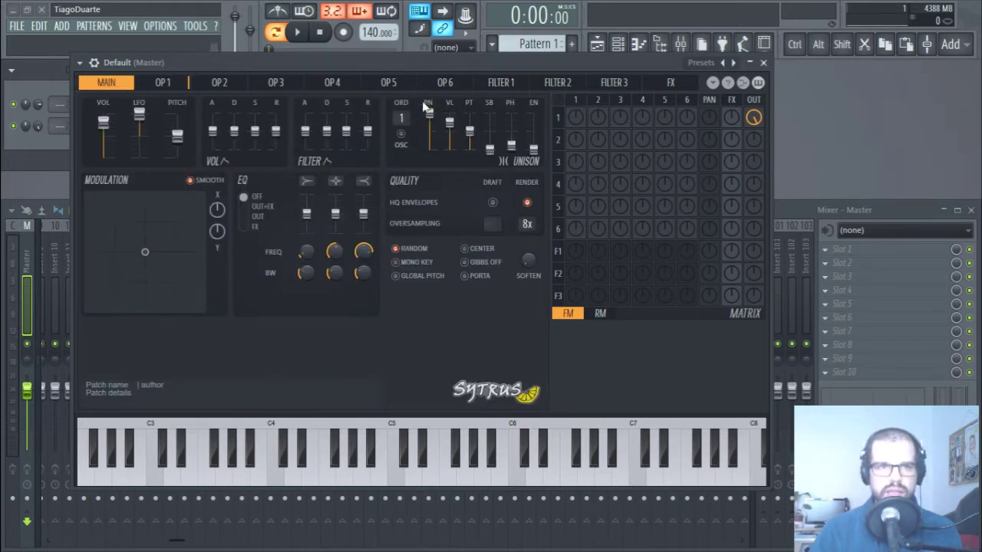
left_click(402, 135)
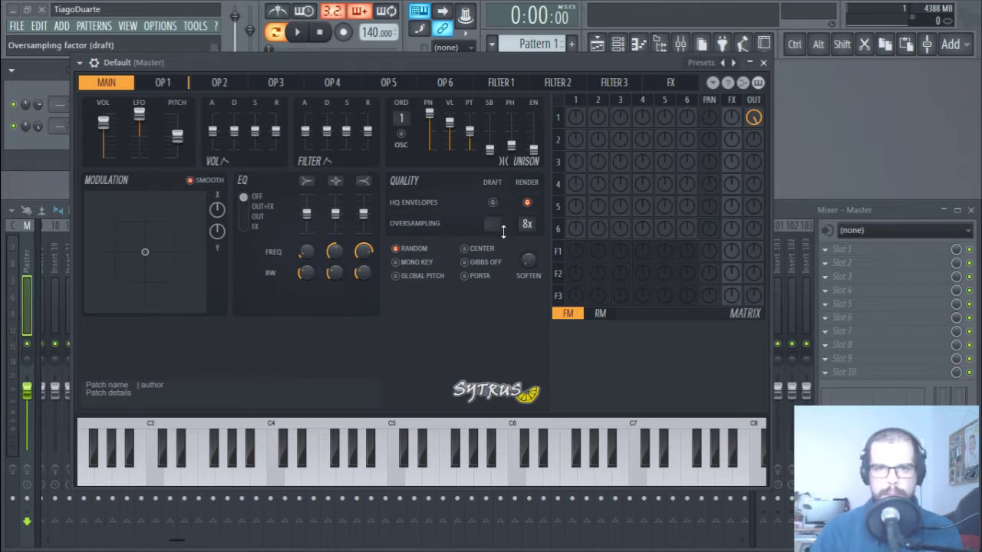
left_click(474, 280)
left_click(414, 262)
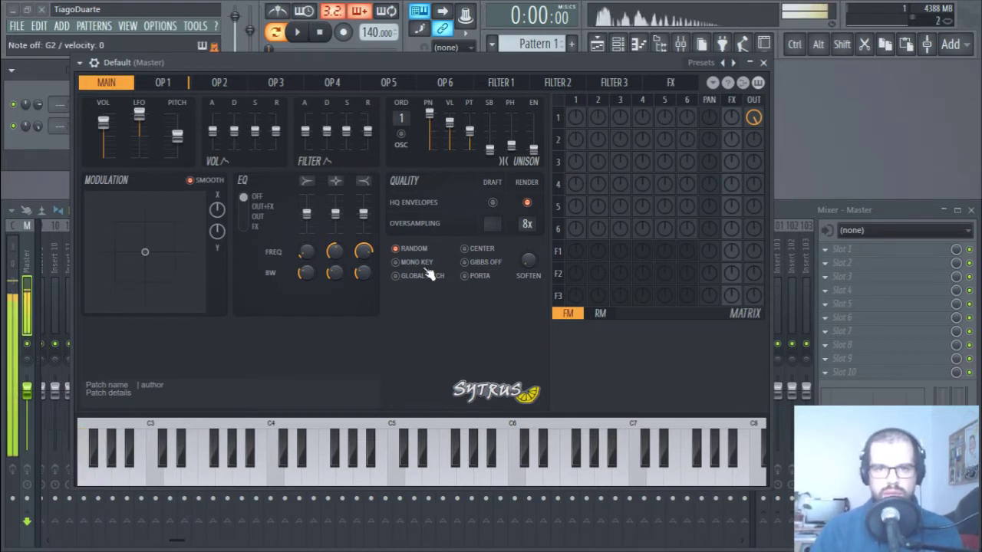
left_click(418, 277)
left_click(418, 277)
left_click(412, 262)
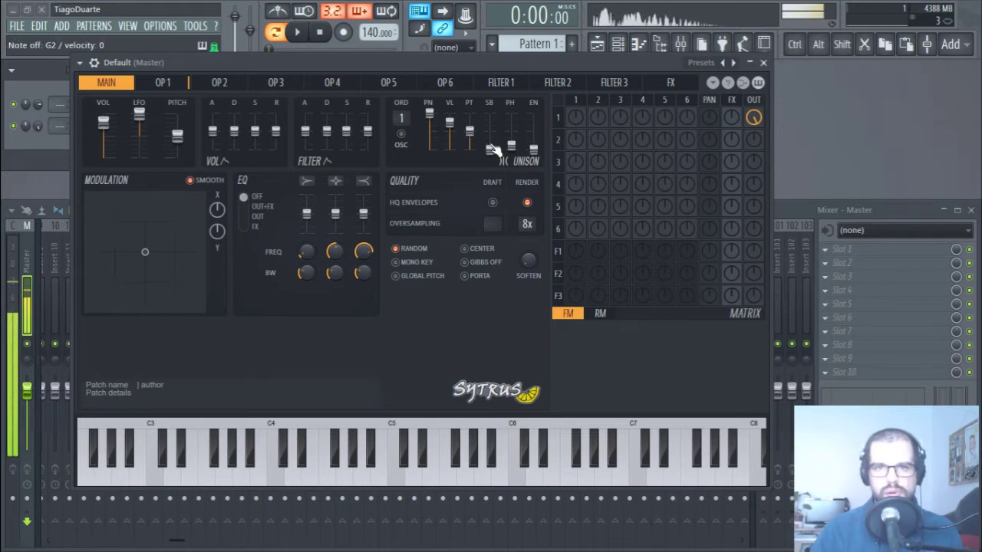
Raise the unison SB level slightly in the main settings, then check the FX section's chorus and delay settings
left_click_drag(489, 149, 489, 143)
left_click_drag(401, 112, 401, 123)
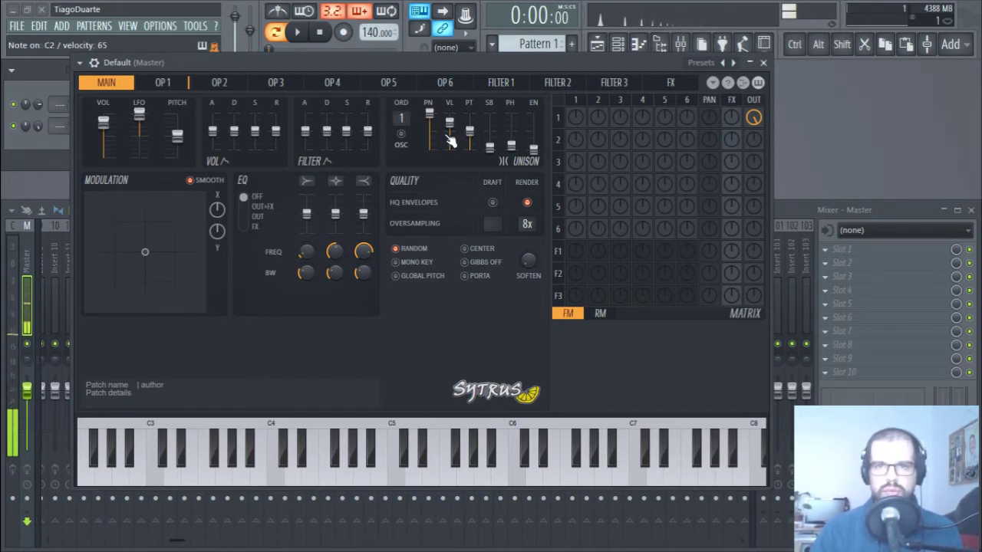
left_click(670, 83)
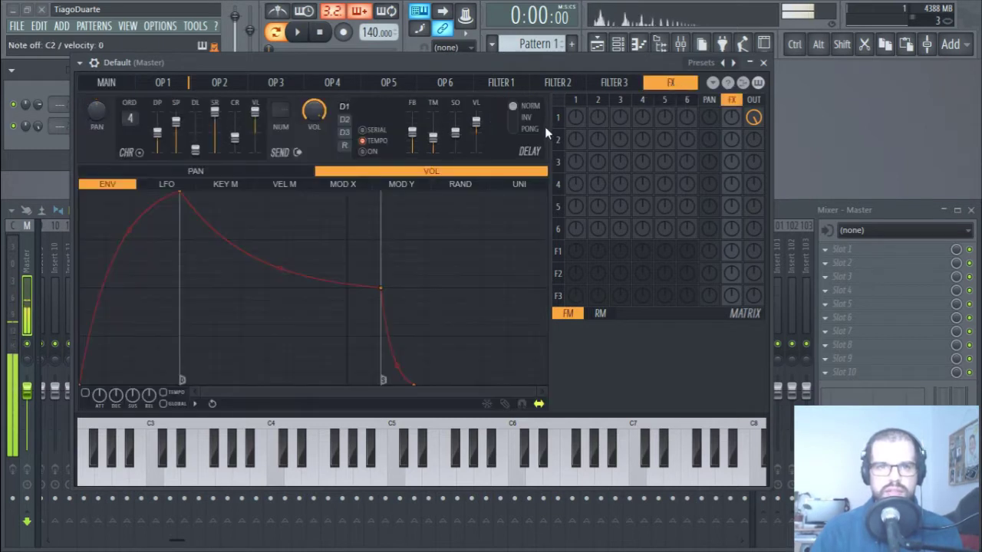
left_click(163, 83)
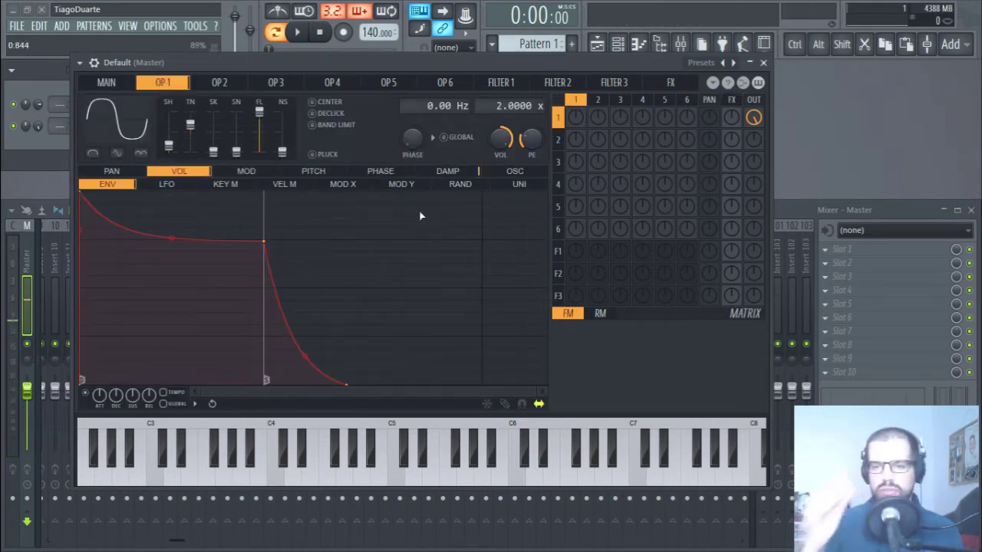
Make the synth channel monophonic in its polyphony settings and try portamento on and off
left_click(94, 62)
left_click(123, 89)
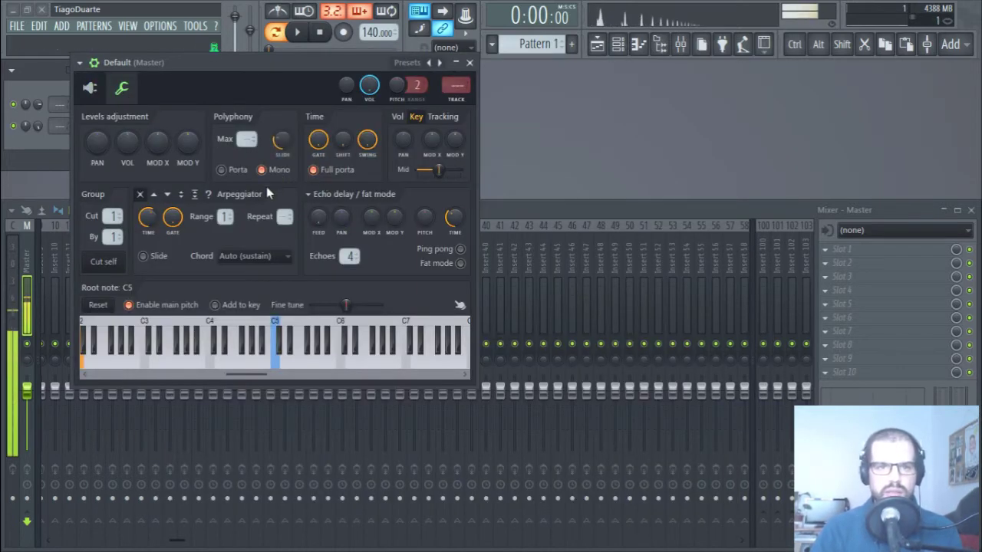
left_click(236, 172)
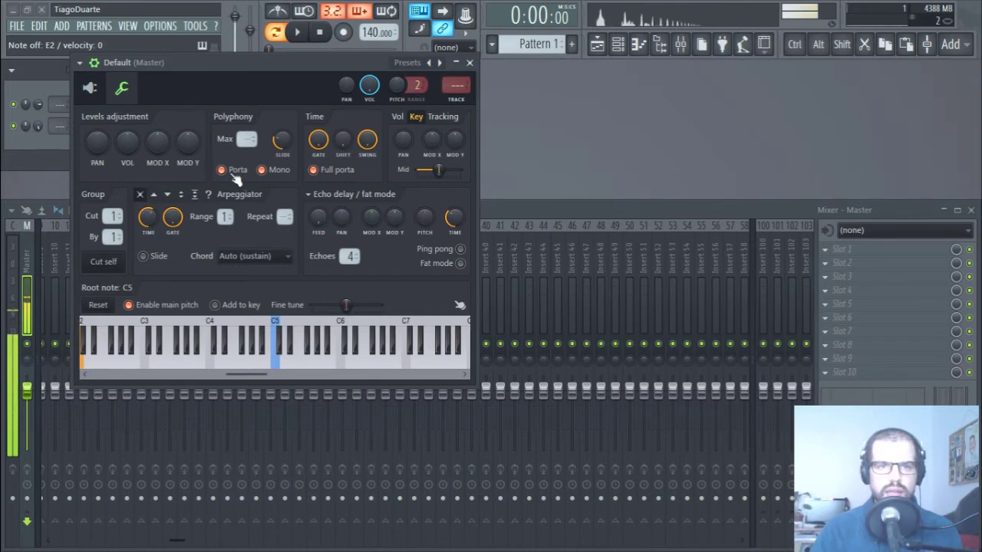
left_click(234, 171)
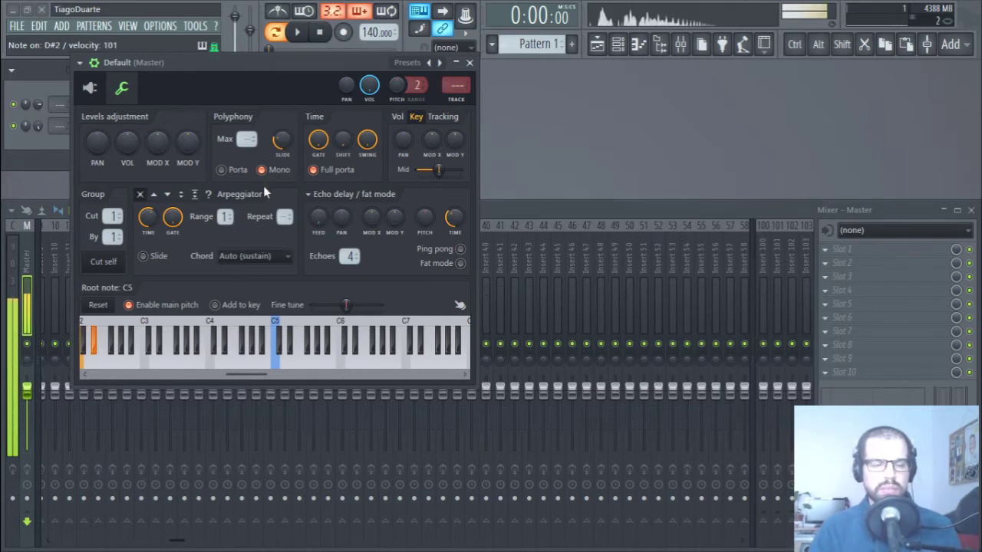
left_click(92, 89)
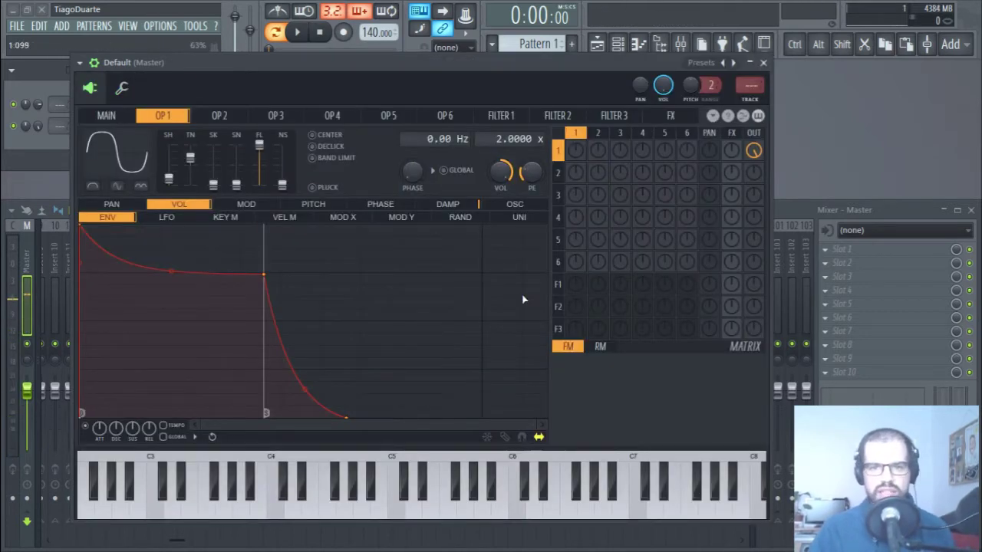
left_click(123, 90)
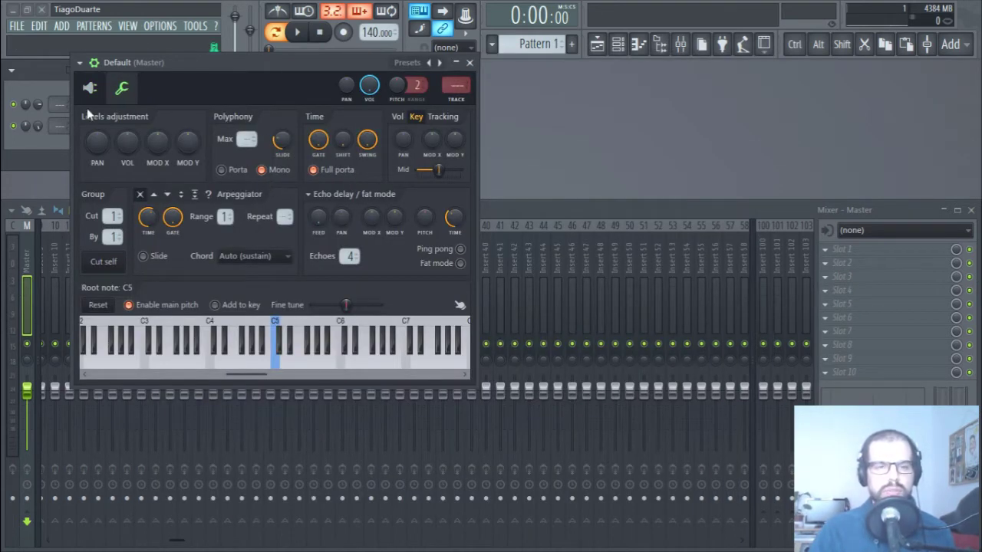
left_click(103, 89)
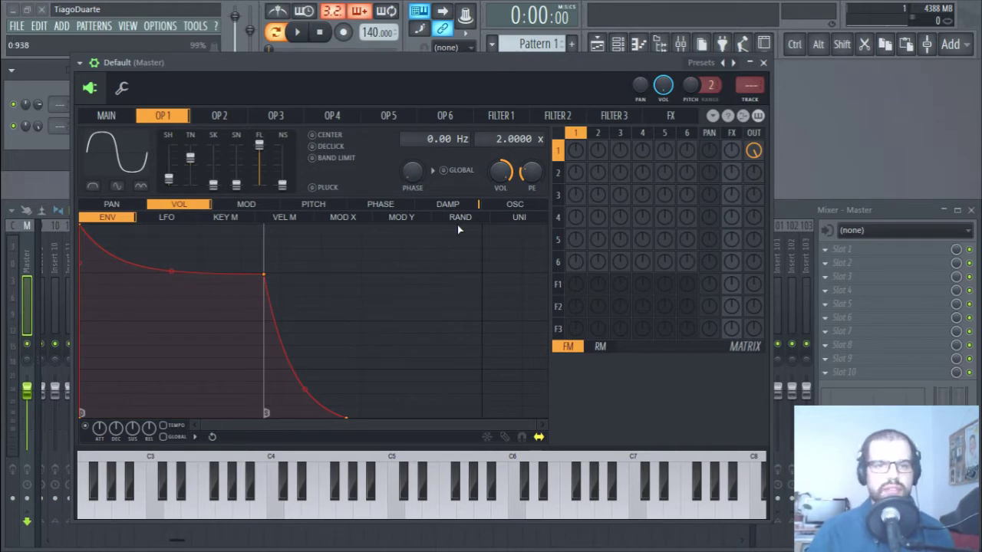
left_click(121, 88)
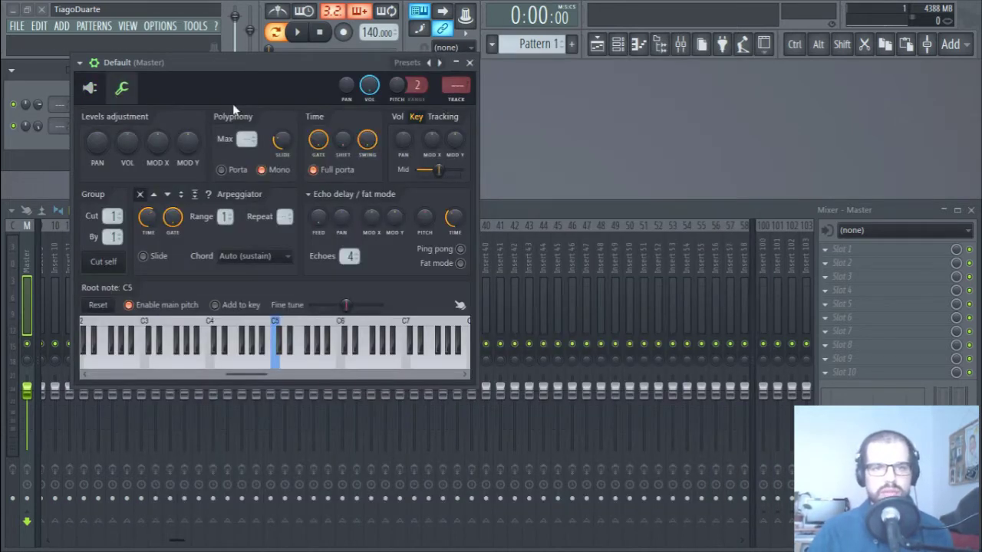
left_click(88, 88)
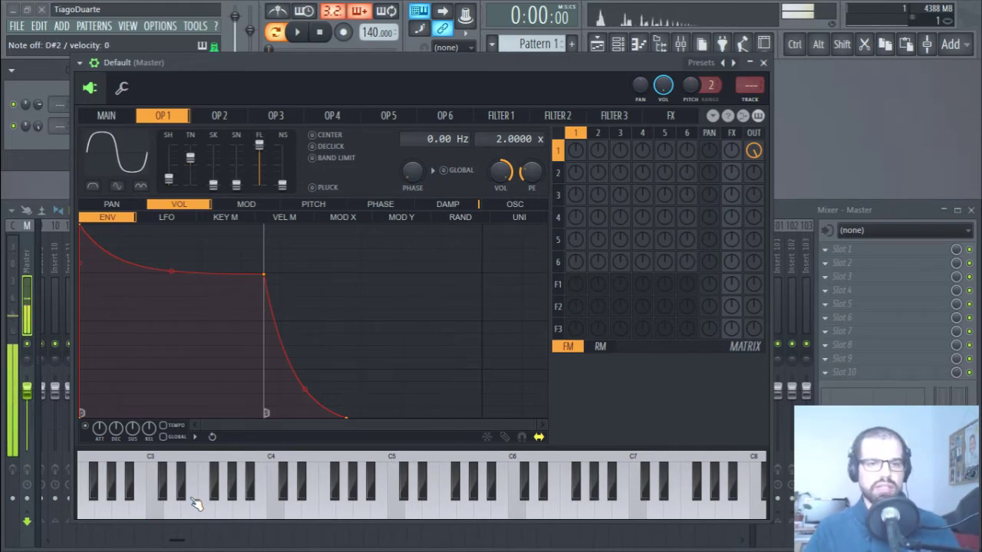
Close the synth and add the Air Mini Grand piano as a new channel, closing its window once it loads
left_click(763, 63)
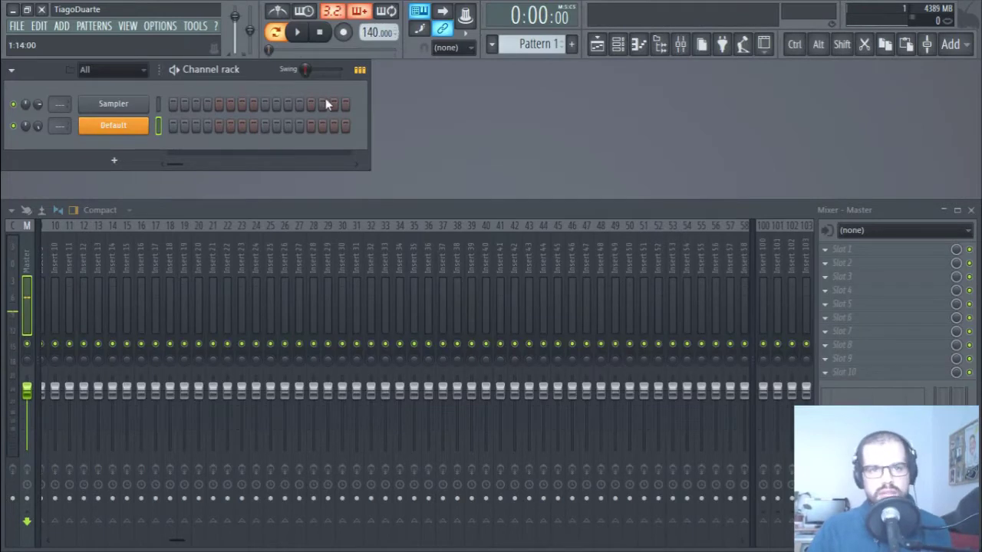
left_click(121, 162)
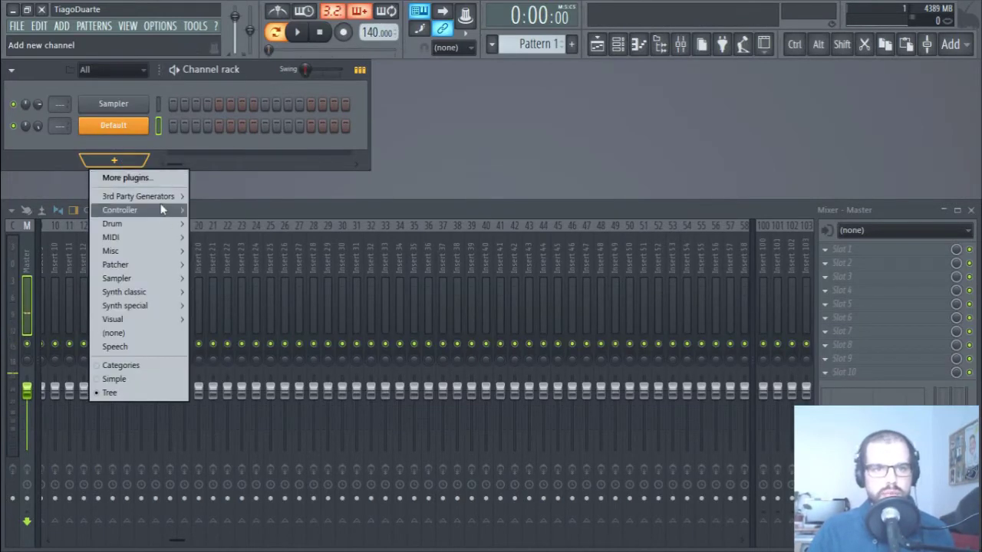
mouse_move(153, 197)
mouse_move(230, 196)
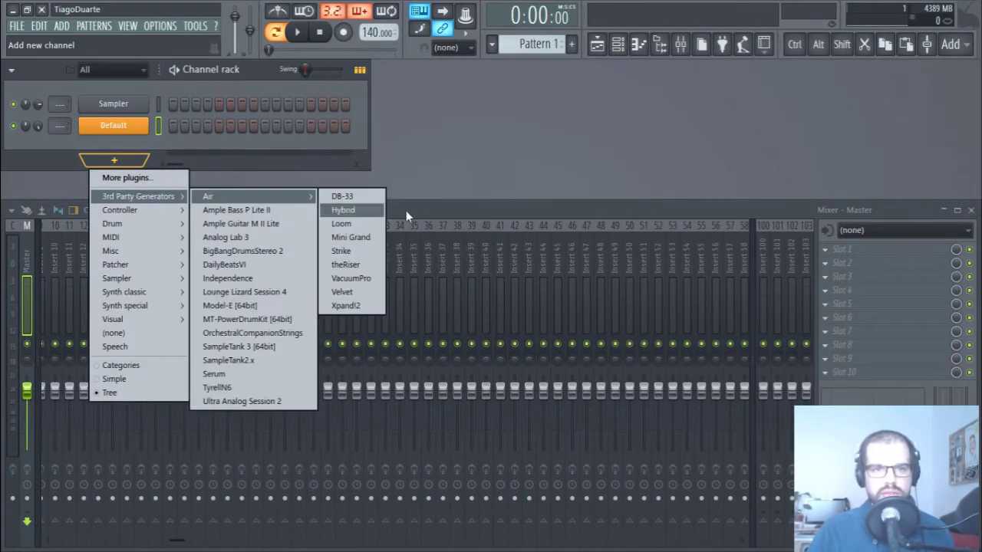
left_click(356, 239)
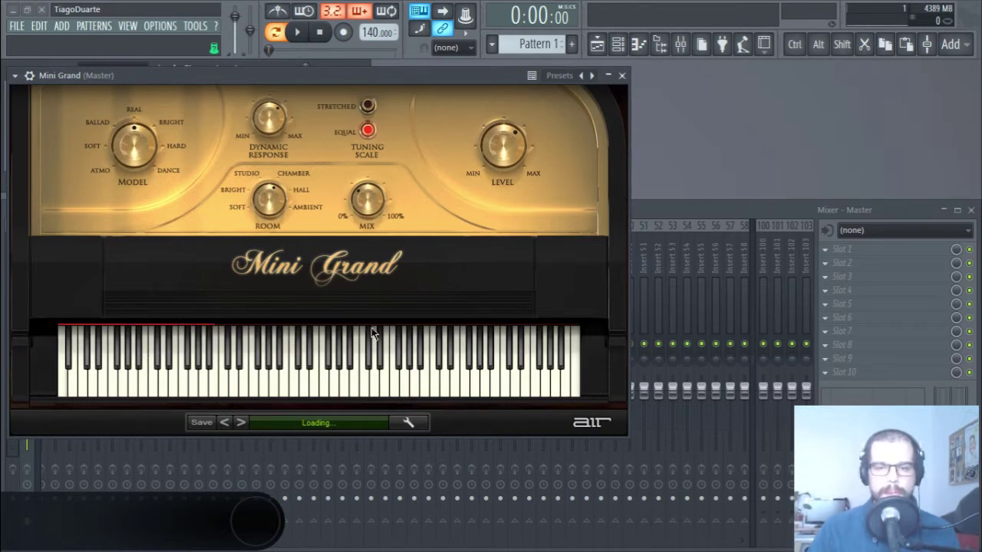
left_click(623, 76)
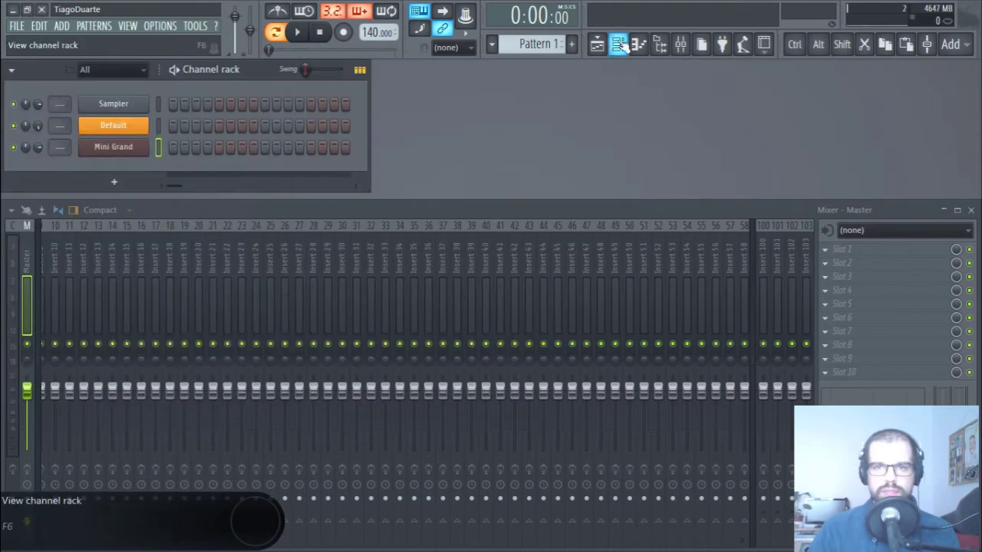
Show the file browser and open the DailyBeats.pt drum kits down to the Kit folder of Head Bangin Trap Drums
left_click(660, 44)
left_click(31, 85)
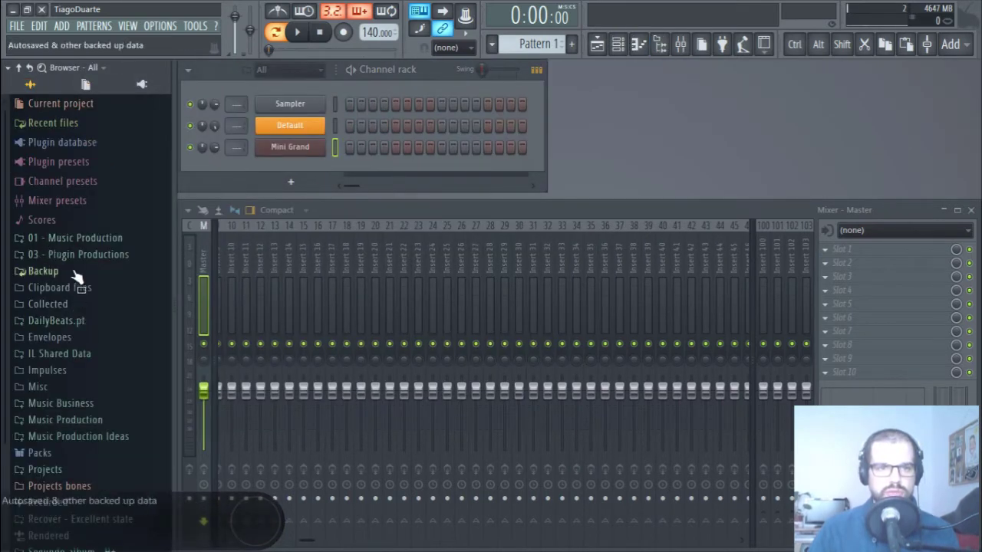
left_click(93, 326)
scroll(94, 322, "down", 15)
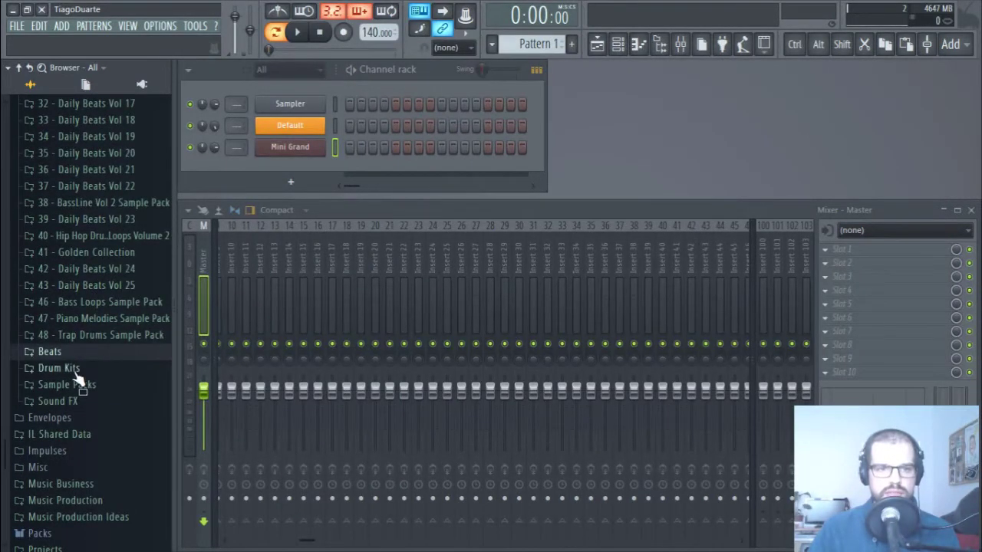
left_click(77, 369)
left_click(98, 385)
scroll(99, 307, "down", 6)
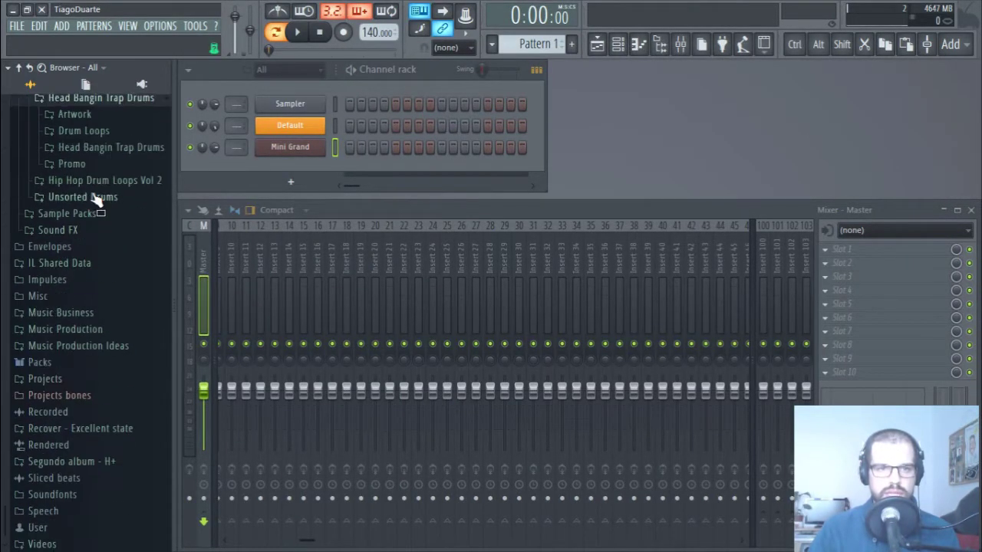
left_click(102, 148)
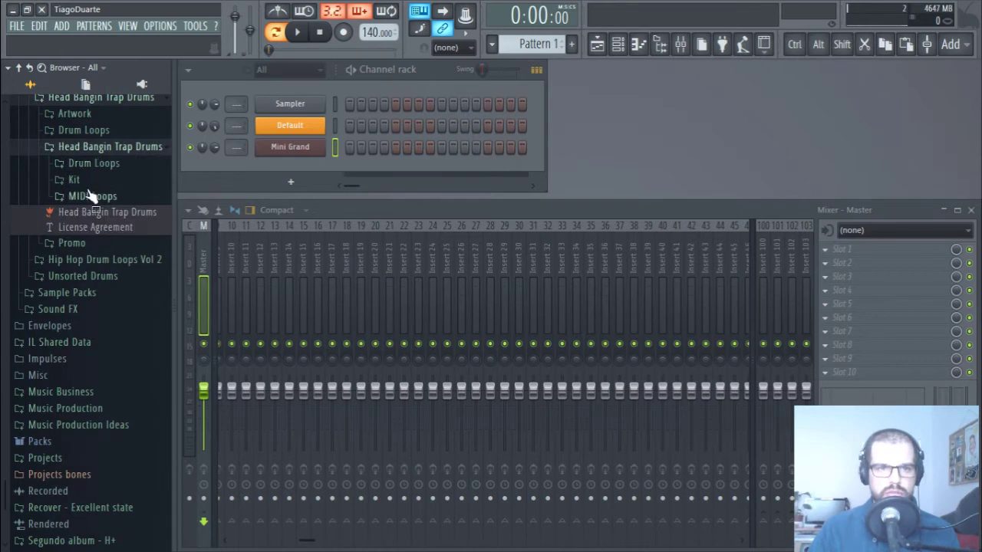
left_click(75, 179)
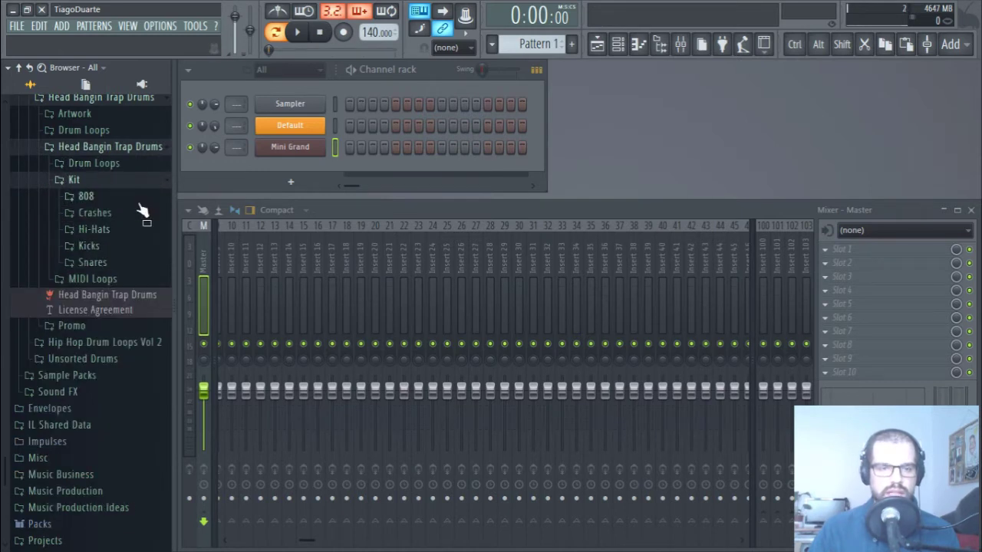
Look through the kit's 808 folder and the MIDI Loops folder, and collapse both
left_click(89, 198)
left_click(90, 198)
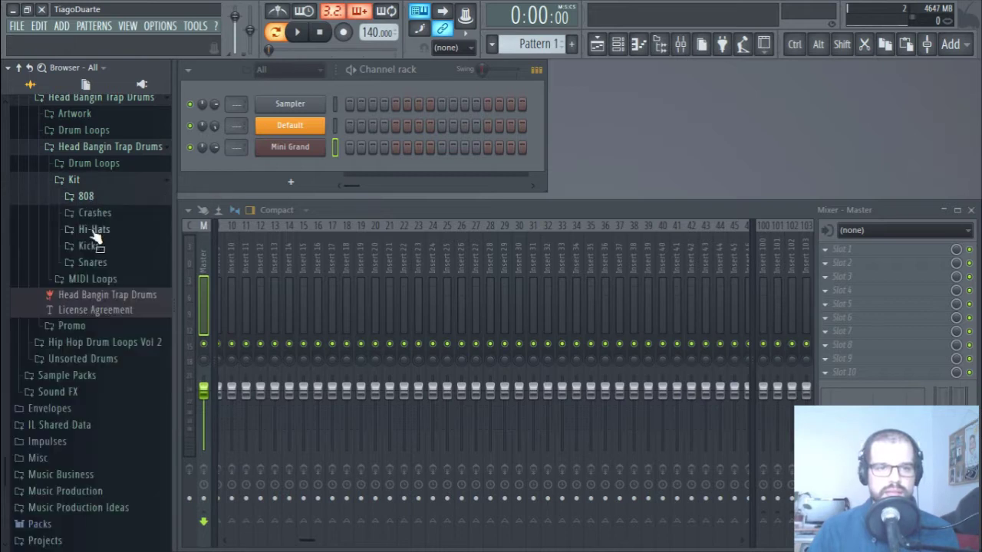
left_click(110, 281)
scroll(110, 330, "down", 5)
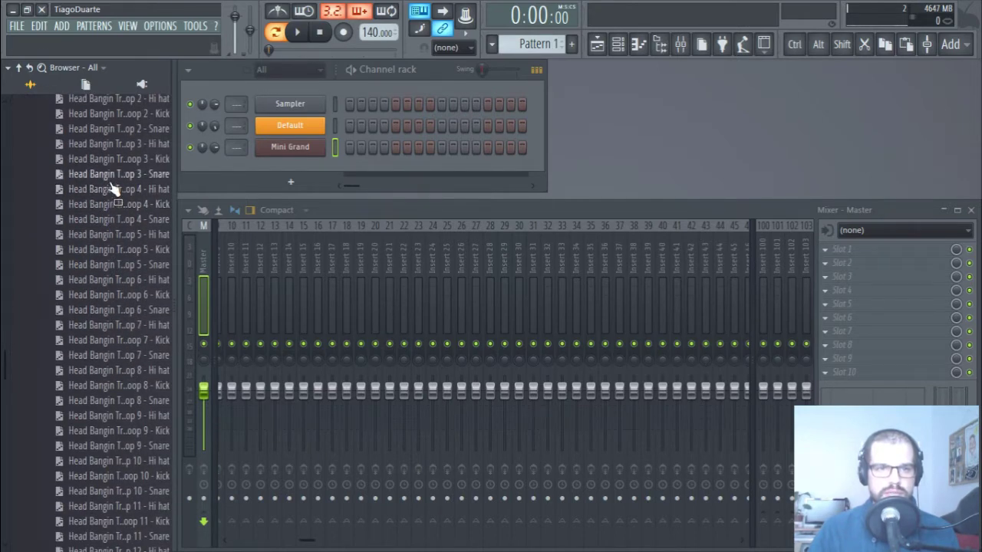
scroll(103, 193, "up", 6)
left_click(91, 263)
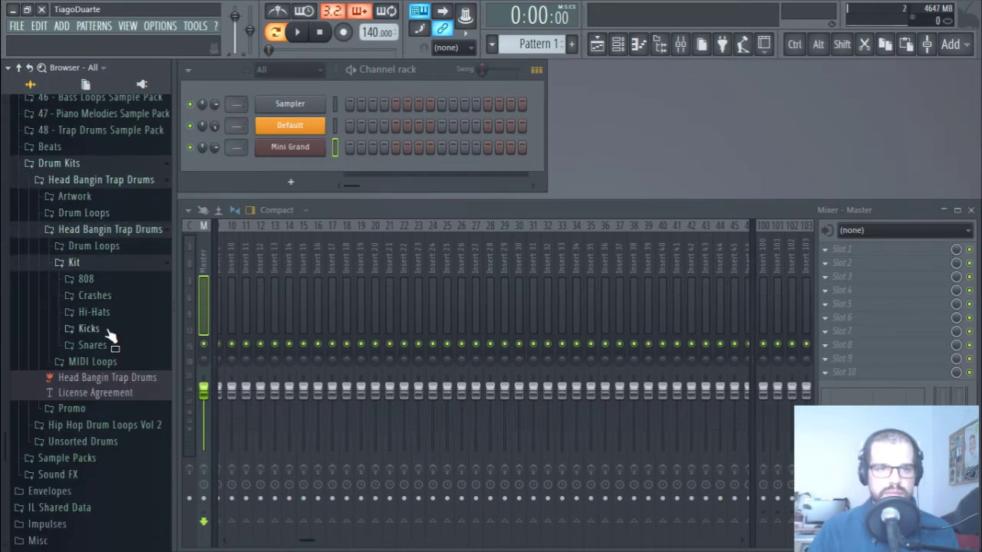
Audition samples in the Kicks folder, add Kick 5 as a new channel, and collapse the folder
left_click(110, 335)
scroll(85, 230, "down", 5)
left_click(77, 176)
left_click(88, 101)
scroll(107, 153, "up", 4)
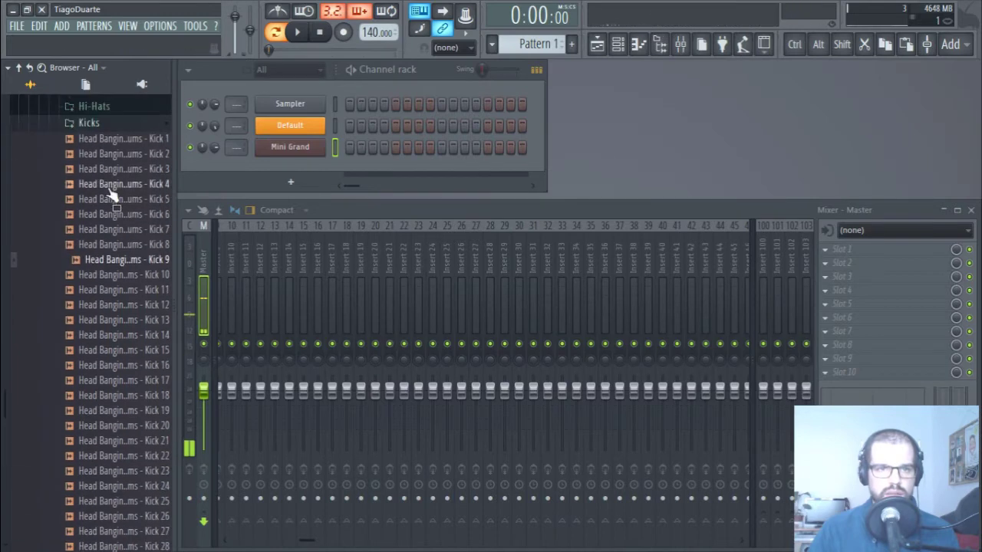
scroll(113, 195, "up", 2)
left_click_drag(123, 223, 285, 173)
left_click(90, 147)
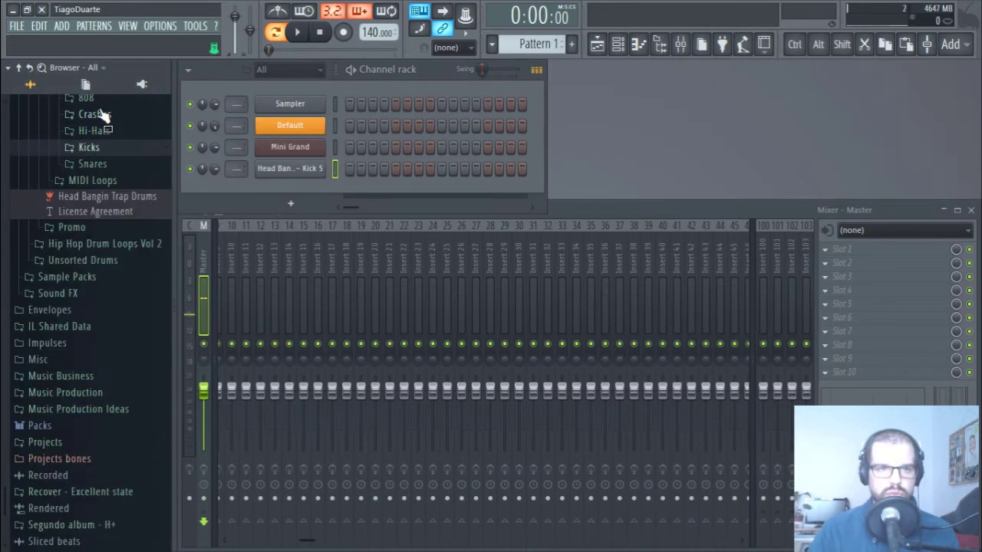
Audition samples in the Snares folder and add Snare 04 as a new channel below the kick
left_click(92, 163)
scroll(123, 153, "down", 3)
left_click(123, 150)
left_click(111, 123)
left_click(117, 136)
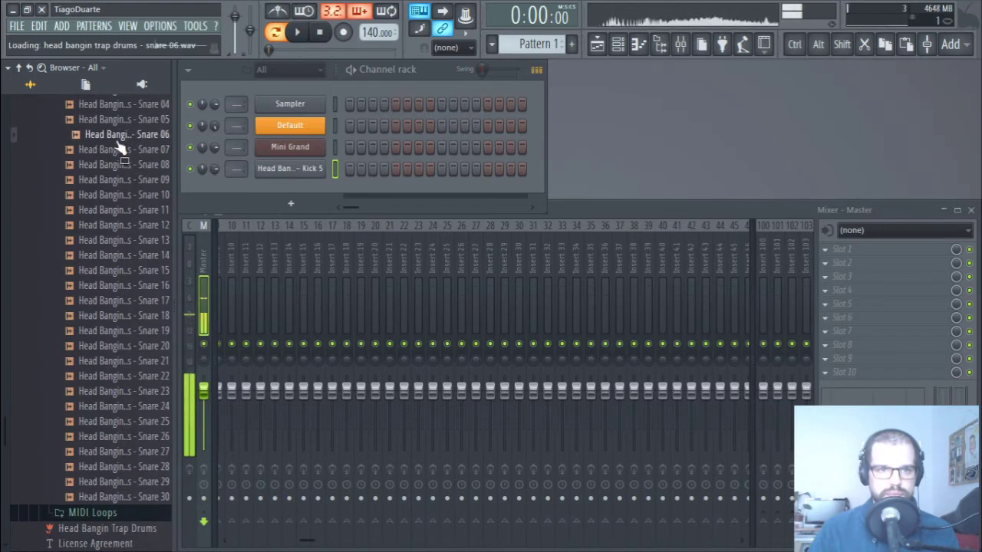
scroll(118, 146, "up", 3)
left_click(110, 211)
left_click(112, 197)
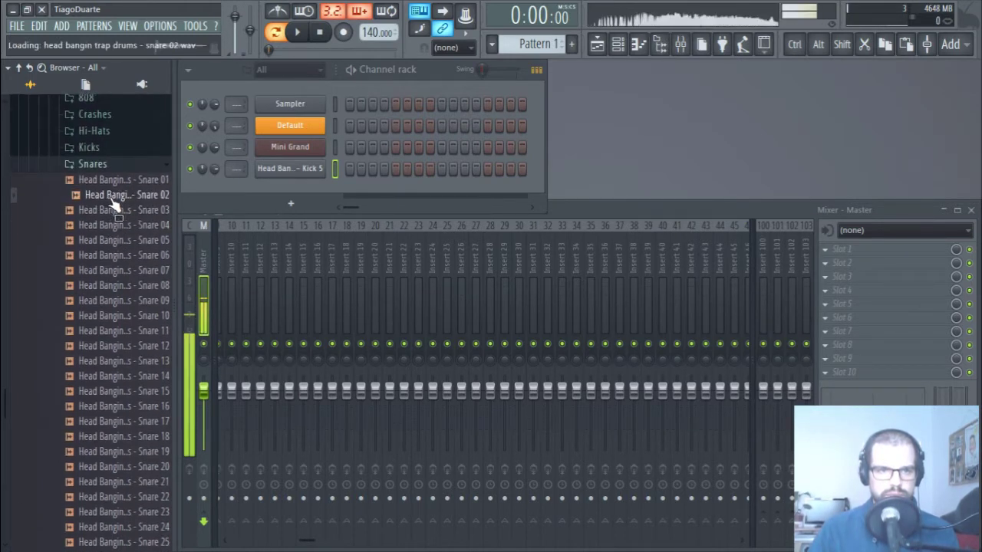
left_click(108, 225)
left_click_drag(81, 228, 273, 189)
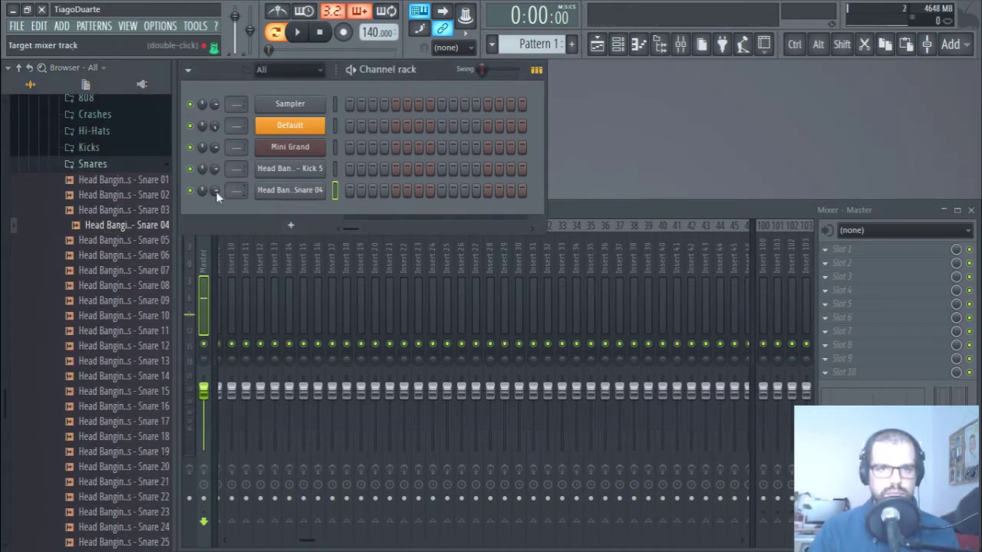
Collapse the Snares folder, audition samples in Hi-Hats, and add Hi hat 4 as a new channel below the snare
left_click(92, 164)
left_click(94, 131)
left_click(108, 222)
left_click(115, 252)
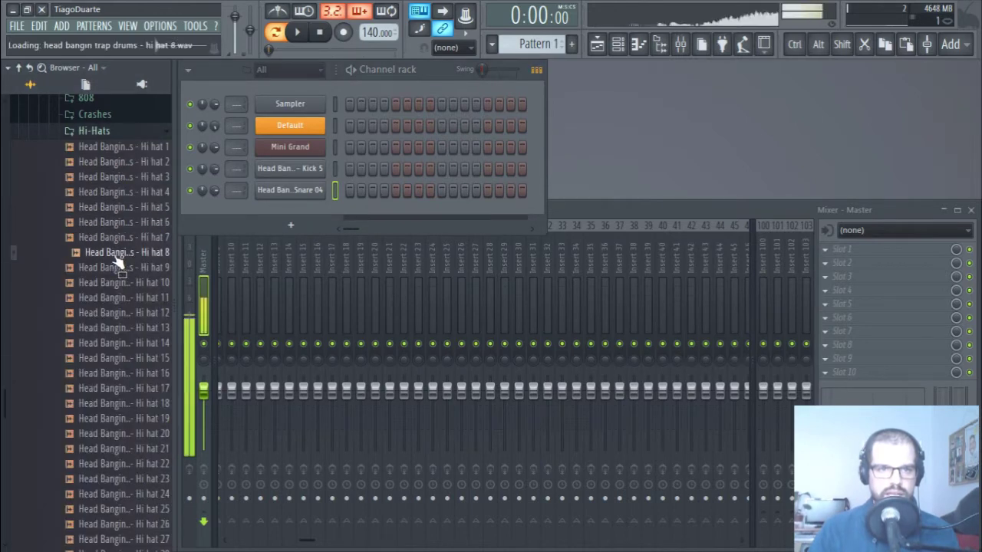
left_click(115, 237)
left_click(119, 222)
left_click(125, 192)
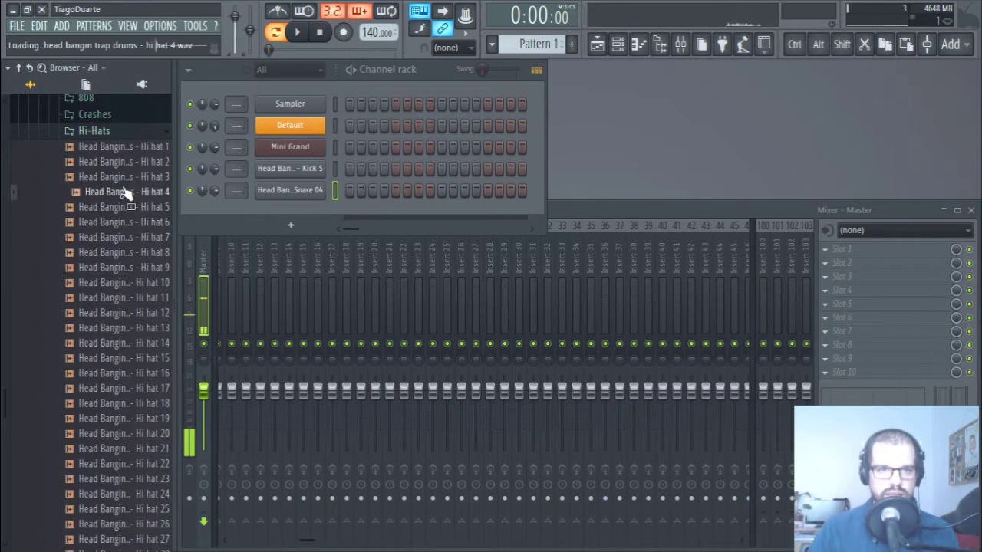
left_click_drag(121, 192, 303, 207)
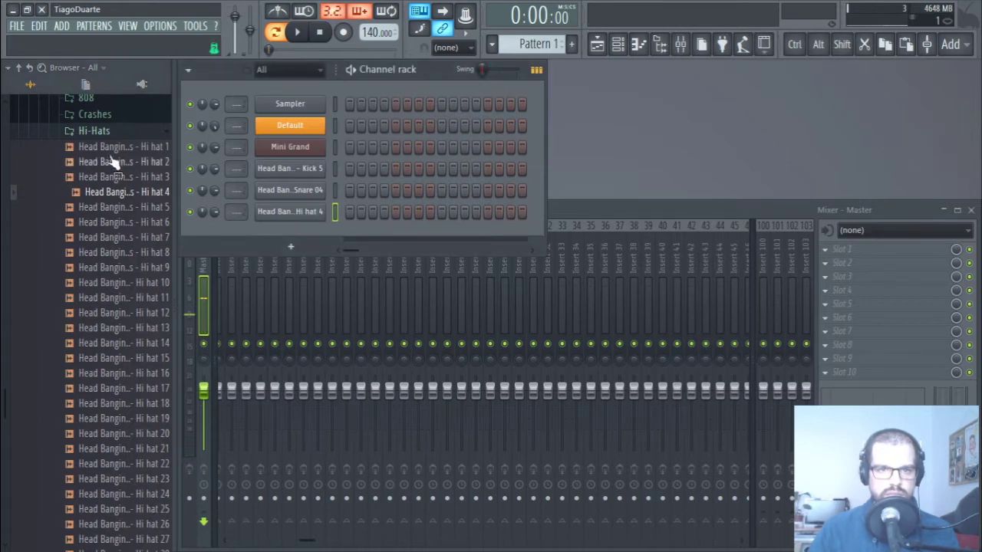
left_click(93, 131)
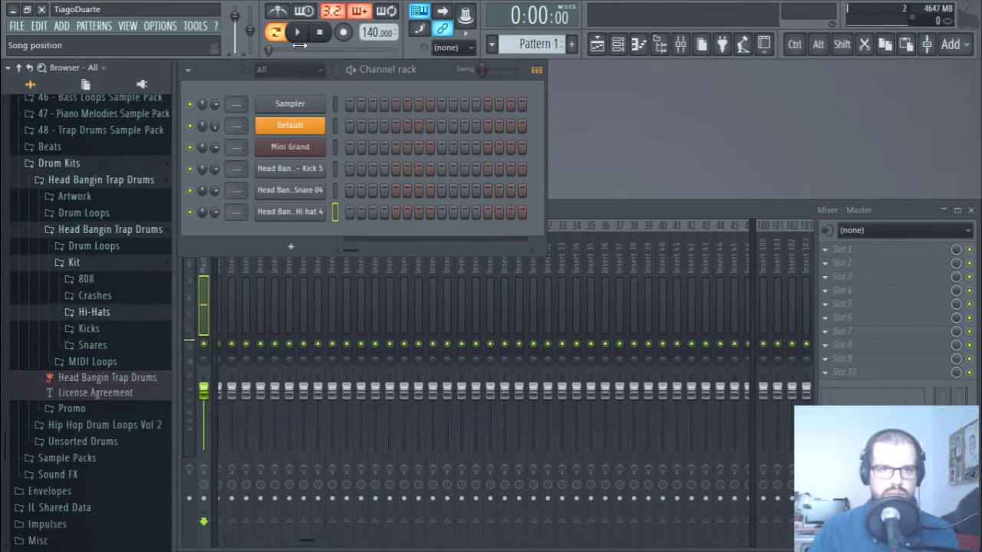
Open the MIDI Loops folder, widen the browser, and load Loop 2 - Kick into the Kick 5 channel
left_click(104, 364)
scroll(110, 322, "down", 5)
scroll(122, 220, "up", 3)
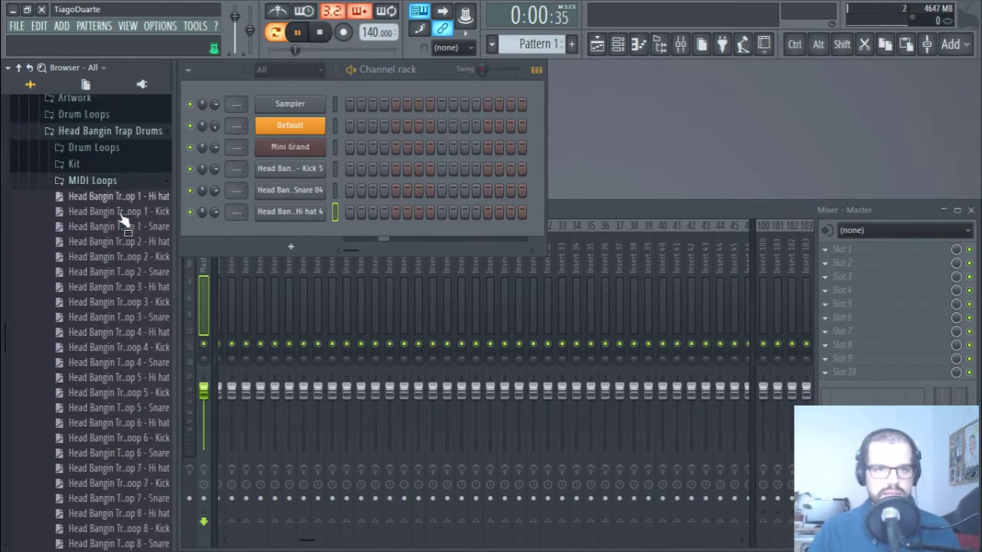
left_click_drag(173, 254, 232, 253)
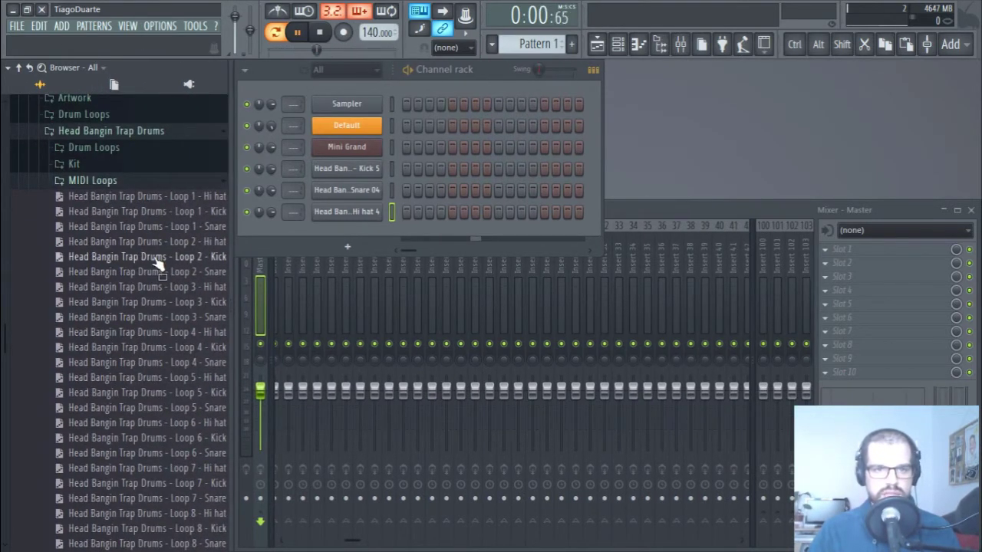
left_click_drag(163, 261, 391, 169)
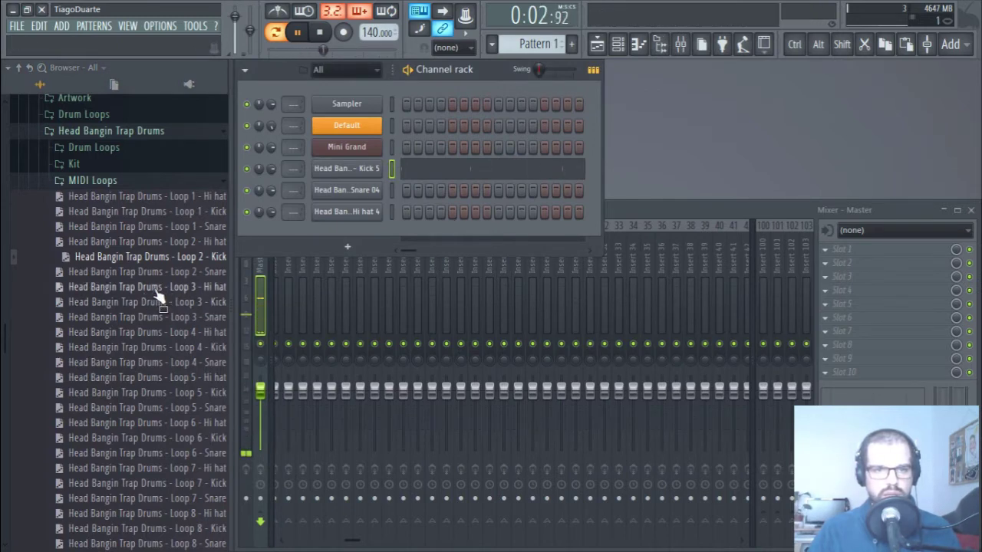
Load the MIDI loops Loop 7 - Snare into the Snare 04 channel and Loop 15 - Hi hat into the Hi hat 4 channel
scroll(142, 347, "down", 5)
left_click_drag(184, 257, 354, 189)
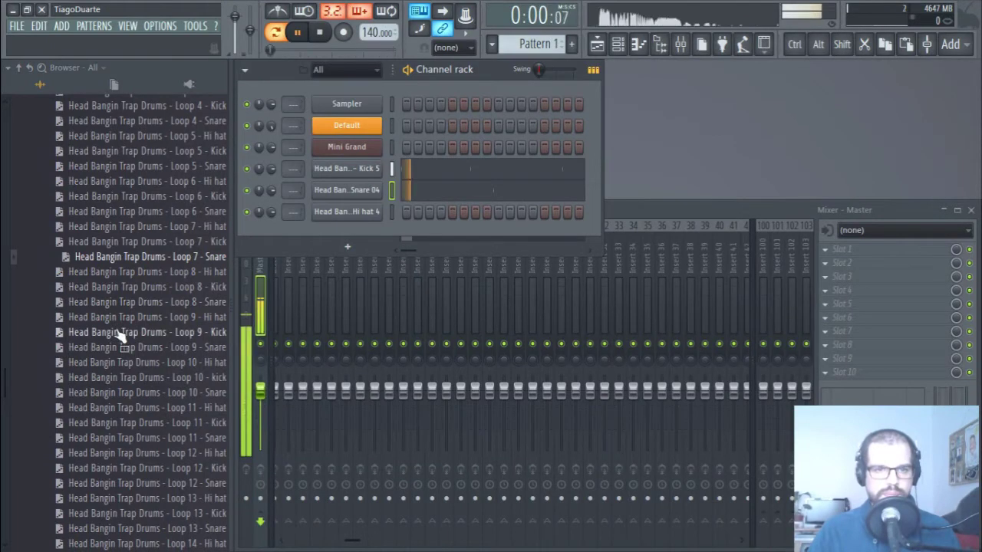
scroll(123, 330, "up", 7)
scroll(118, 325, "down", 12)
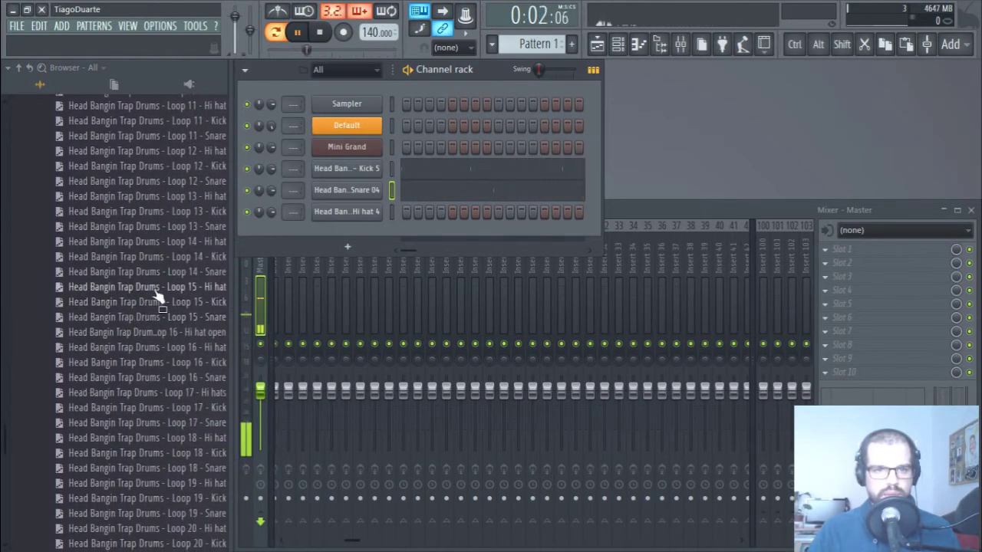
left_click_drag(192, 295, 345, 217)
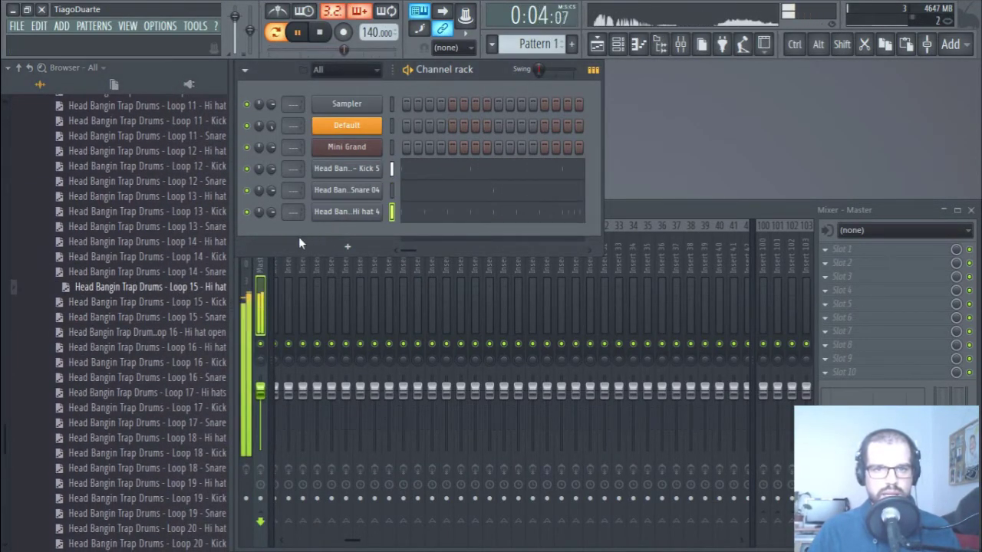
Collapse the MIDI Loops folder and the inner Head Bangin Trap Drums folder in the browser
scroll(165, 210, "up", 4)
scroll(165, 210, "up", 12)
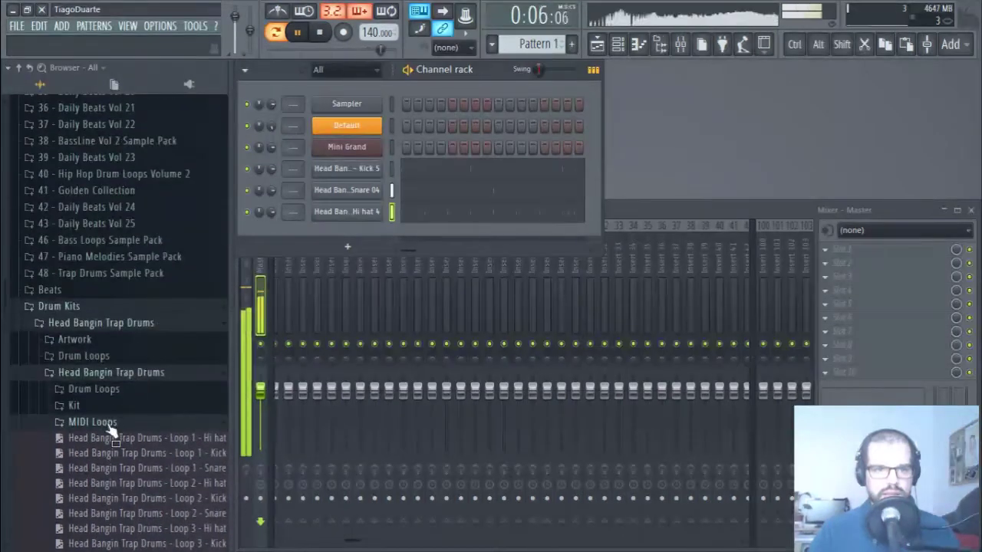
left_click(109, 424)
left_click(123, 373)
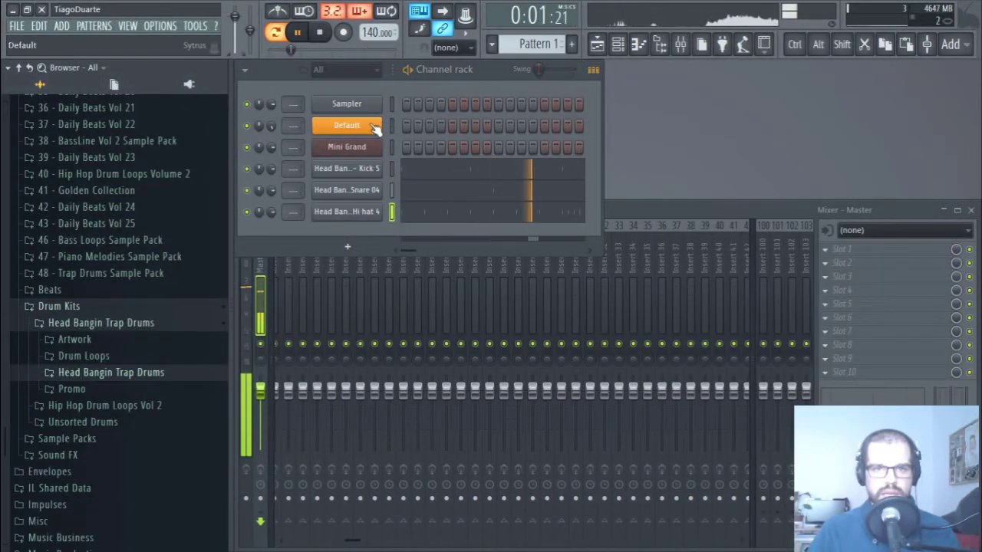
Audition several Mini Grand presets, settle on 08 Concert Hall Back Row, and close the instrument window
left_click(371, 152)
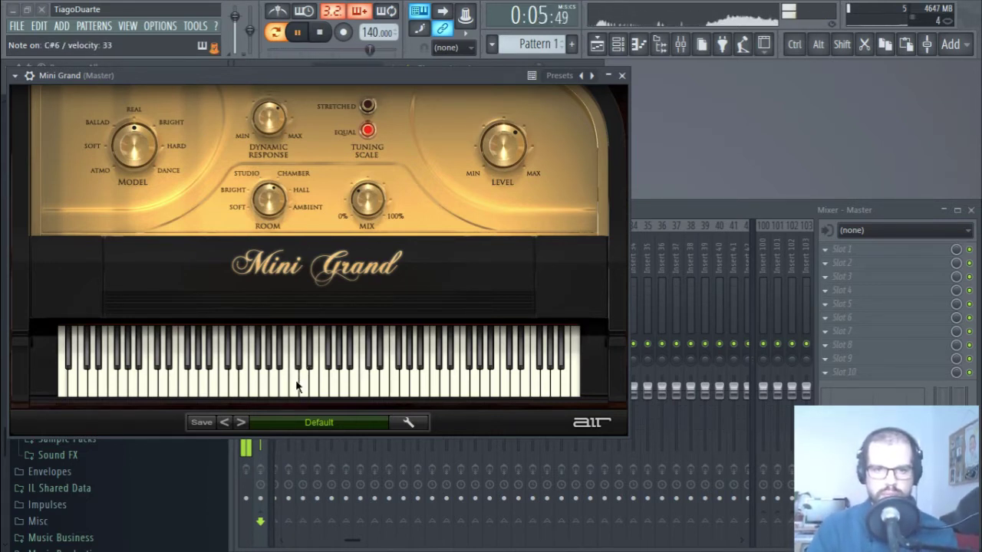
left_click(321, 423)
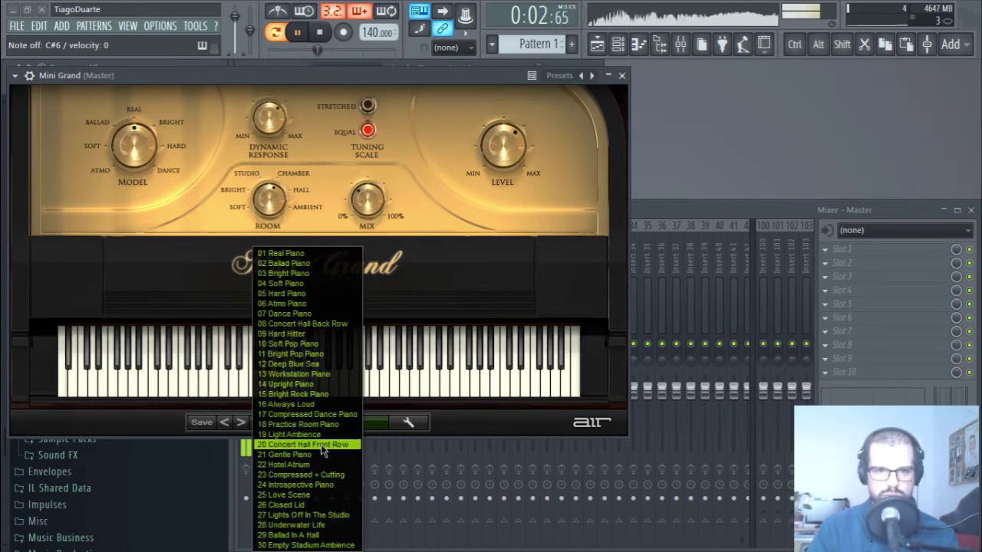
left_click(316, 394)
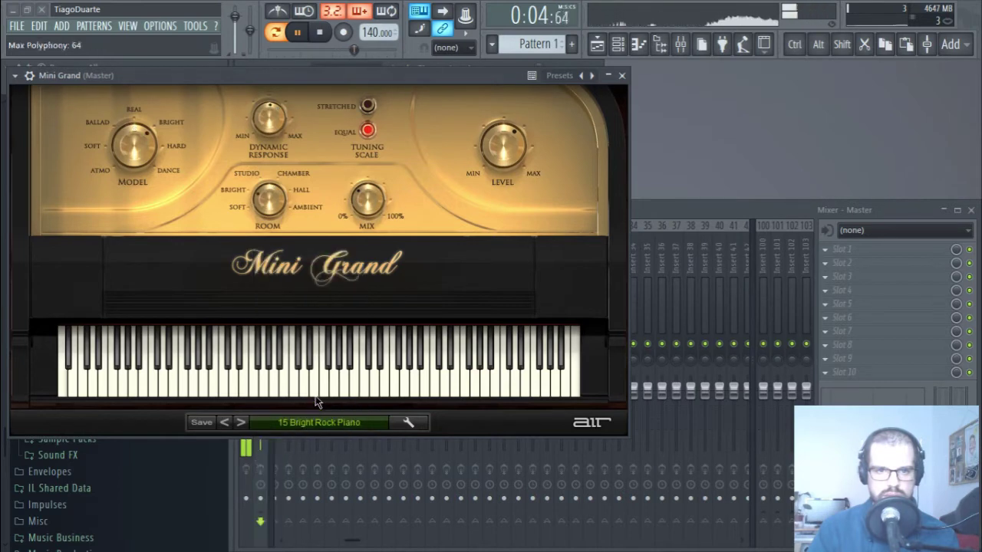
left_click(241, 423)
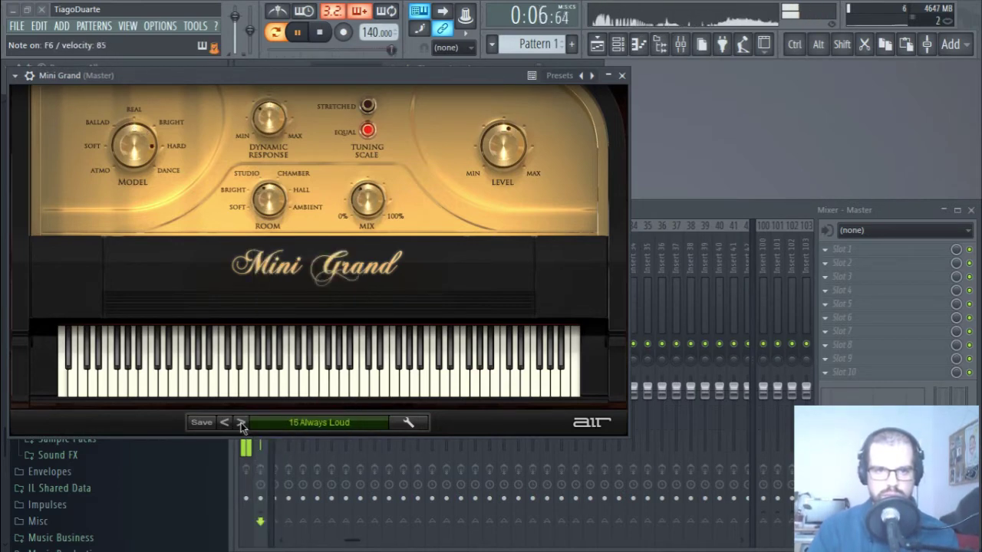
left_click(241, 423)
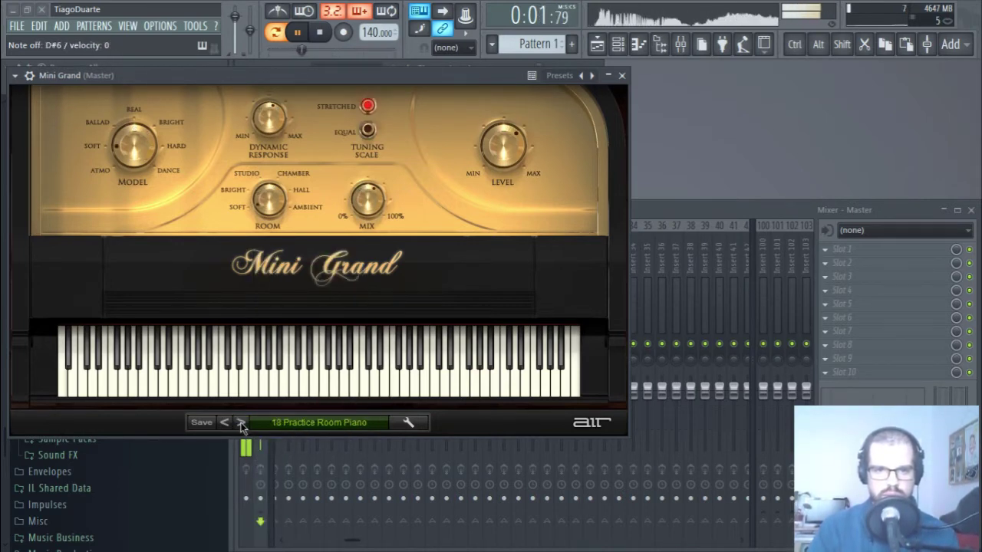
left_click(241, 423)
left_click(310, 428)
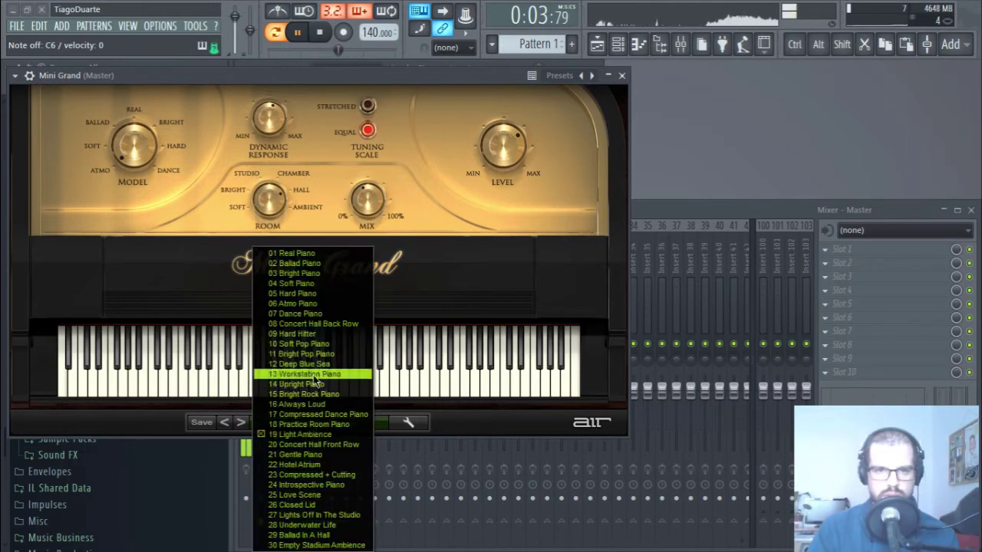
left_click(340, 326)
left_click(241, 423)
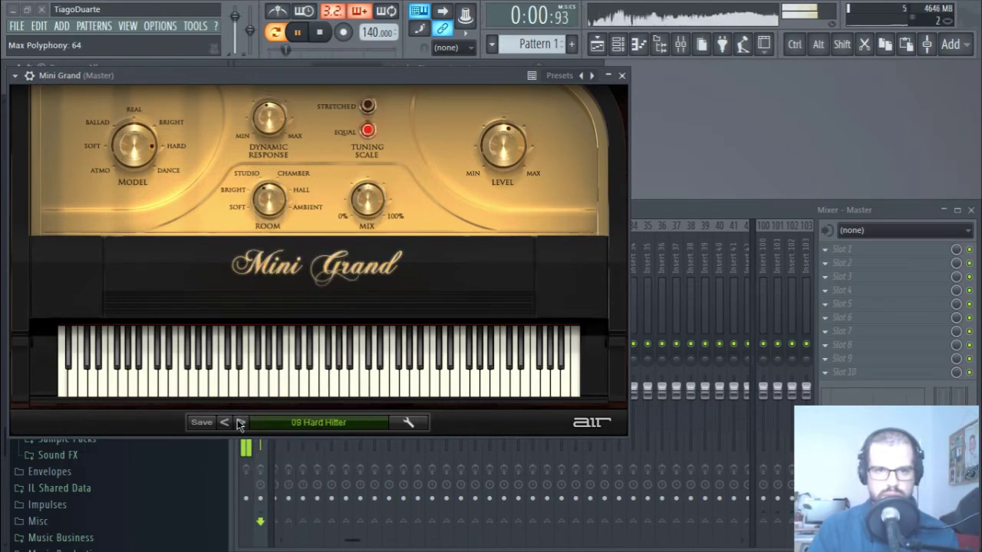
left_click(223, 423)
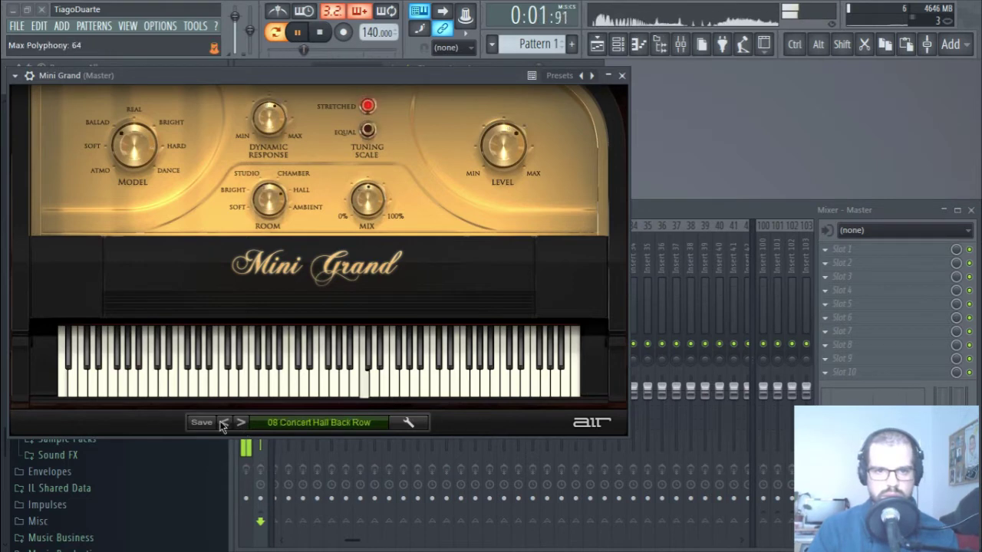
left_click(622, 76)
Open the piano roll for the Mini Grand channel and place a C7 note at the start of bar 1
right_click(374, 148)
left_click(409, 151)
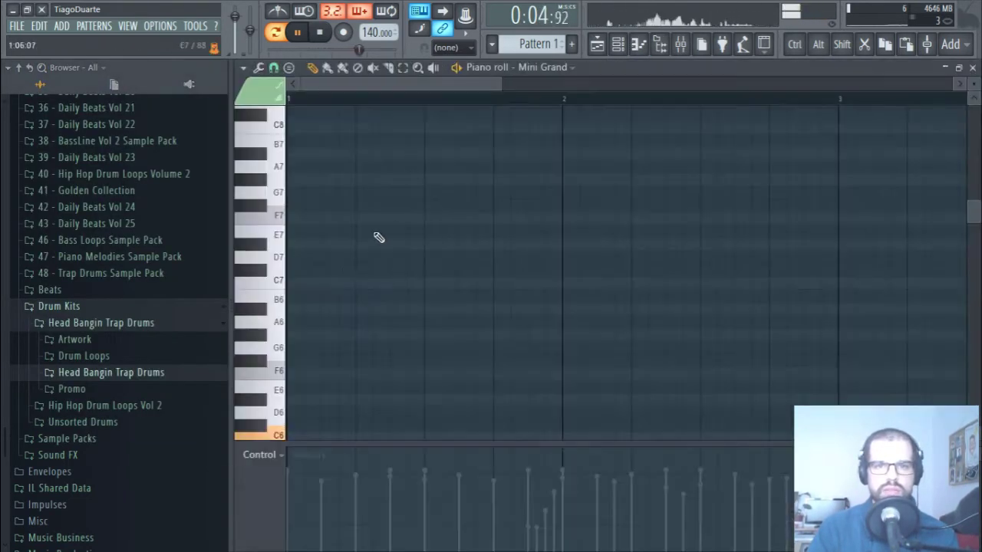
scroll(346, 279, "up", 3)
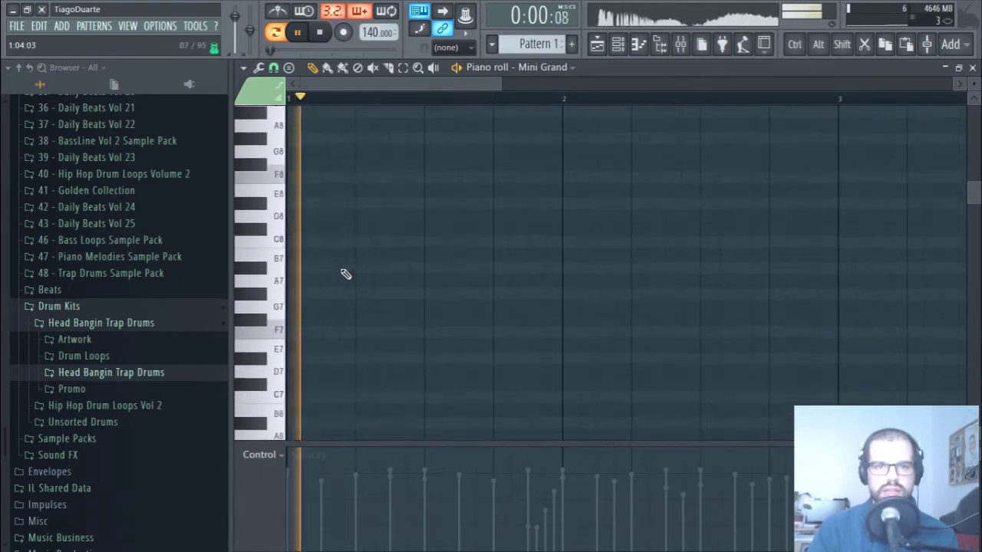
scroll(346, 274, "down", 2)
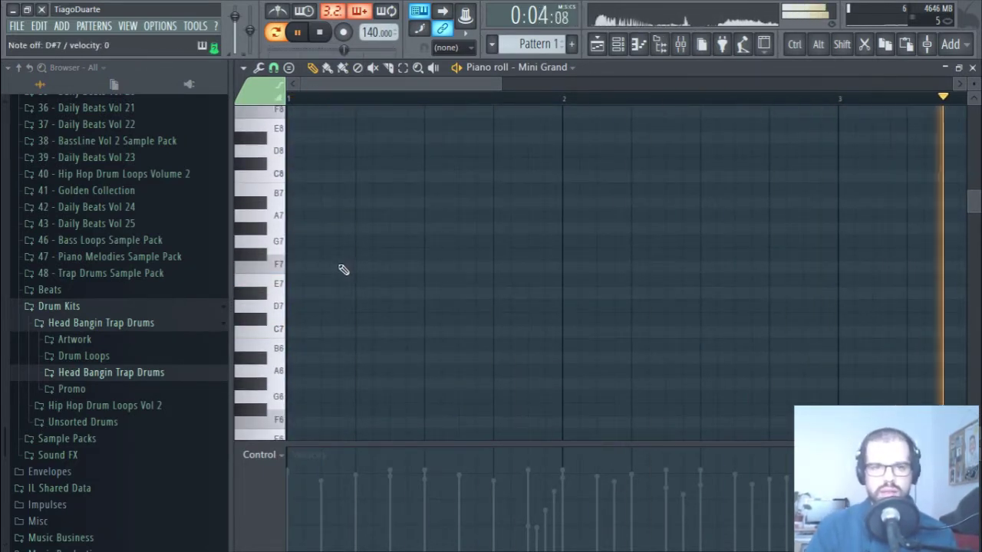
left_click(306, 331)
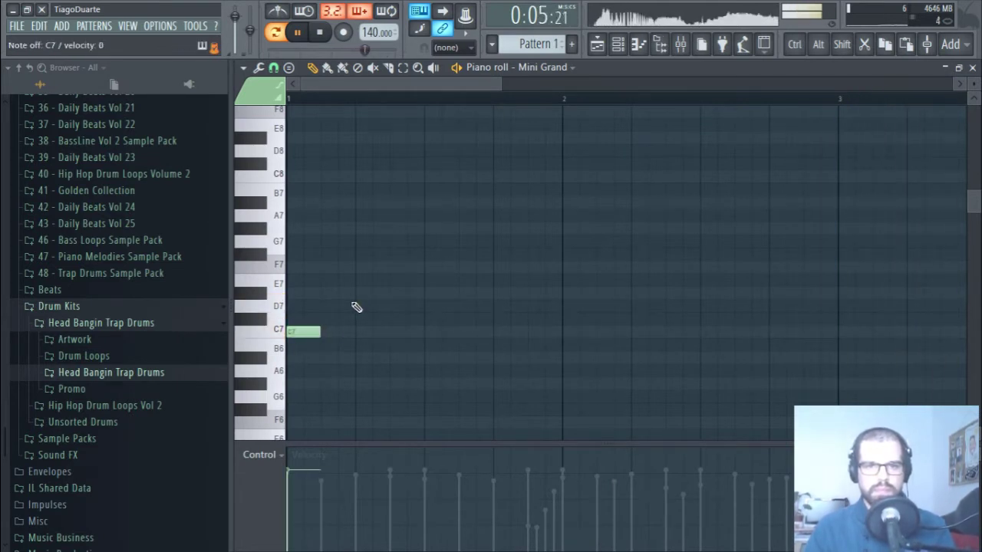
Add an F7 note on beat 2 and a D#7 note on beat 3 of bar 1, and play the pattern
left_click(354, 291)
left_click_drag(374, 293, 374, 254)
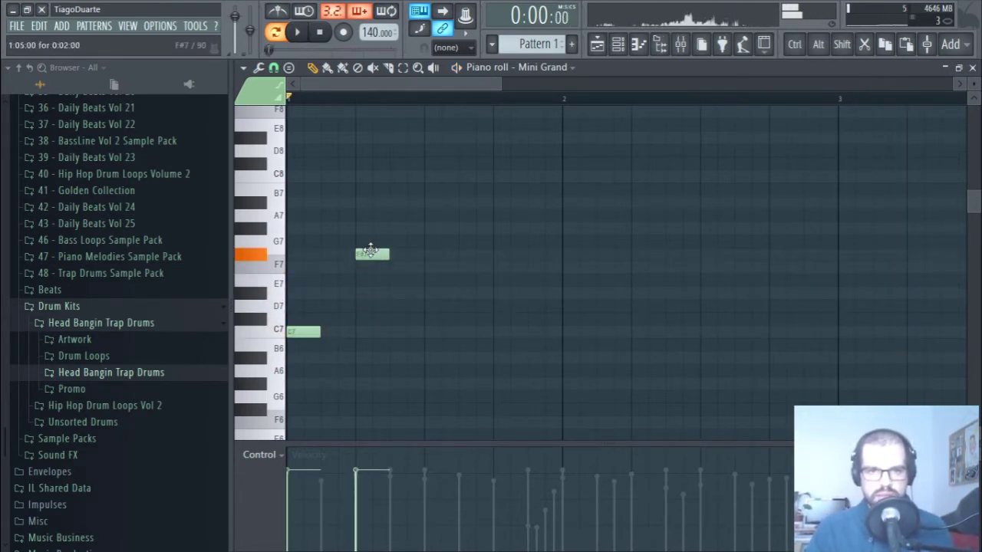
left_click(438, 292)
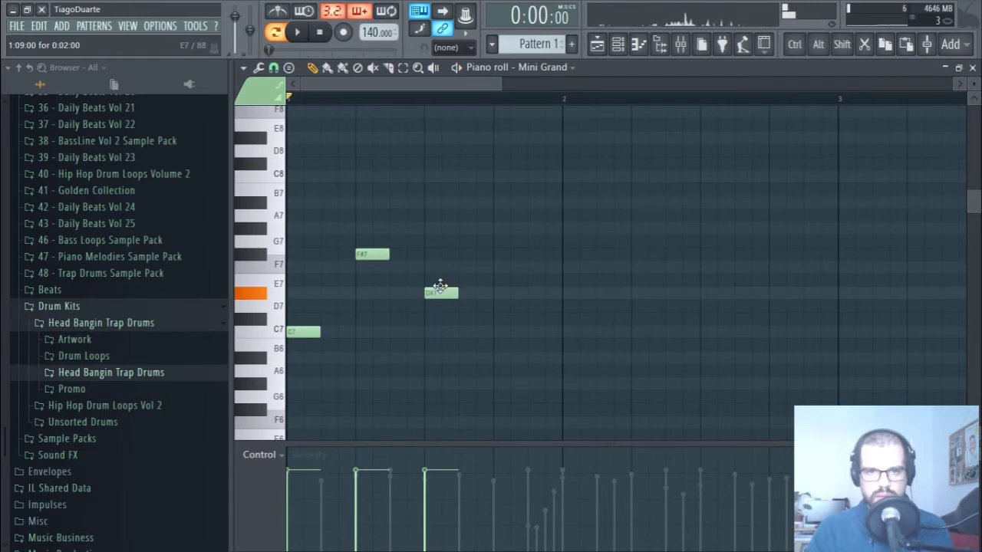
left_click_drag(367, 250, 369, 265)
key("space")
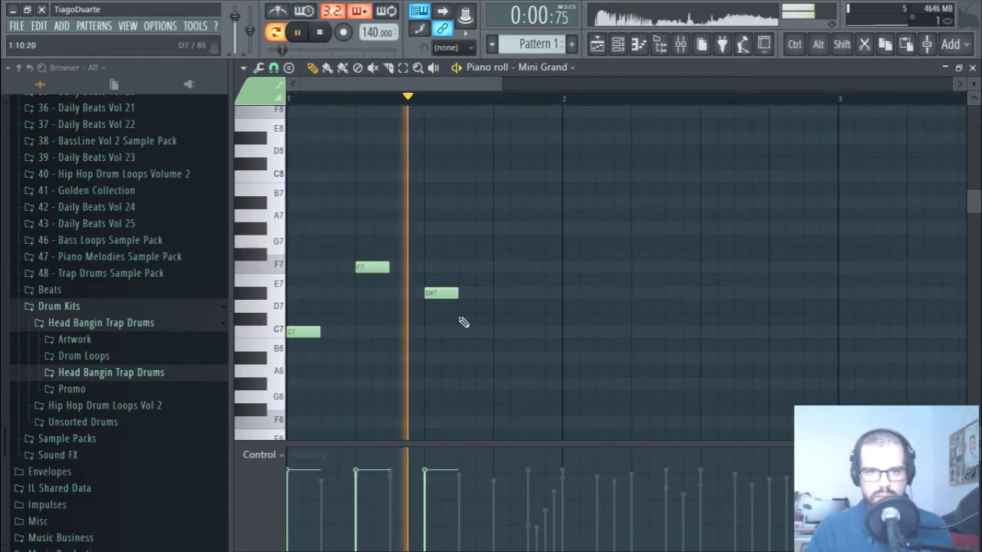
Add a C#7 note on beat 4 of bar 1 and a C7 note at the start of bar 2, and play the pattern
left_click(491, 319)
key("space")
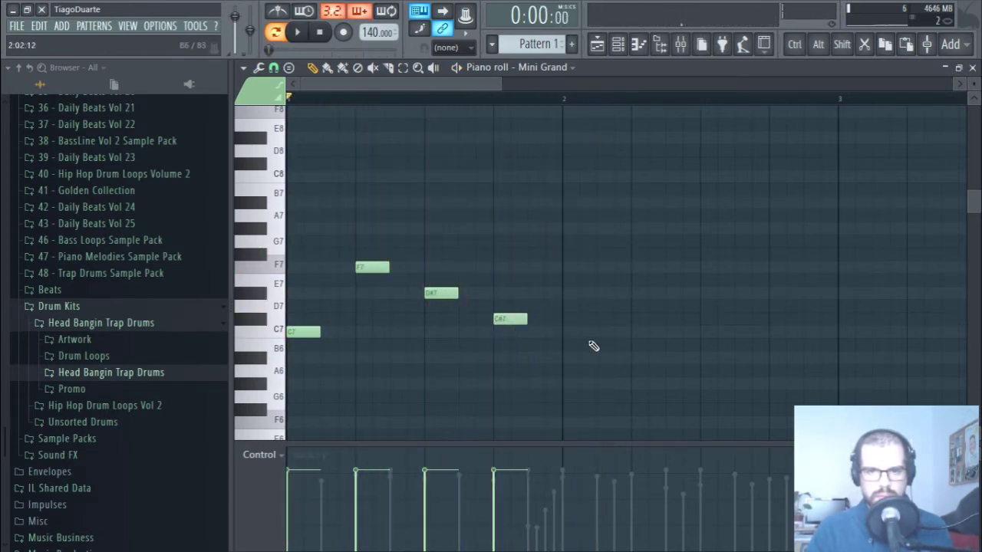
left_click(574, 333)
key("space")
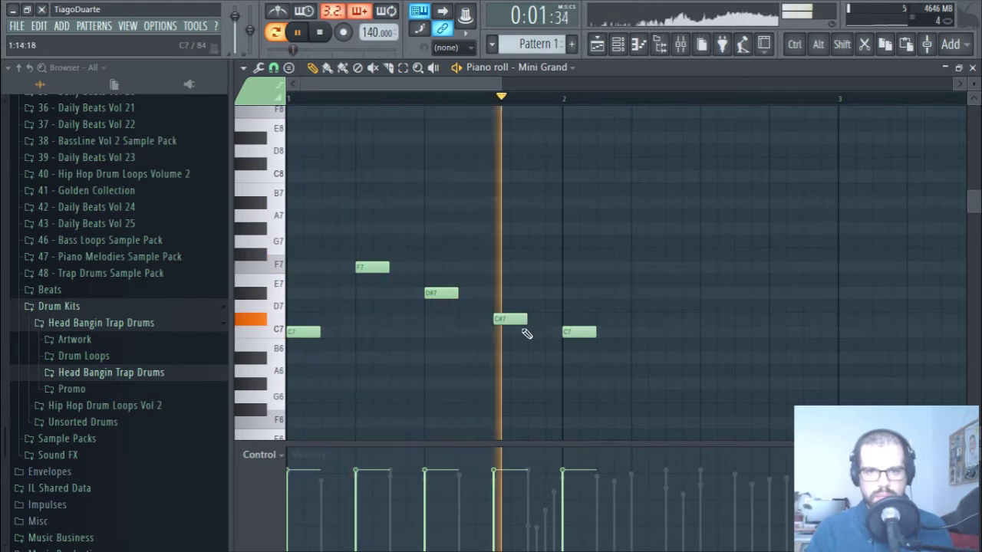
key("space")
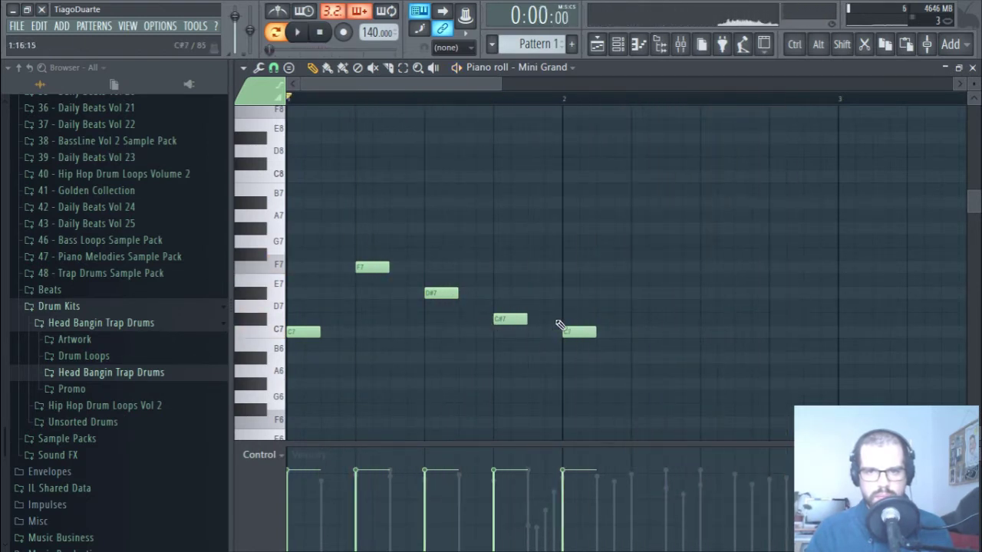
Copy the last C#7 and C7 notes to beats 3 and 4 of bar 2 and play the pattern
left_click_drag(556, 330, 581, 341)
mouse_move(506, 320)
left_mouse_down()
mouse_move(755, 322)
mouse_move(709, 324)
left_mouse_up()
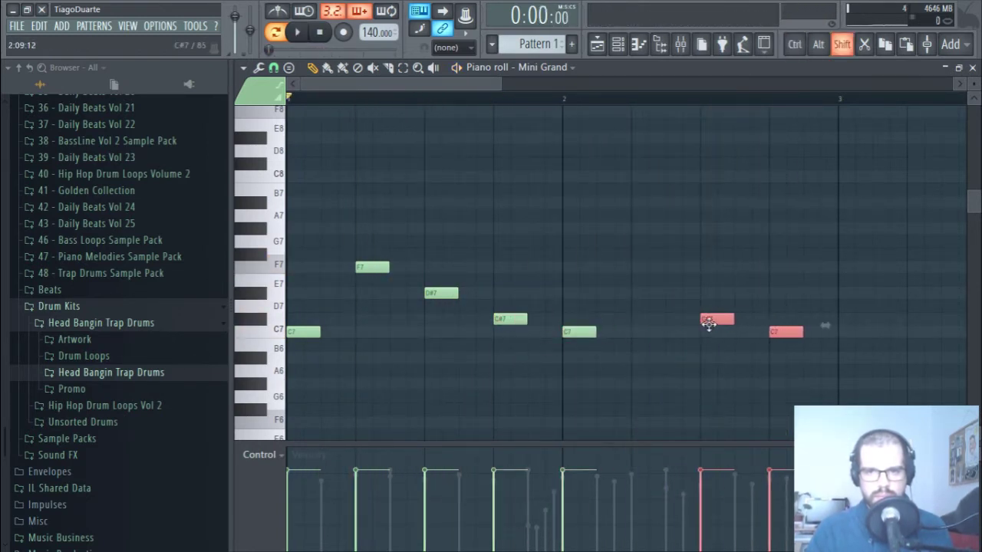
left_click(705, 384, "ctrl")
key("space")
Move the copied C#7 directly before the C7 on beat 4 of bar 2, and add a D#7 right after that C7
scroll(691, 386, "down", 3)
key("ctrl+a")
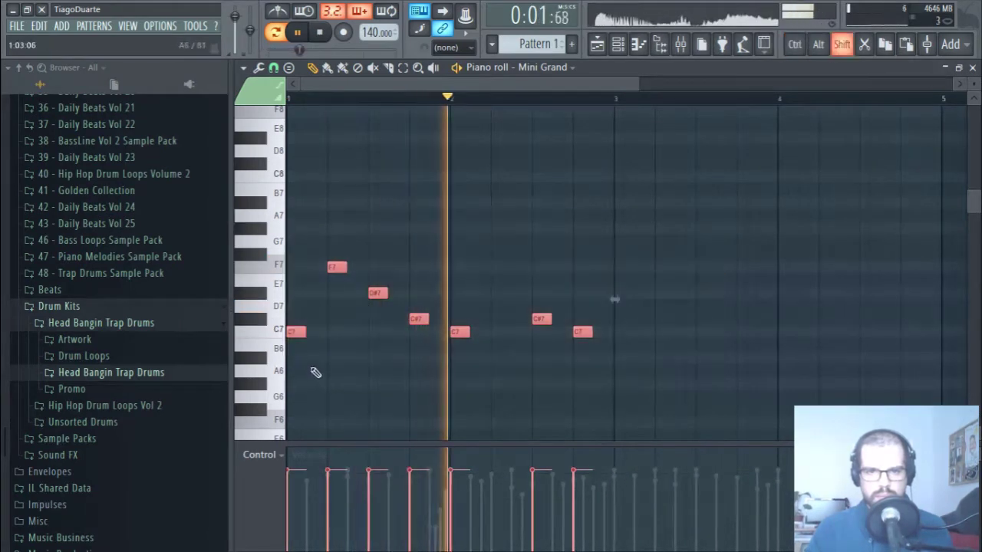
left_click(581, 367)
left_click_drag(550, 320, 569, 323)
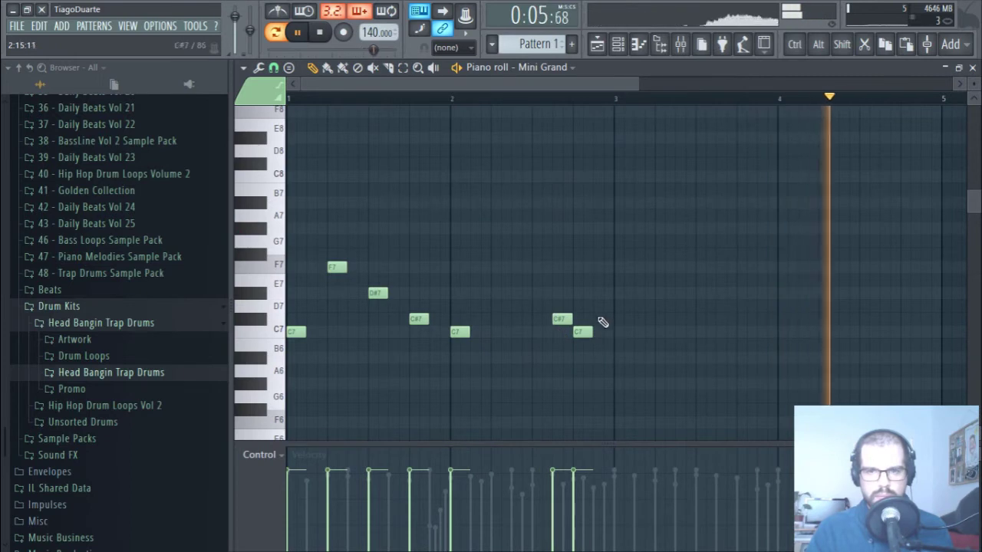
left_click(598, 293)
Duplicate the whole two-bar piano melody into bars 3 and 4
left_click_drag(664, 171, 321, 339)
key("ctrl+b")
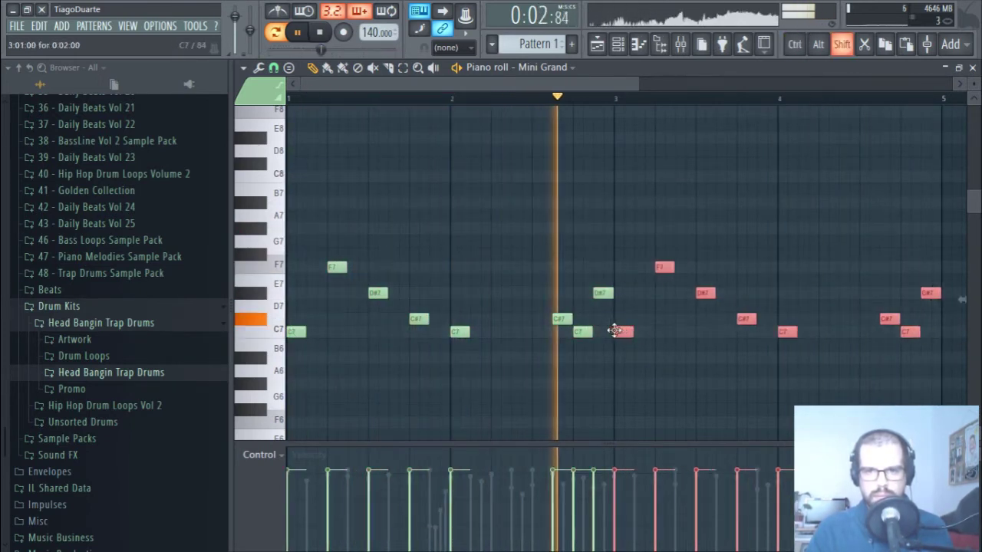
left_click(658, 369)
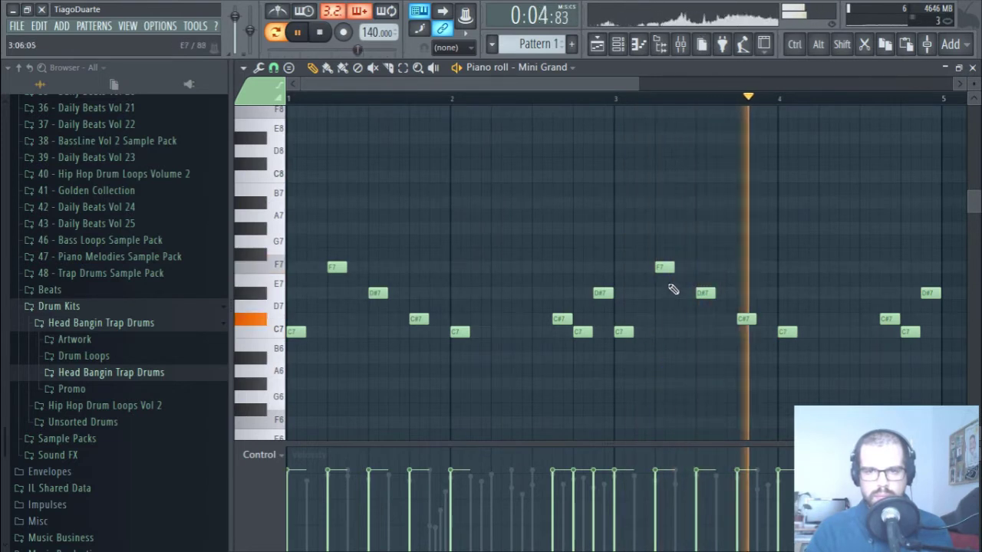
Lower the F7 in bar 3 to C#7, and raise the C#7 and C7 near the end of bar 4 to F7 and G7
key("space")
left_click(656, 319)
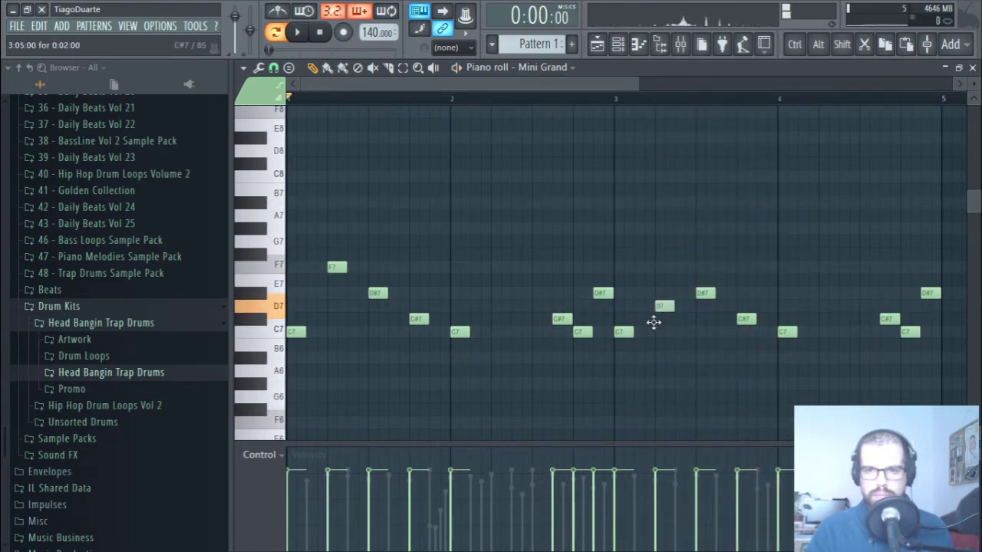
key("space")
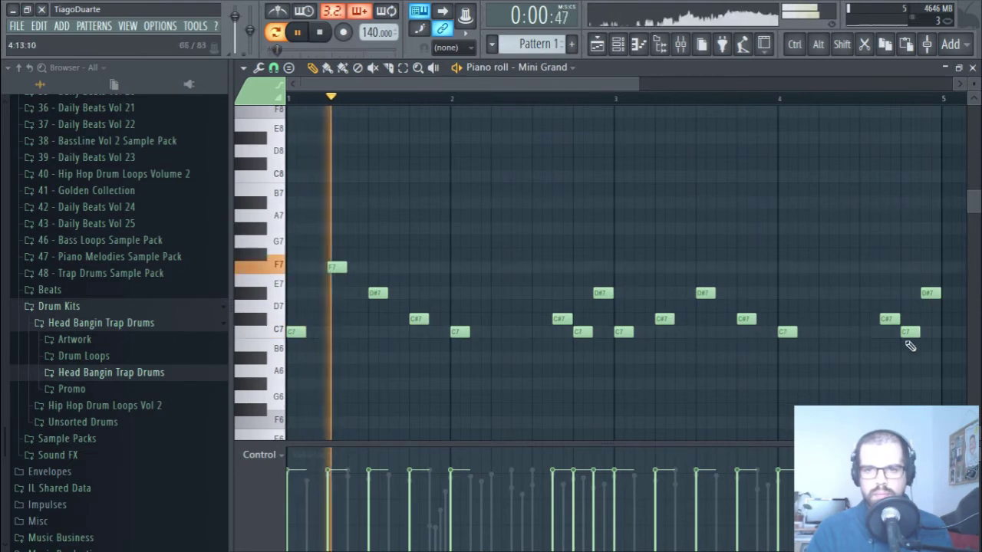
left_click_drag(888, 319, 888, 267)
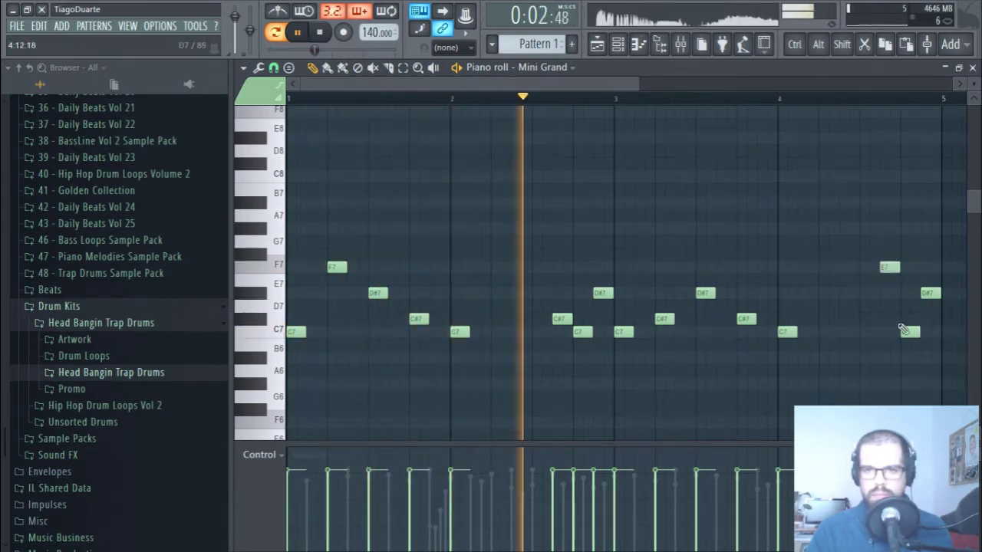
left_click_drag(910, 331, 909, 240)
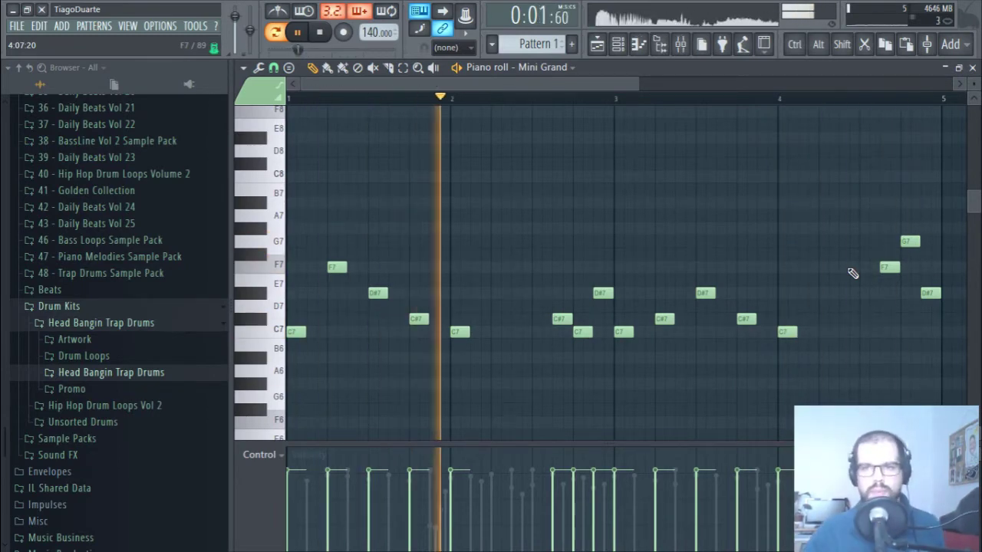
Delete the G7 in bar 4 and transpose the whole piano melody down by octaves until it starts on C3
scroll(788, 227, "down", 5)
scroll(788, 227, "up", 4)
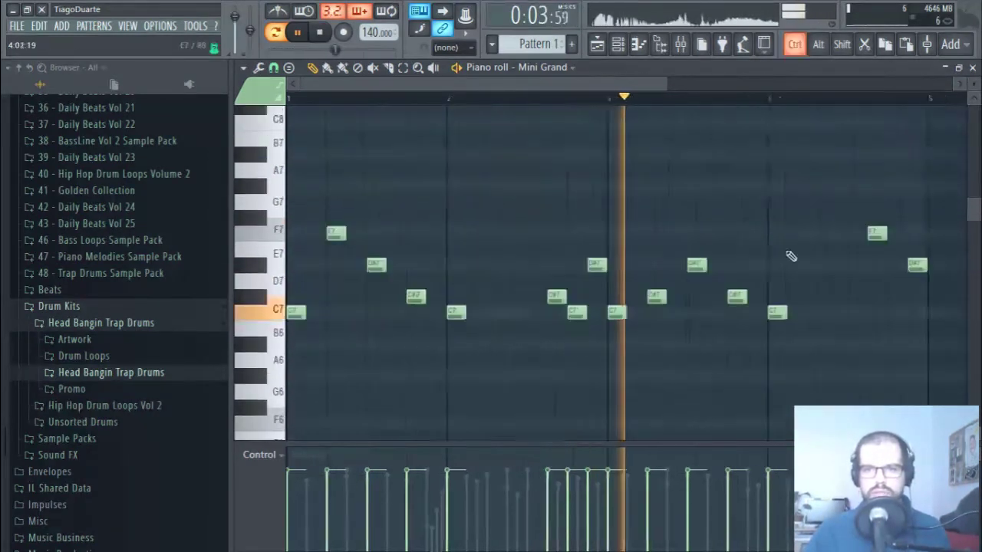
scroll(789, 253, "down", 2)
key("ctrl+Down")
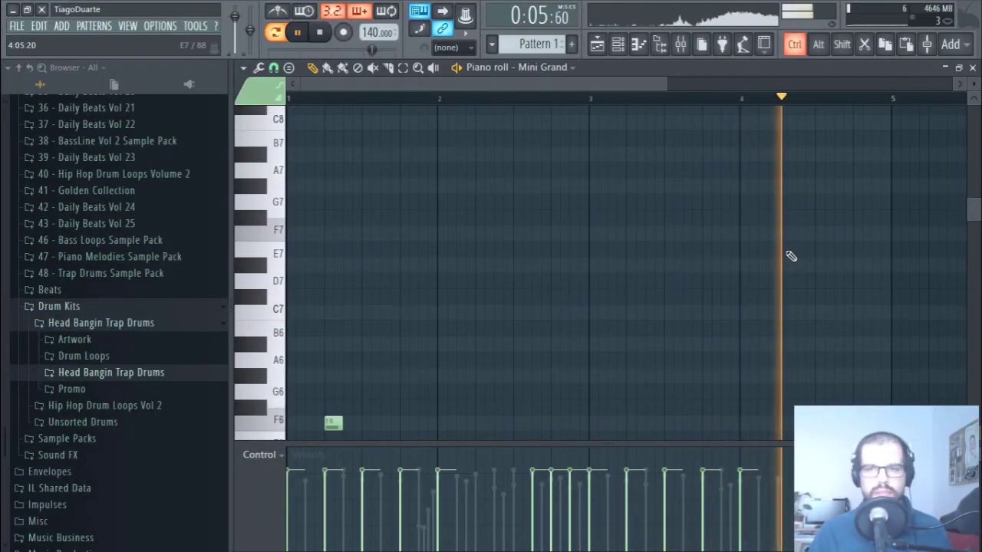
scroll(789, 256, "down", 5)
key("ctrl+Down")
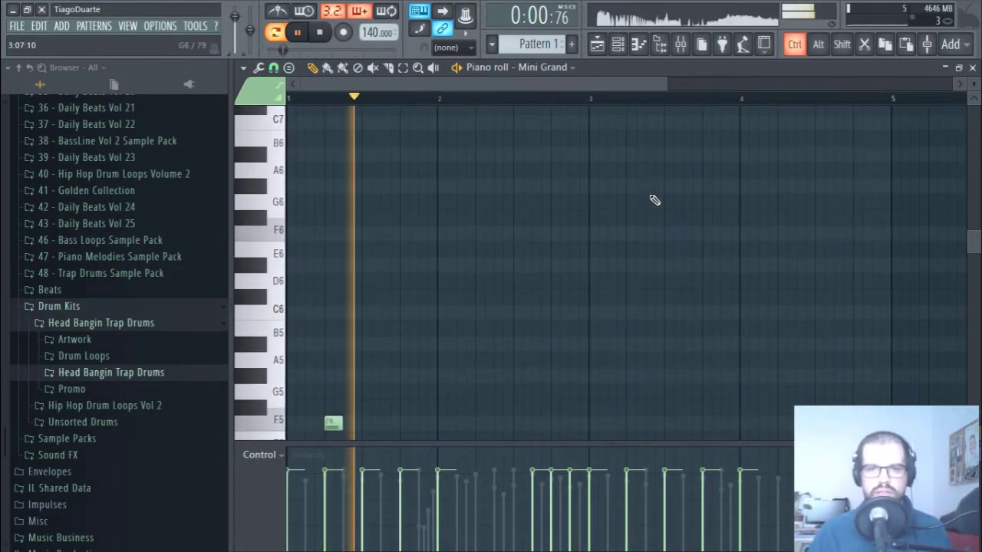
scroll(587, 241, "down", 6)
key("ctrl+Down")
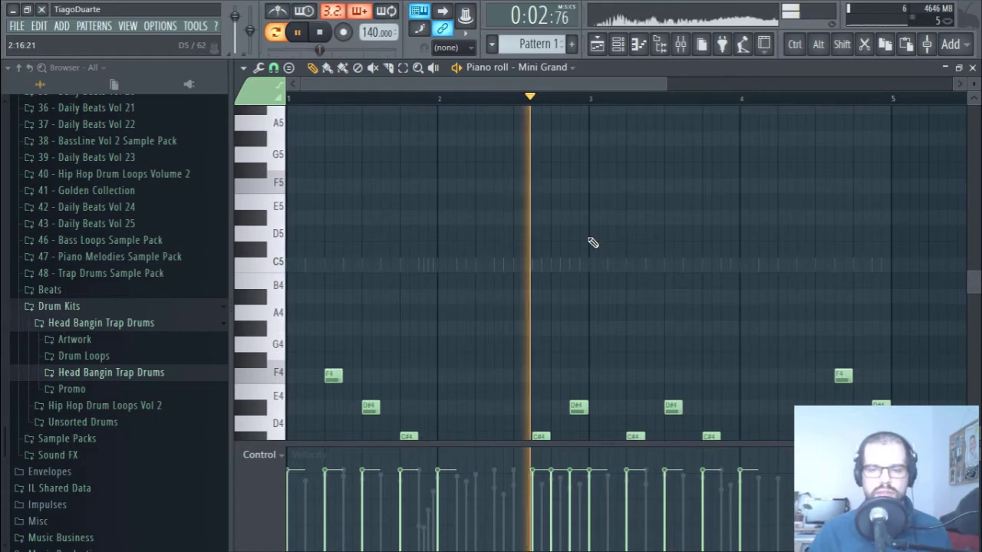
key("ctrl+Down")
scroll(658, 250, "down", 7)
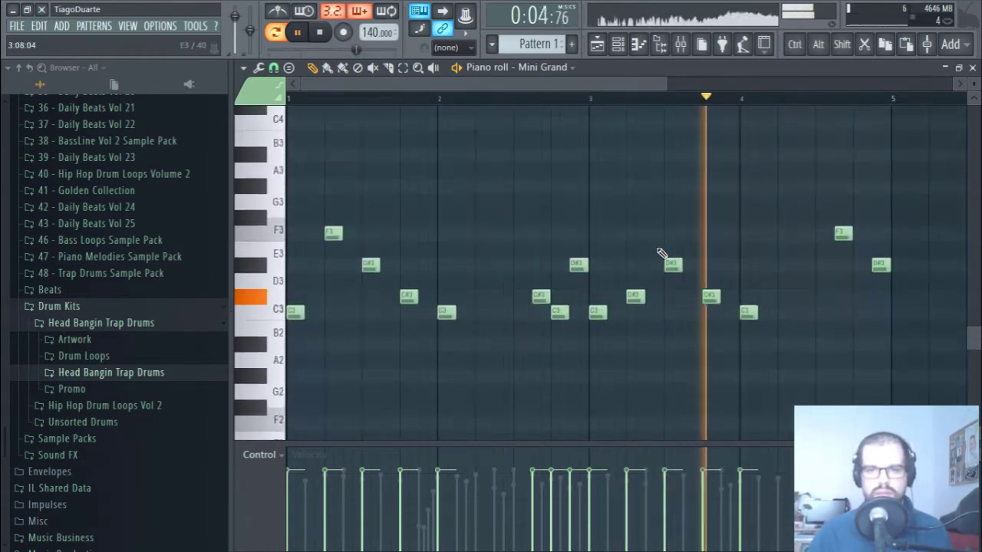
Transpose the whole piano melody up by octaves until it starts on C8
scroll(658, 250, "up", 6)
scroll(661, 253, "down", 6)
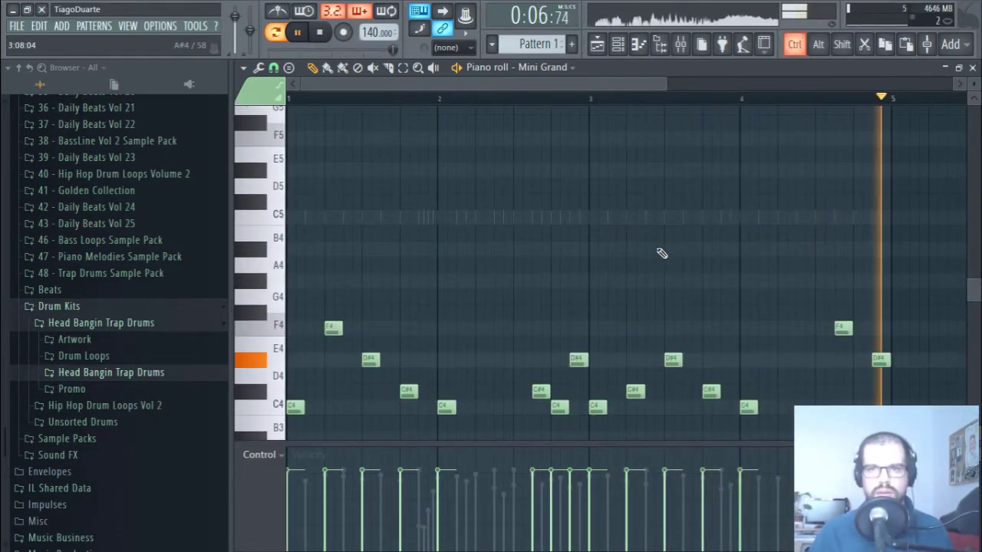
scroll(661, 253, "up", 6)
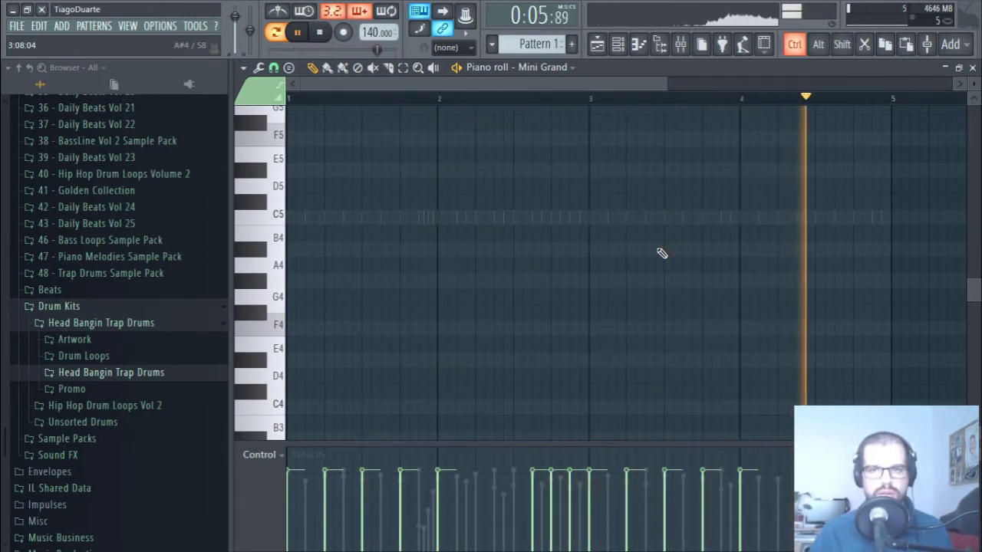
scroll(664, 272, "up", 6)
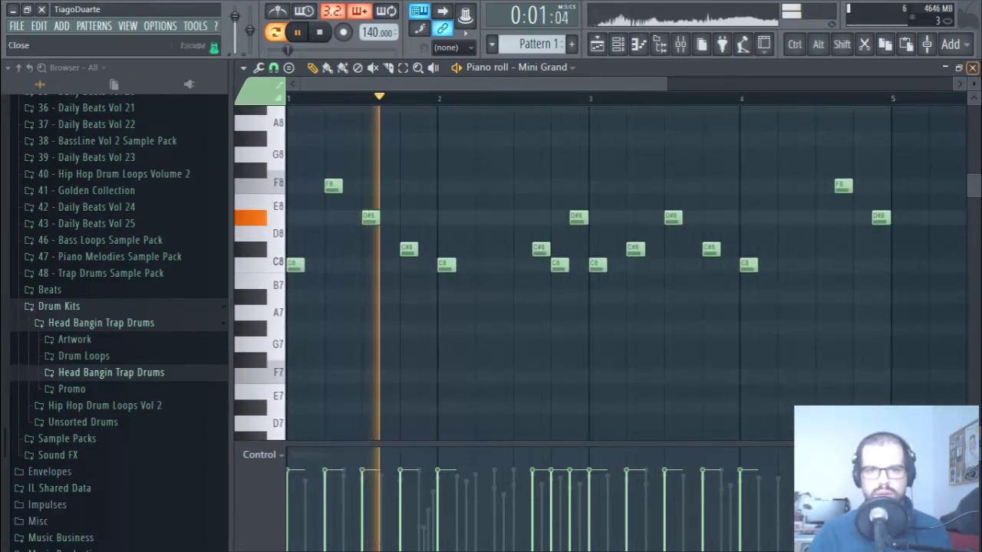
Route the Mini Grand channel to mixer insert 2 and load Fruity Reeverb 2 in that insert's first effect slot
key("F7")
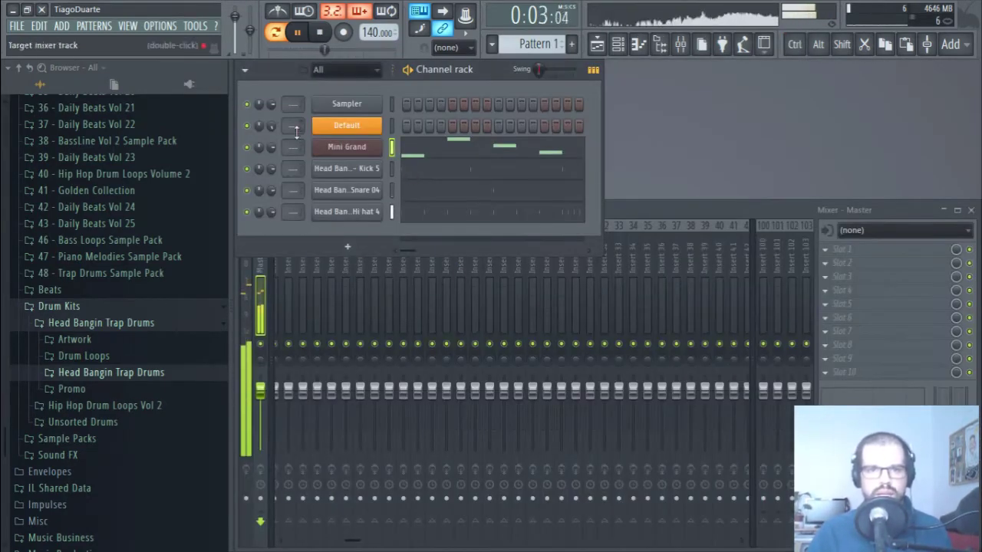
left_click_drag(296, 132, 296, 122)
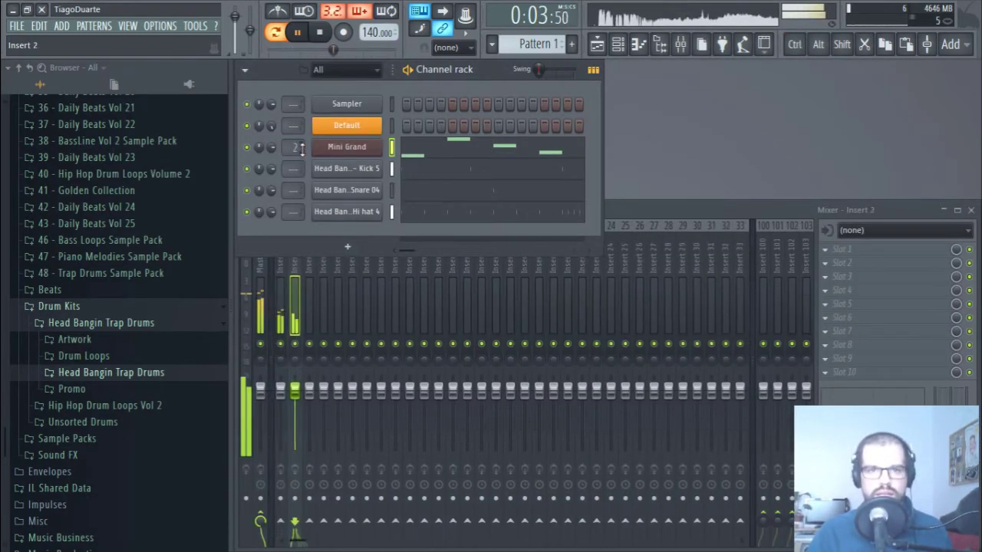
left_click(867, 256)
mouse_move(768, 305)
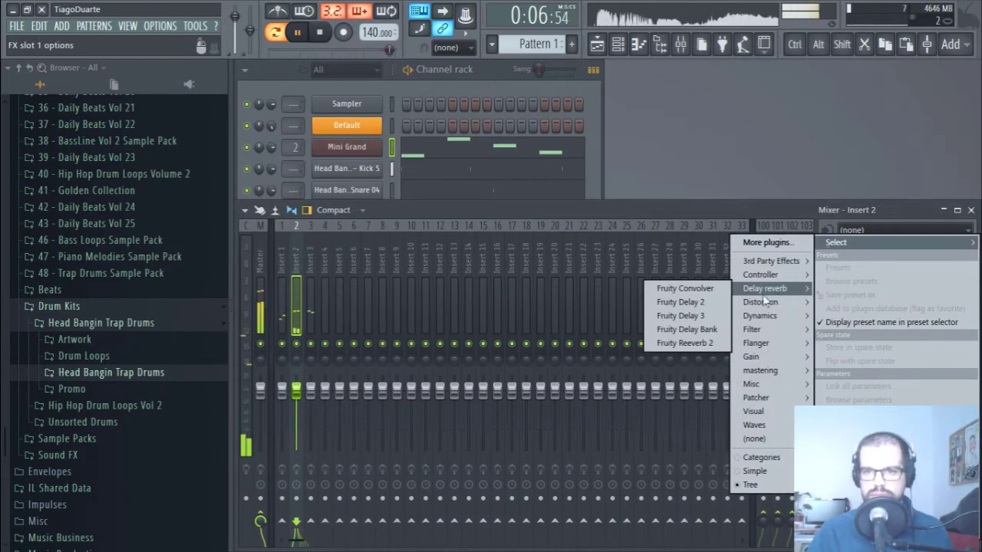
left_click(686, 342)
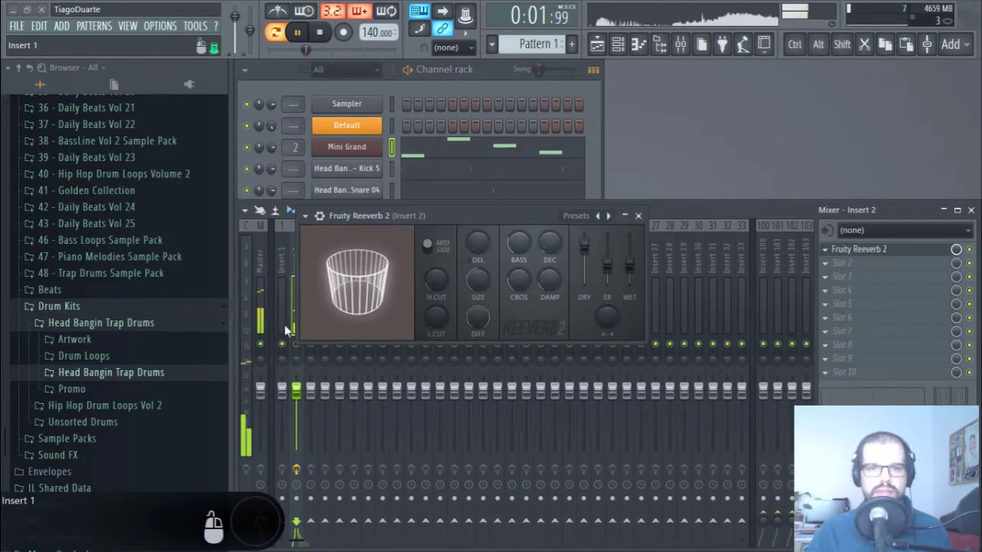
Raise the reverb's low cut and wet level, and reduce its dry level to about 71%
left_click_drag(436, 316, 436, 303)
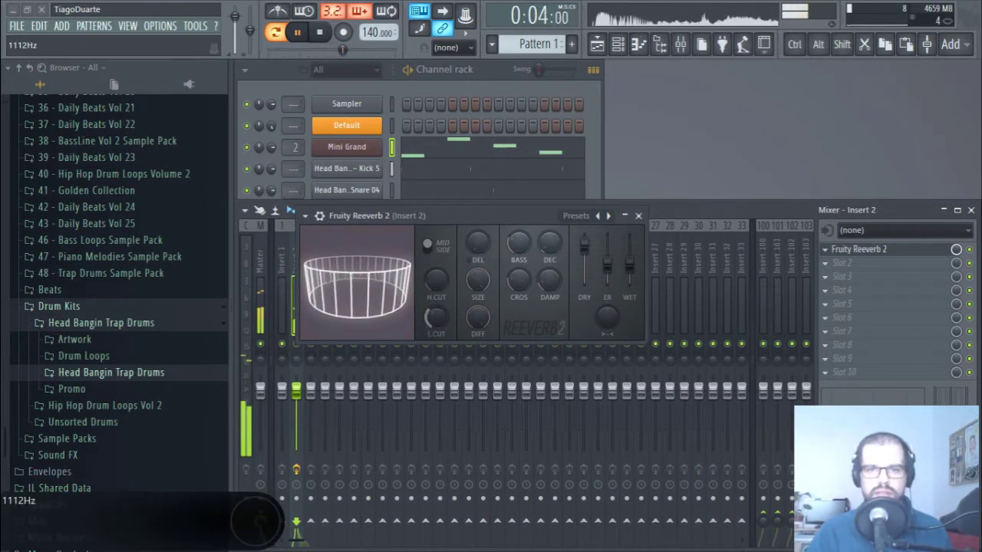
left_click_drag(629, 263, 629, 245)
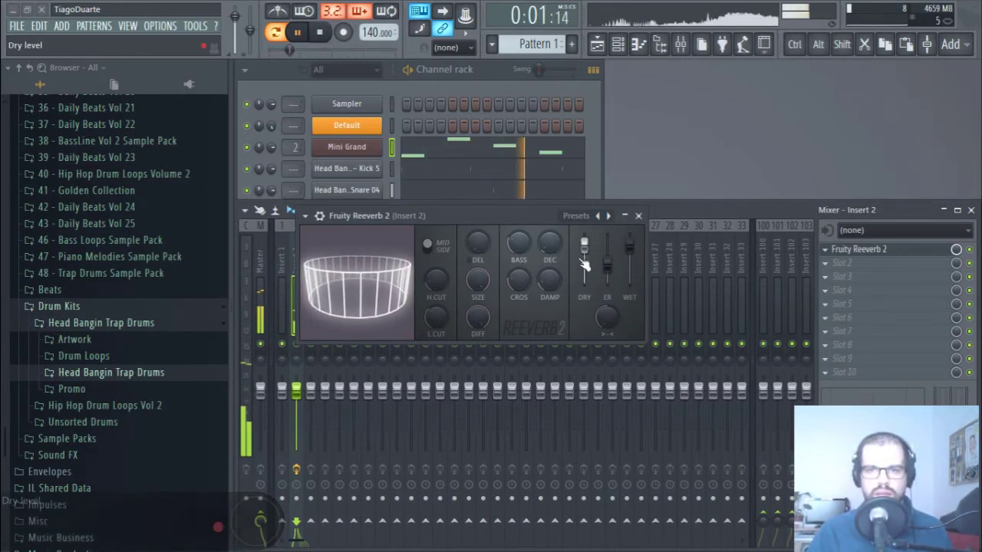
left_click_drag(585, 265, 585, 276)
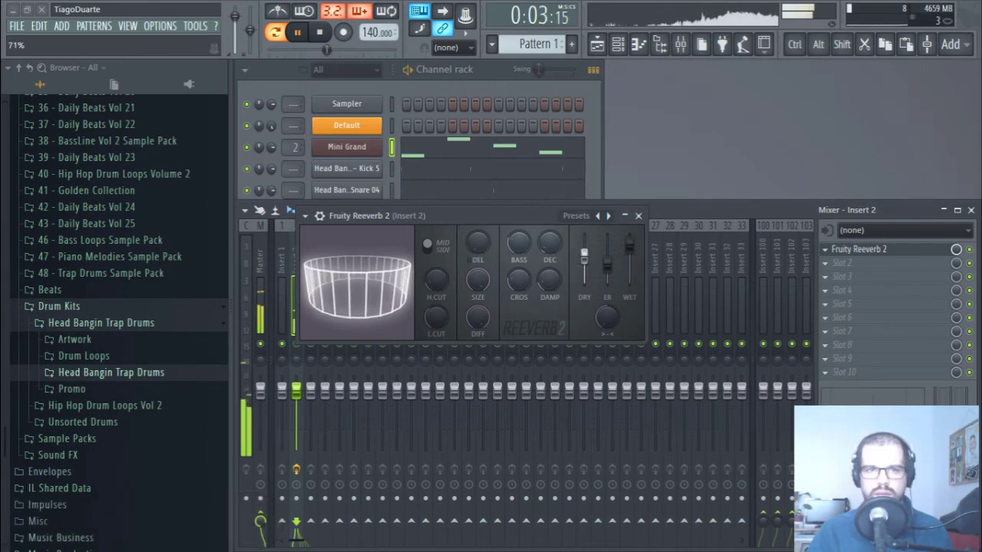
left_click(638, 216)
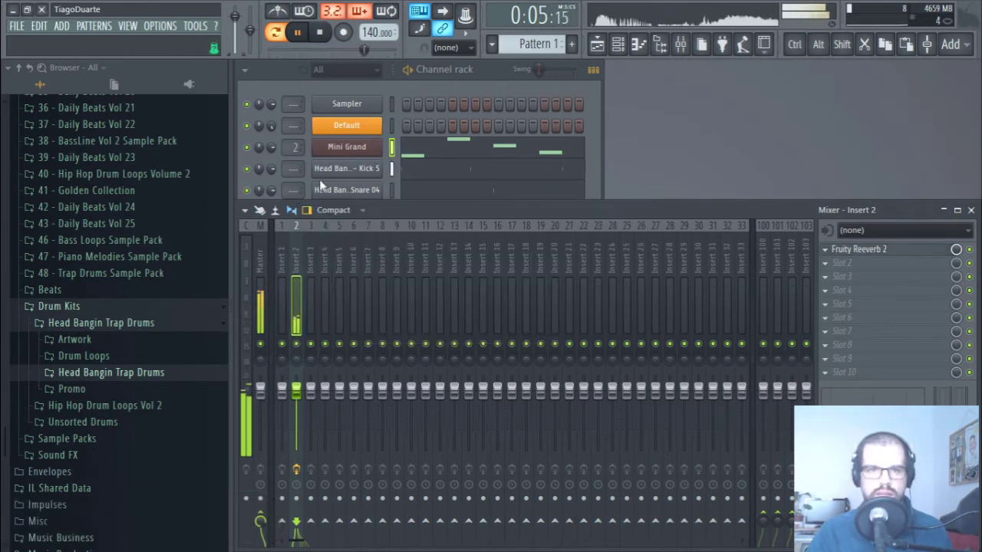
Copy the Kick 5 channel's notes into the Default channel
left_click(475, 83)
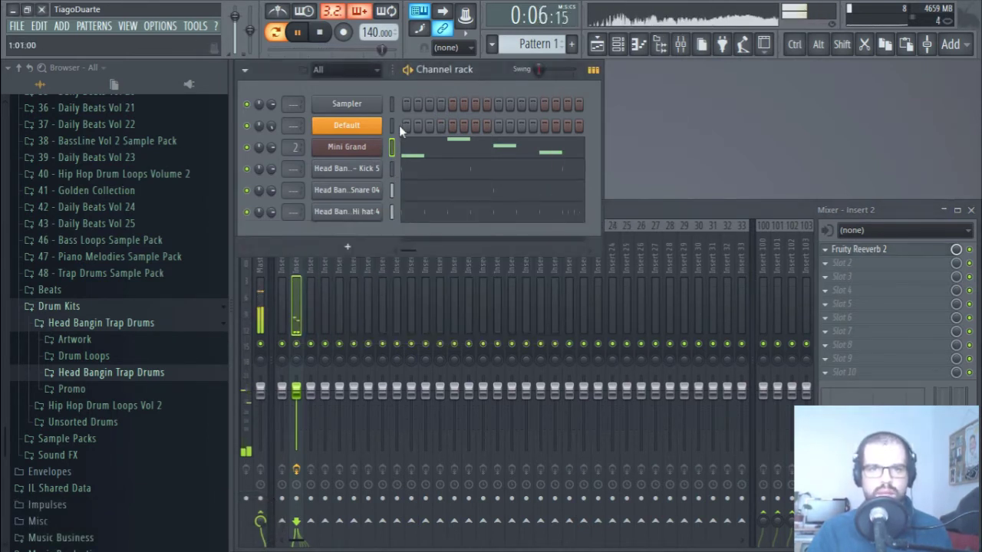
left_click(391, 168)
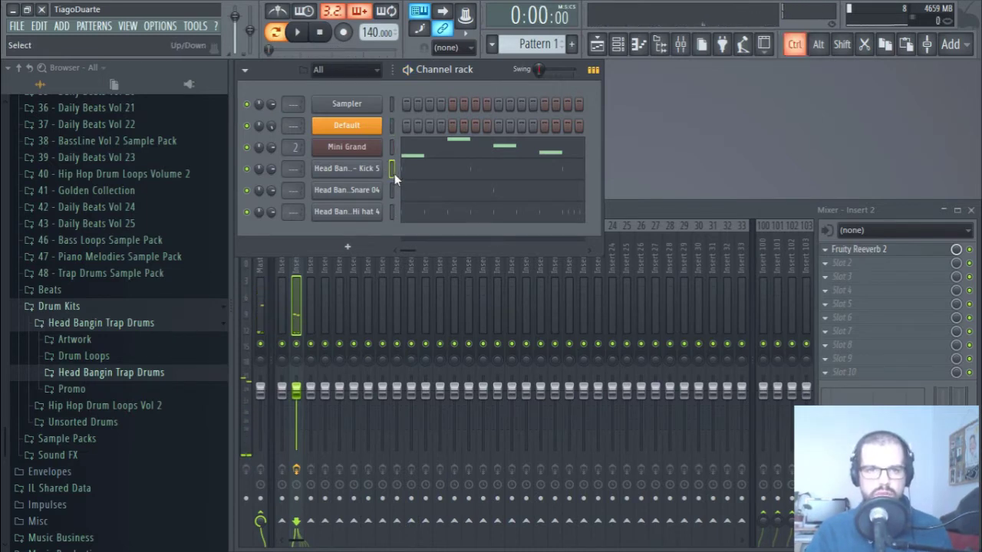
key("ctrl+v")
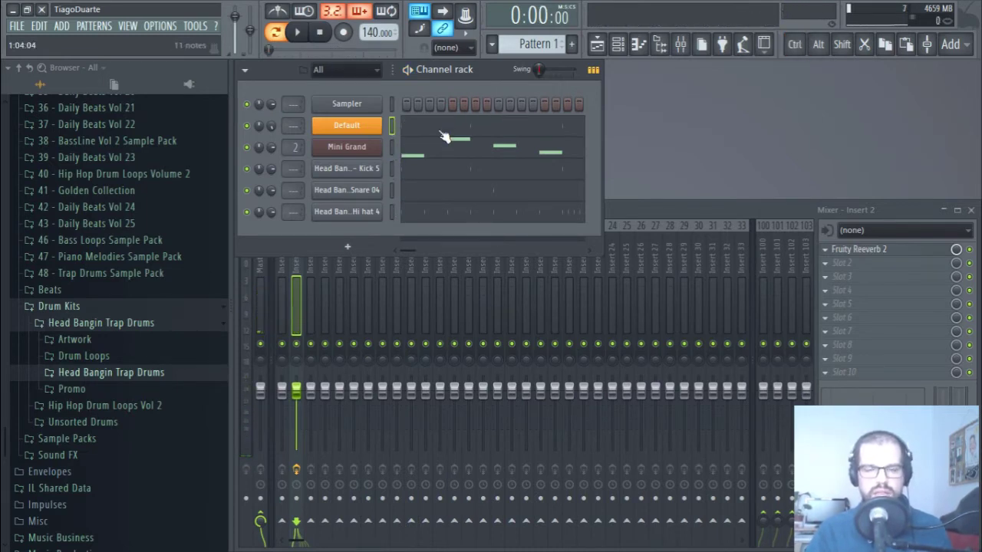
Apply legato to the Default channel's notes and extend the last note to the end of bar 4
left_click(445, 134)
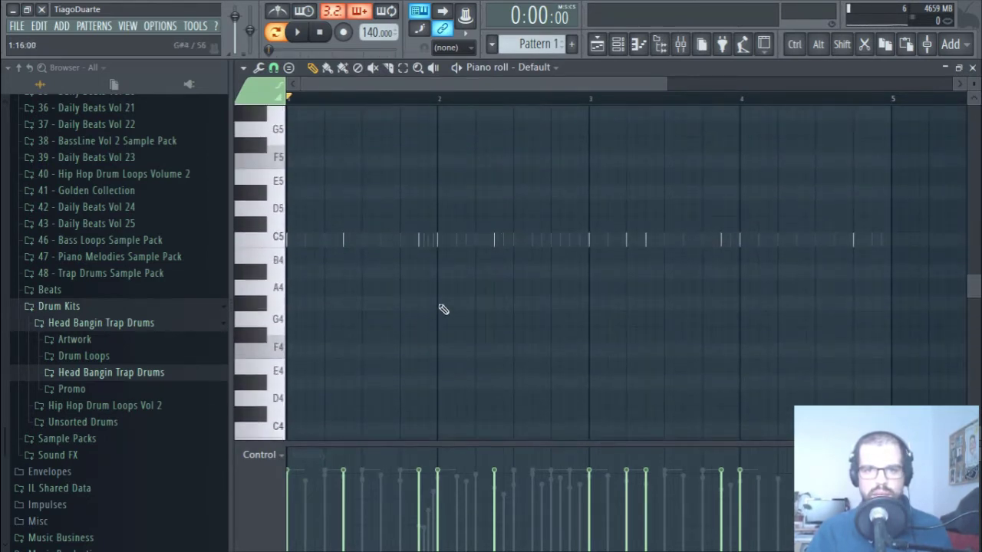
key("ctrl+l")
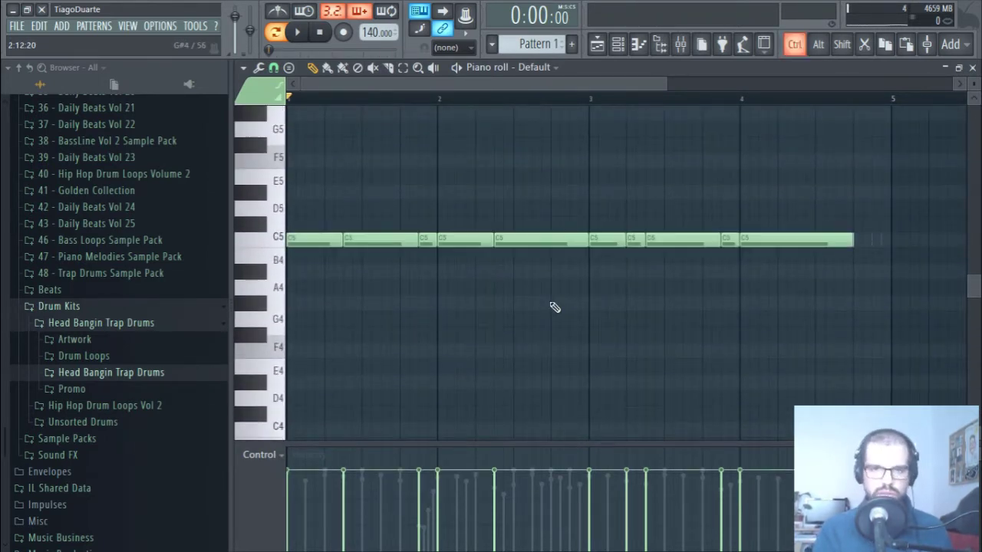
scroll(844, 261, "up", 5)
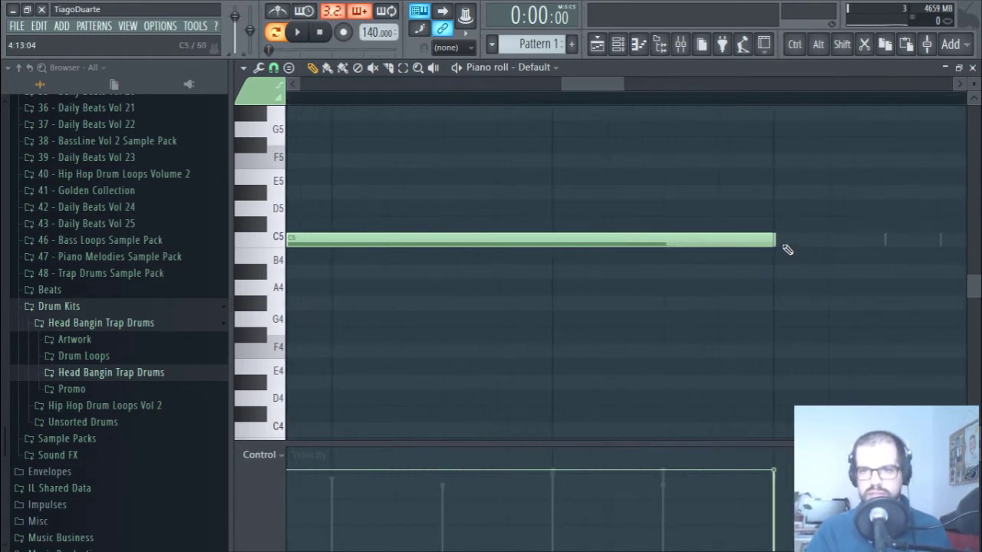
left_click_drag(775, 239, 906, 304)
scroll(665, 269, "right", 3)
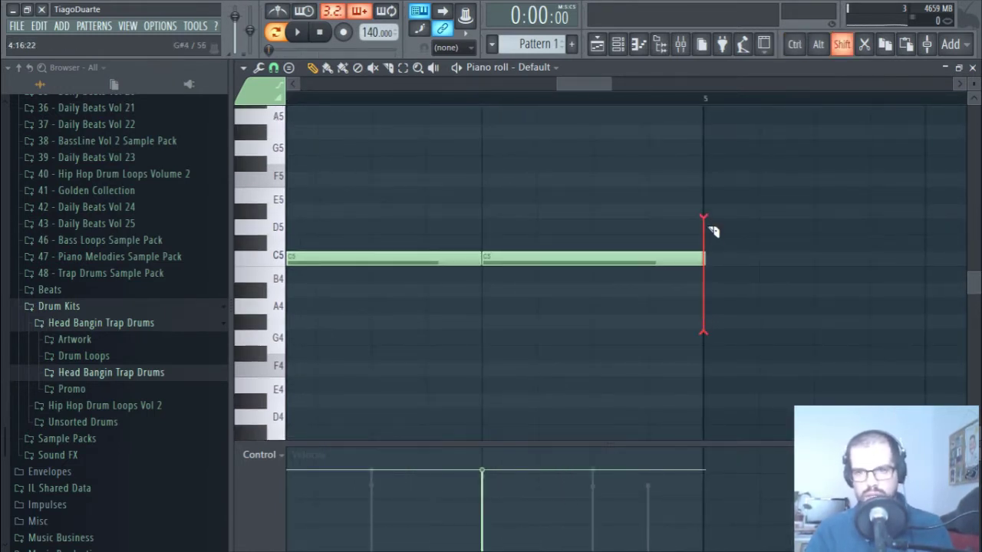
scroll(761, 307, "down", 5)
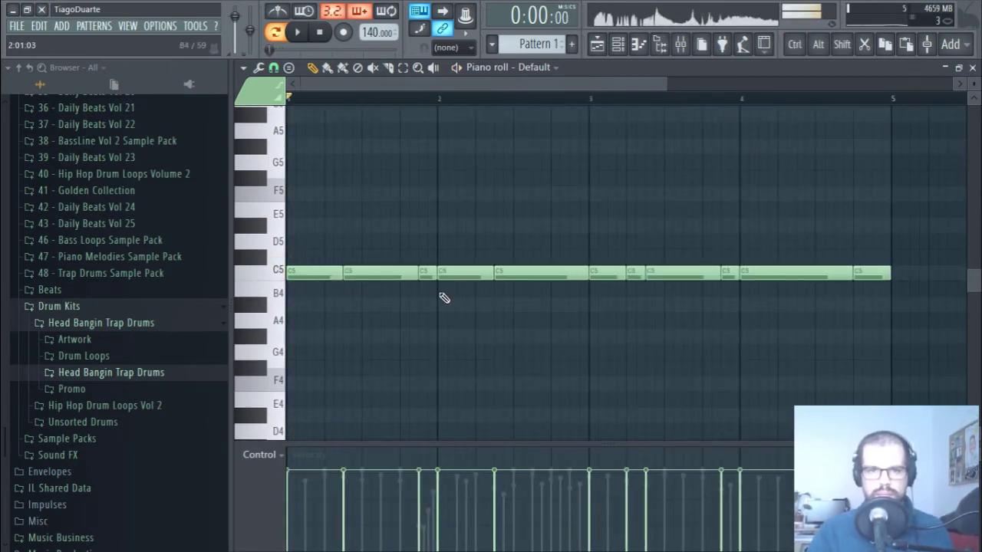
Transpose all the Default channel's notes down by octaves to C2, previewing the pattern along the way
key("ctrl+Down")
key("ctrl+Down")
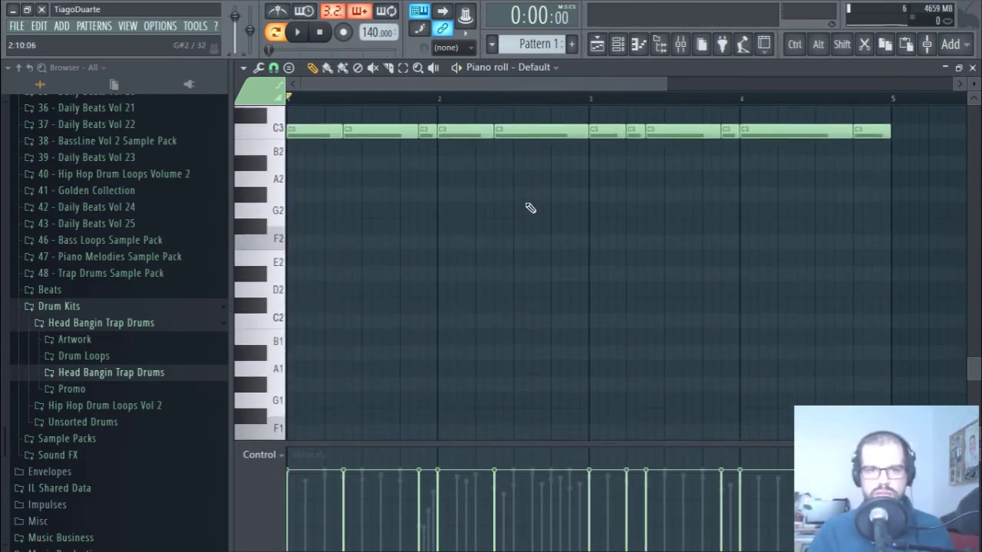
key("space")
scroll(501, 323, "up", 3)
key("space")
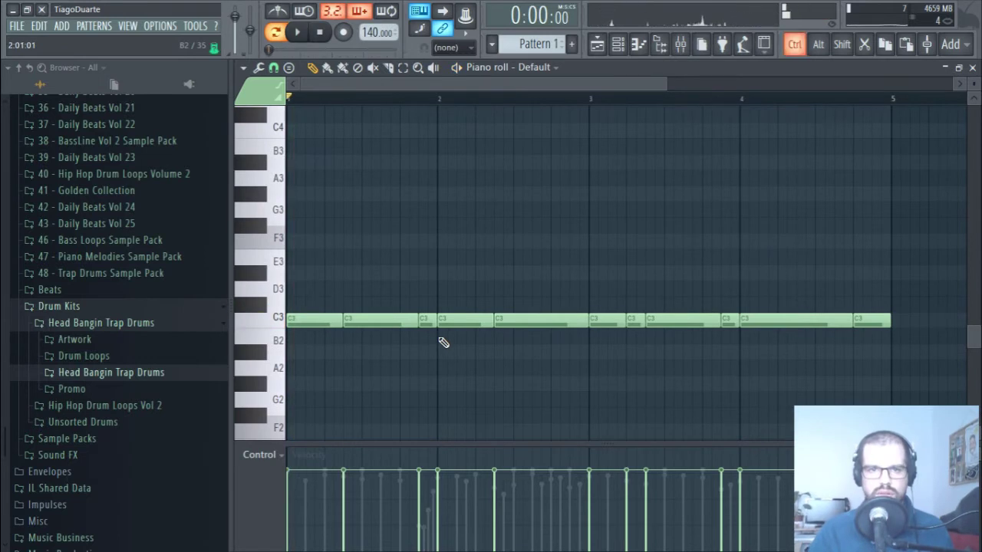
key("ctrl+z")
key("space")
key("ctrl+Down")
key("ctrl+Down")
key("ctrl+Down")
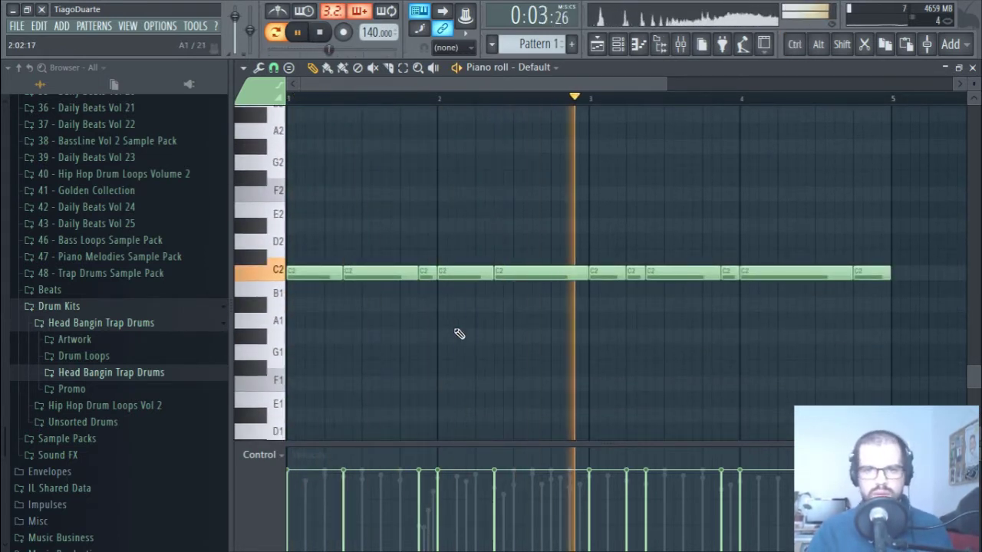
key("space")
left_click(972, 68)
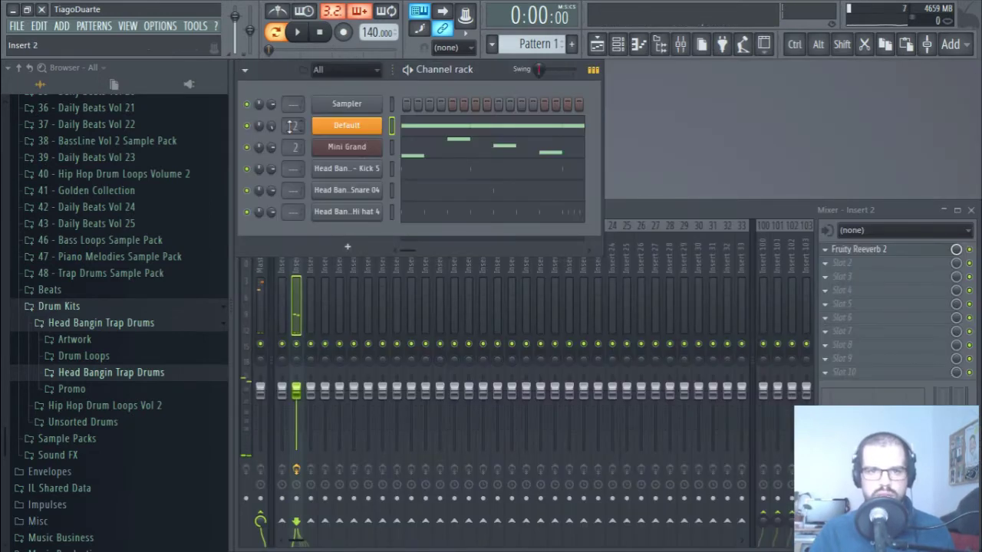
Route the Default channel to mixer insert 3, lower that insert's level and play the pattern
left_click_drag(291, 125, 292, 143)
left_click_drag(308, 410, 310, 412)
key("space")
Route the kick, snare and hi-hat channels to mixer inserts 4, 5 and 6, and lower the levels of inserts 6 and 3
left_click_drag(292, 168, 295, 211)
left_click(430, 73)
left_click(635, 214)
key("space")
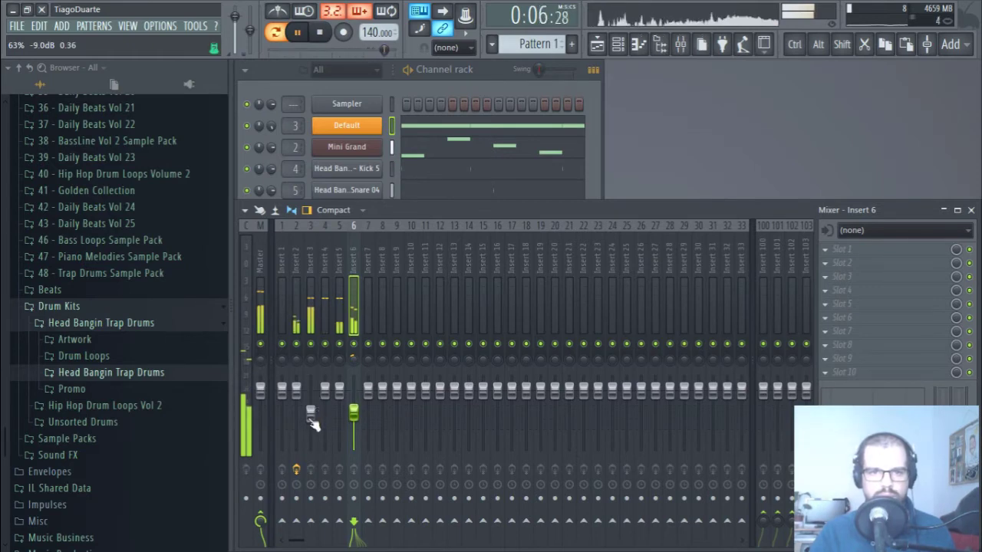
left_click_drag(311, 418, 311, 428)
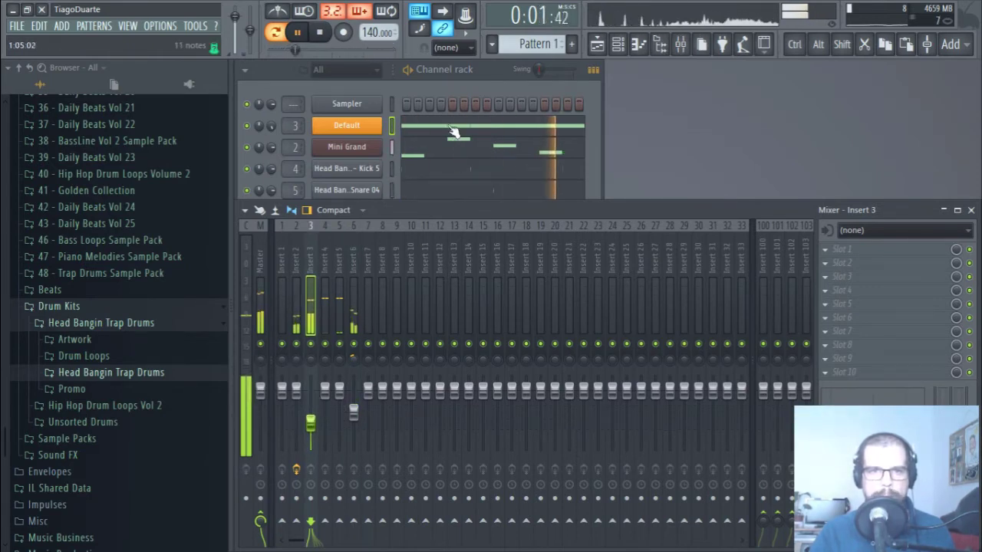
Add a short C#2 note near the end of bar 1 in the Default channel's piano roll and preview the pattern
key("F7")
scroll(455, 335, "up", 15)
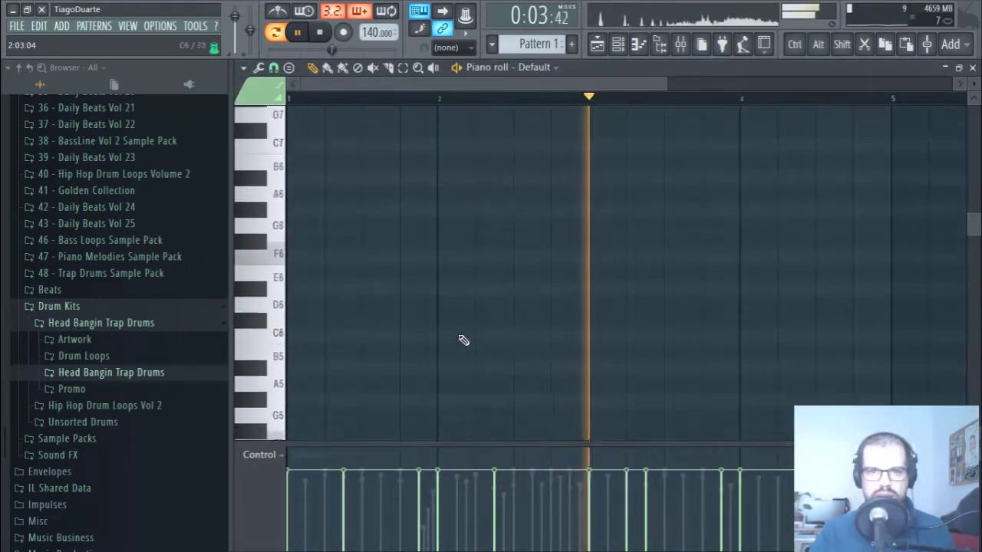
scroll(463, 337, "down", 15)
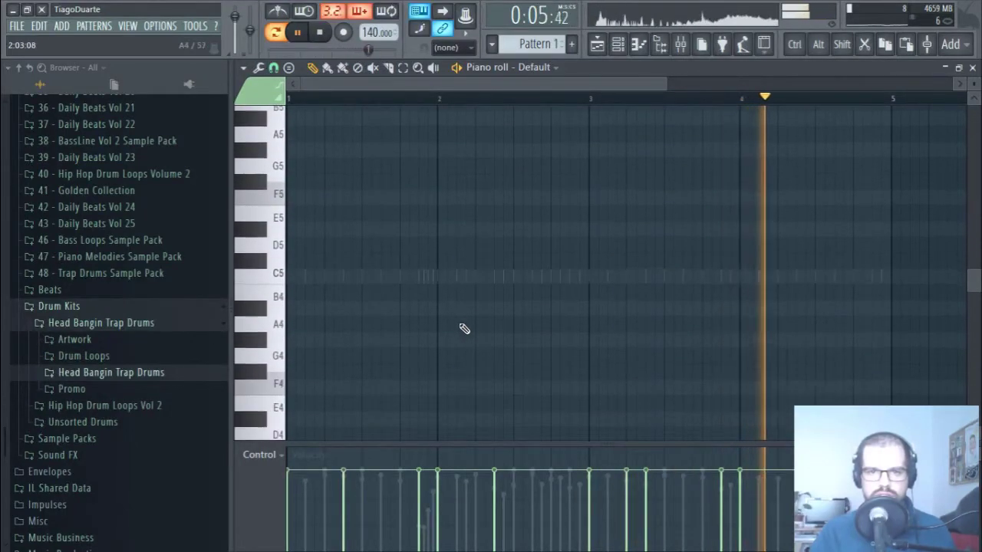
scroll(414, 299, "up", 2)
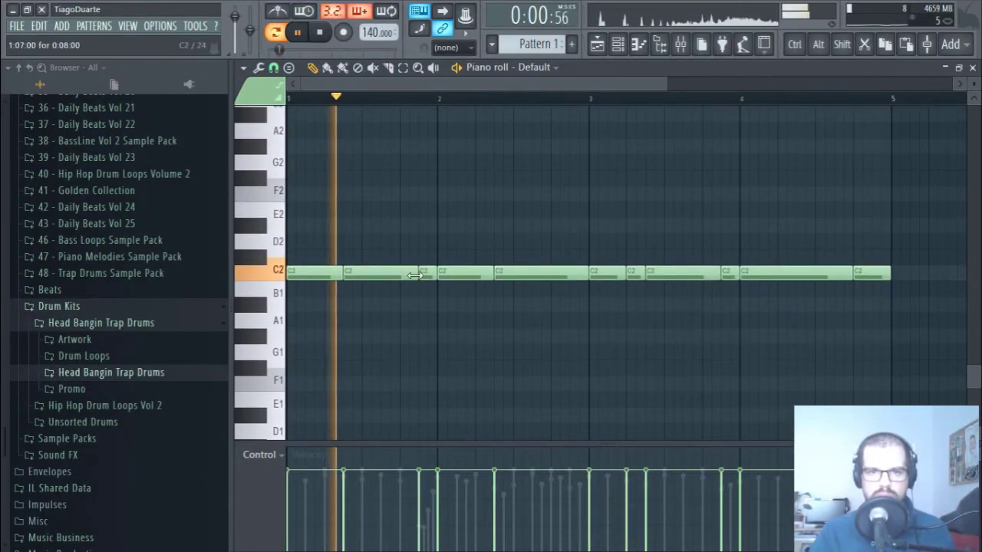
left_click(406, 257)
left_click_drag(434, 257, 400, 272)
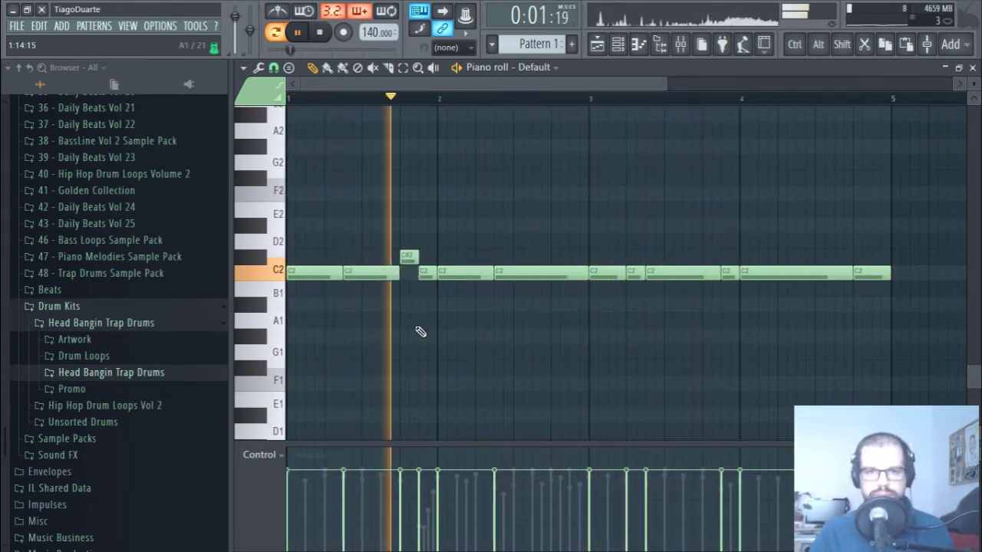
key("space")
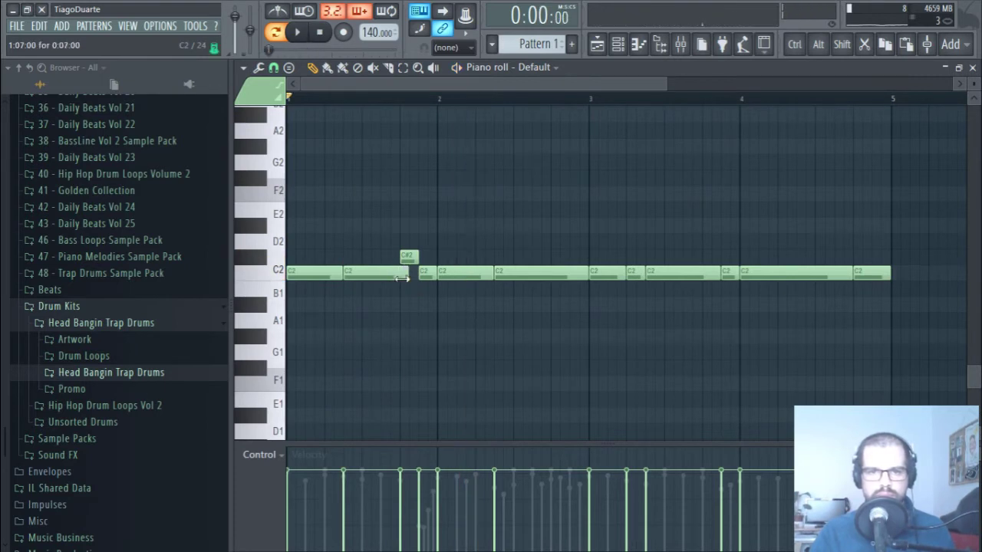
left_click_drag(411, 220, 424, 310, "ctrl")
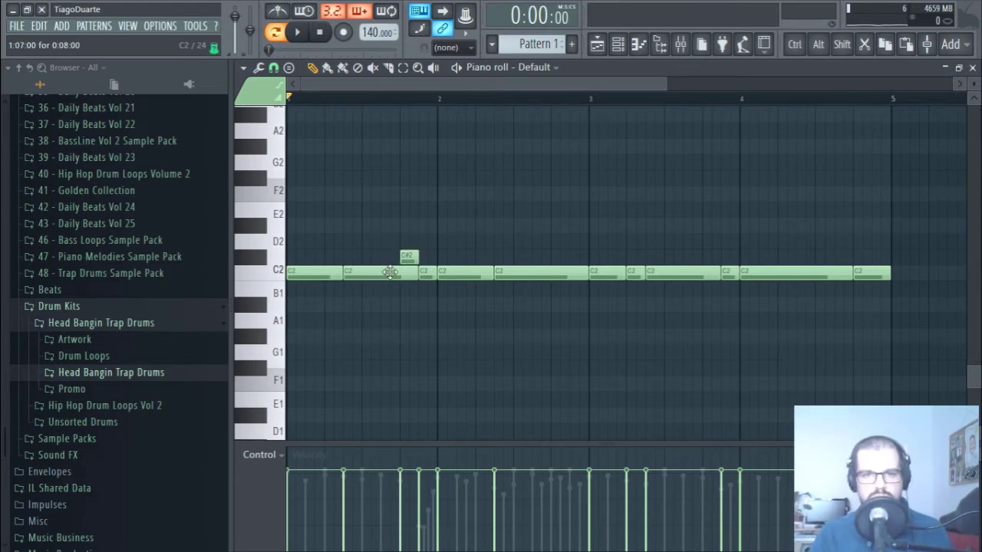
key("space")
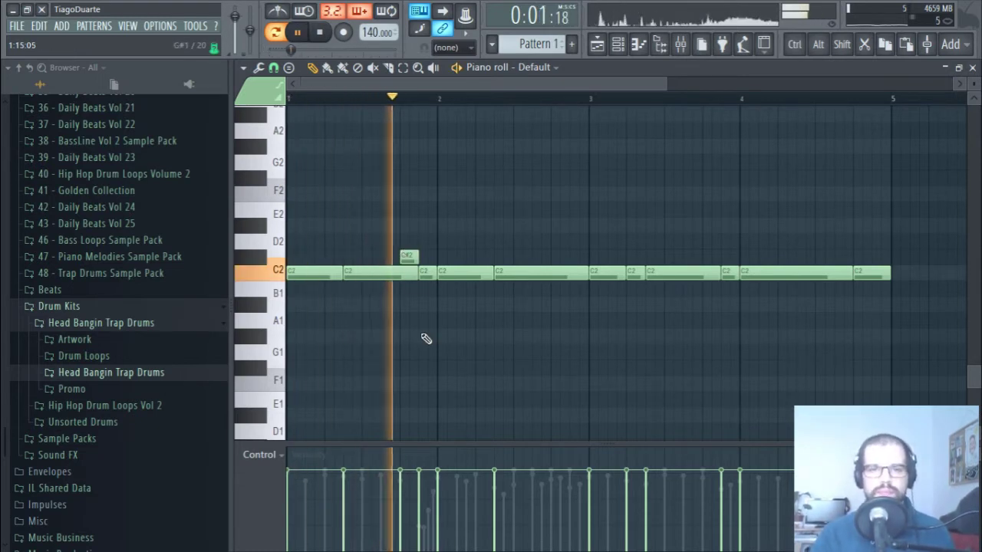
Add a four-step note at the end of bar 2 and move it to D#1, checking it against the ghost melody notes
left_click(560, 289)
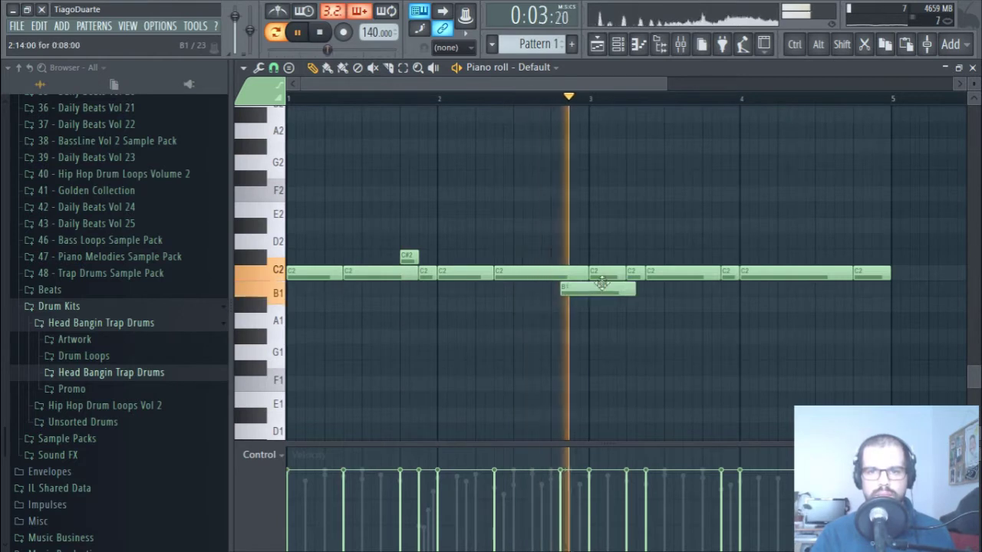
left_click_drag(587, 307, 612, 305)
key("space")
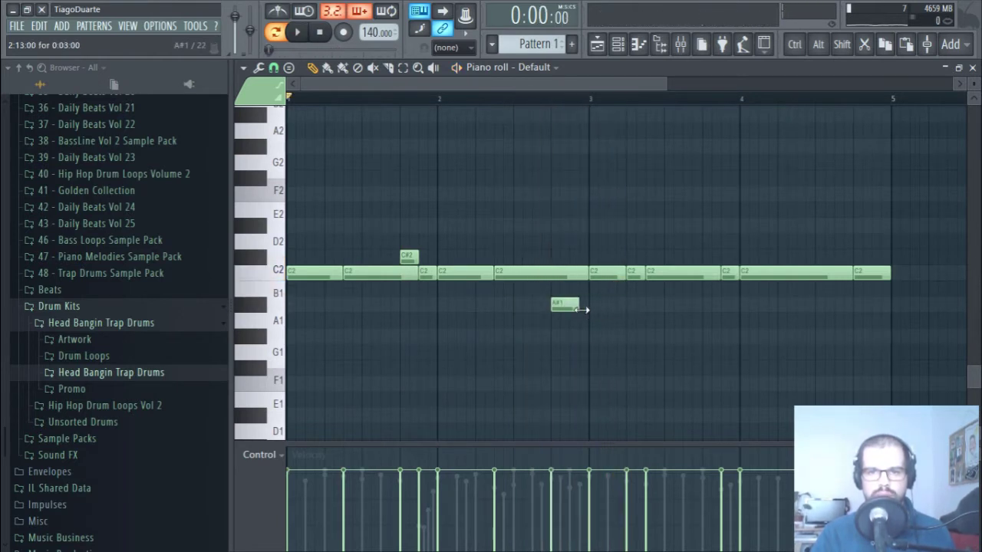
scroll(579, 323, "up", 15)
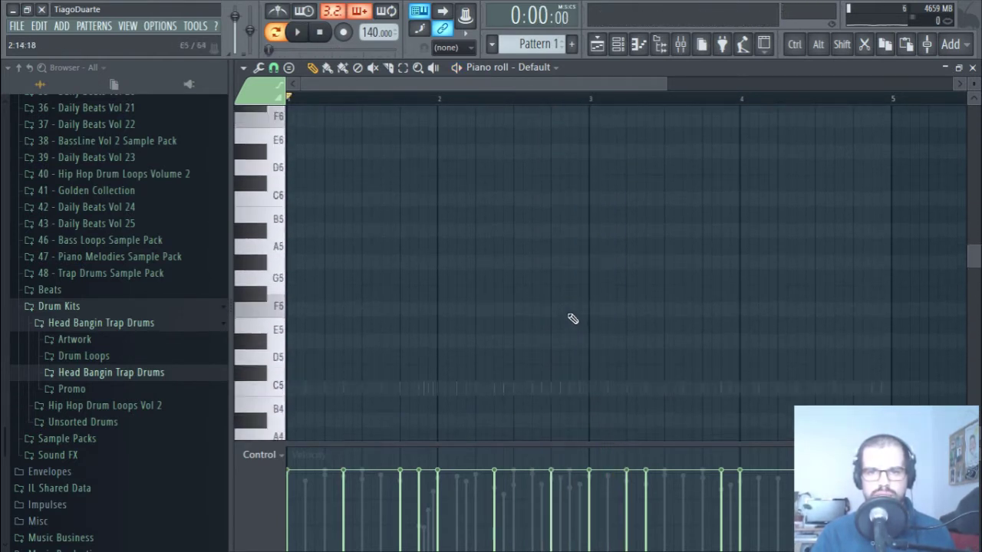
scroll(578, 326, "down", 4)
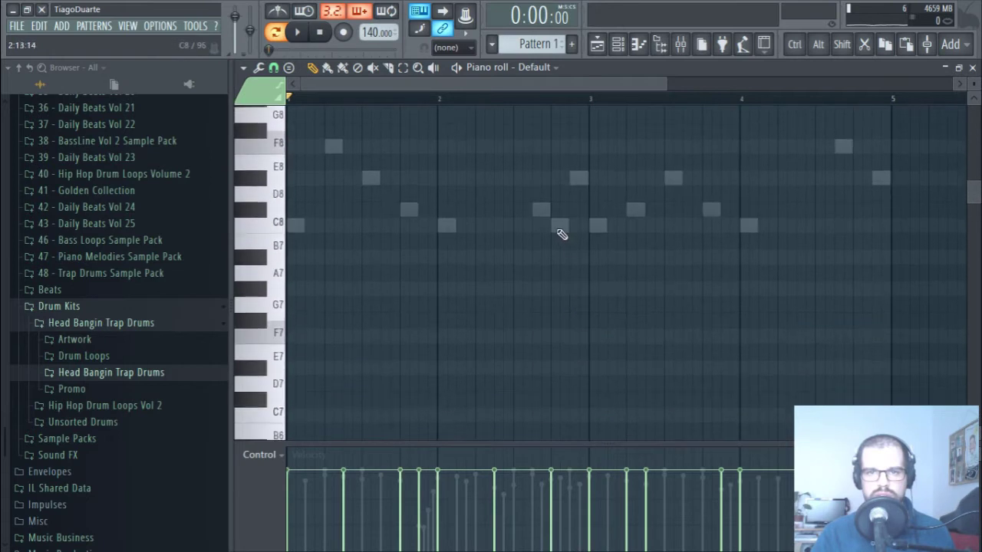
scroll(560, 318, "down", 20)
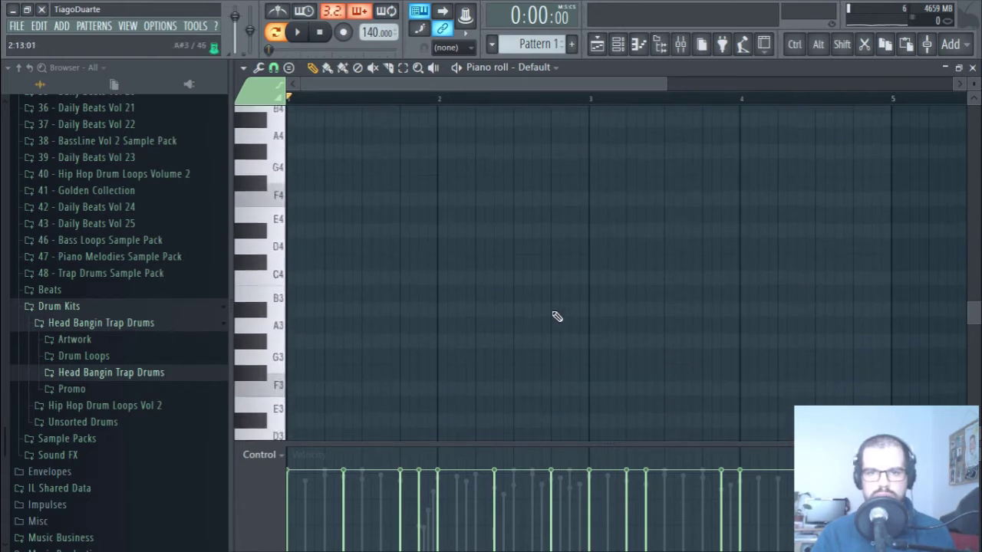
scroll(560, 307, "up", 1)
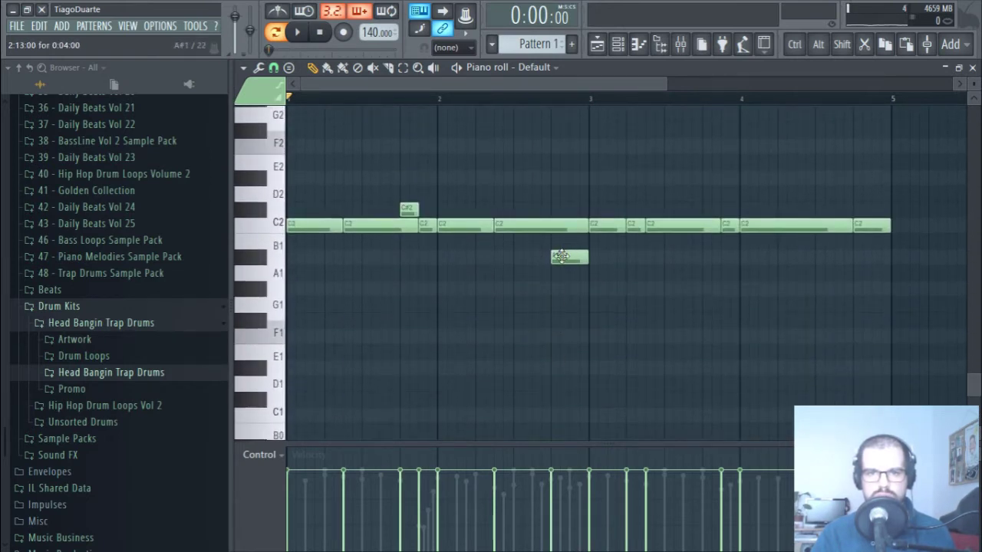
left_click_drag(562, 257, 559, 368)
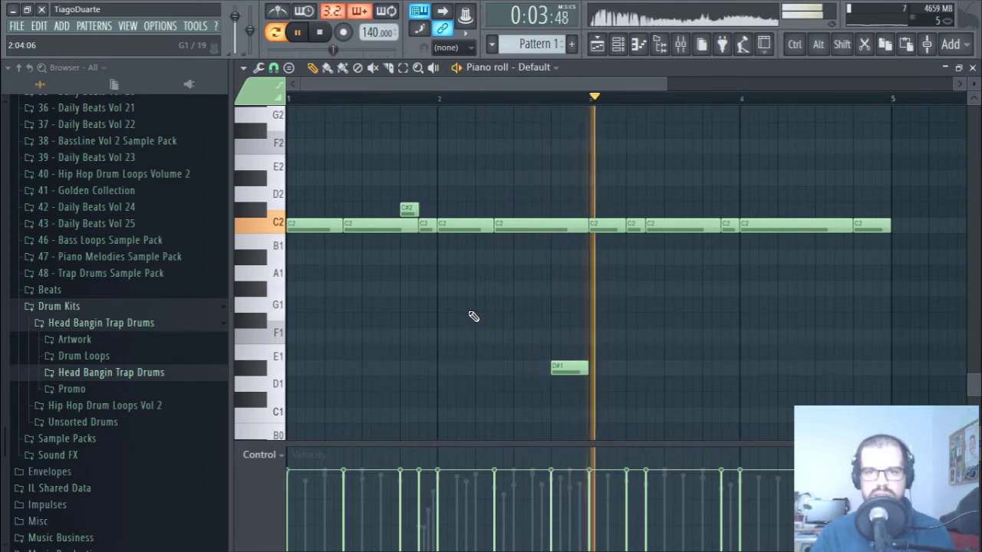
Try the D#1 note at the end of bar 2 one octave higher, preview the pattern, and return it to D#1
left_click(569, 368, "ctrl")
key("ctrl+Up")
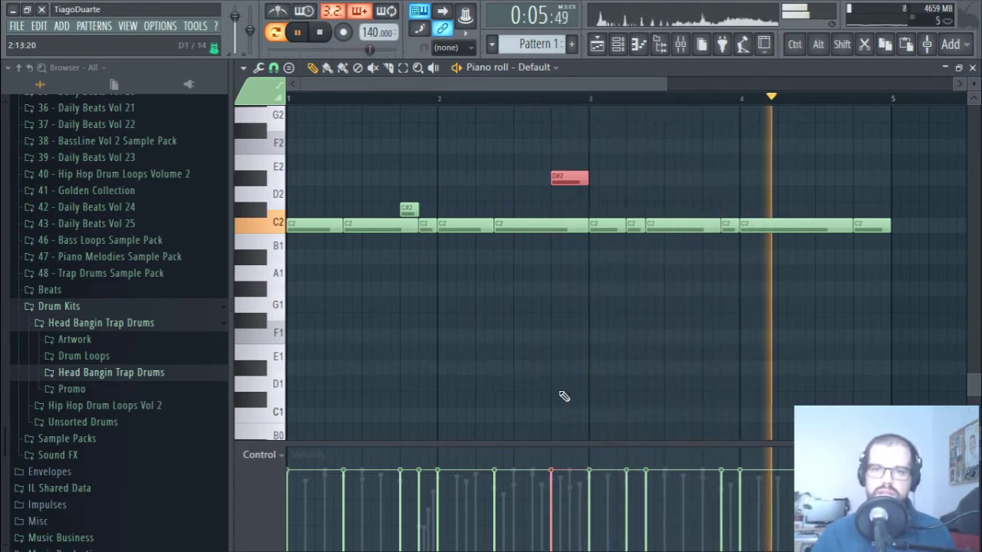
key("space")
key("space")
key("ctrl+d")
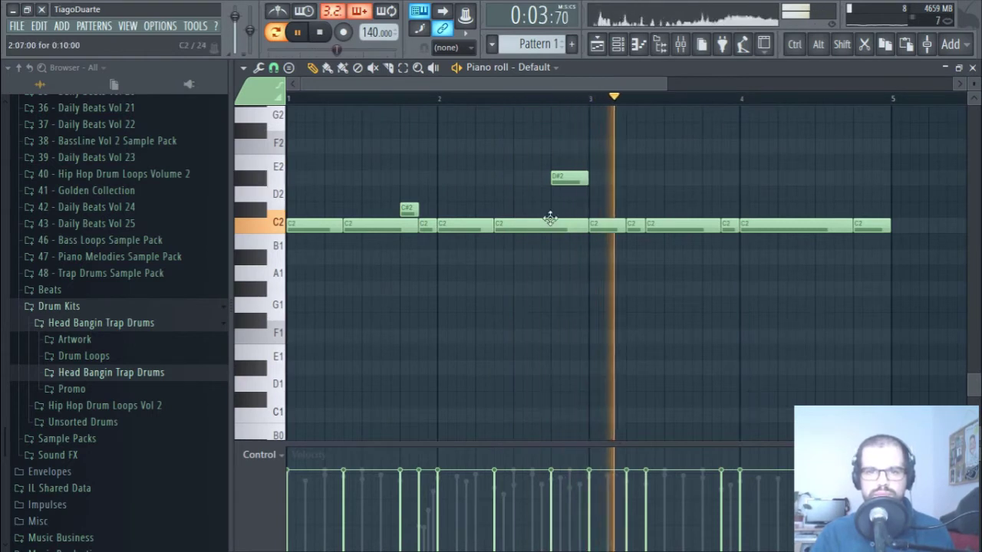
key("space")
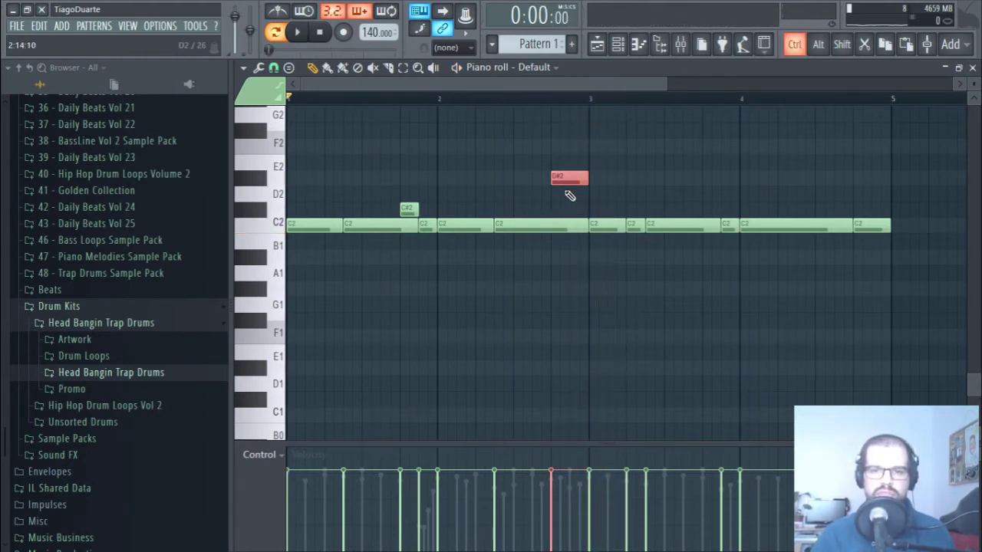
key("space")
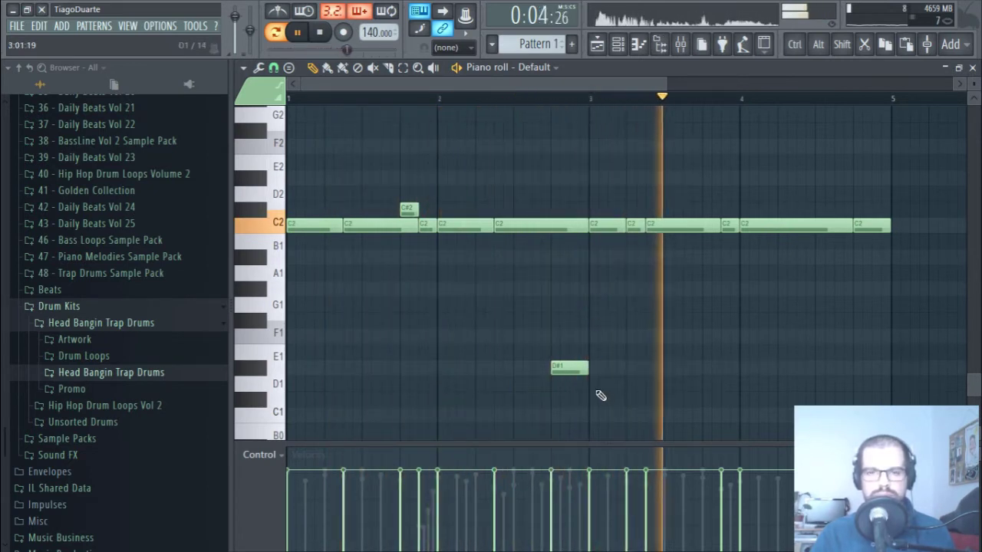
key("space")
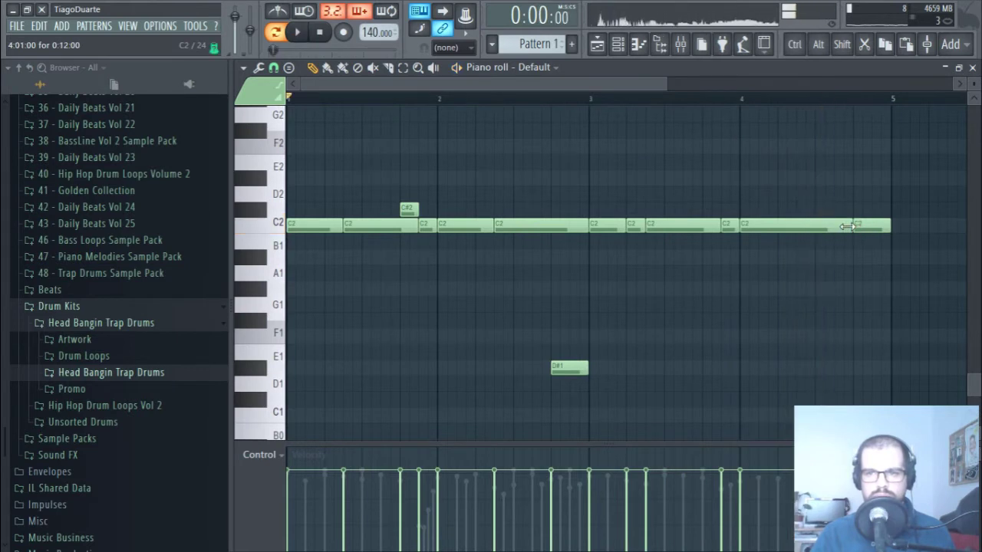
Shorten bar 4's opening bass note, add F and D# notes matching the ghost melody's ending, and transpose them down to F1 and D#1
scroll(852, 284, "up", 15)
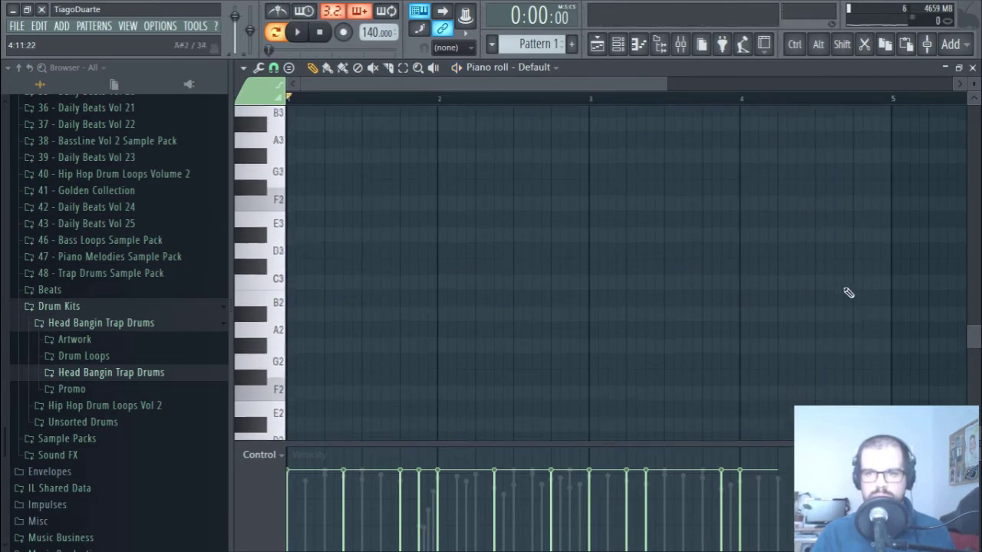
scroll(833, 299, "down", 3)
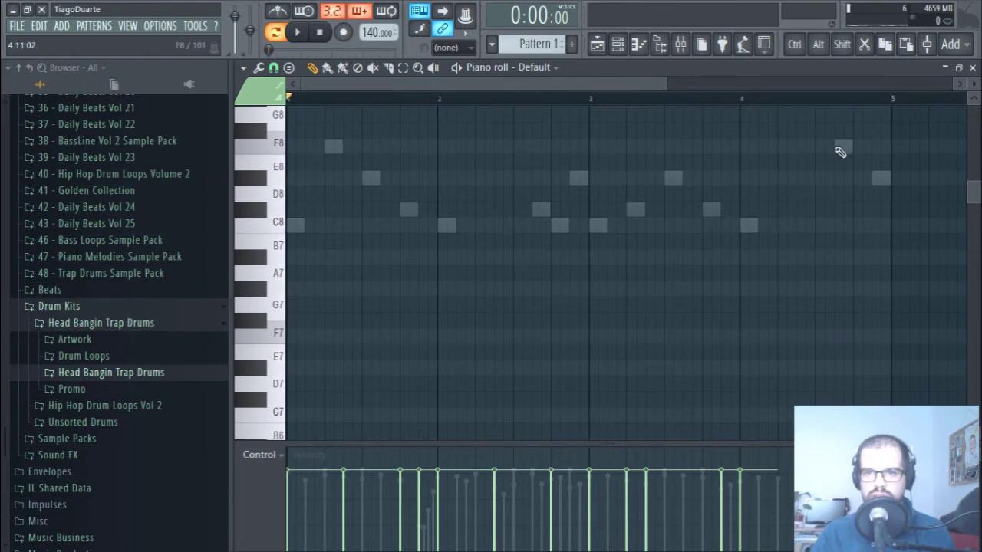
left_click(879, 182)
left_click_drag(913, 216, 837, 134)
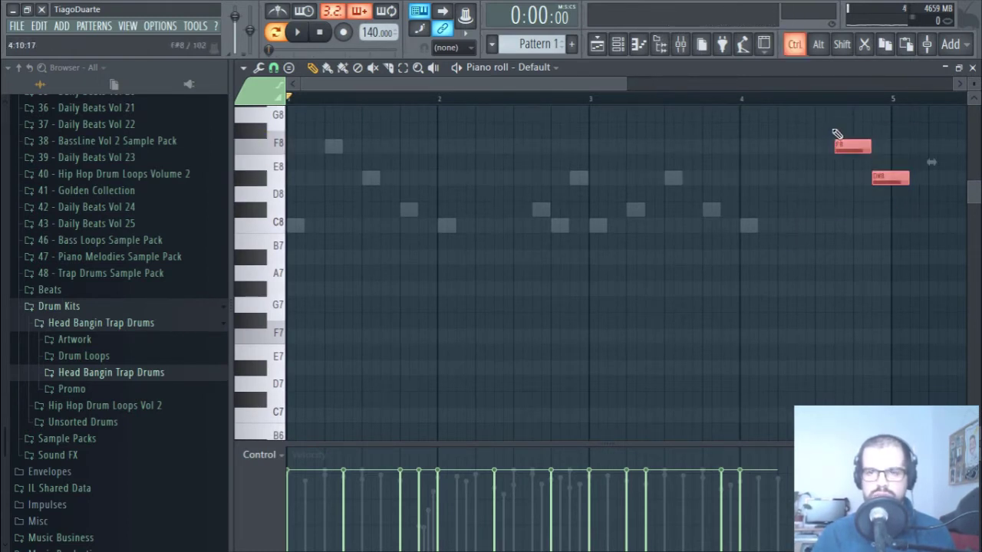
scroll(736, 268, "down", 15)
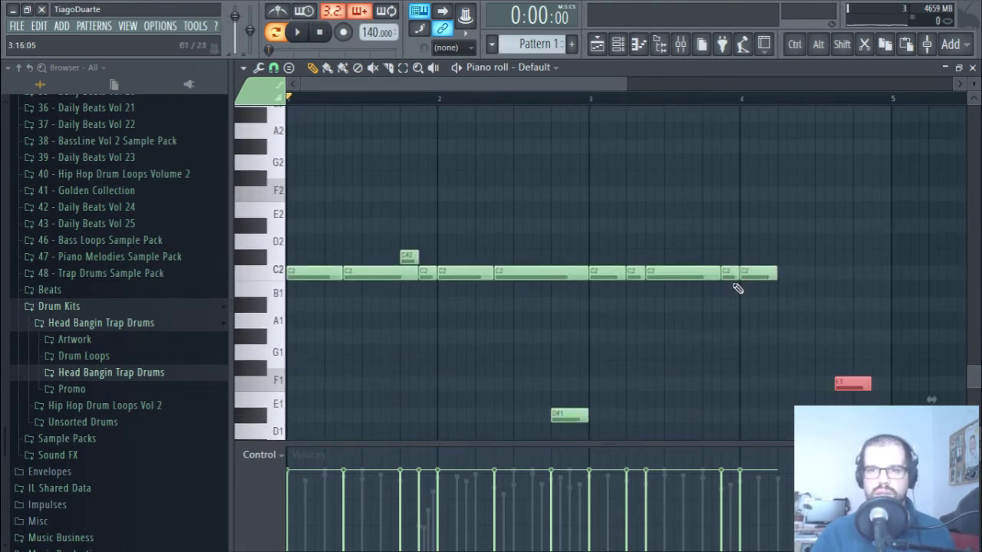
scroll(735, 287, "down", 9)
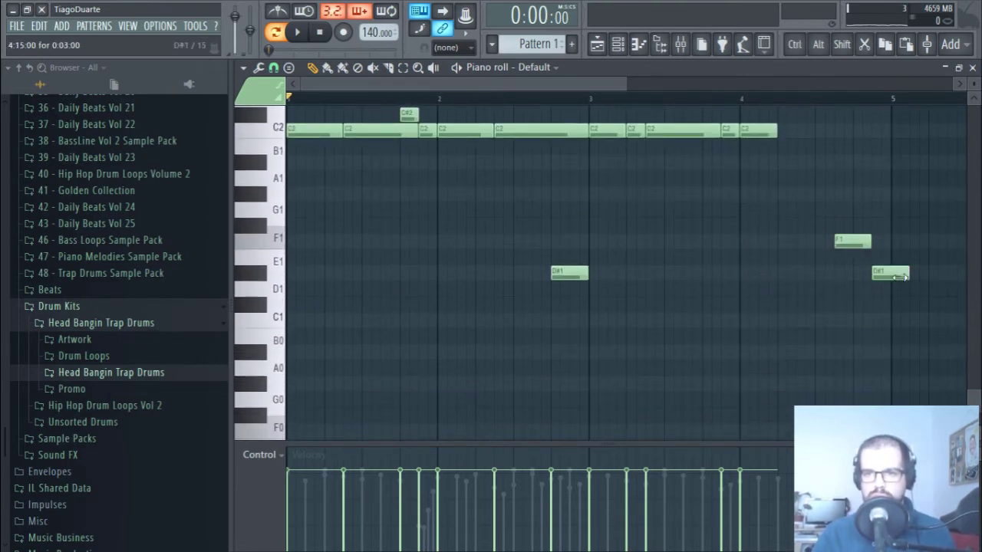
Fill bar 4's gap with a C2 note up to the F1 note, add a two-step F1 before it and preview the pattern
scroll(852, 336, "up", 12)
left_click_drag(796, 338, 784, 320)
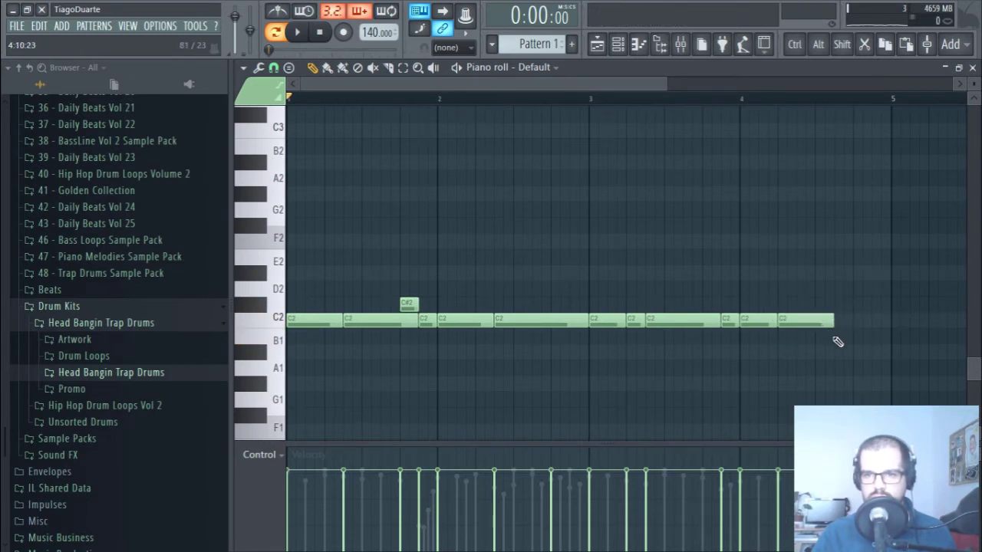
scroll(824, 348, "down", 6)
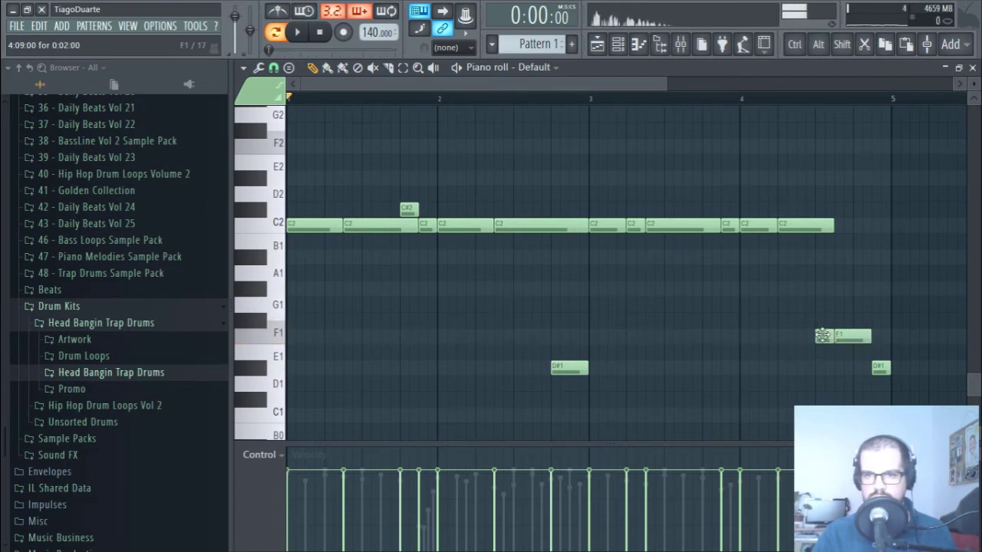
double_click(822, 335)
left_click(575, 366)
key("space")
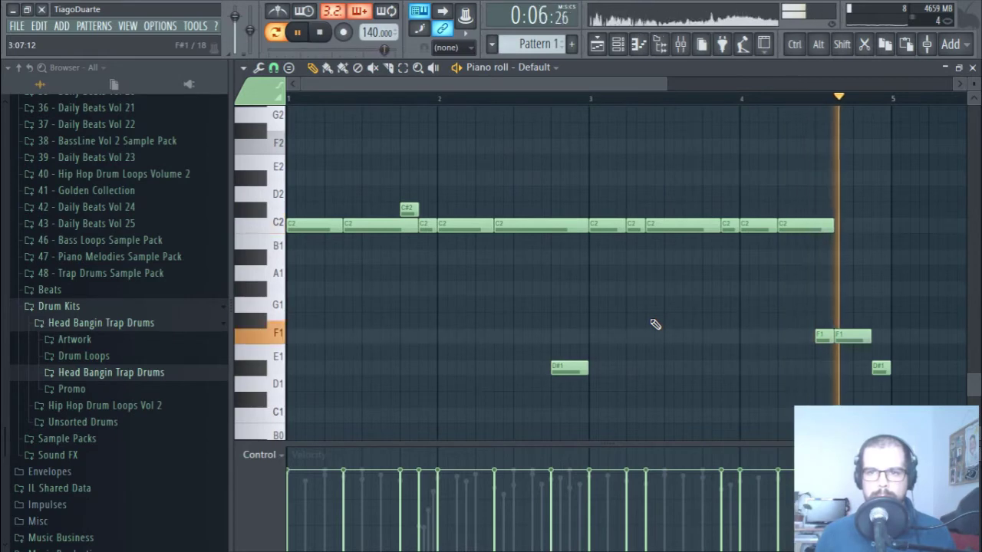
Route operator 1 through Filter 1 to the output in the Default channel's Sytrus and lower the filter cutoff
key("F7")
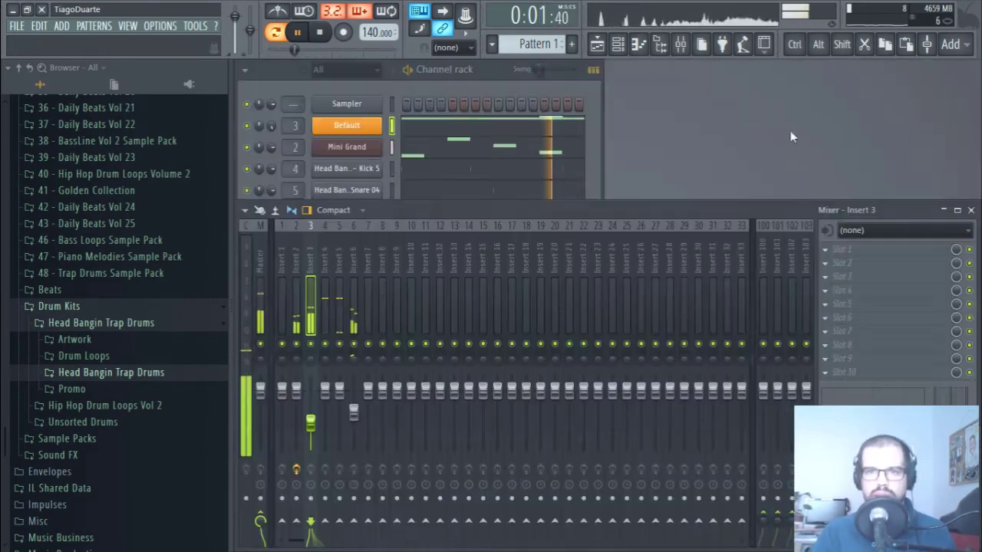
left_click(372, 129)
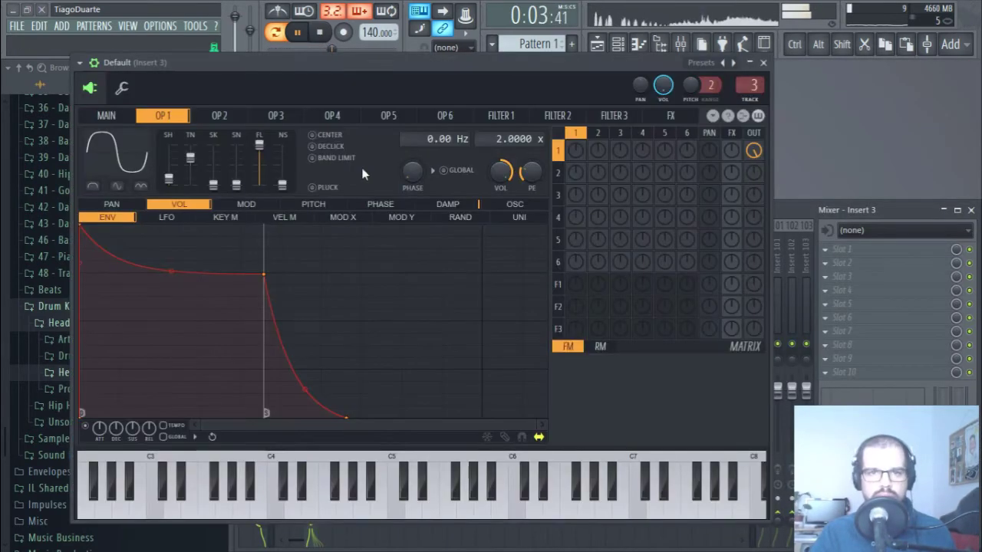
left_click(501, 116)
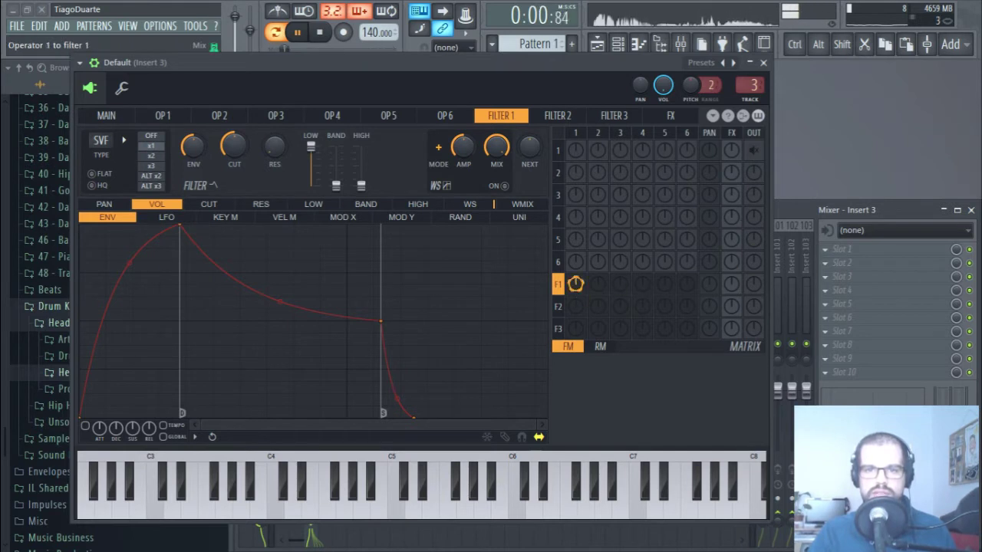
left_click_drag(575, 284, 579, 288)
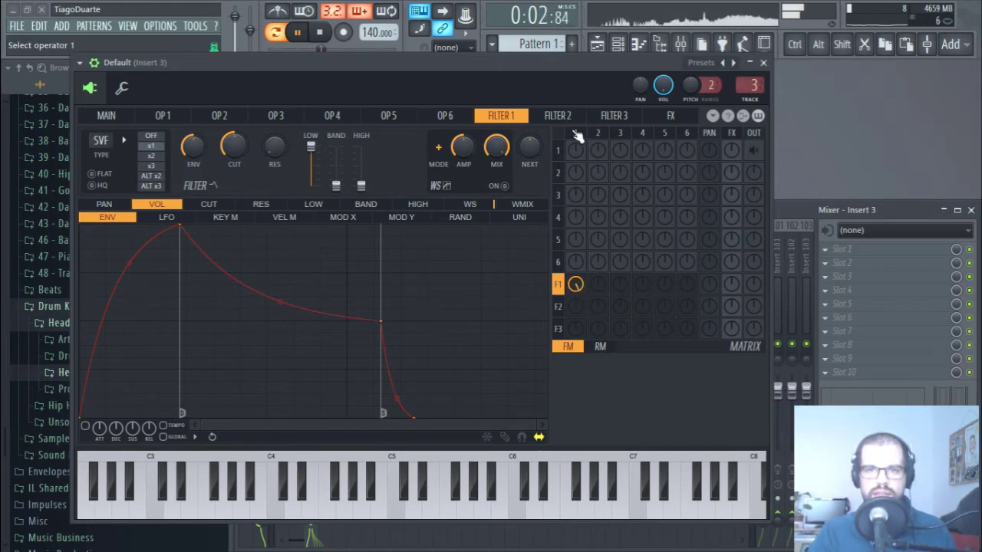
left_click_drag(575, 287, 551, 286)
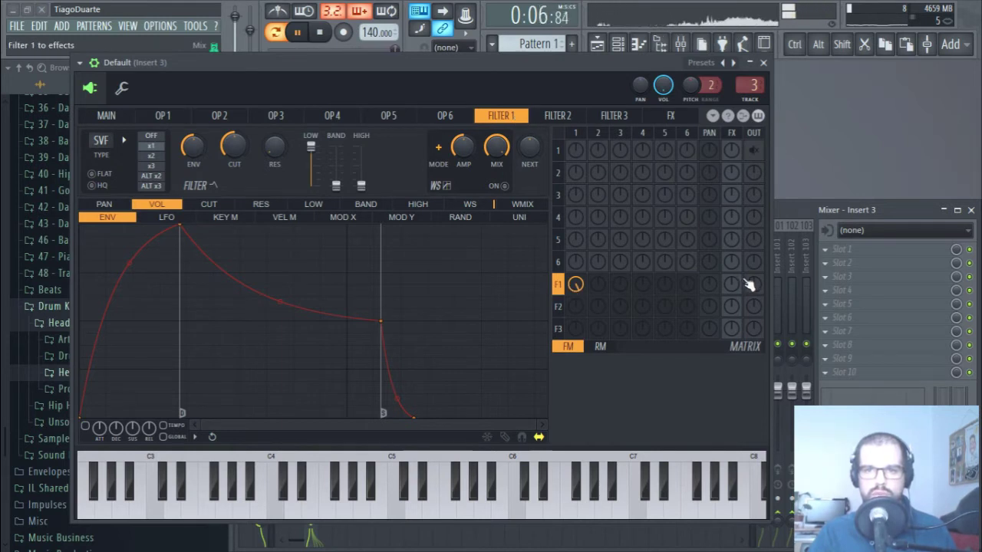
left_click_drag(755, 290, 756, 268)
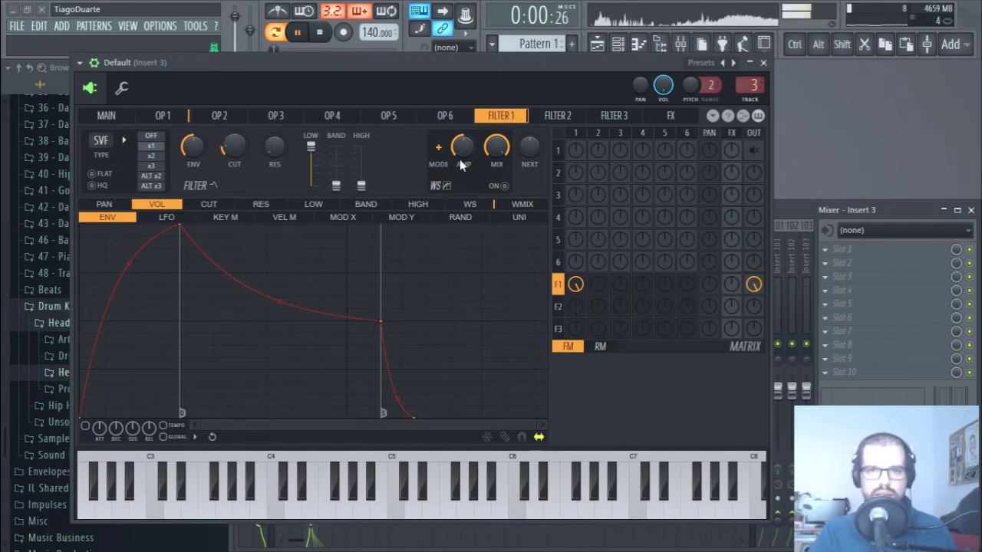
Enable Filter 1's waveshaper with reduced amplification, bend its curve upward and switch it to bipolar mode
left_click(504, 186)
left_click_drag(469, 163, 469, 150)
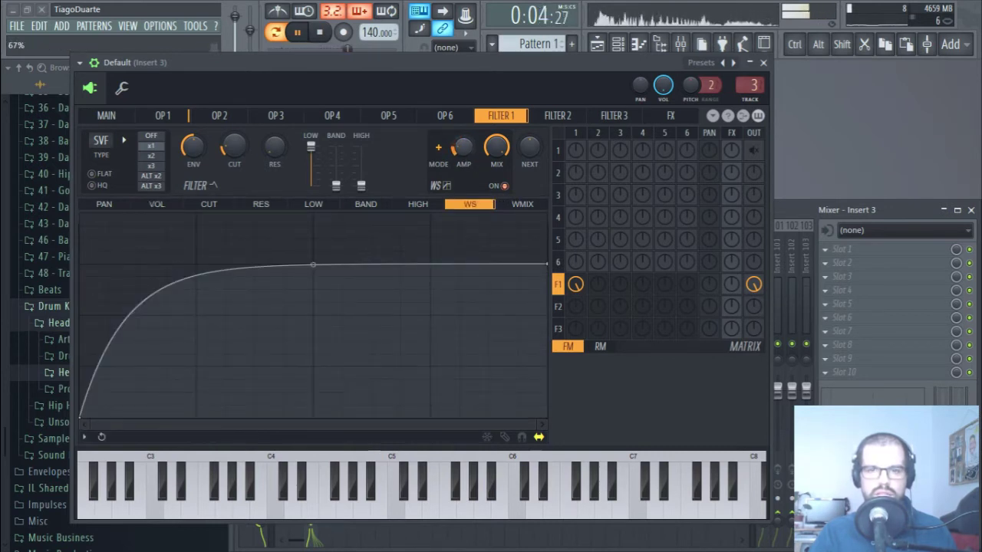
left_click(438, 147)
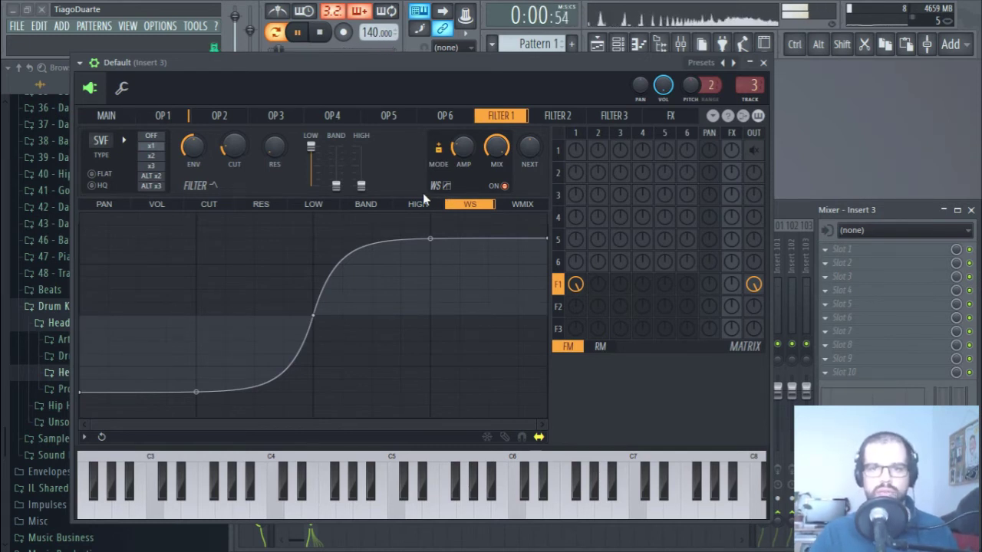
Stop playback and raise Filter 1's cutoff to its maximum
key("space")
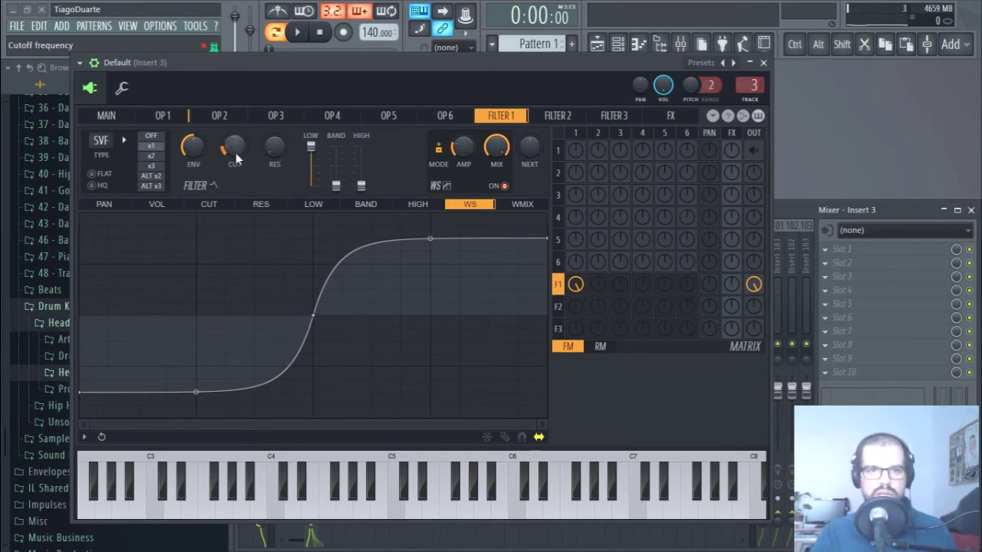
scroll(234, 158, "up", 5)
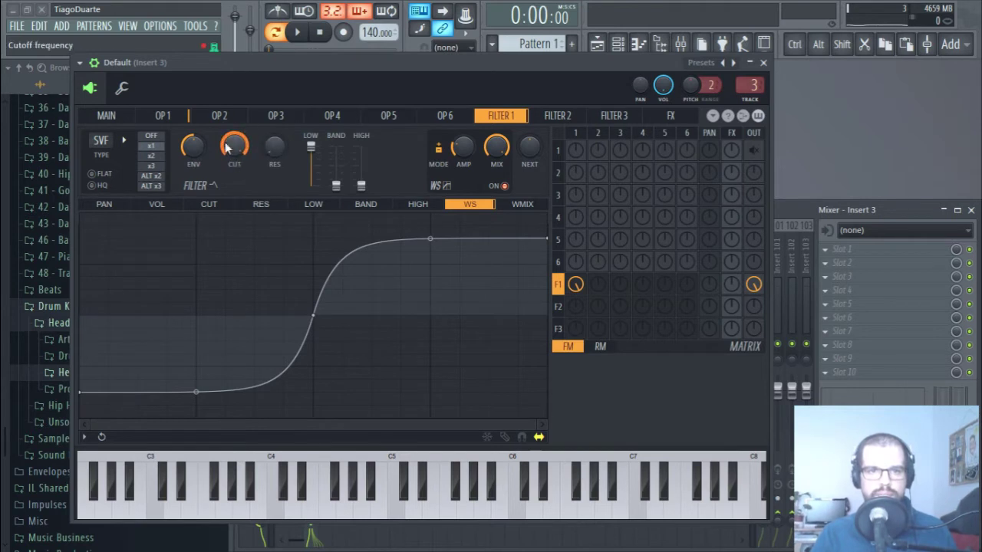
left_click(152, 137)
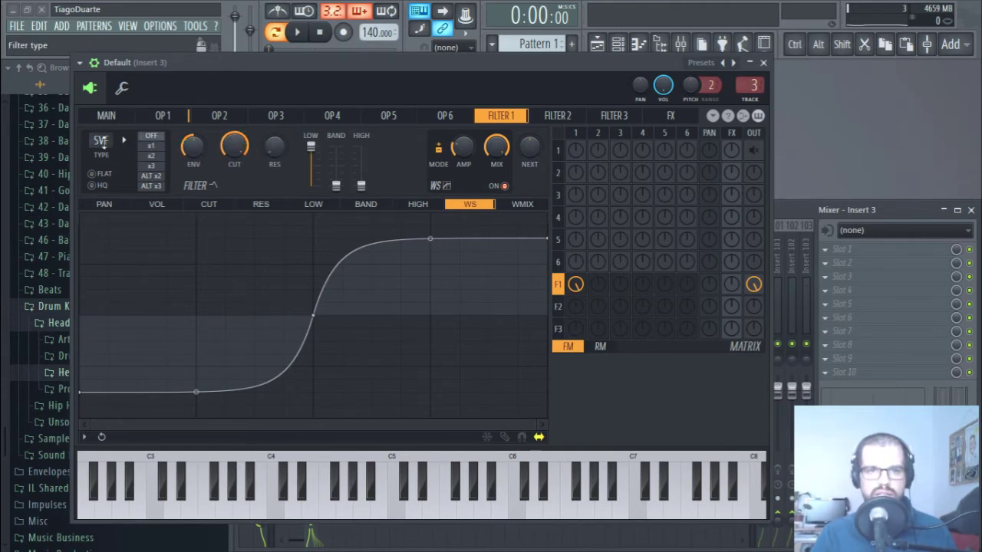
Try muting Filter 1's direct output and feeding Filter 2 from operator 1 in the matrix while the pattern plays
left_click(756, 284)
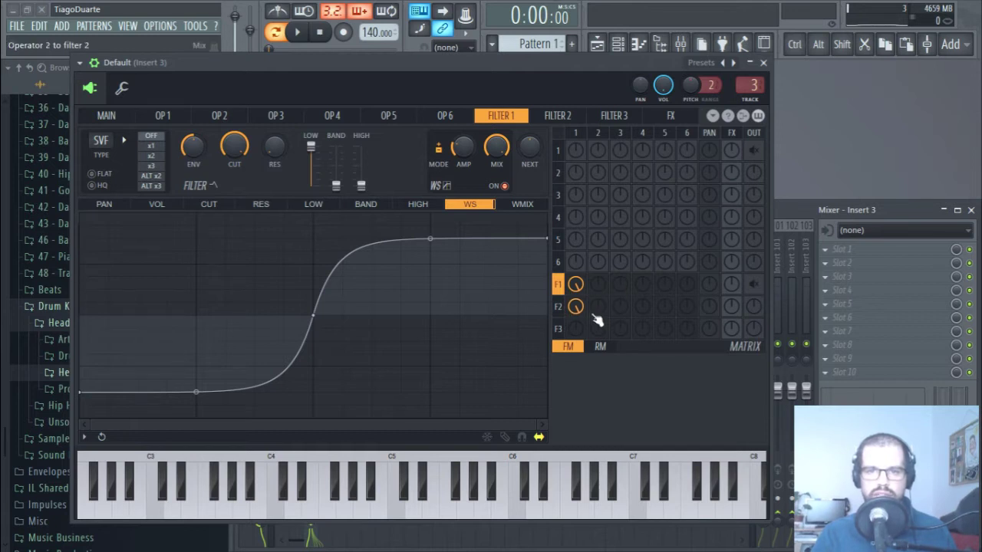
key("space")
left_click_drag(754, 308, 754, 329)
left_click_drag(597, 307, 598, 296)
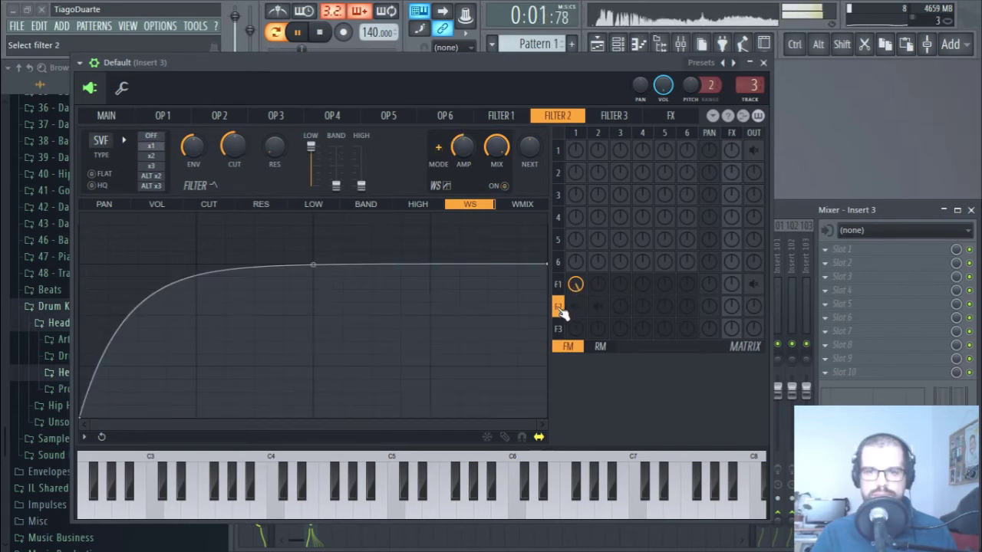
left_click(558, 308)
left_click(559, 286)
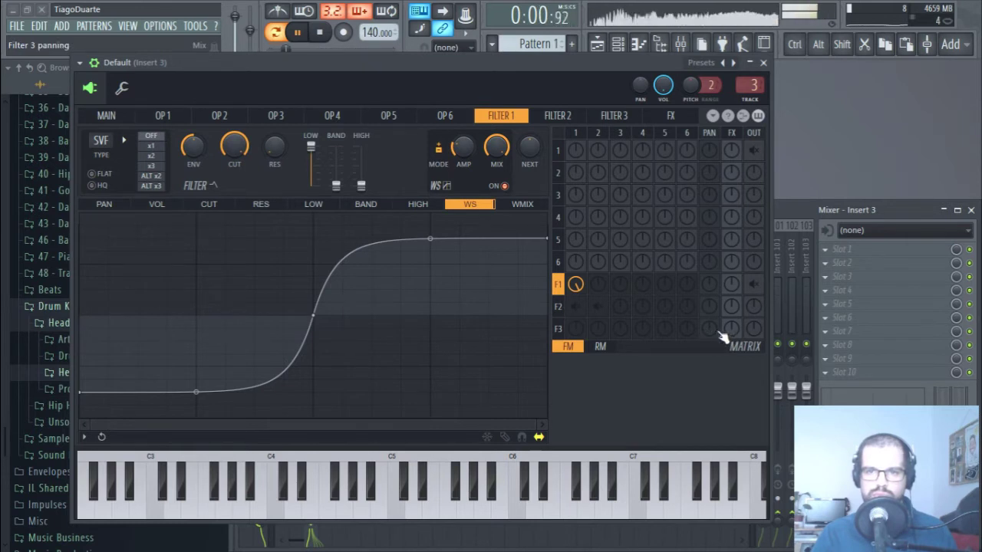
left_click(672, 121)
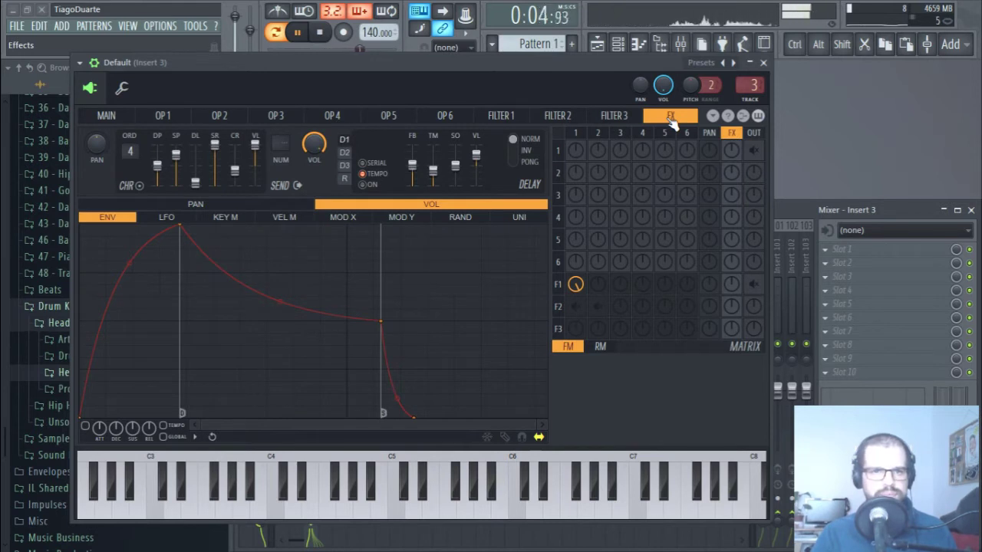
left_click(500, 117)
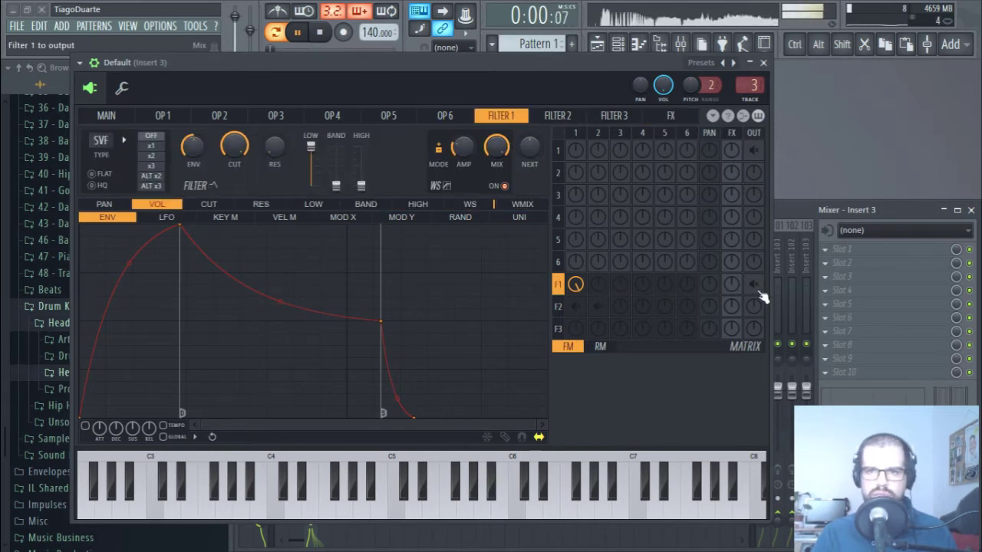
Load FidelityEQ in the first effect slot of mixer insert 3, enable its LP band and lower that band's frequency
left_click(864, 249)
mouse_move(790, 266)
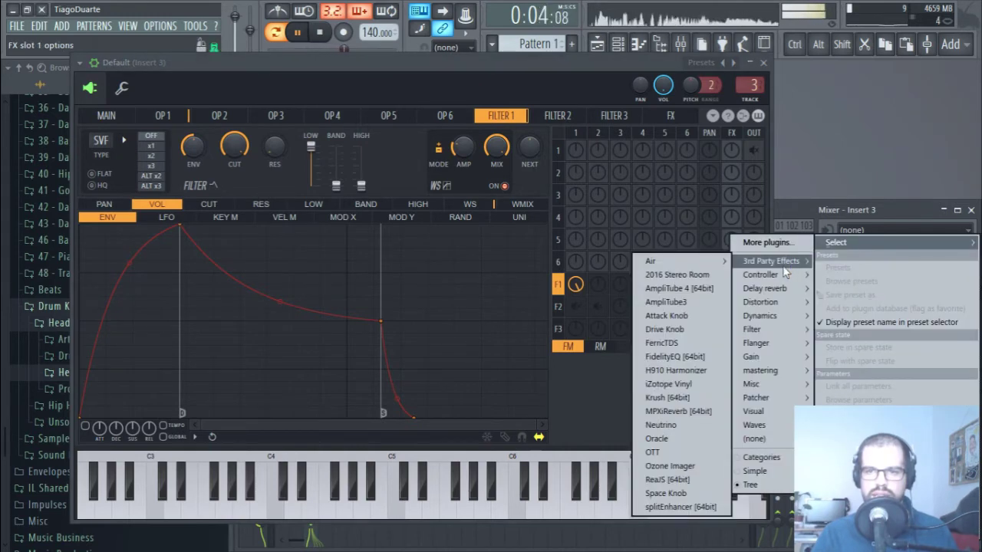
left_click(676, 358)
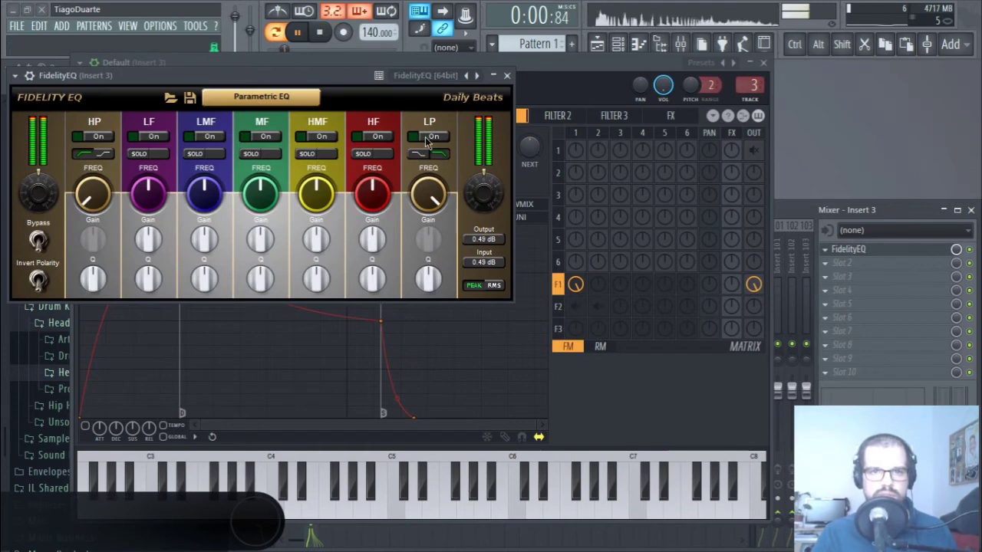
left_click(427, 138)
left_click_drag(428, 196, 465, 362)
left_click(506, 75)
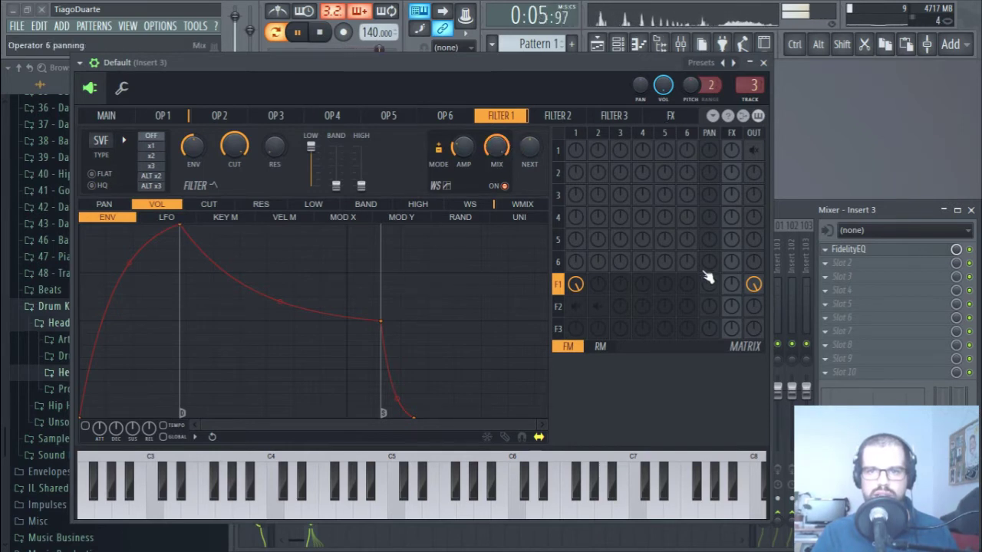
Send Filter 1 to Sytrus's effects section at about 31% and close the synth
left_click_drag(733, 288, 733, 278)
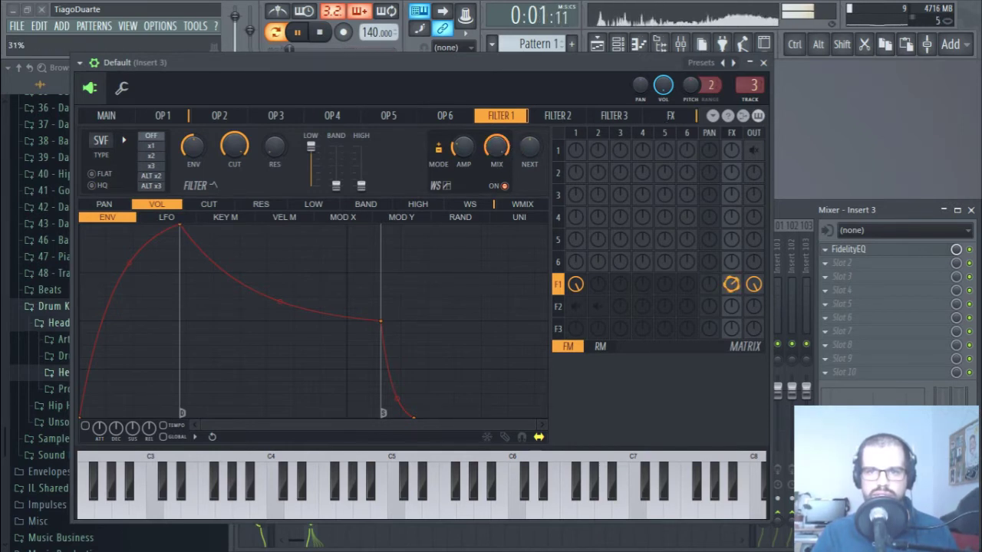
left_click(675, 115)
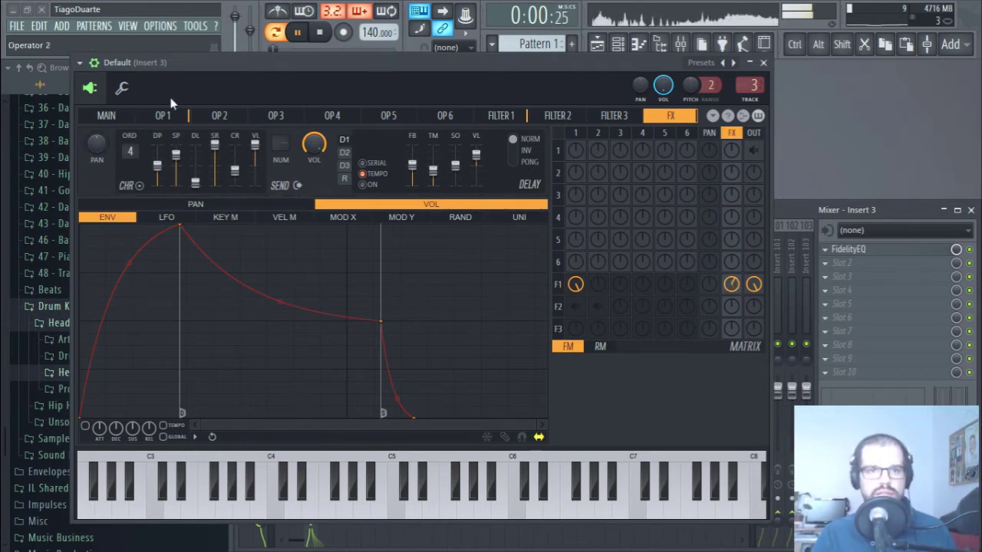
left_click(763, 62)
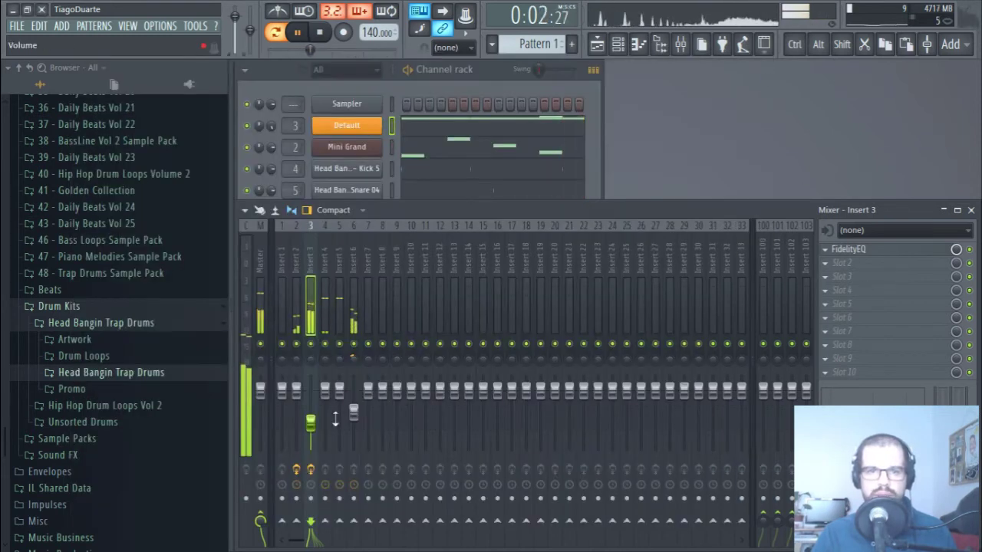
Lower mixer insert 3's volume to about -20 dB and rename the track as 808
left_click_drag(310, 422, 314, 439)
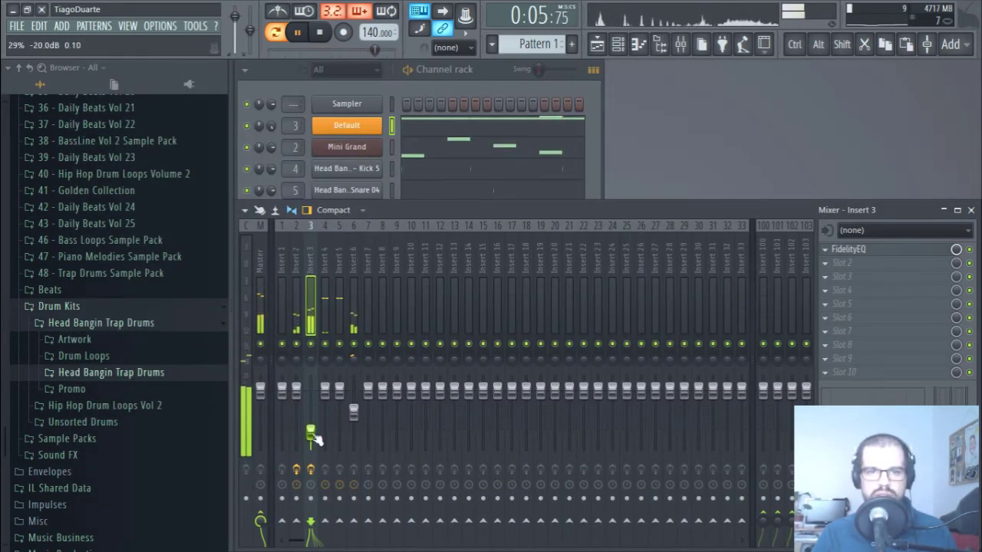
double_click(309, 268)
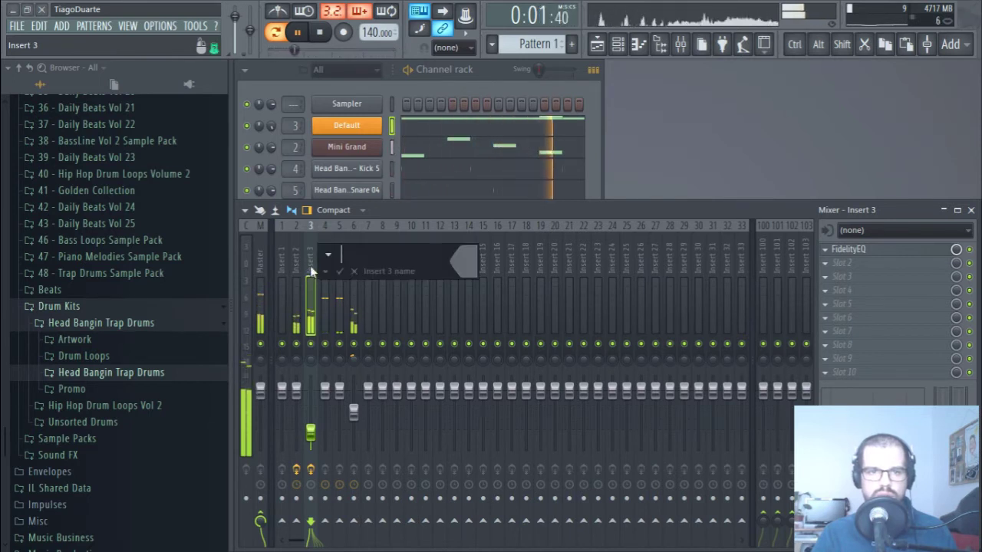
type("808")
key("Return")
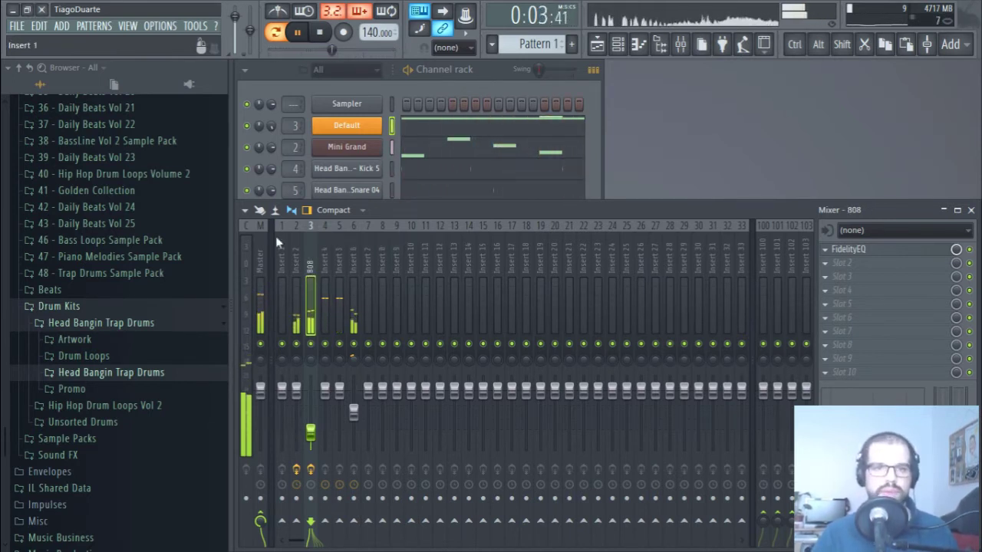
Rename mixer insert 2 as Keys and insert 4 as Kick
double_click(293, 261)
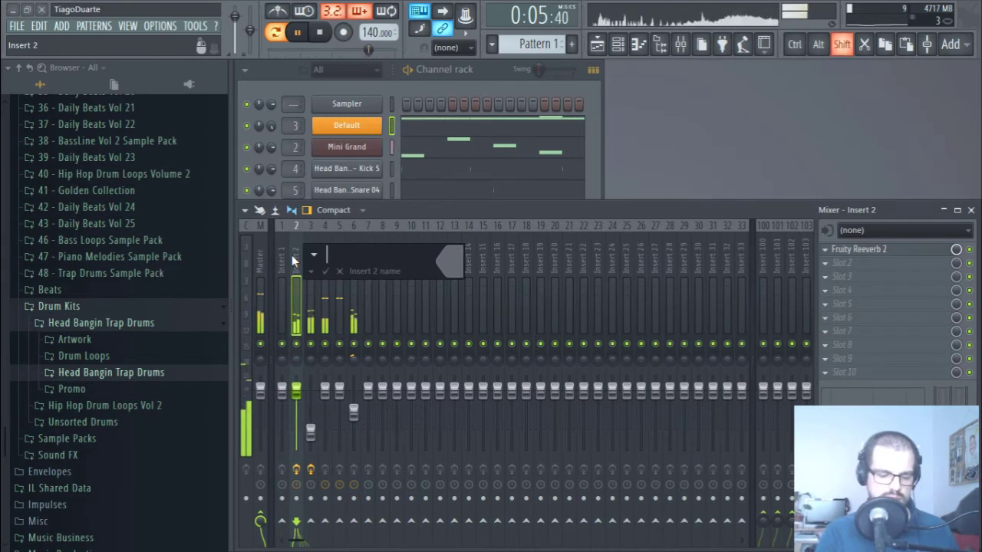
type("Keys")
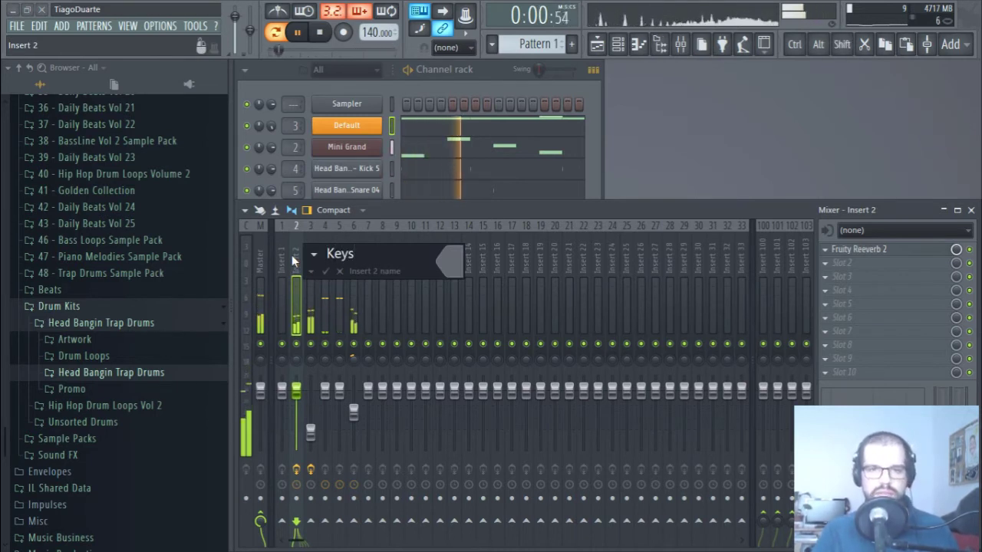
key("Return")
key("Right")
key("Right")
key("F2")
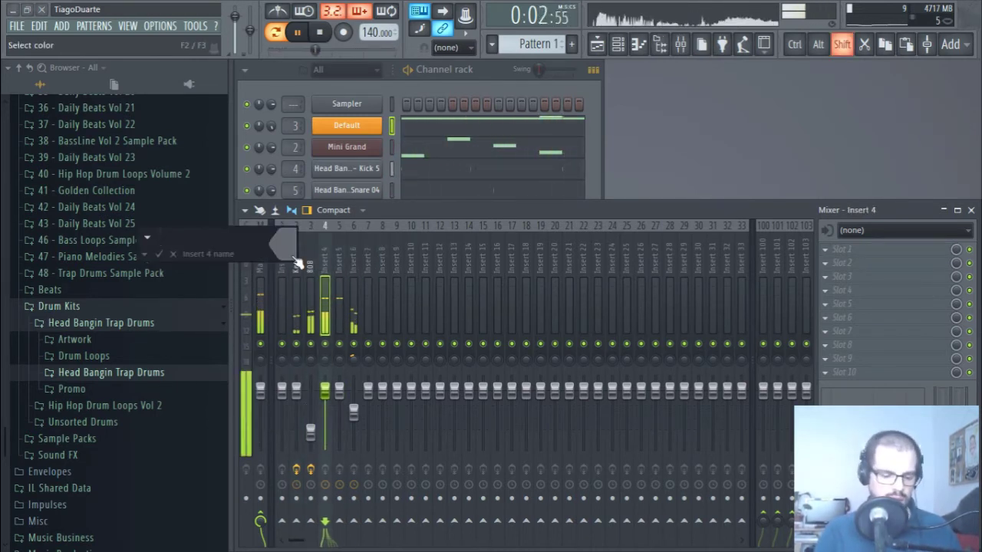
type("Kcik")
key("Return")
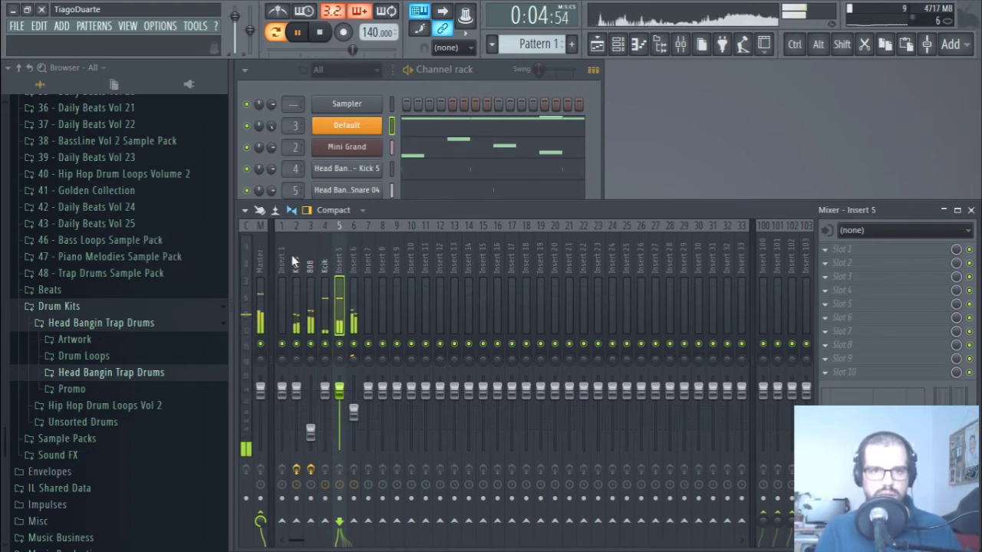
key("F2")
type("Kick")
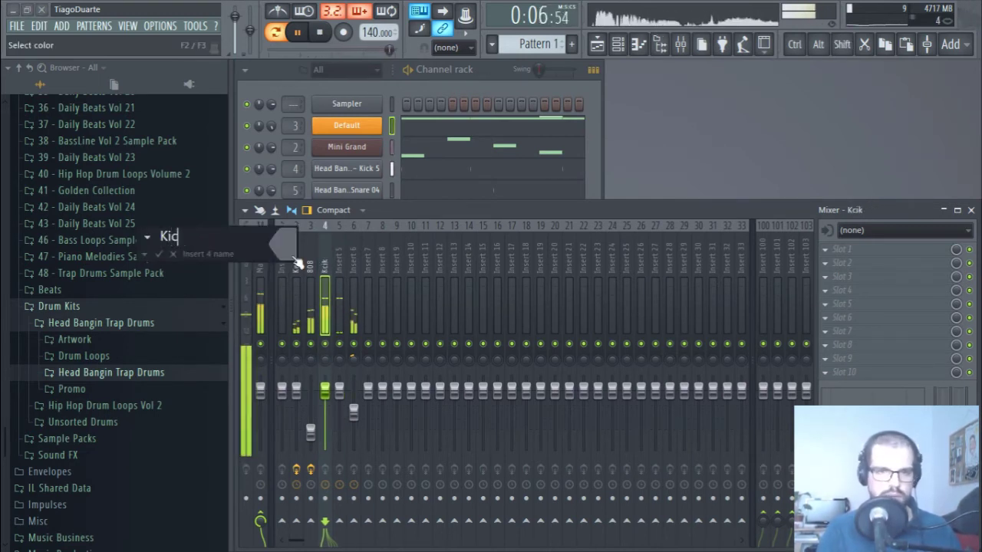
key("Return")
Rename mixer insert 5 as snare and insert 6 as Hi hat
key("Right")
key("F2")
type("Snare")
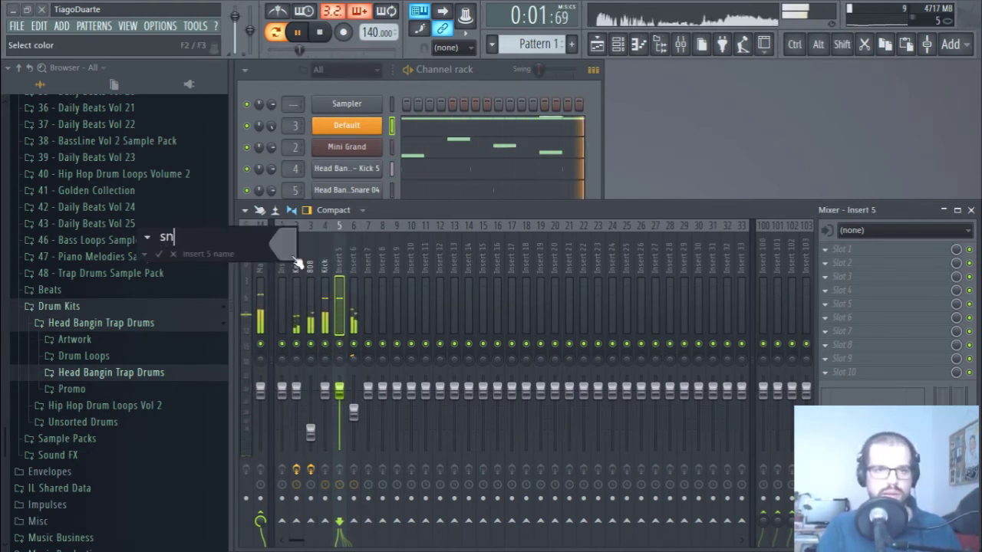
key("Return")
key("Right")
key("F2")
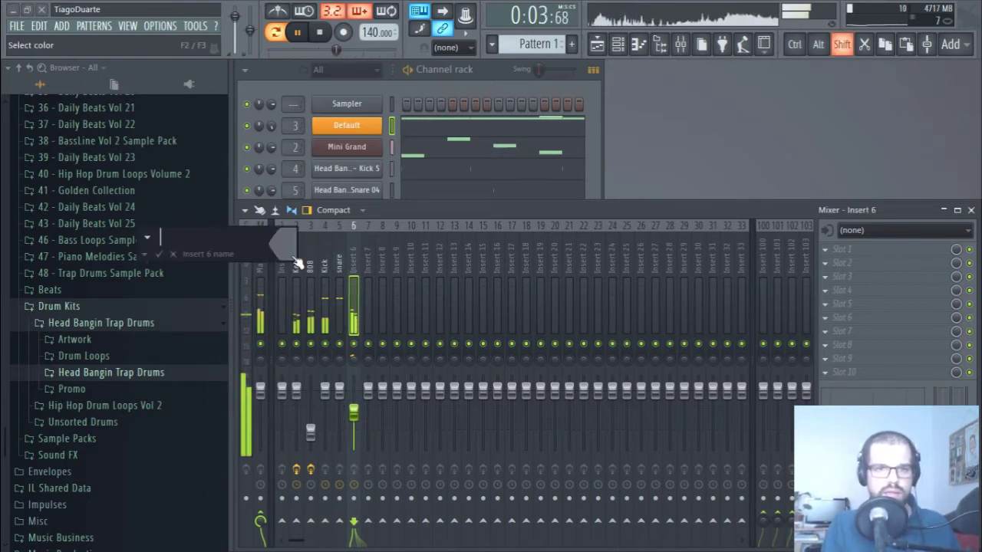
type("Hi hat")
key("Return")
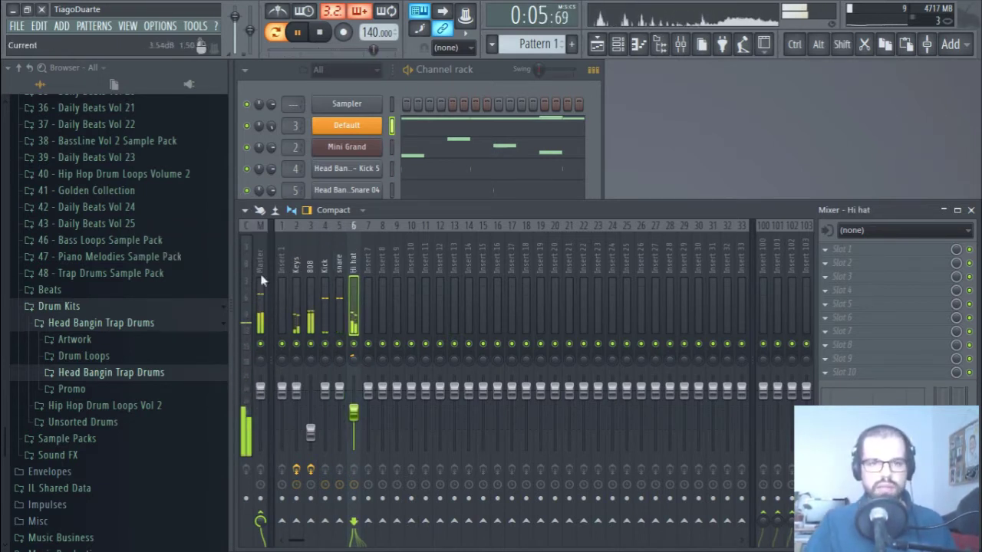
Route the Keys, 808, Kick, snare and Hi hat tracks only to mixer insert 1 and rename that track as Mix
left_click_drag(356, 274, 307, 265)
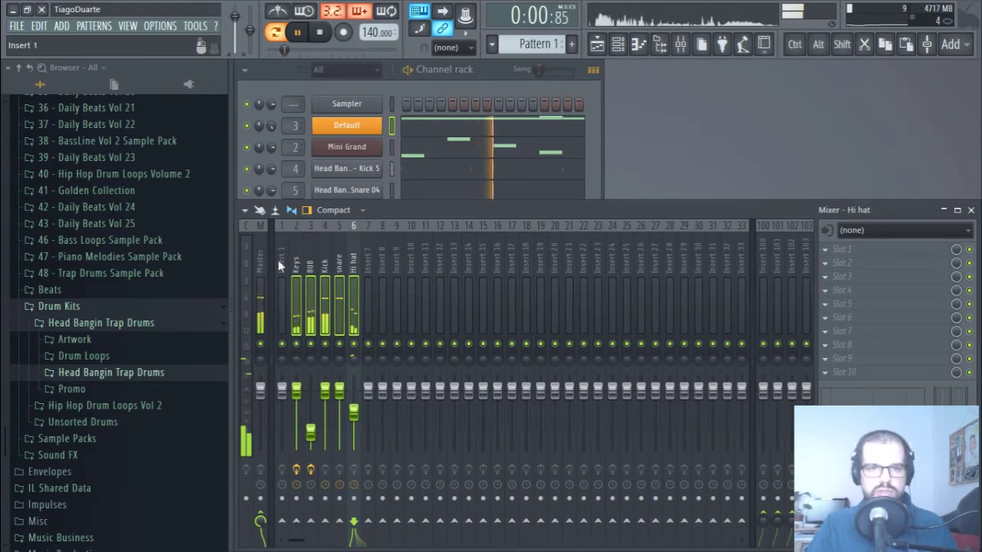
left_click(296, 265, "ctrl")
right_click(281, 522)
left_click(307, 499)
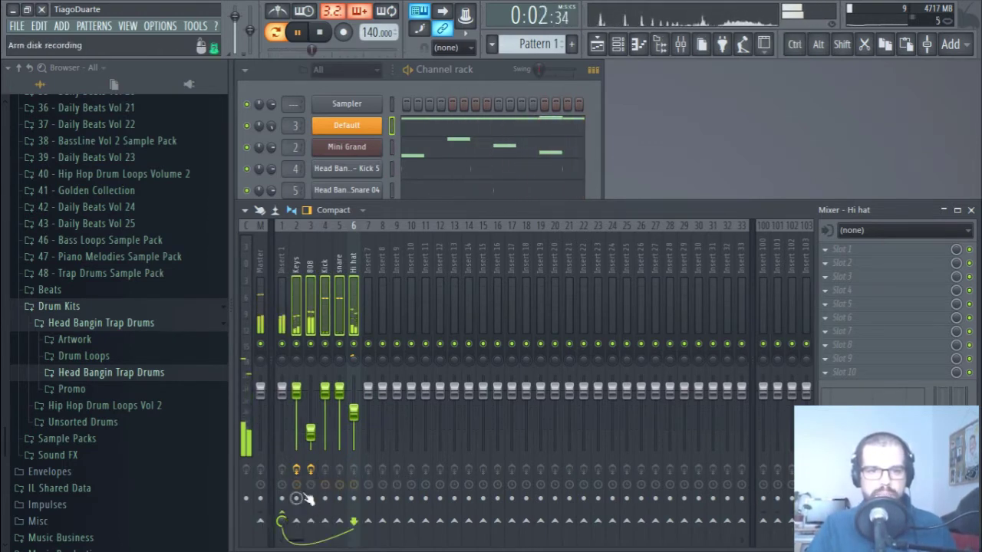
double_click(281, 261)
type("Mix")
key("Return")
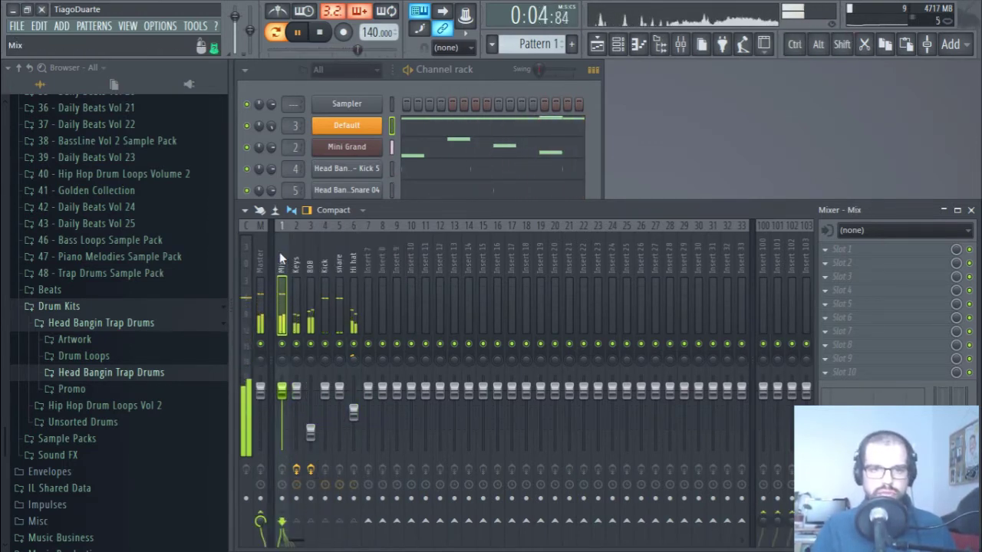
Mute the Default Sytrus bass channel and clone it in the channel rack
left_click(397, 84)
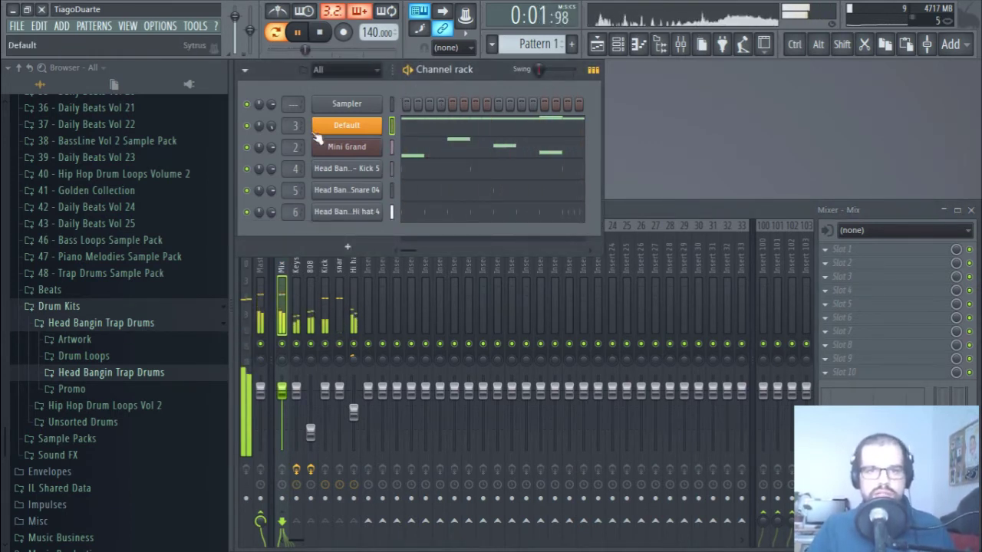
left_click(246, 126)
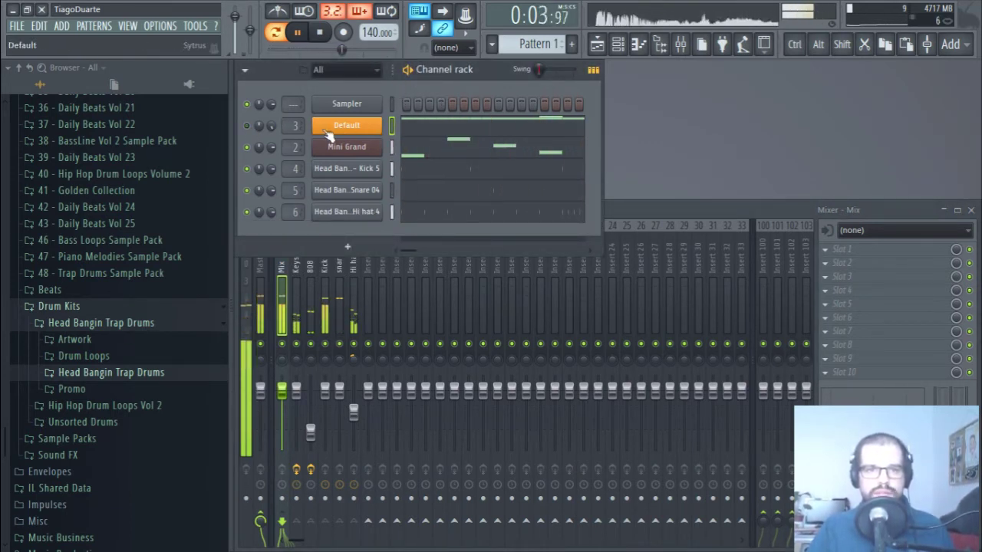
left_click(392, 126)
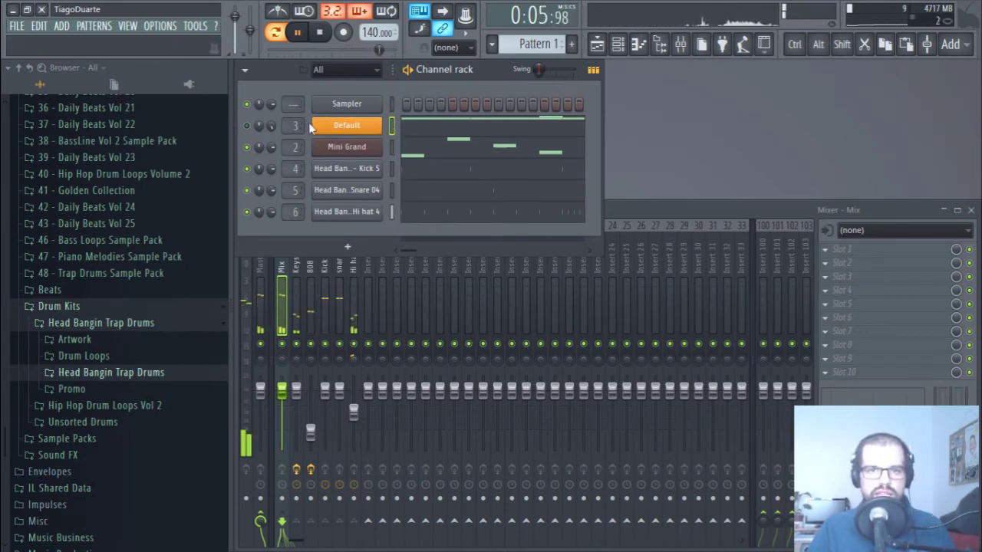
left_click(380, 126)
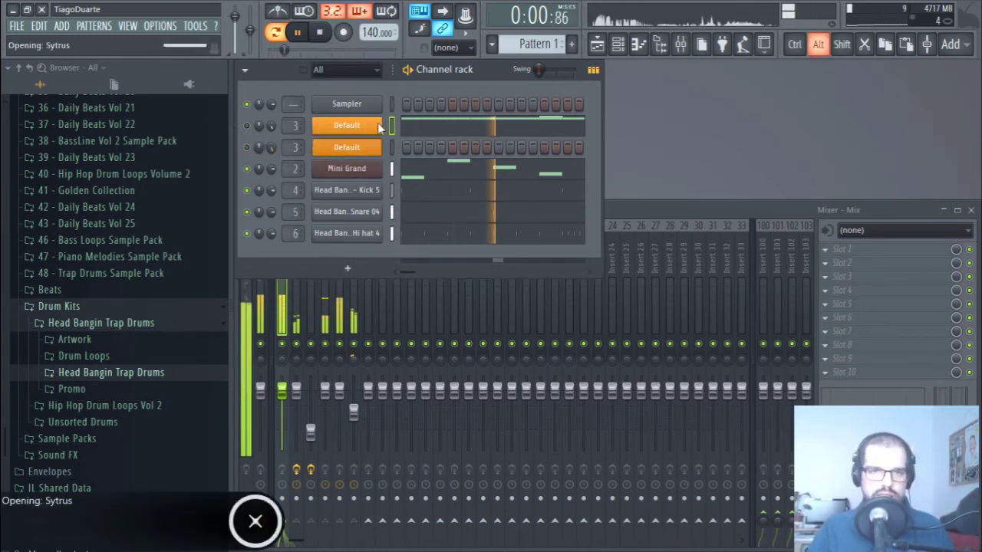
Load the Default preset in the cloned Sytrus channel and show its main settings
right_click(668, 79)
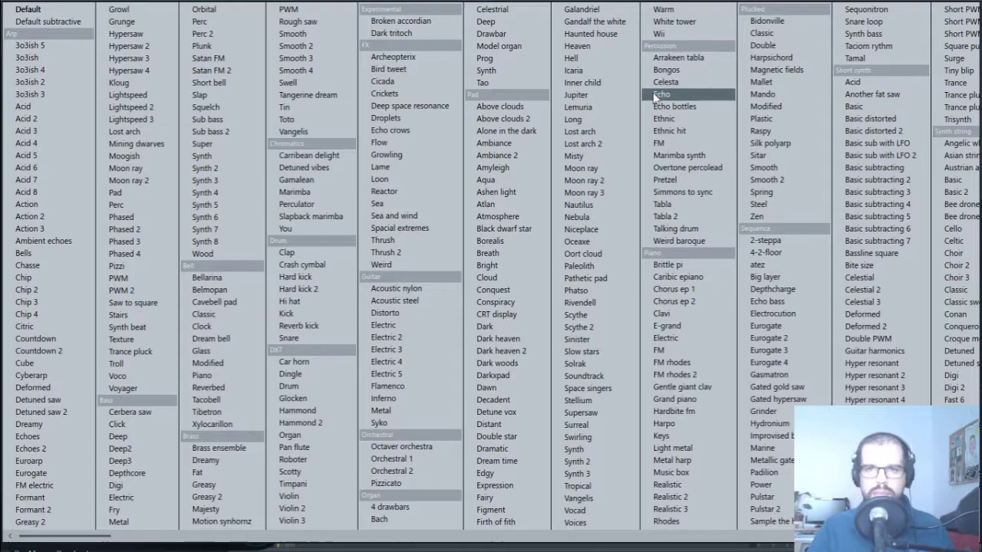
left_click(33, 14)
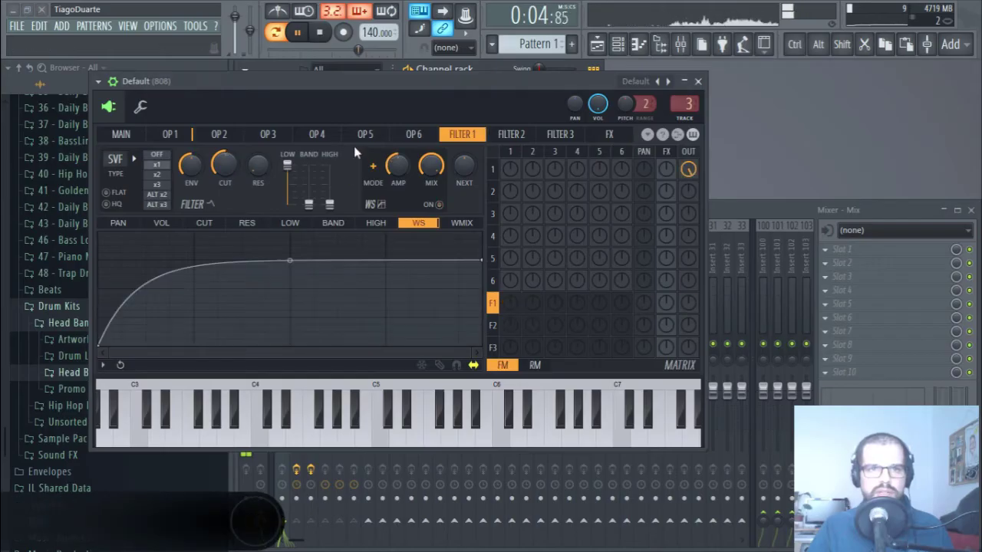
left_click(121, 134)
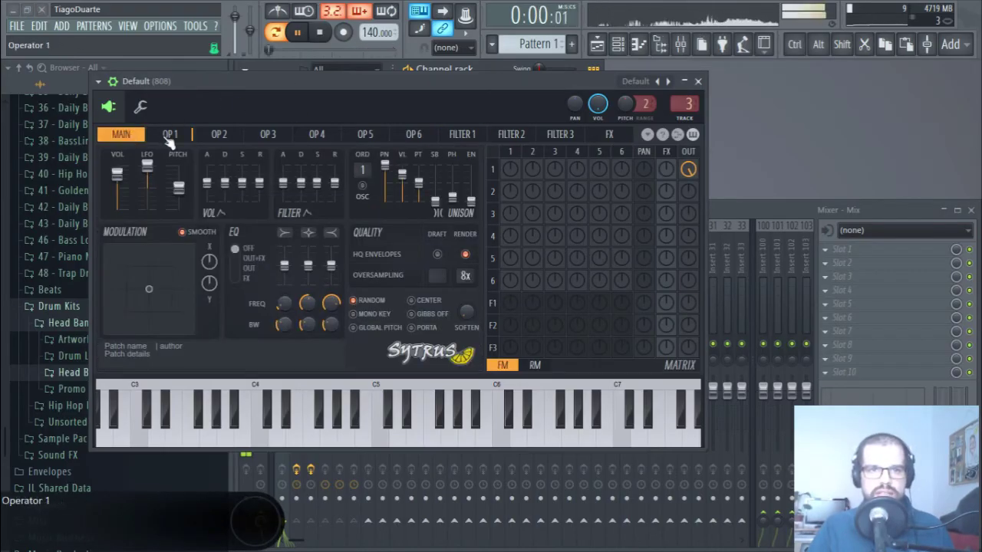
Show operator 1 of the cloned Sytrus and raise its shape halfway to form a falling saw wave
left_click(169, 134)
left_click_drag(229, 85, 477, 241)
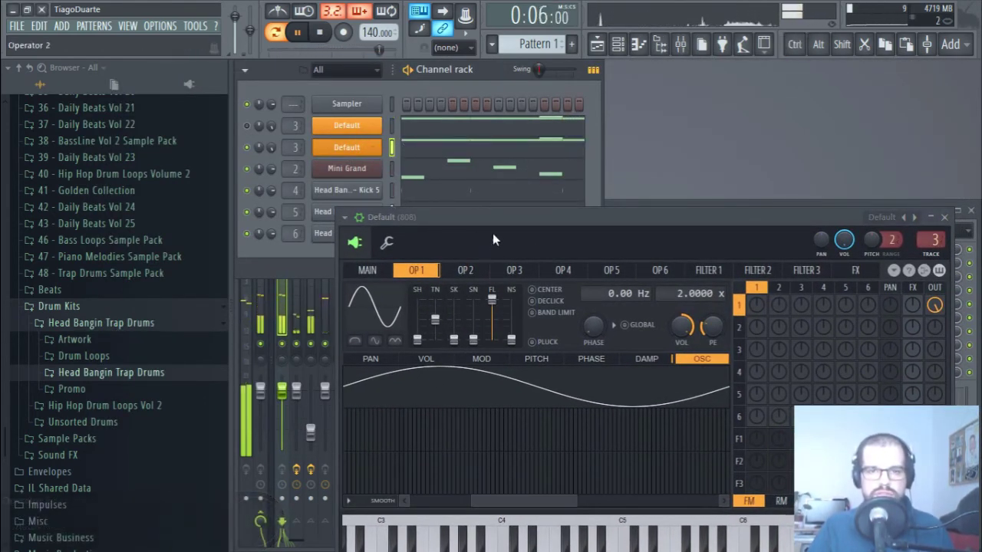
left_click_drag(516, 216, 432, 96)
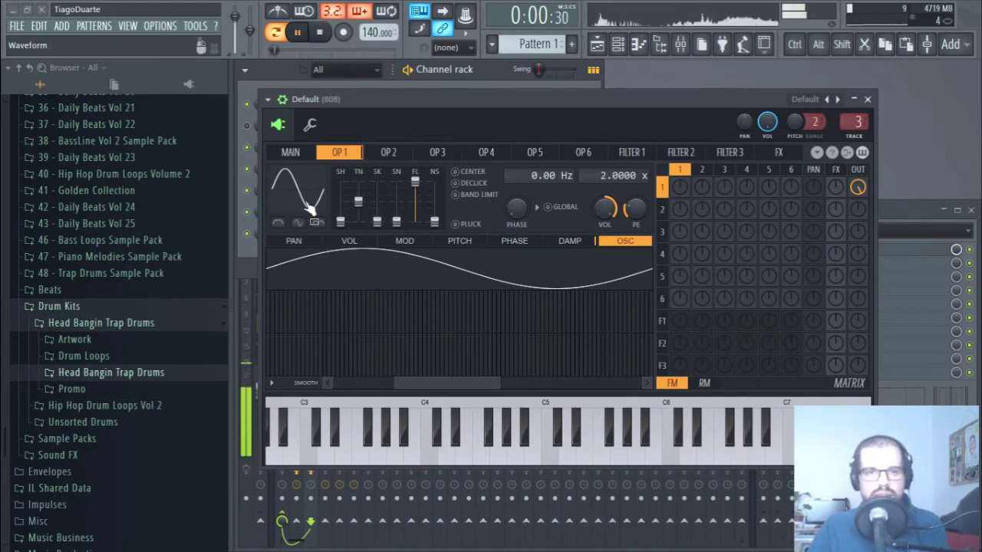
left_click_drag(342, 222, 342, 201)
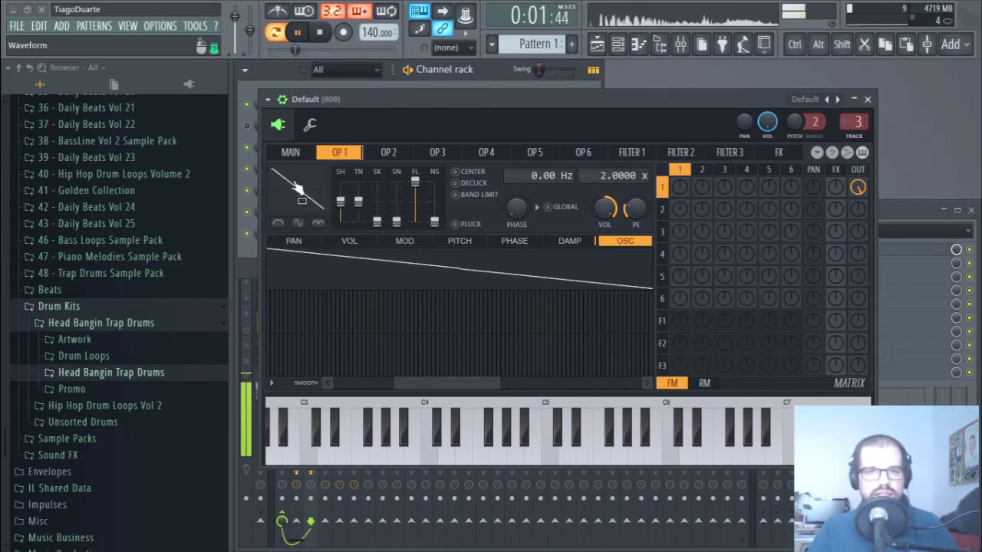
Try the Even, Absolute and Half waveform options on operator 1 and switch each one off again
left_click(298, 223)
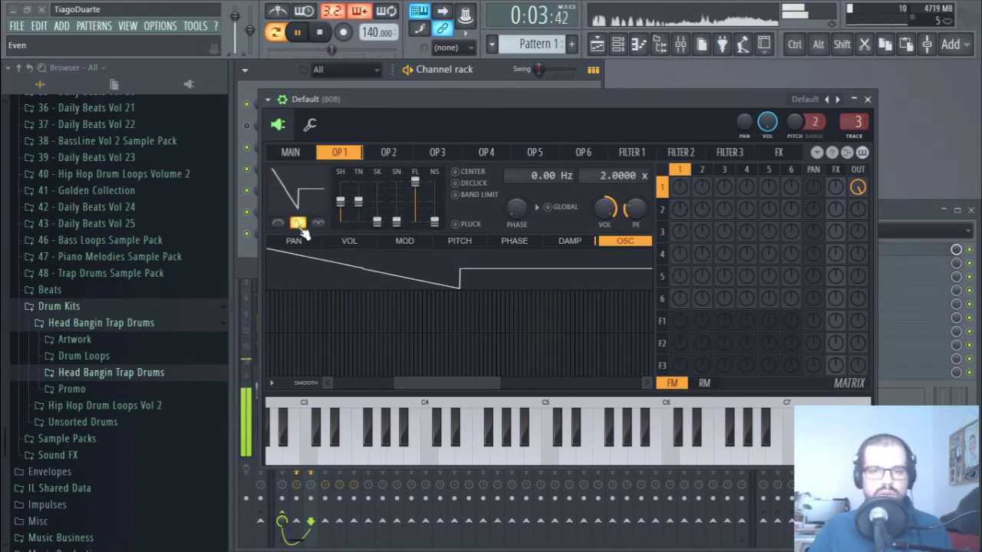
left_click(300, 226)
left_click(319, 224)
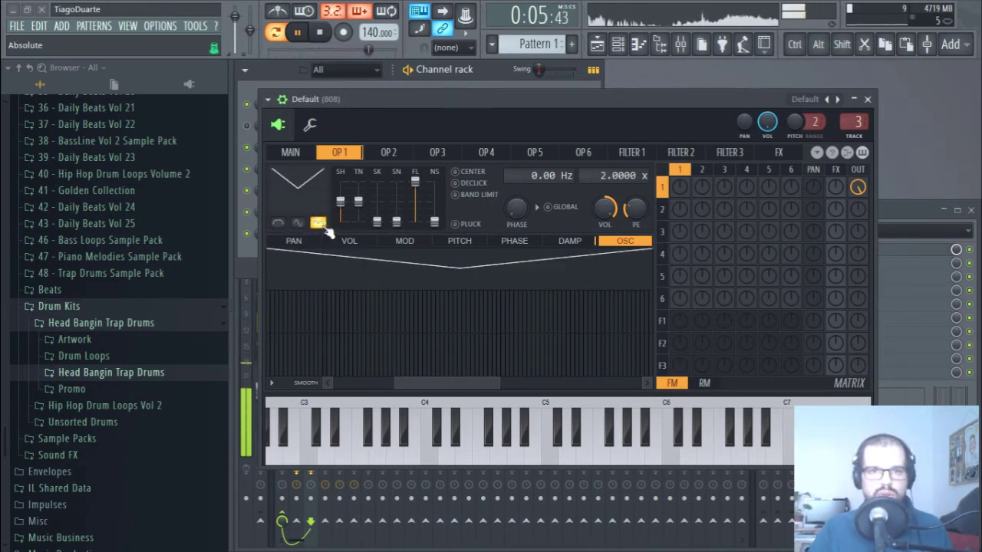
left_click(280, 225)
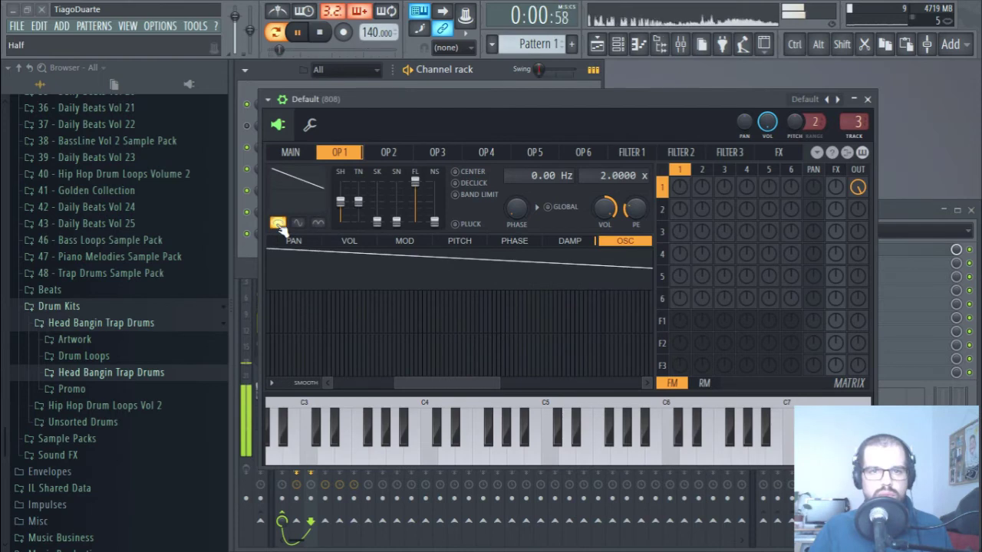
left_click(280, 225)
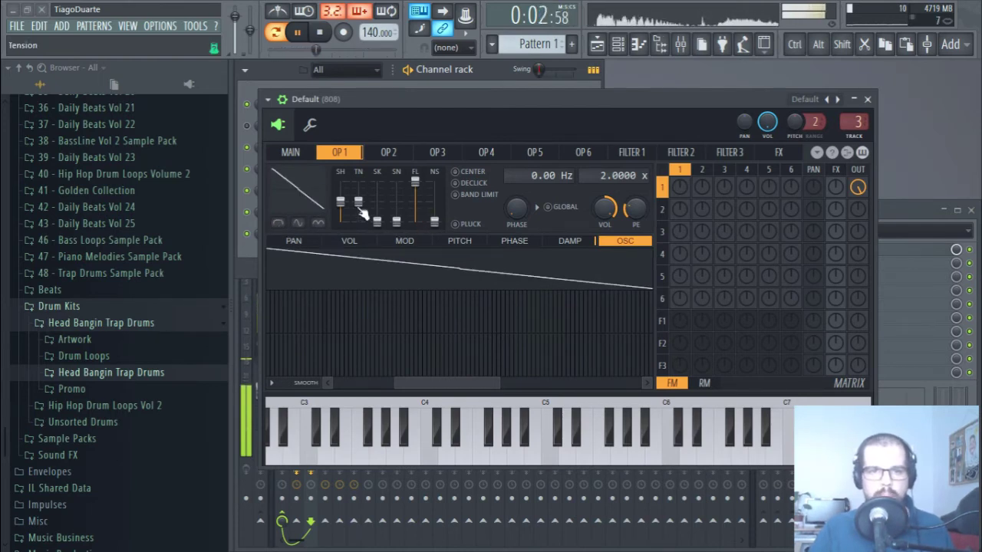
Set operator 1's tension to 28% and its frequency modulation of itself to -85%
mouse_move(357, 201)
left_mouse_down()
mouse_move(358, 181)
mouse_move(358, 195)
left_mouse_up()
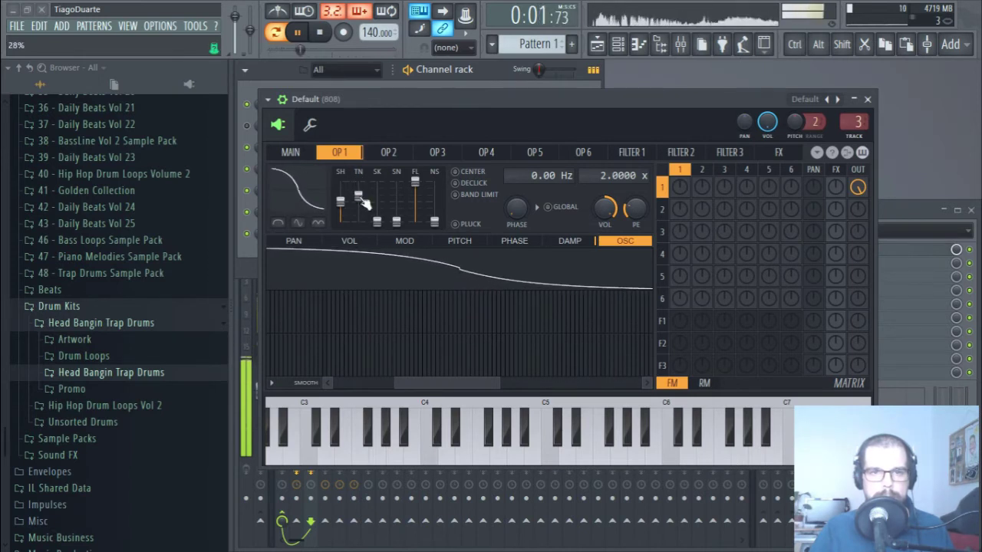
left_click_drag(681, 193, 680, 222)
left_click_drag(680, 187, 680, 184)
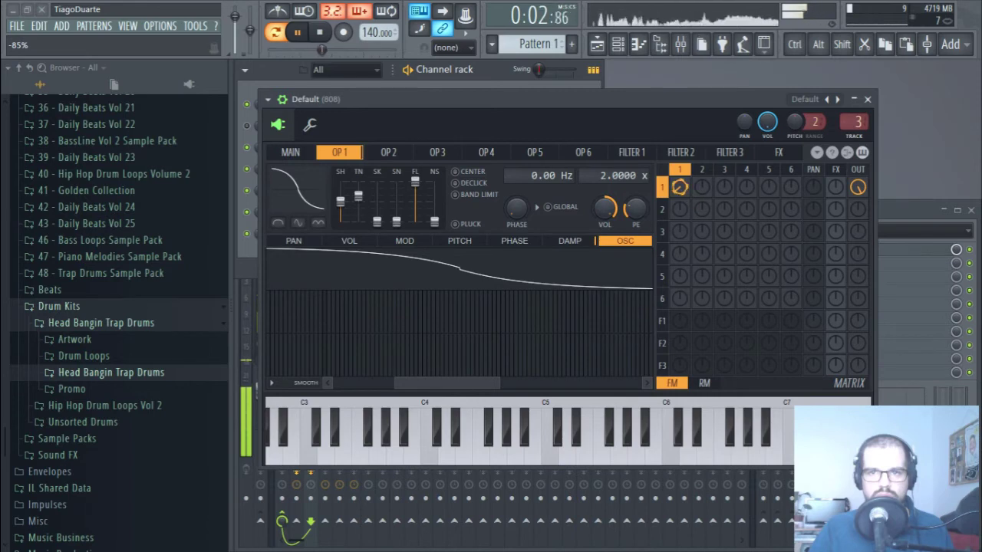
left_click(665, 191)
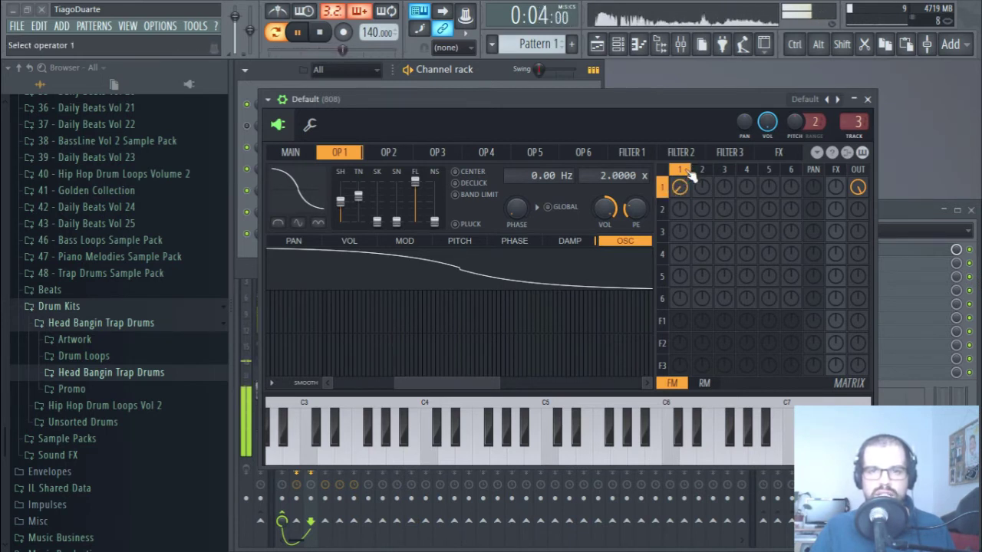
Send operator 2 to the output and set its frequency ratio to 10 with playback stopped
left_click(388, 152)
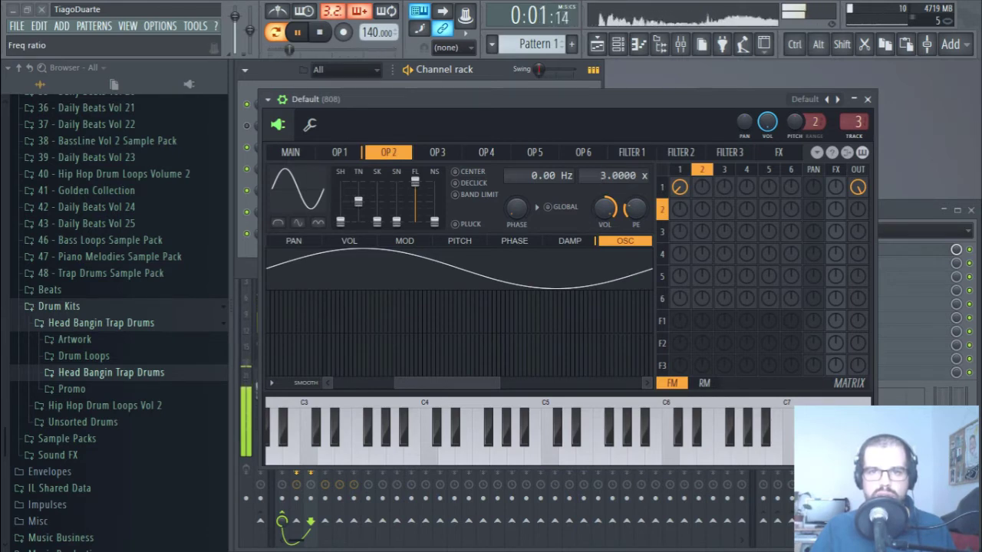
left_click_drag(602, 174, 603, 178)
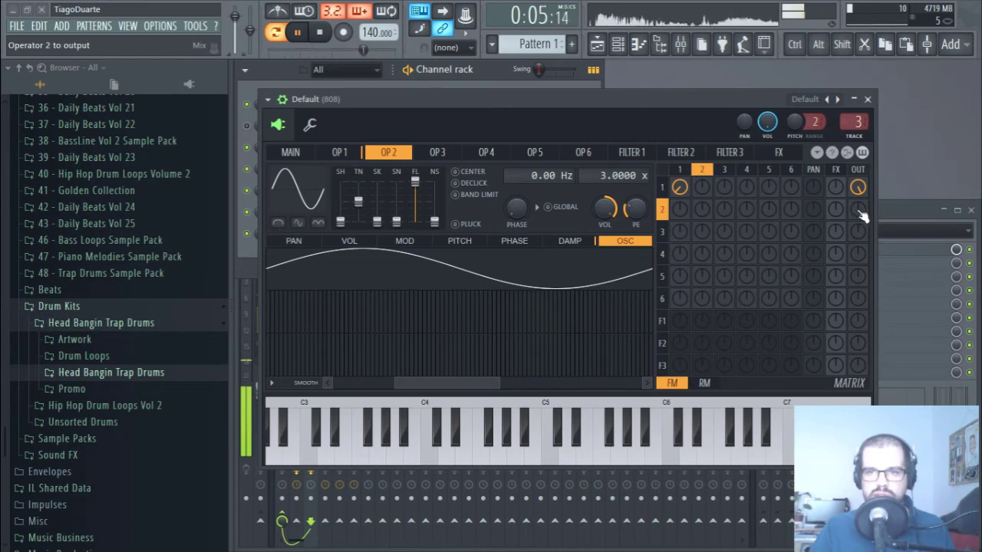
left_click_drag(861, 214, 860, 240)
key("space")
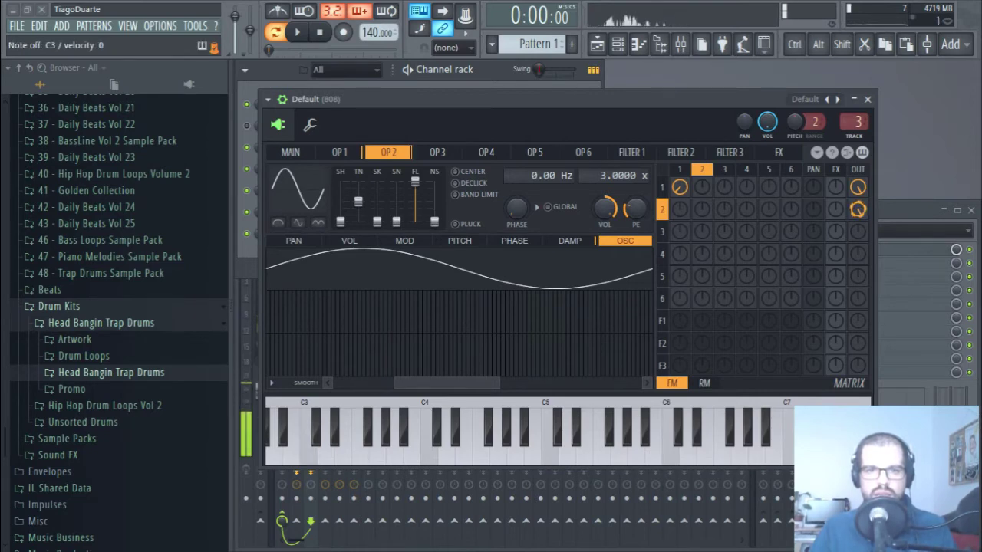
mouse_move(599, 180)
left_mouse_down()
mouse_move(598, 164)
mouse_move(603, 172)
left_mouse_up()
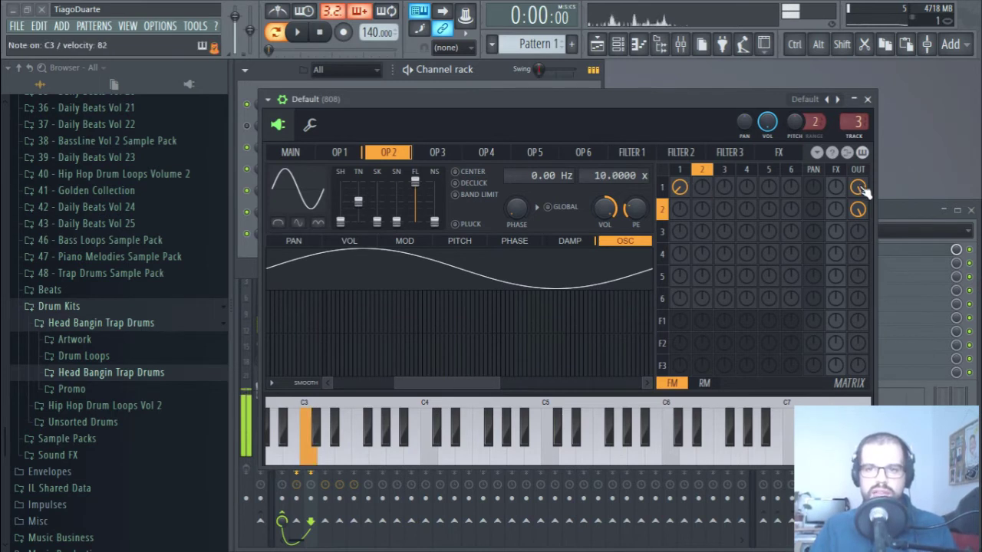
Audition operator 2 at ratio 5 with operator 1's output muted, unmute it, and restart playback with operator 2's output removed
left_click_drag(858, 189, 858, 207)
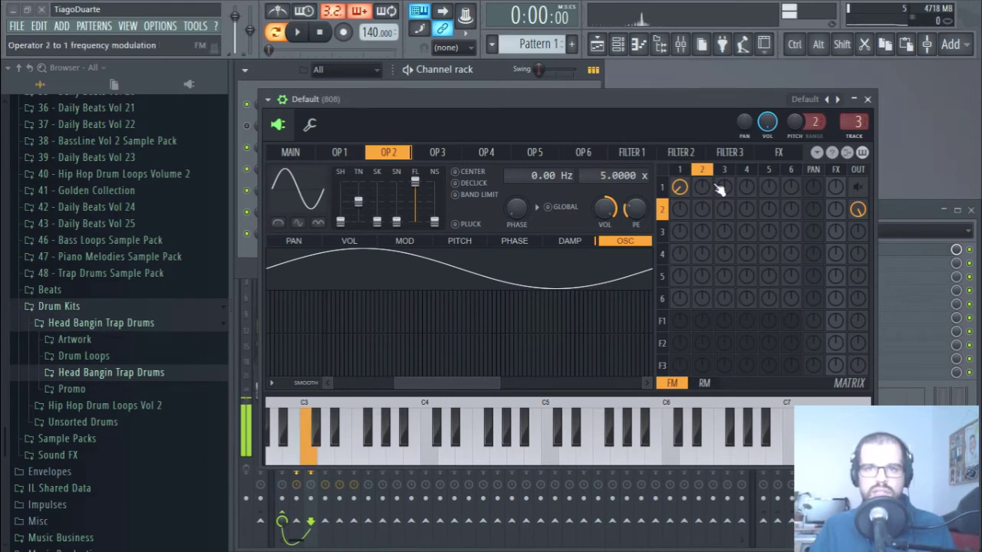
right_click(860, 189)
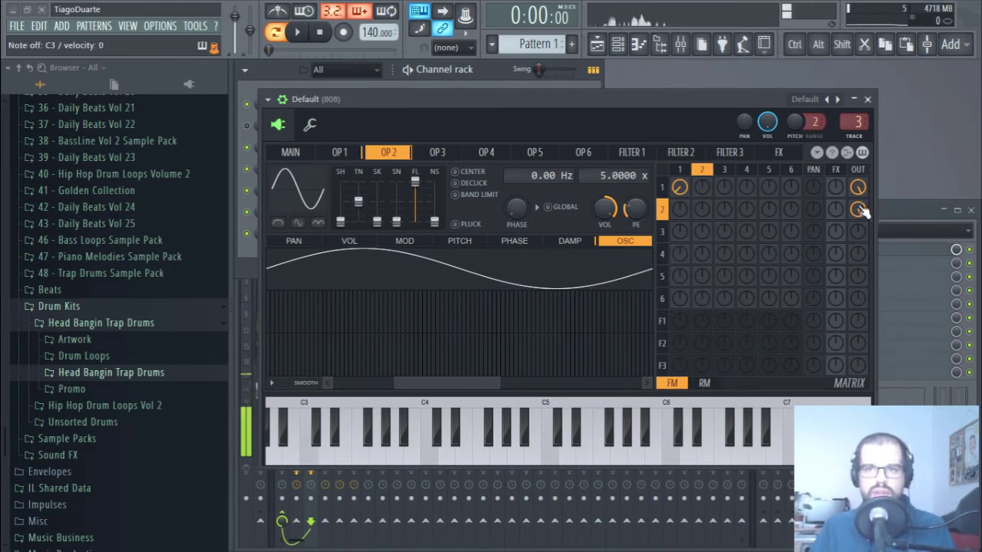
left_click_drag(860, 208, 860, 212)
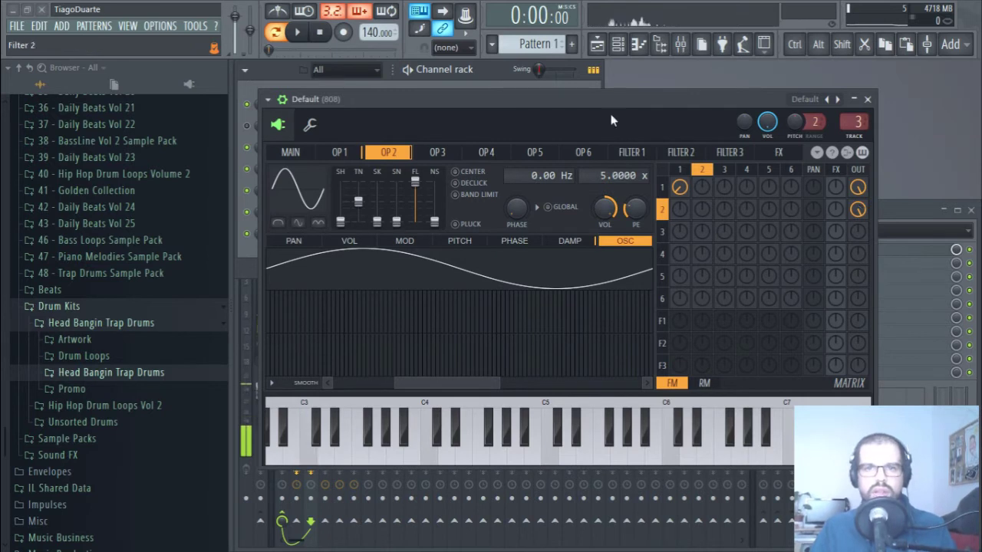
key("space")
left_click_drag(859, 209, 859, 204)
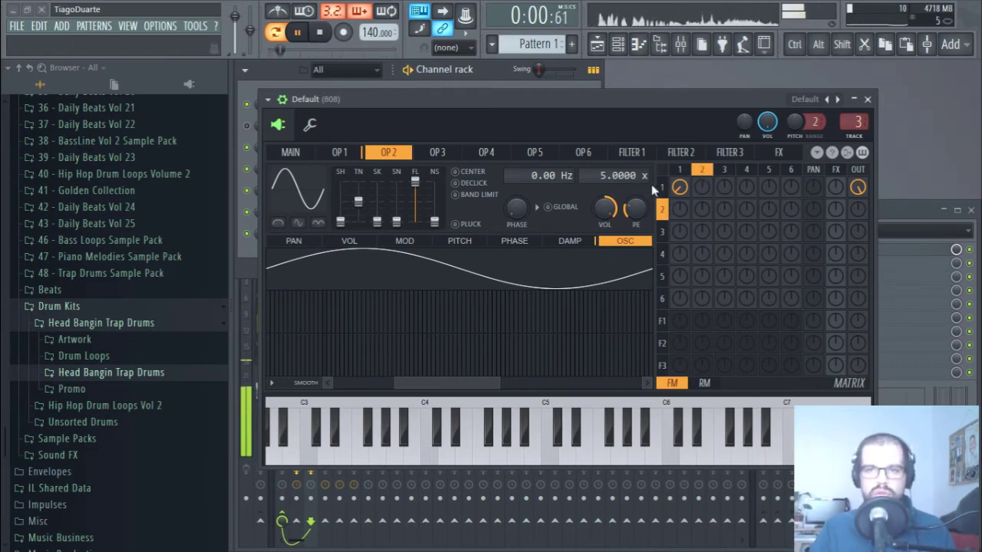
Modulate operator 1 with operator 2, try other frequencies, and set operator 2's ratio to 2 with a 0 Hz offset
mouse_move(694, 194)
left_mouse_down()
mouse_move(701, 223)
mouse_move(701, 201)
left_mouse_up()
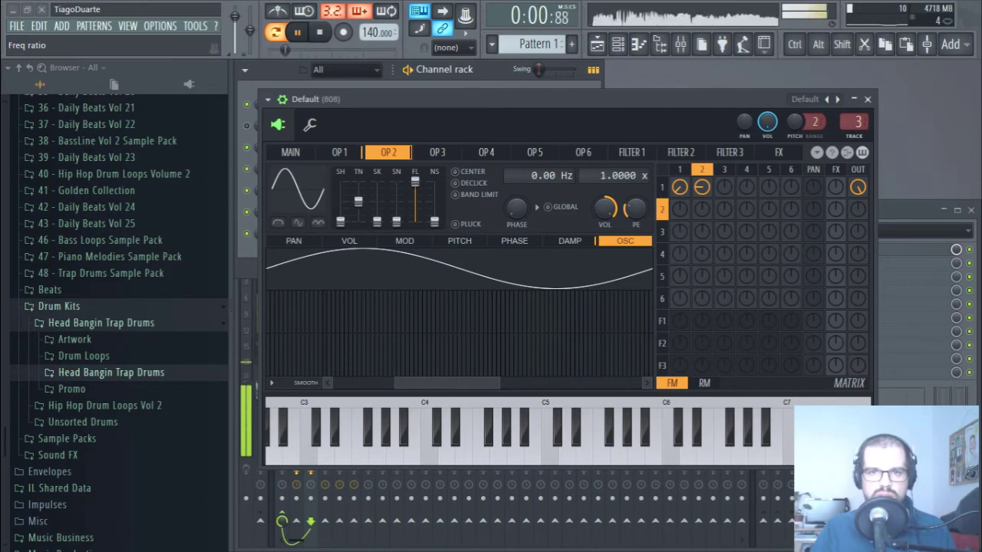
scroll(617, 175, "up", 5)
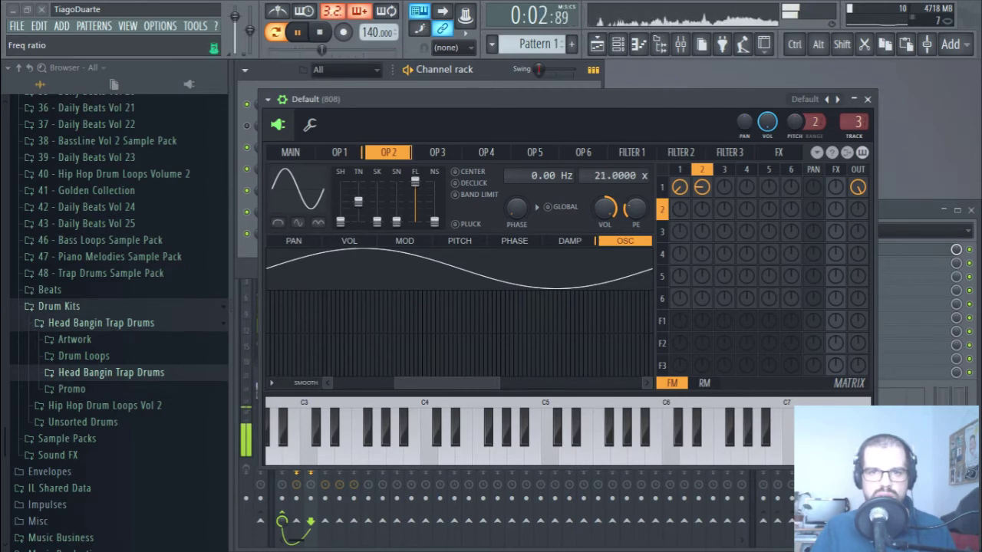
scroll(618, 175, "down", 20)
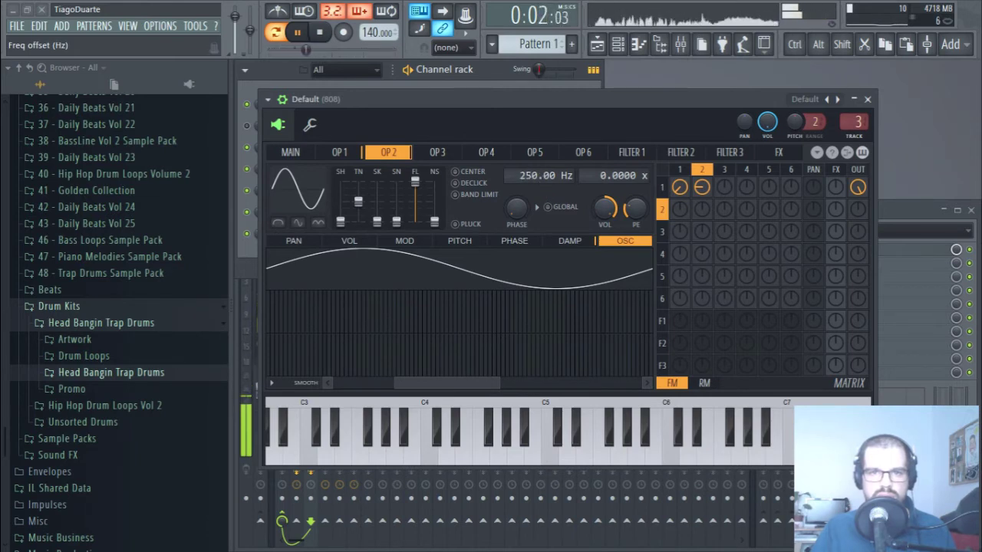
scroll(530, 176, "down", 15)
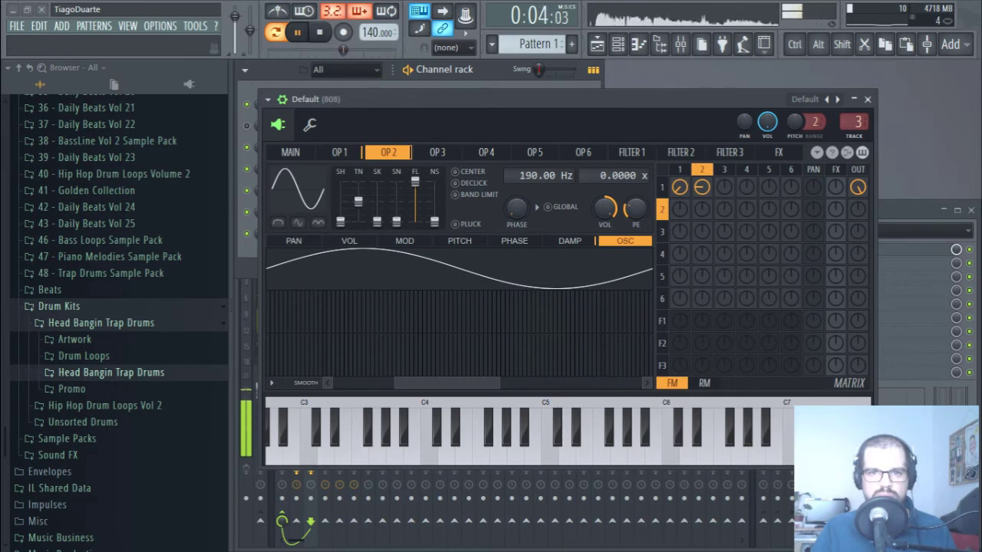
scroll(532, 176, "down", 9)
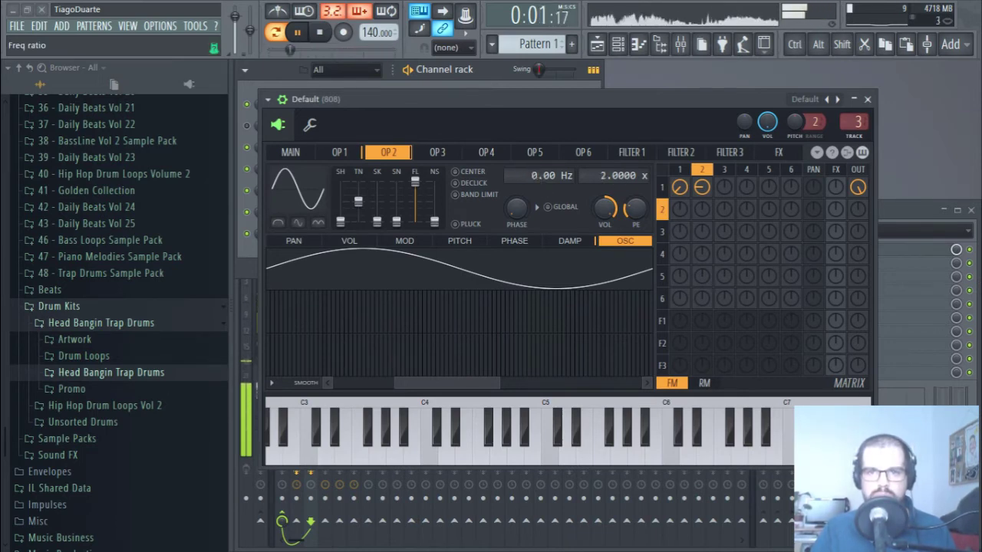
Raise operator 2's shape with minimum tension, leave Even and Absolute off, and set its frequency modulation of operator 1 to -23%
left_click_drag(340, 222, 339, 181)
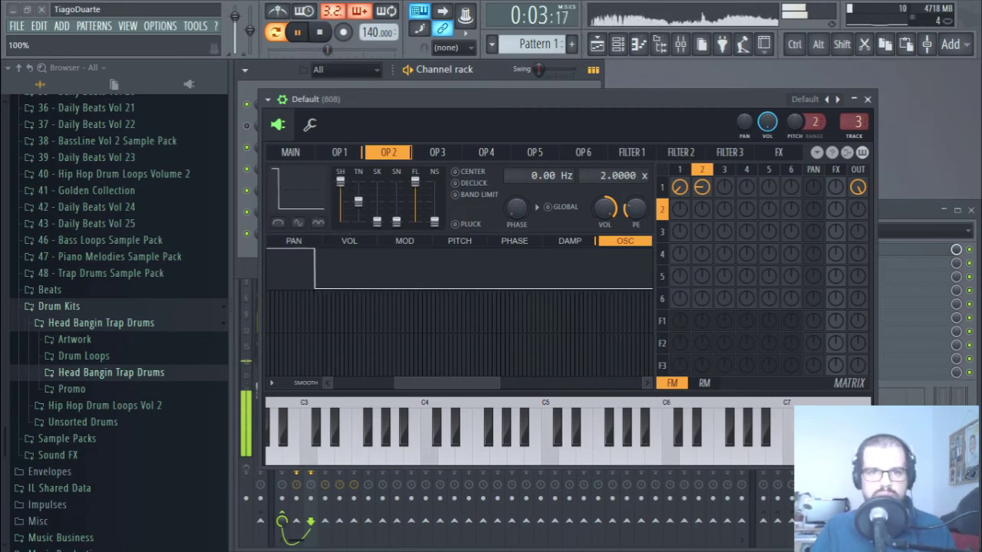
left_click(299, 224)
left_click(319, 223)
left_click_drag(357, 218, 358, 222)
left_click_drag(340, 180, 340, 192)
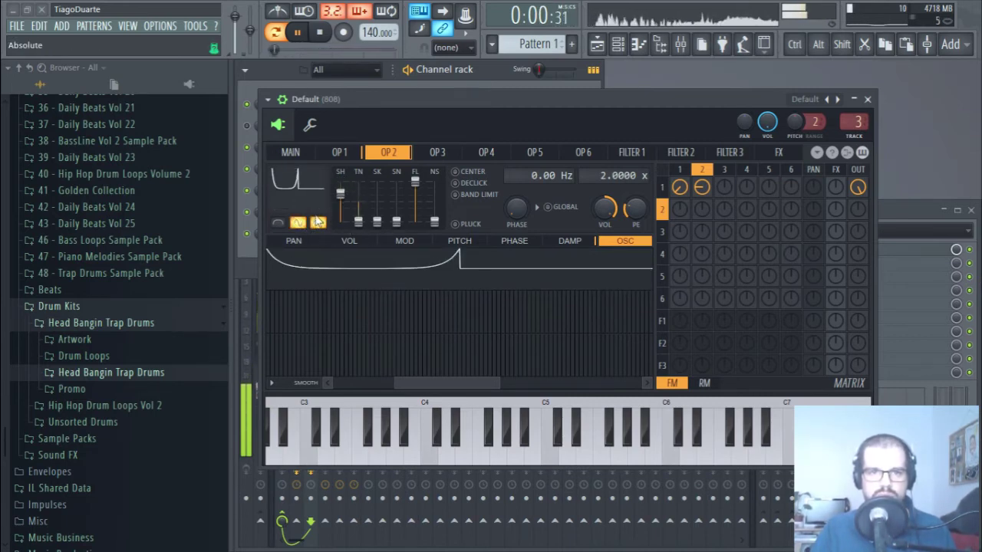
left_click(312, 226)
left_click(303, 227)
left_click(301, 227)
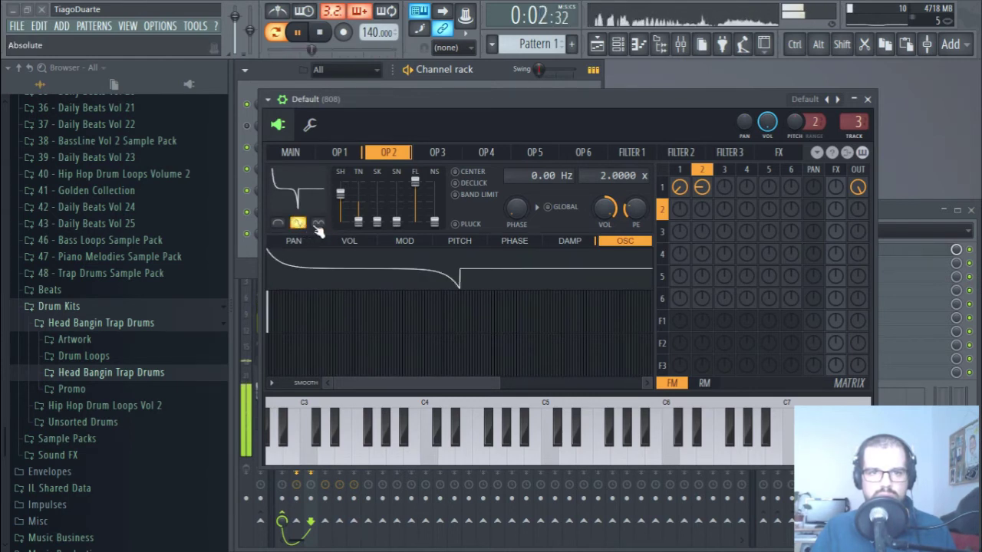
left_click(300, 227)
left_click_drag(701, 187, 701, 197)
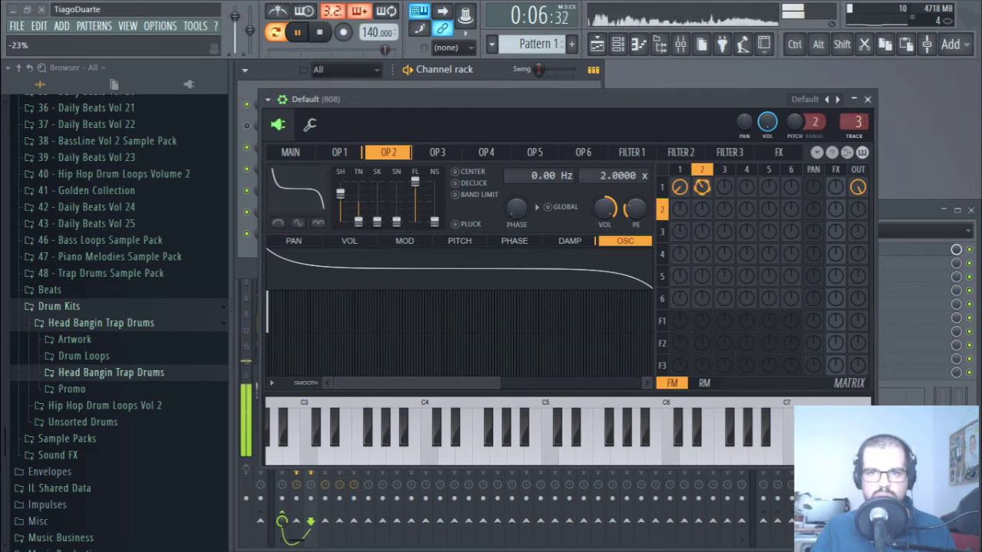
Reshape operator 1's volume envelope in an enlarged plugin window with instant attack, zero sustain and a decay curve bent fully upward
left_click(357, 153)
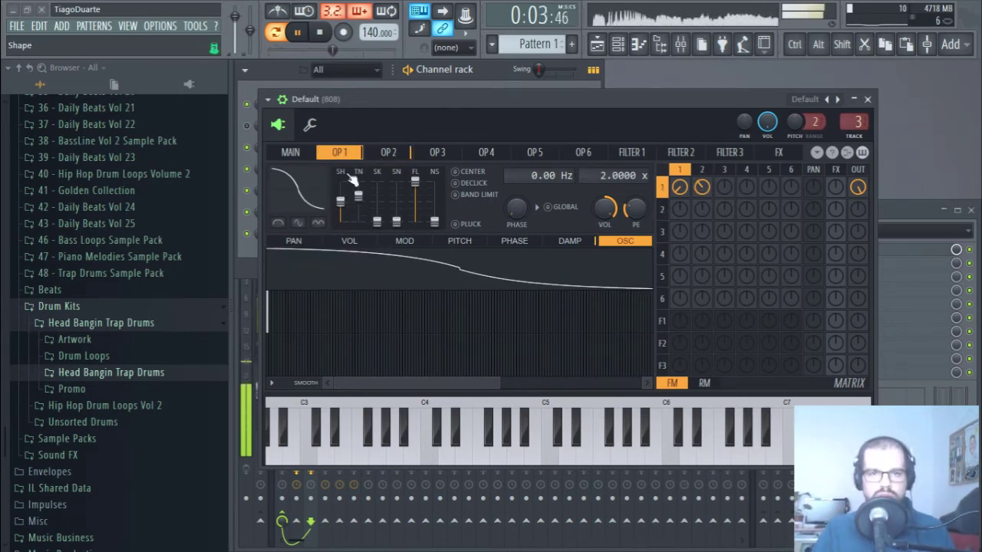
left_click(352, 240)
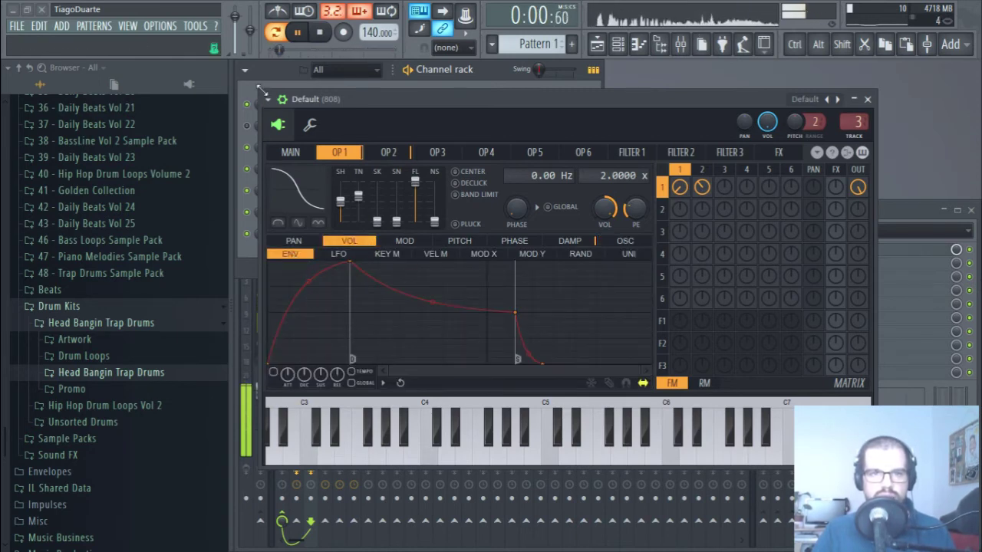
left_click_drag(260, 98, 94, 33)
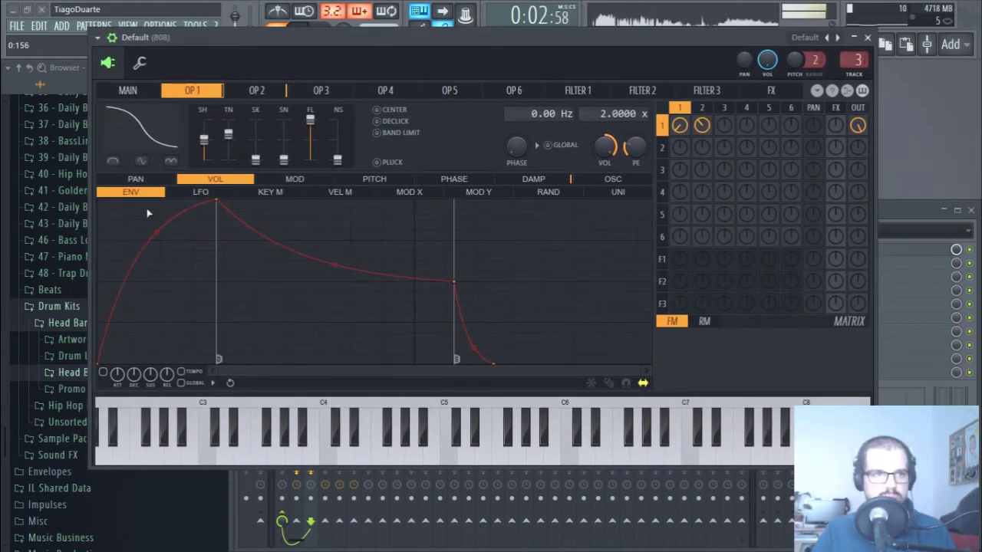
left_click_drag(460, 60, 475, 42)
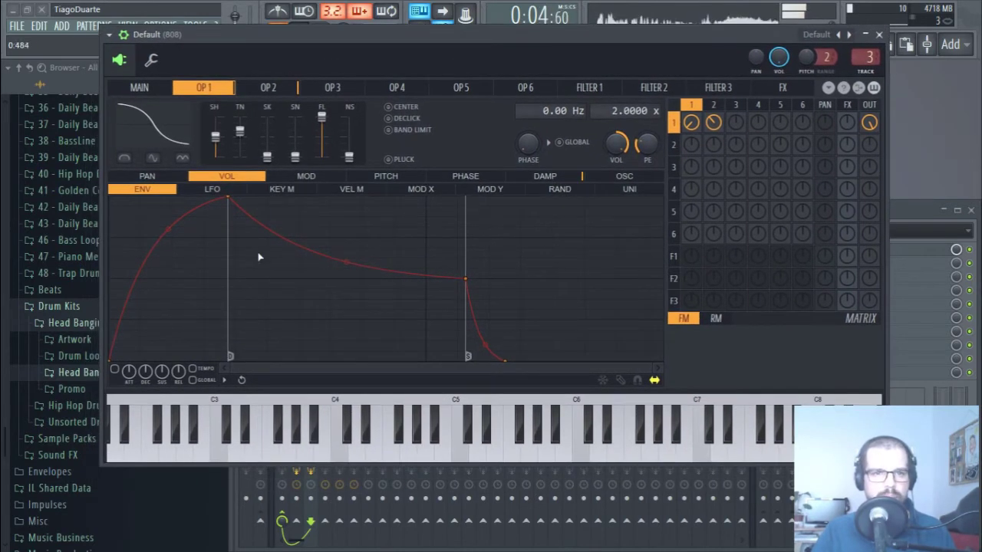
left_click_drag(228, 199, 112, 199)
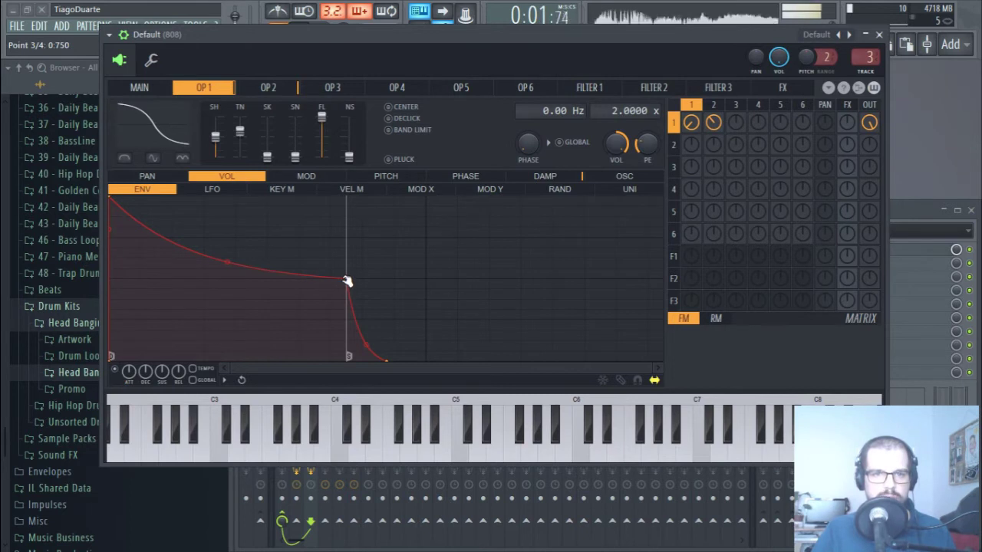
left_click_drag(347, 282, 335, 358)
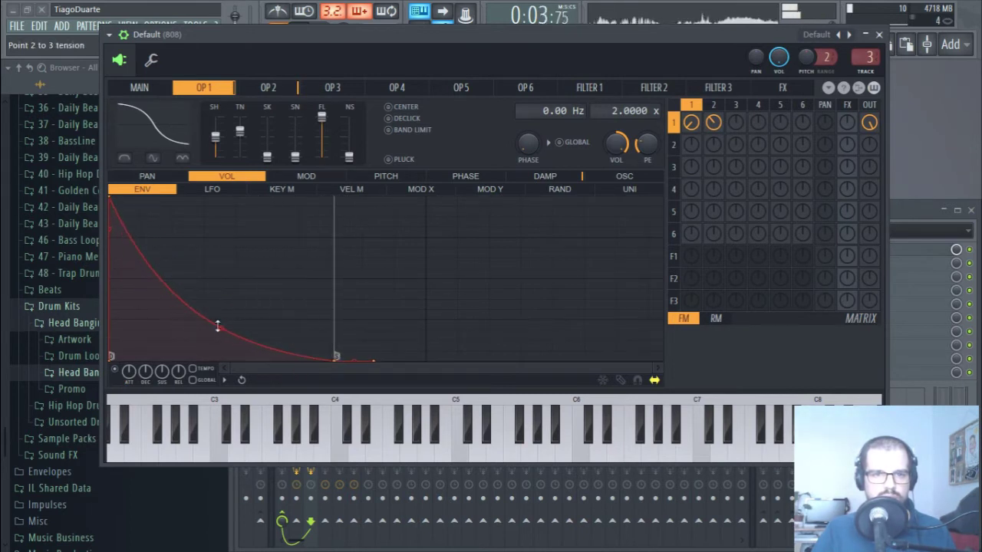
left_click_drag(218, 326, 221, 197)
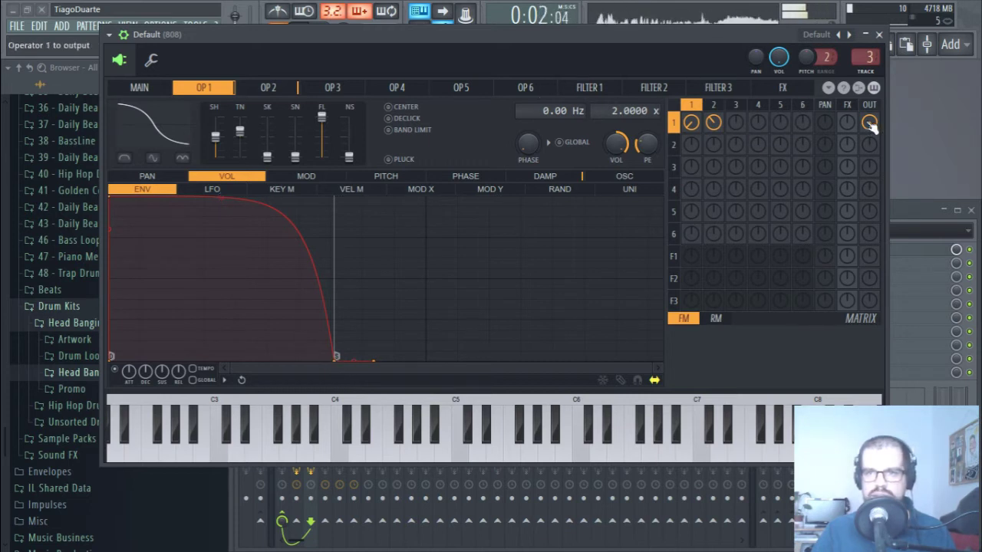
Route operator 1 through Filter 1 to the output in place of its direct output, and set the filter cutoff to 27%
mouse_move(870, 123)
left_mouse_down()
mouse_move(870, 115)
mouse_move(869, 129)
left_mouse_up()
left_click_drag(693, 267, 693, 253)
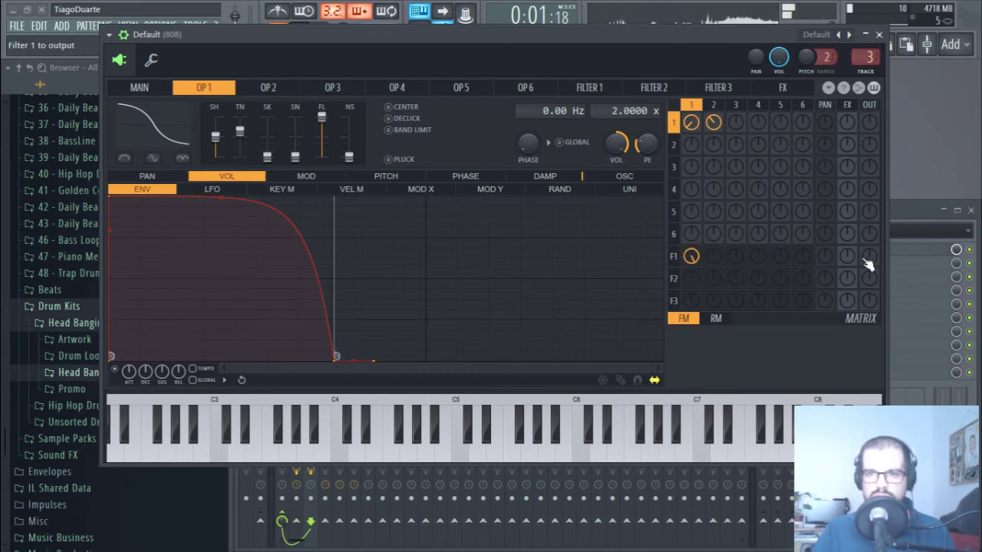
left_click_drag(864, 259, 864, 247)
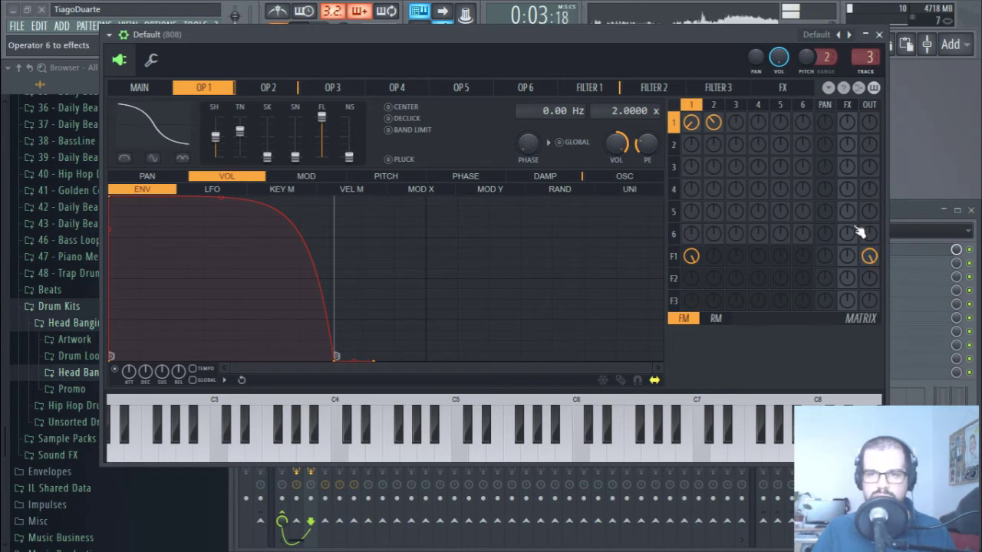
left_click(598, 88)
left_click_drag(292, 116, 292, 112)
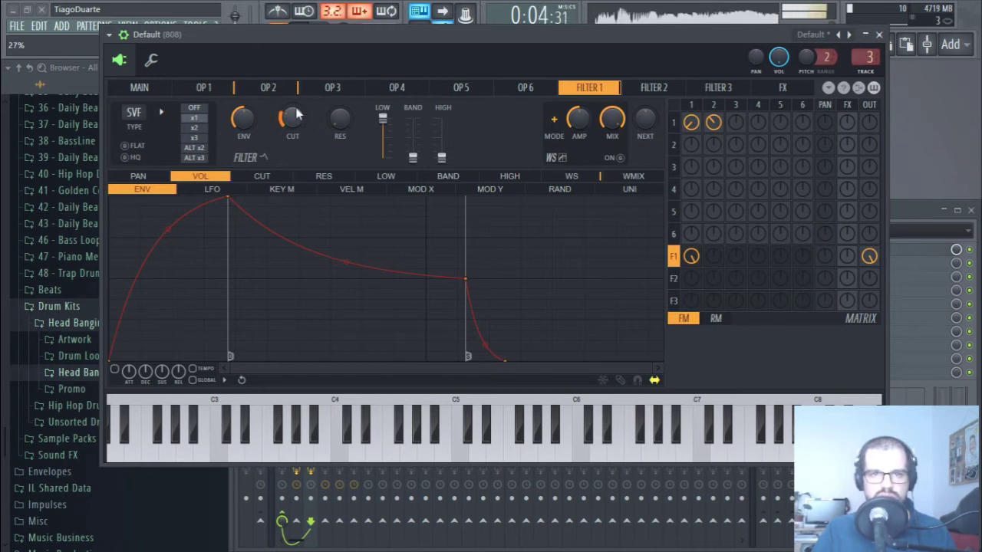
Enable Filter 1's bipolar waveshaper and shape its curve with an added early peak, a lower, delayed middle point and upward-bent rises
left_click(561, 158)
left_click(620, 158)
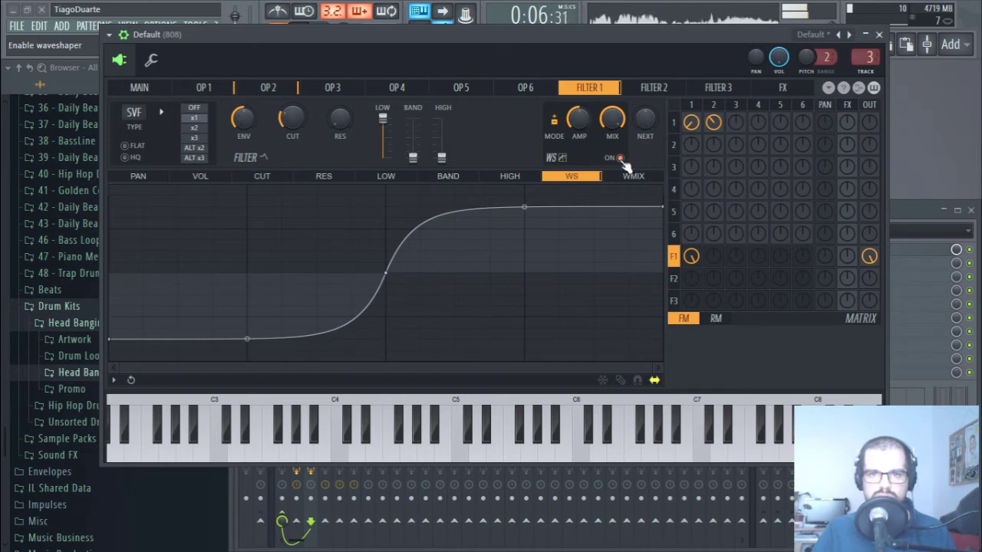
left_click_drag(579, 119, 580, 113)
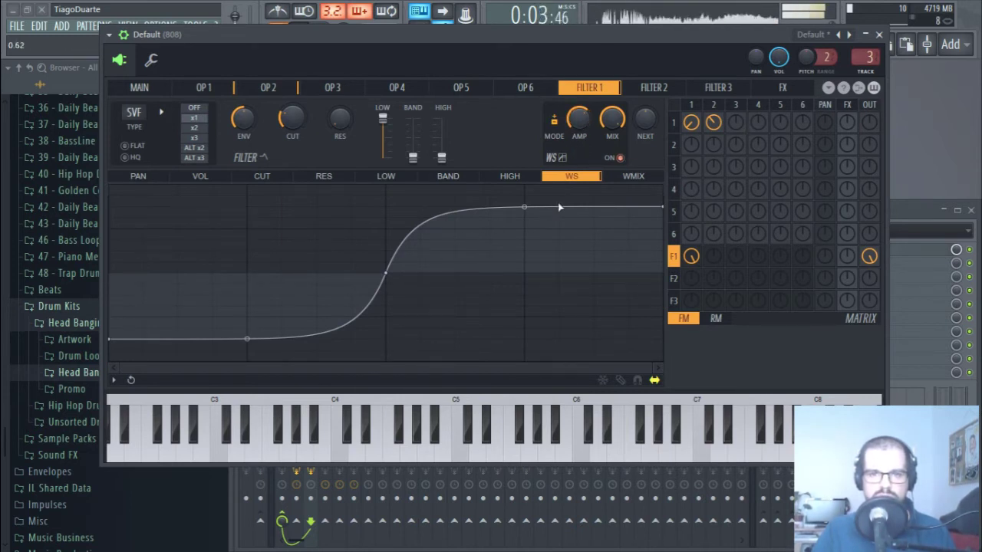
mouse_move(559, 207)
left_mouse_down()
mouse_move(559, 272)
mouse_move(559, 207)
mouse_move(559, 216)
left_mouse_up()
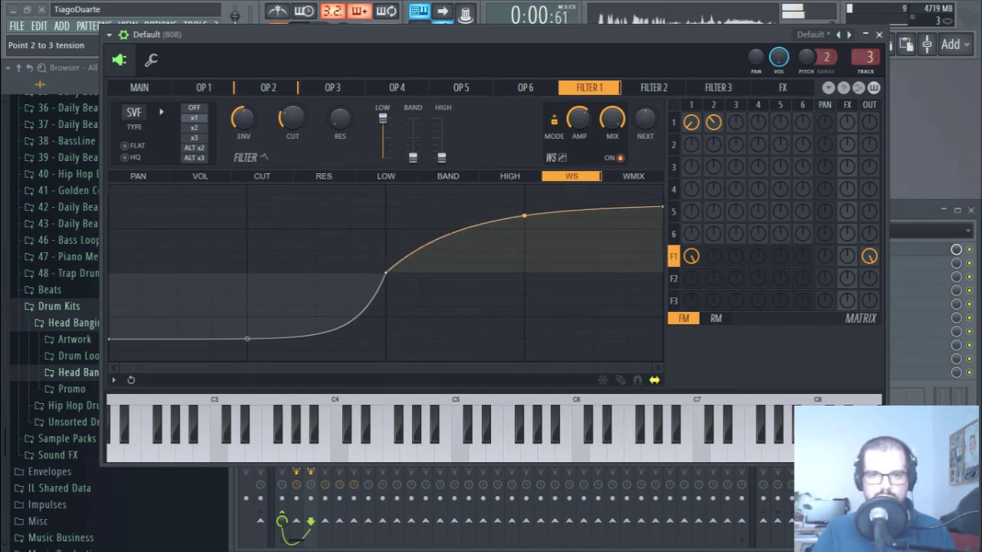
right_click(281, 307)
left_click_drag(280, 307, 440, 290)
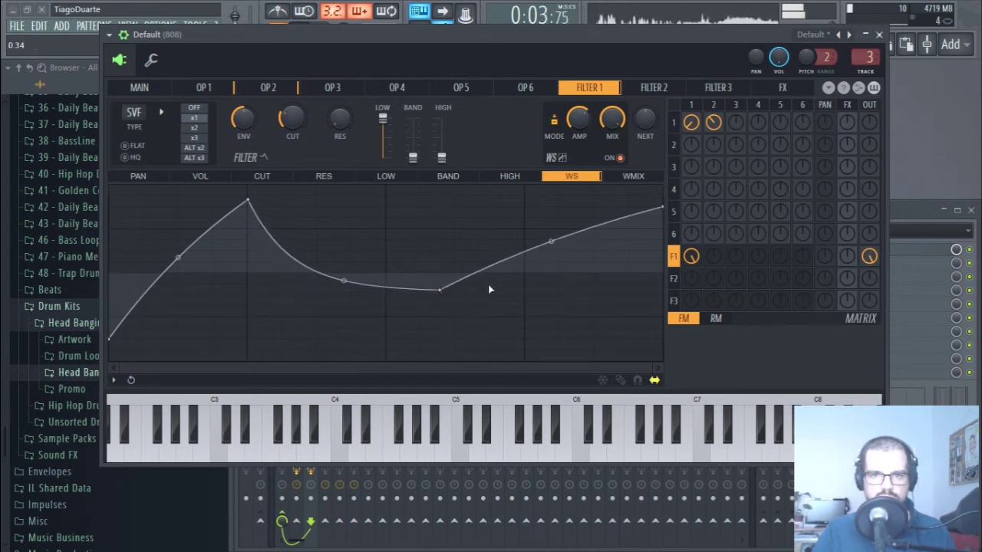
left_click_drag(551, 239, 551, 210)
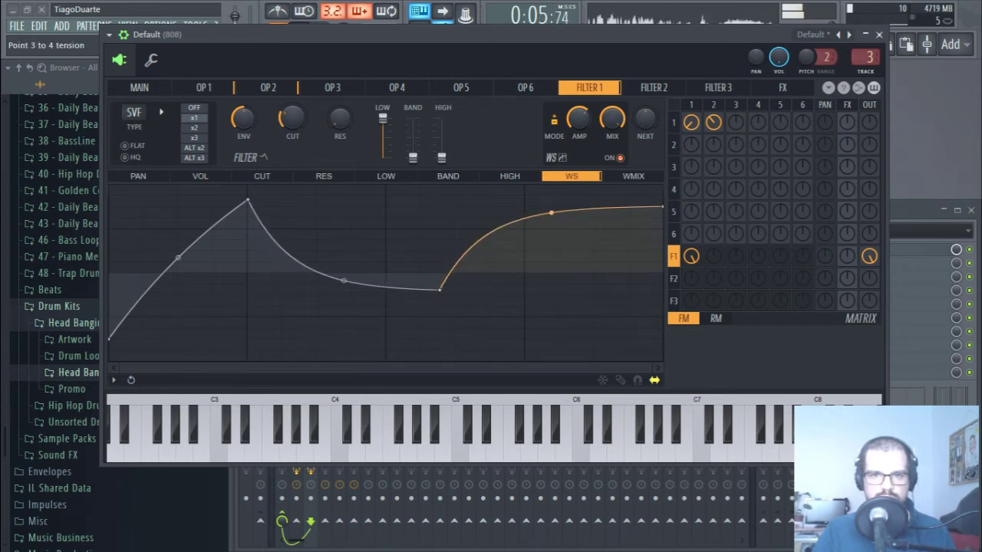
left_click_drag(178, 257, 178, 204)
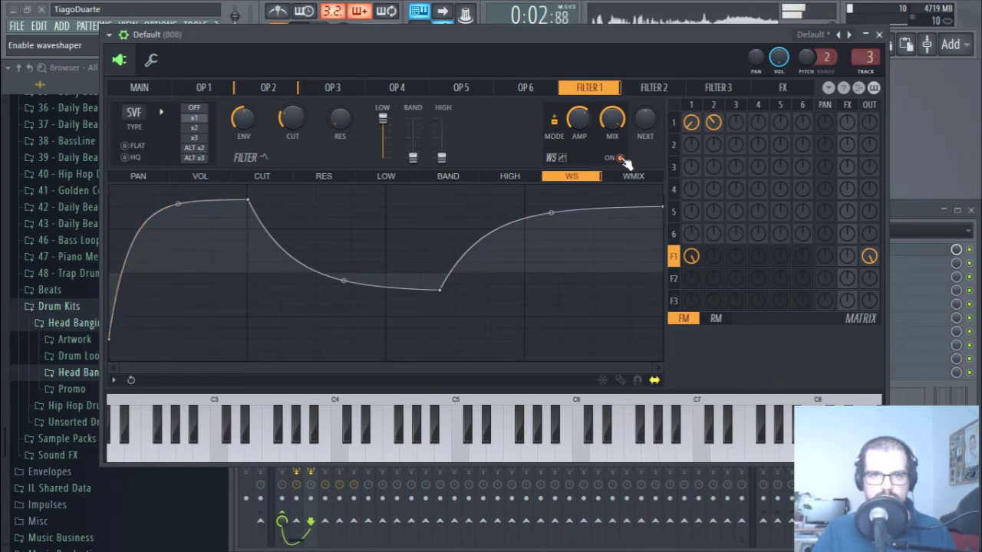
left_click(881, 37)
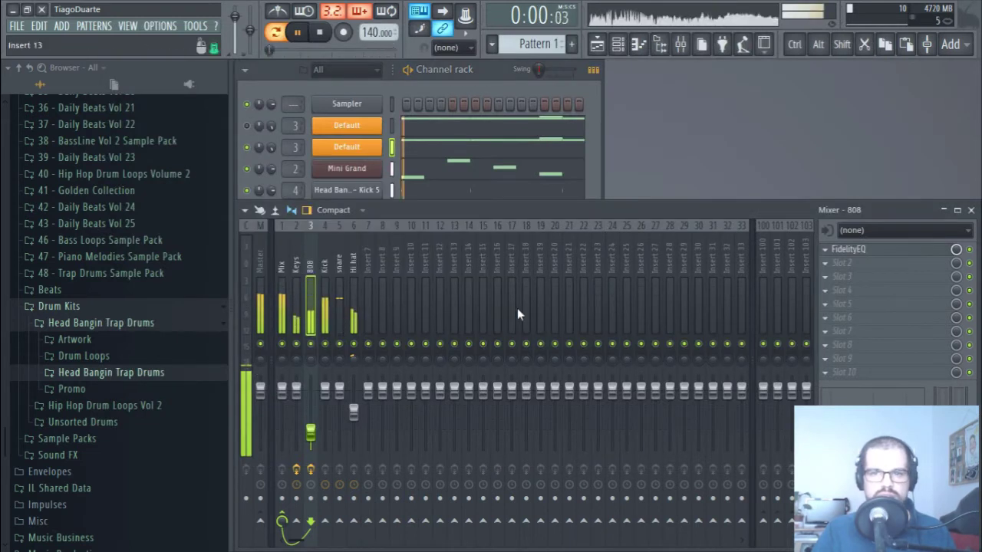
Compare the original 808 with the redesigned clone by alternating which Sytrus channel is muted
left_click(249, 148)
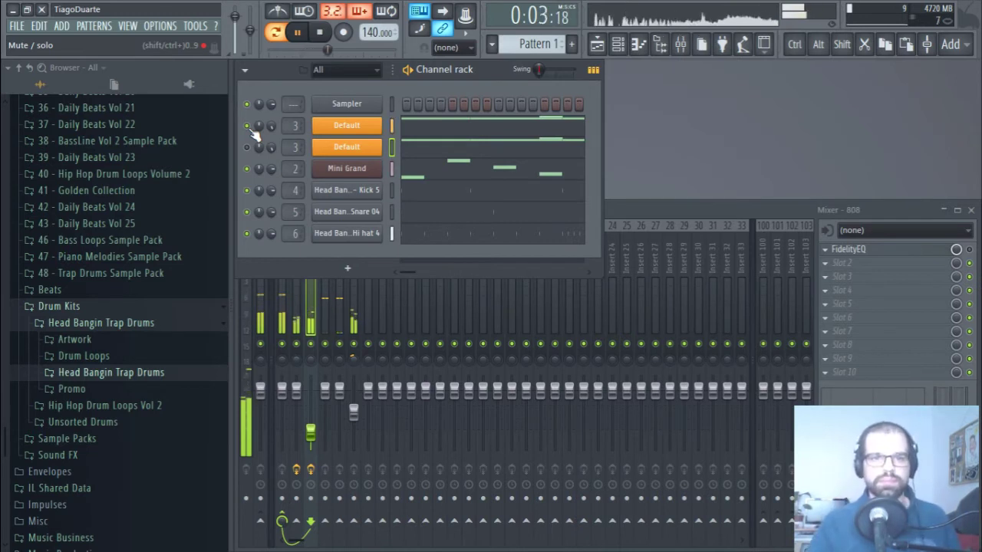
left_click(248, 126)
left_click(247, 147)
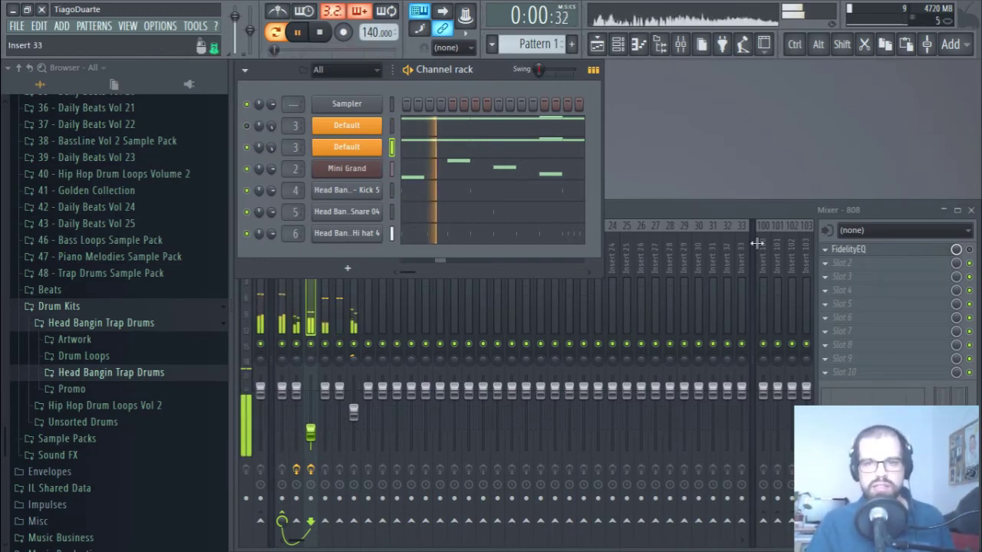
Inspect FidelityEQ on the 808 mixer track and re-enable its effect slot
left_click(859, 250)
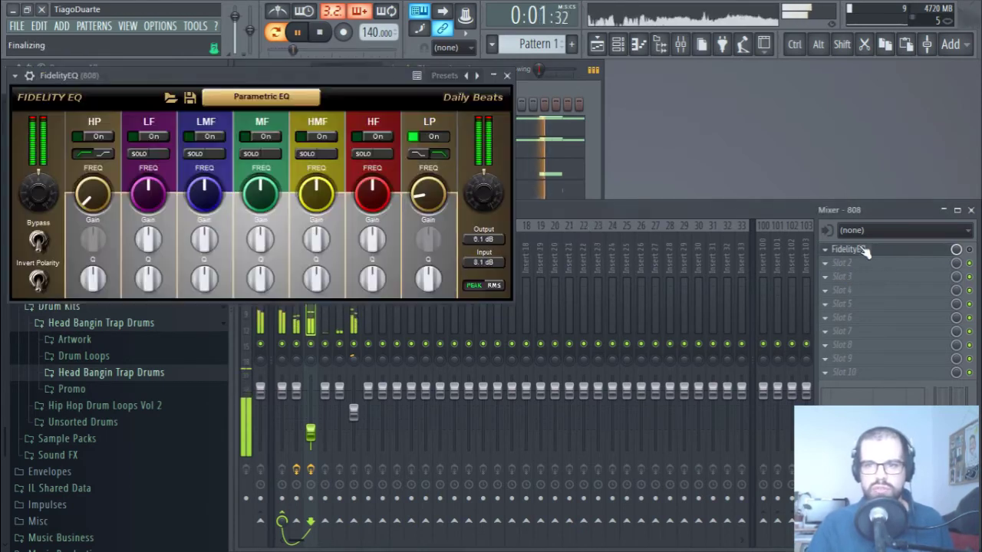
left_click(969, 249)
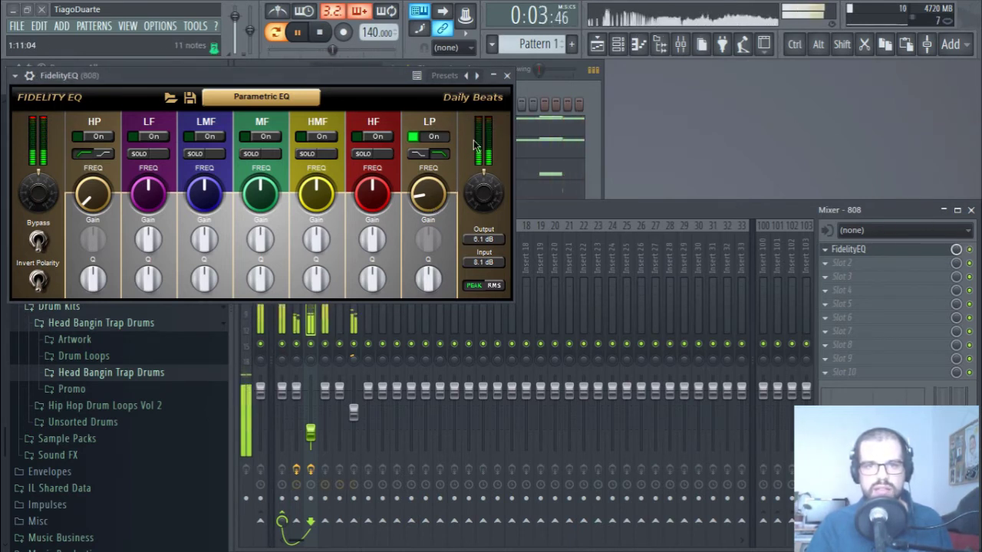
left_click(506, 75)
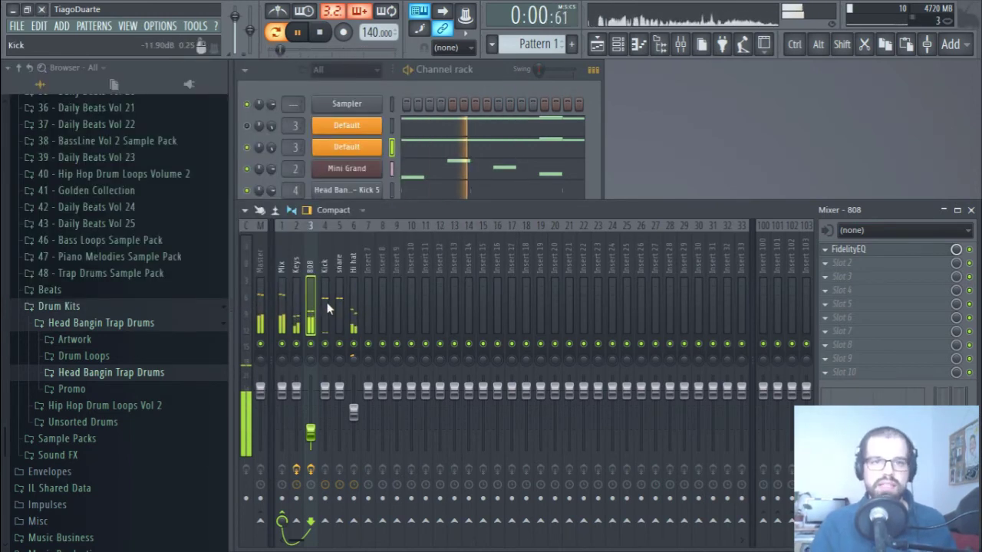
Compare the two Sytrus basses once more and leave both of their channels muted
left_click(248, 147)
left_click(248, 126)
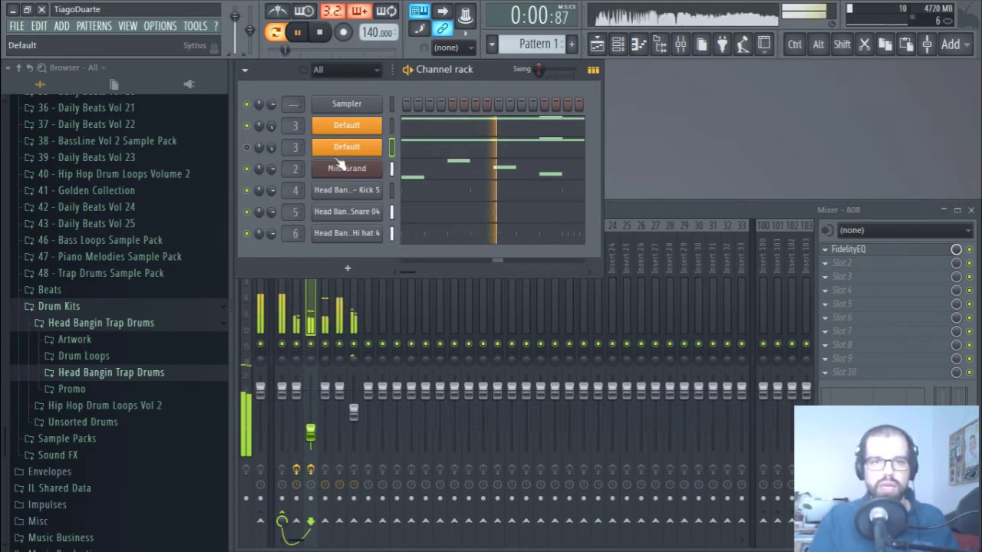
left_click(246, 125)
left_click(246, 146)
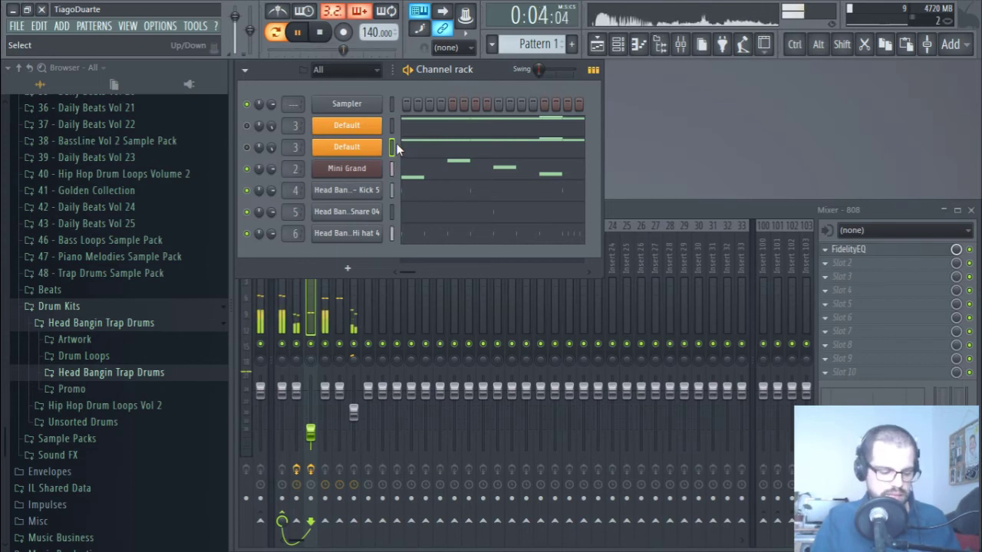
Clone the redesigned Sytrus channel, load the Default preset into the new clone, and reopen its plugin window
key("alt")
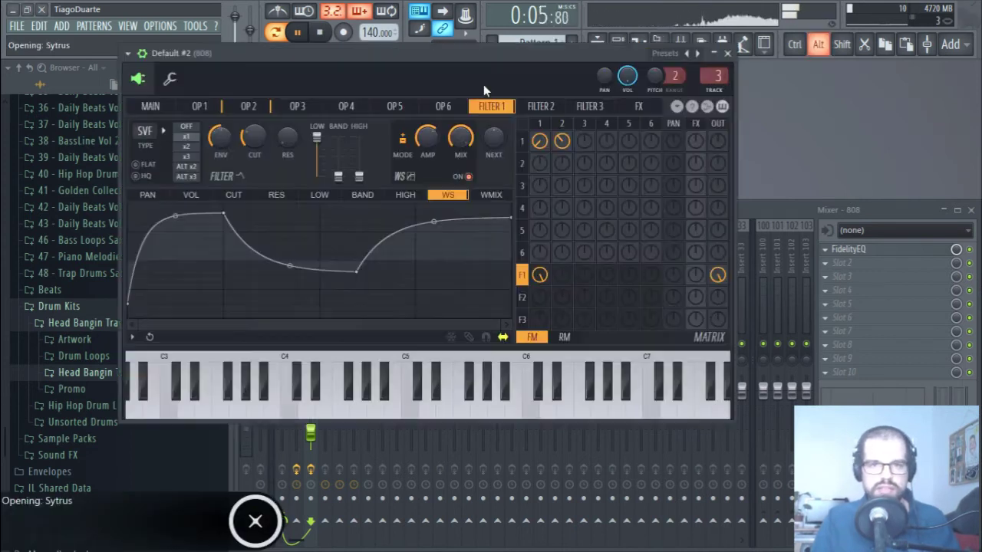
right_click(700, 59)
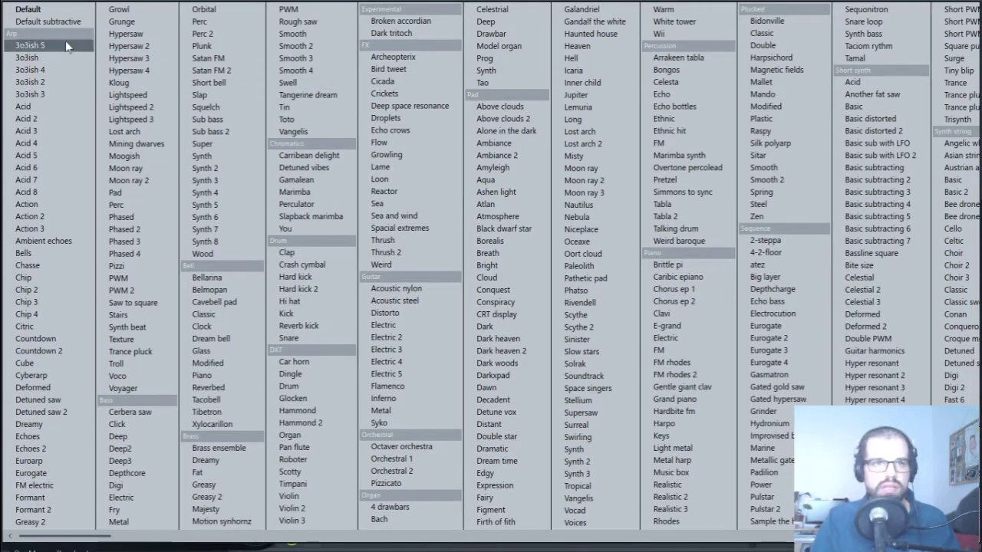
left_click(24, 10)
left_click(727, 53)
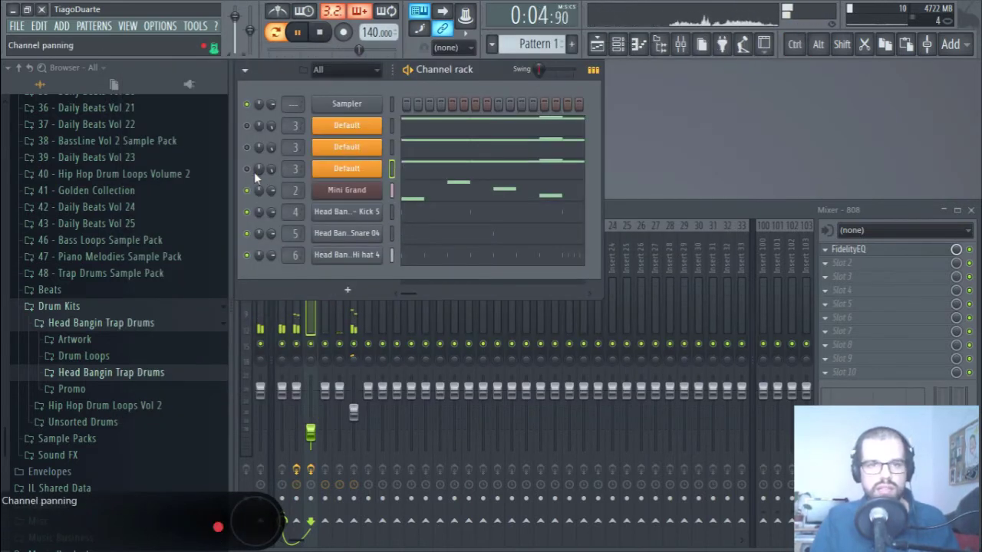
left_click(347, 168)
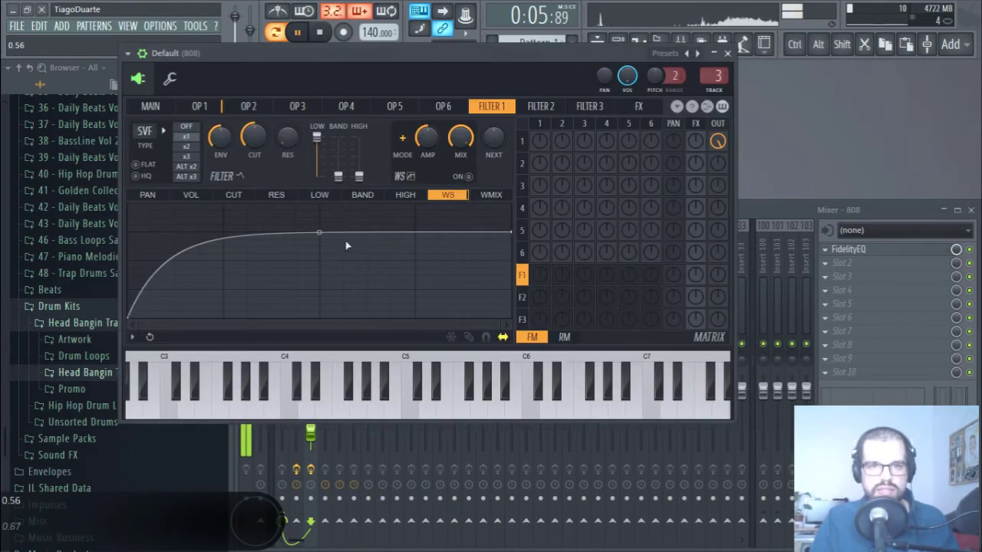
Set operator 1's ratio to 10 and enable a panning envelope with instant attack, zero sustain and a short, steep decay
left_click(200, 106)
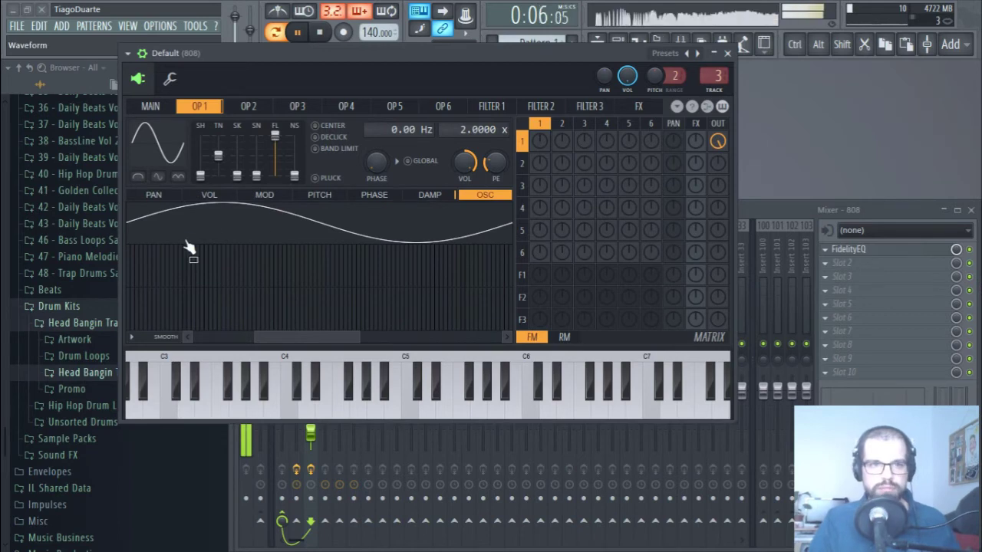
left_click(153, 194)
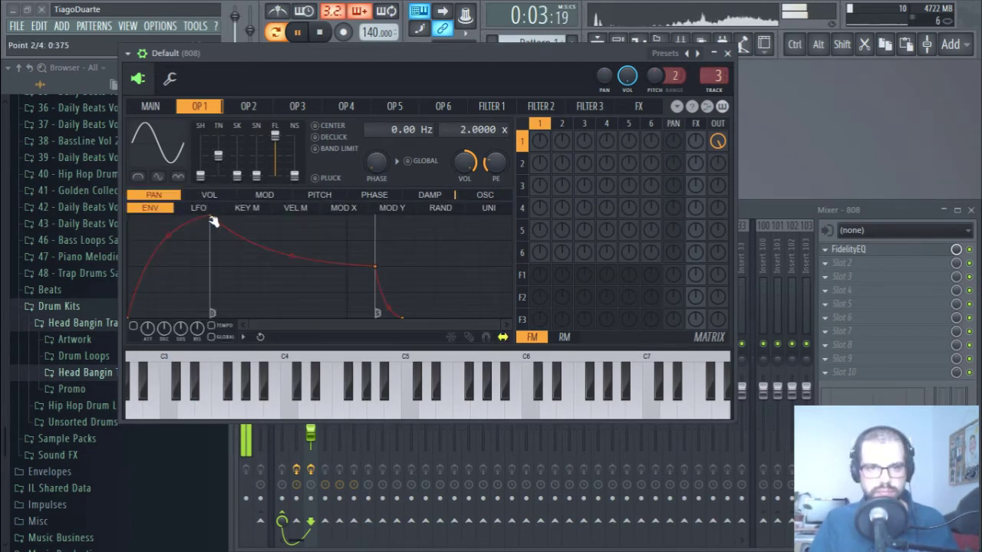
left_click_drag(210, 219, 131, 218)
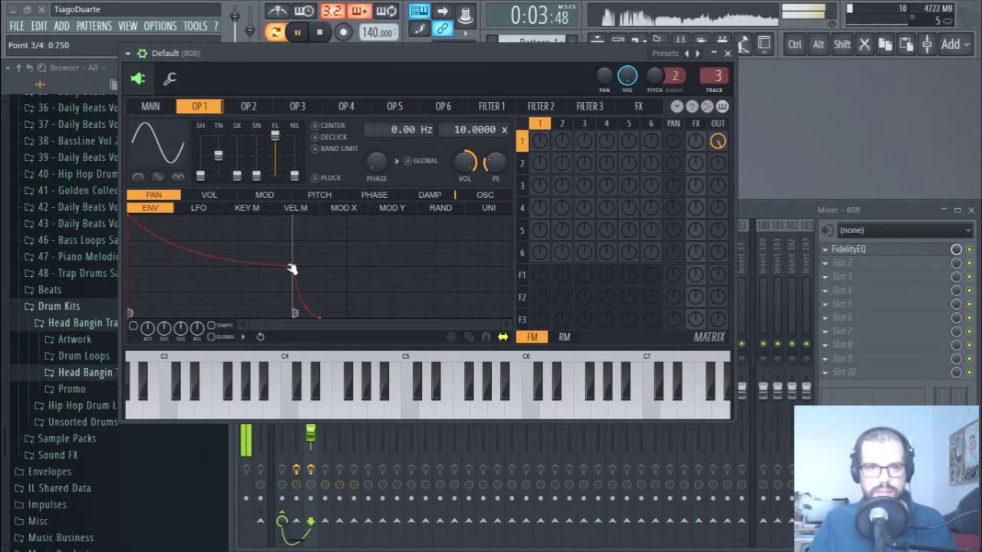
left_click_drag(292, 268, 253, 314)
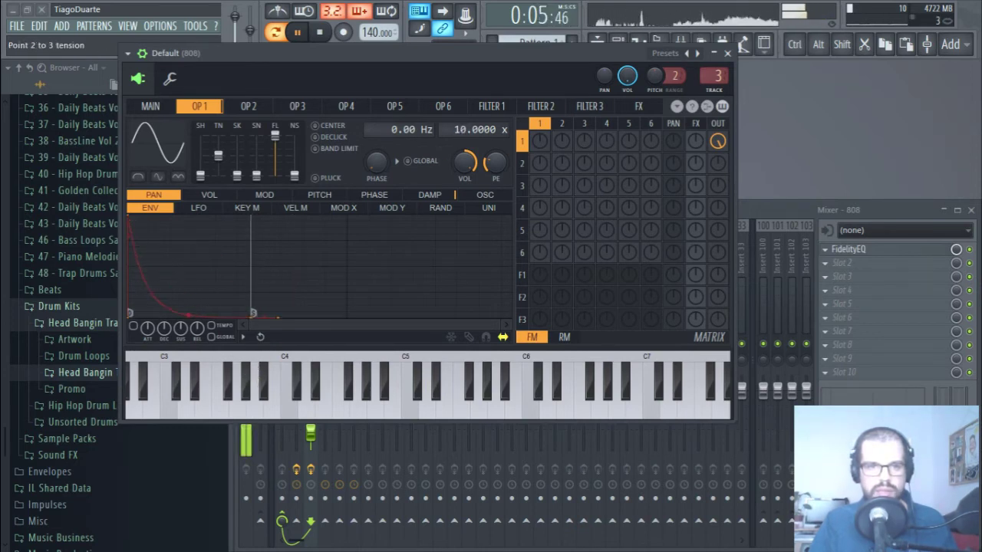
left_click_drag(253, 314, 215, 314)
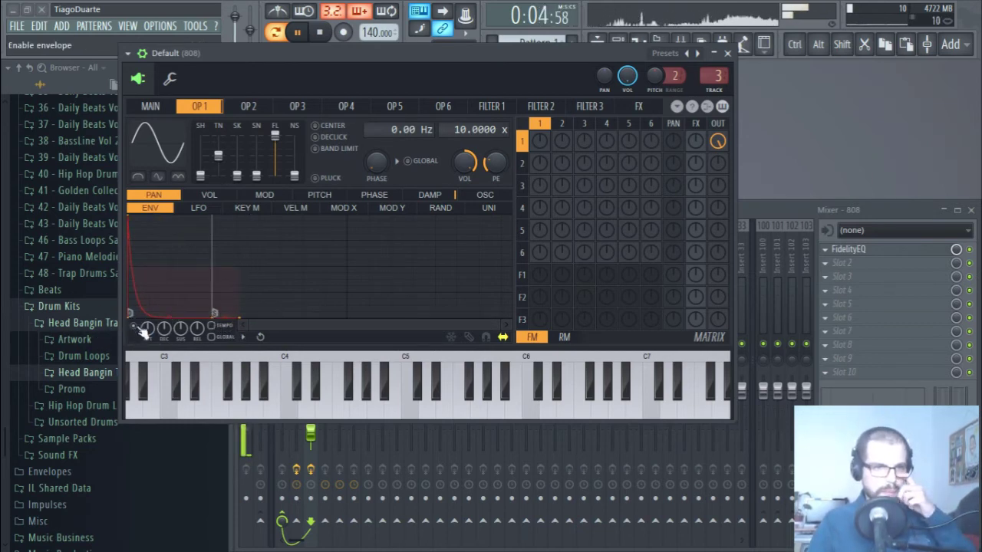
Give operator 1's volume envelope instant attack, zero sustain and a steep short decay, and raise the operator's shape to maximum
left_click(210, 195)
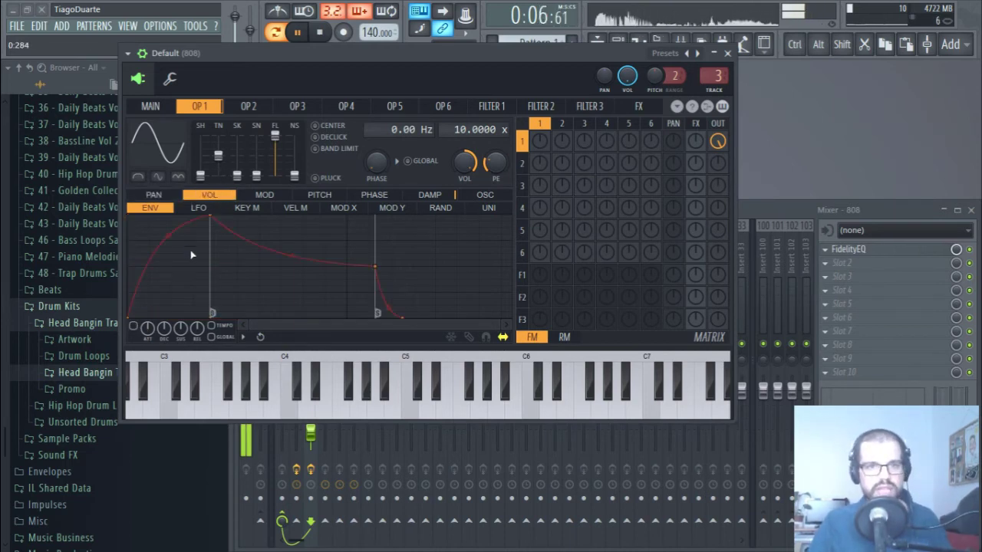
left_click_drag(210, 218, 129, 217)
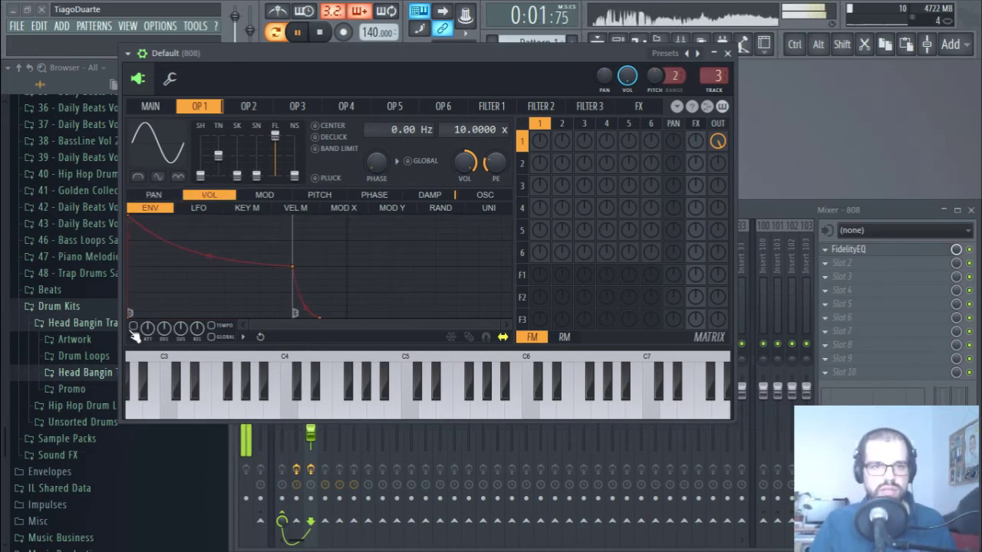
left_click_drag(294, 268, 228, 313)
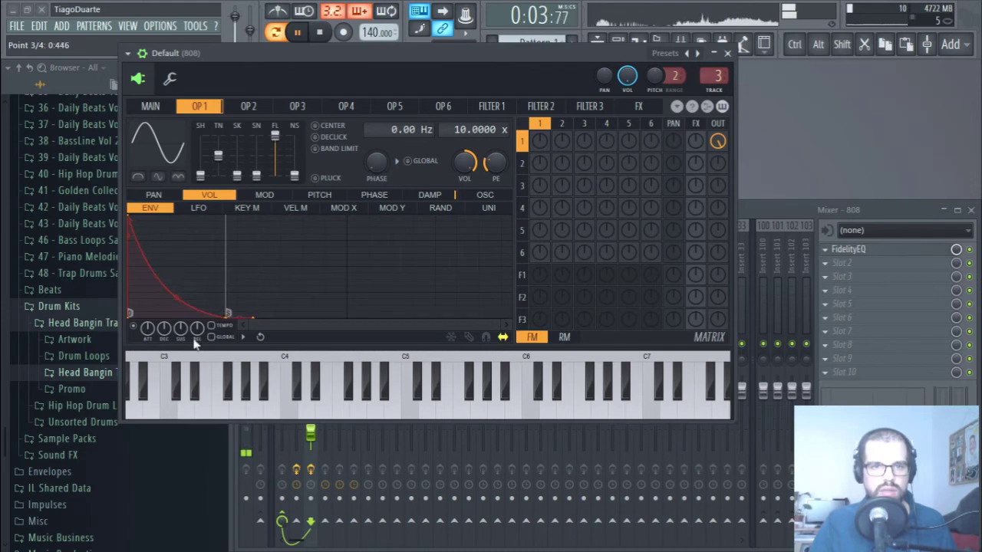
left_click_drag(178, 265, 177, 314)
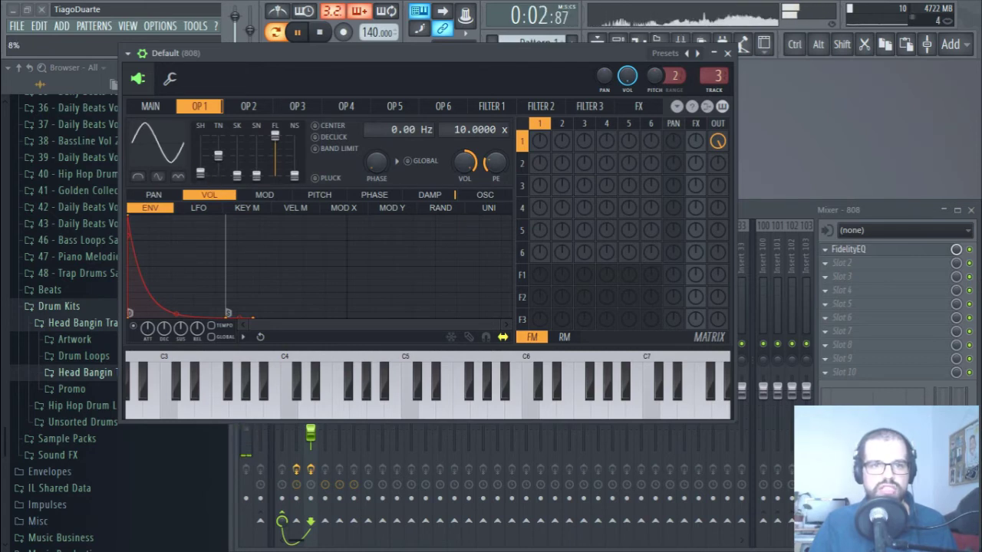
left_click_drag(199, 172, 201, 135)
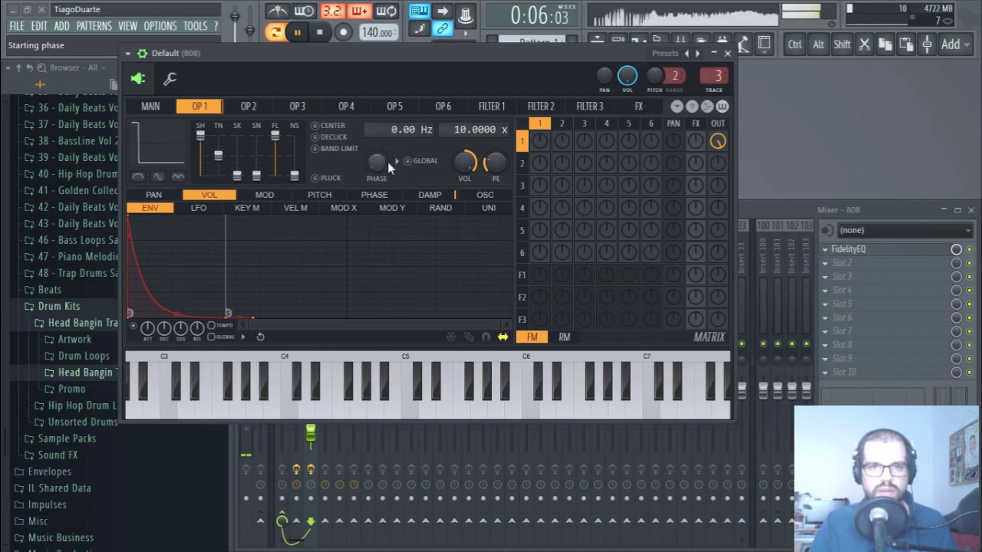
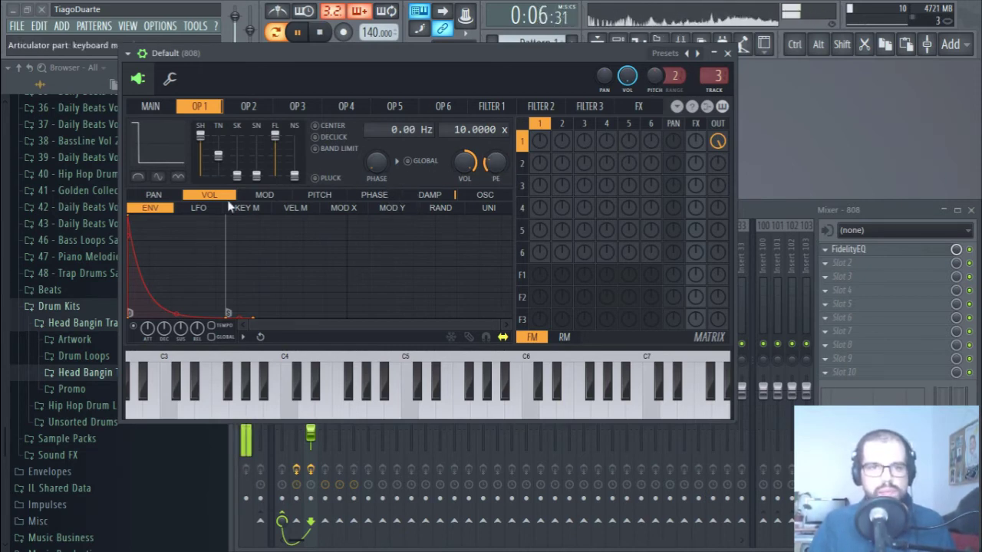
Give operator 2's volume envelope instant attack, a short decay and high sustain, and set the operator's shape just below 50%
left_click(247, 107)
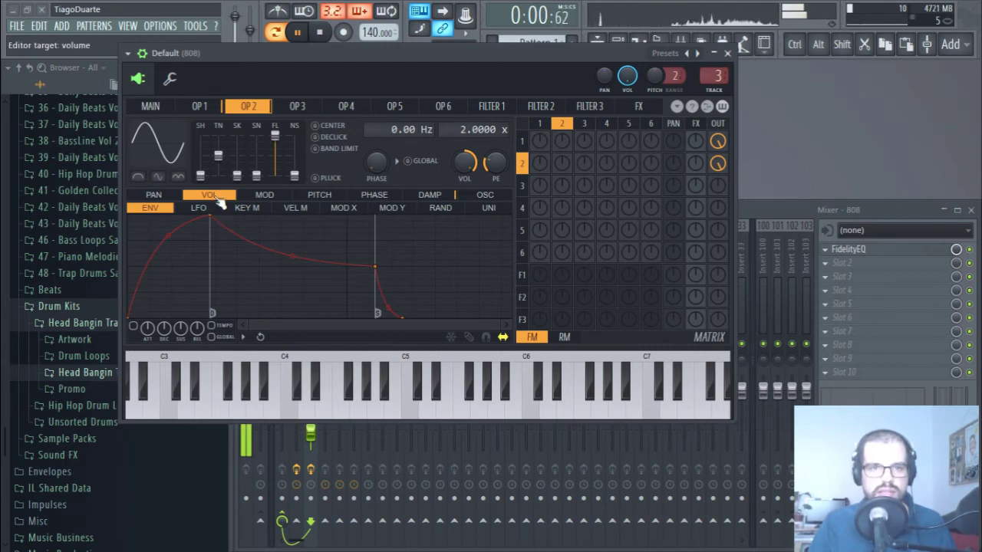
left_click_drag(212, 220, 112, 192)
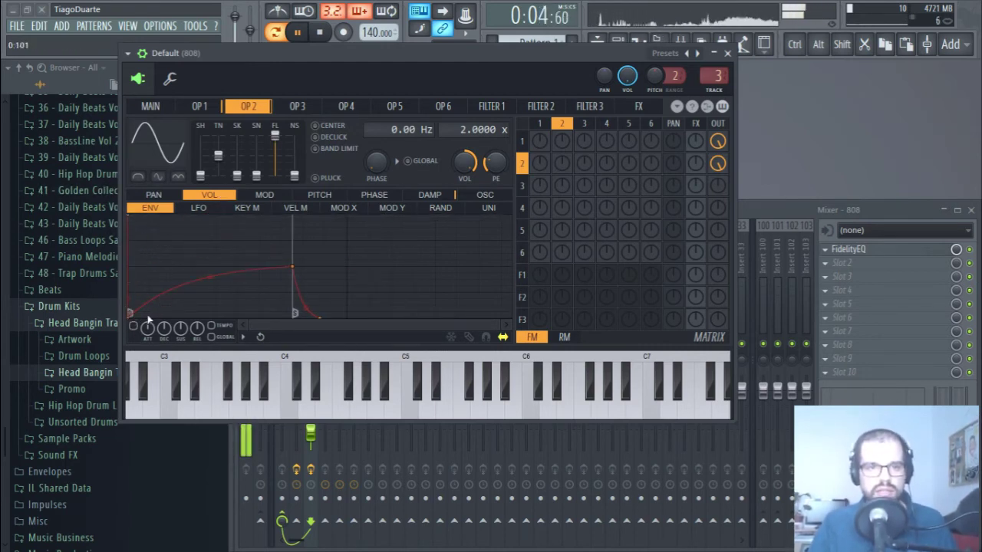
left_click_drag(129, 315, 127, 345)
left_click_drag(169, 230, 128, 216)
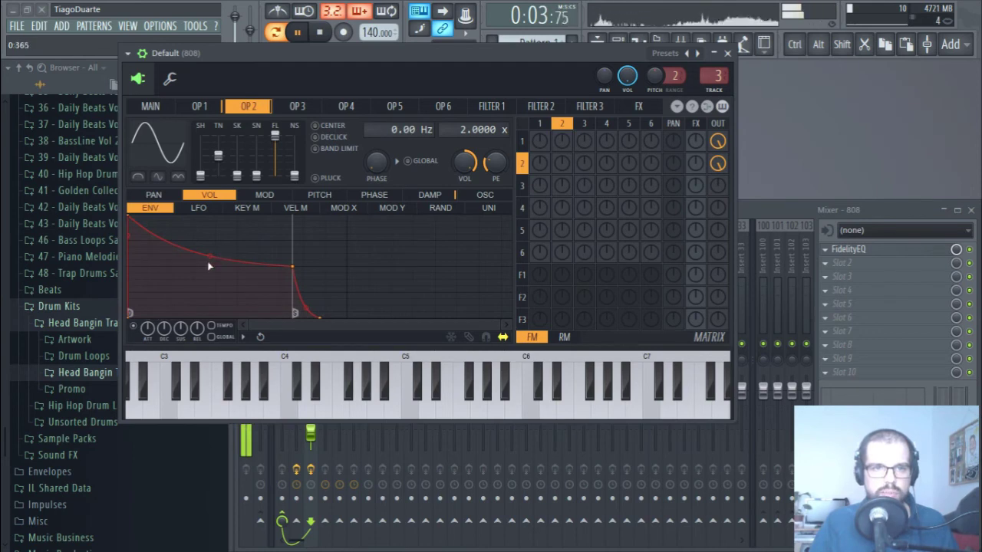
left_click_drag(292, 267, 170, 244)
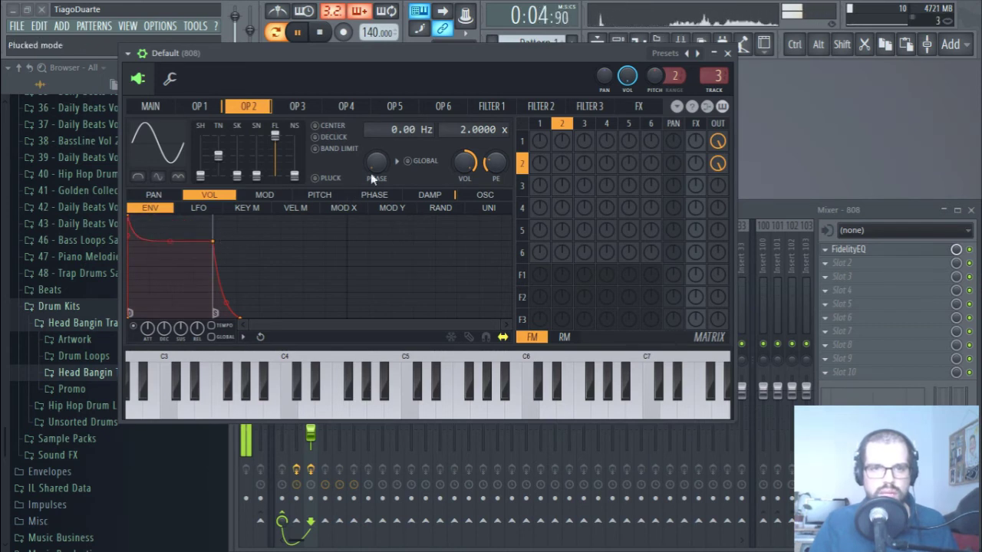
left_click_drag(200, 175, 200, 159)
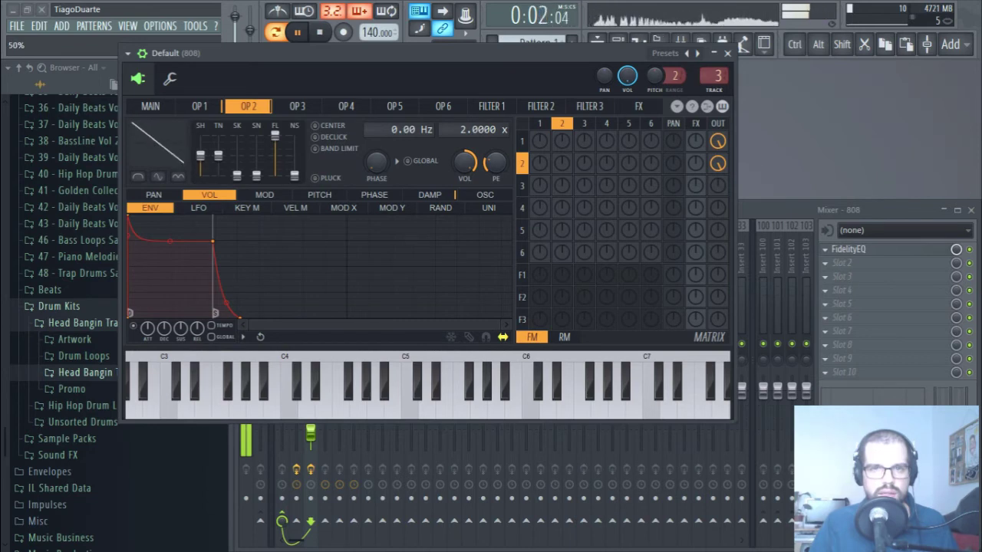
mouse_move(200, 145)
left_mouse_down()
mouse_move(200, 134)
mouse_move(200, 160)
left_mouse_up()
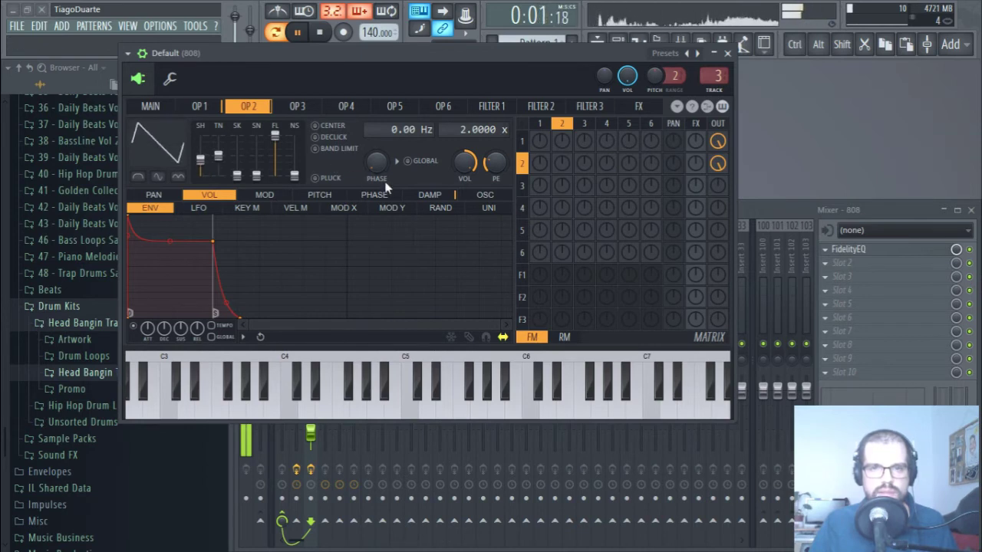
Route operator 1 through filter 1 to the output and mute the operator's direct output
left_click(523, 141)
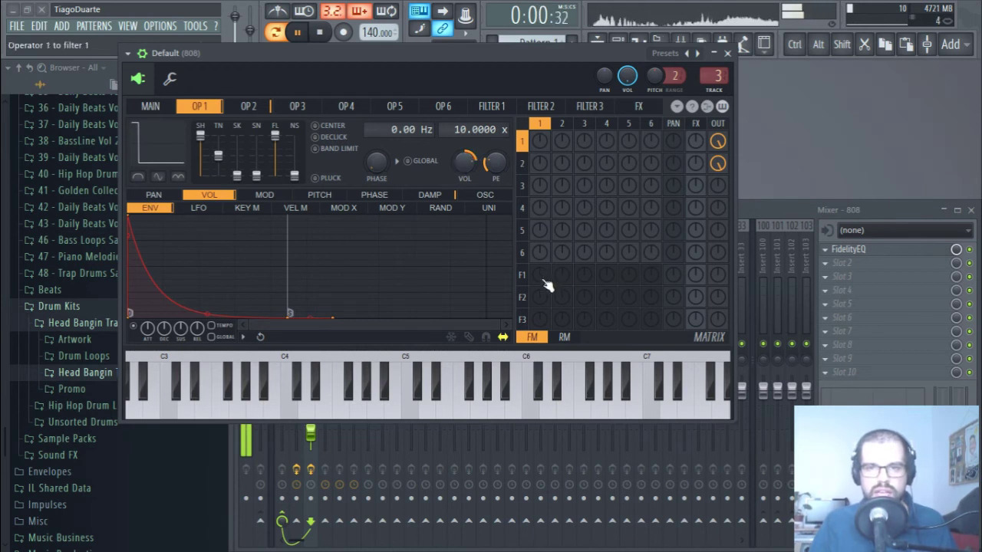
left_click_drag(544, 281, 544, 253)
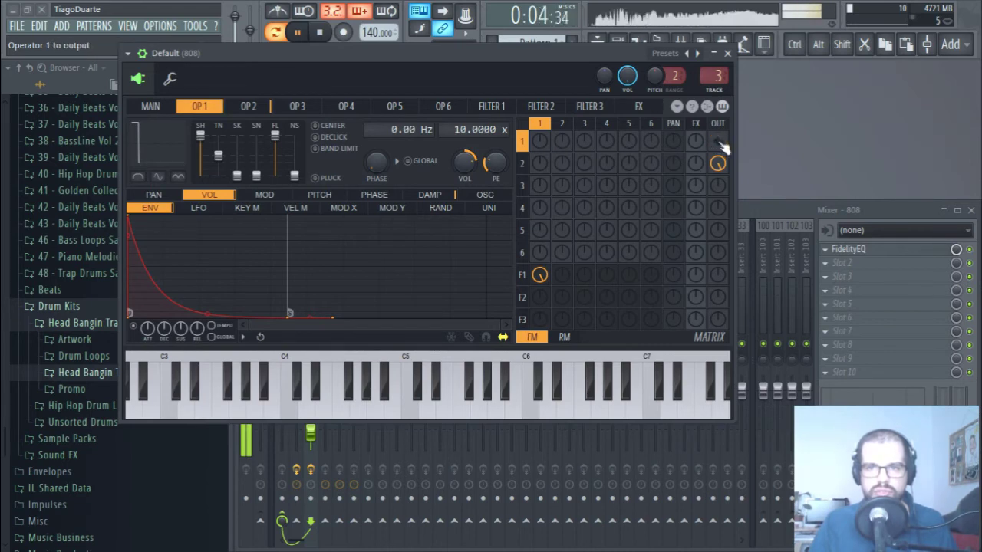
left_click_drag(717, 274, 717, 245)
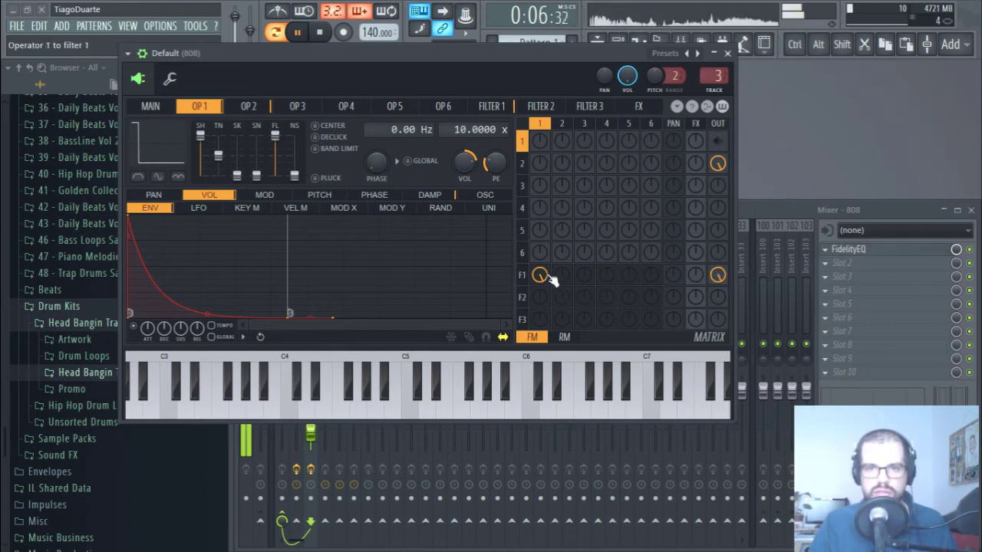
Turn on filter 1's waveshaper in bipolar mode and bend its curve through added points: an early high plateau, a deep dip past centre, then high again
left_click(491, 107)
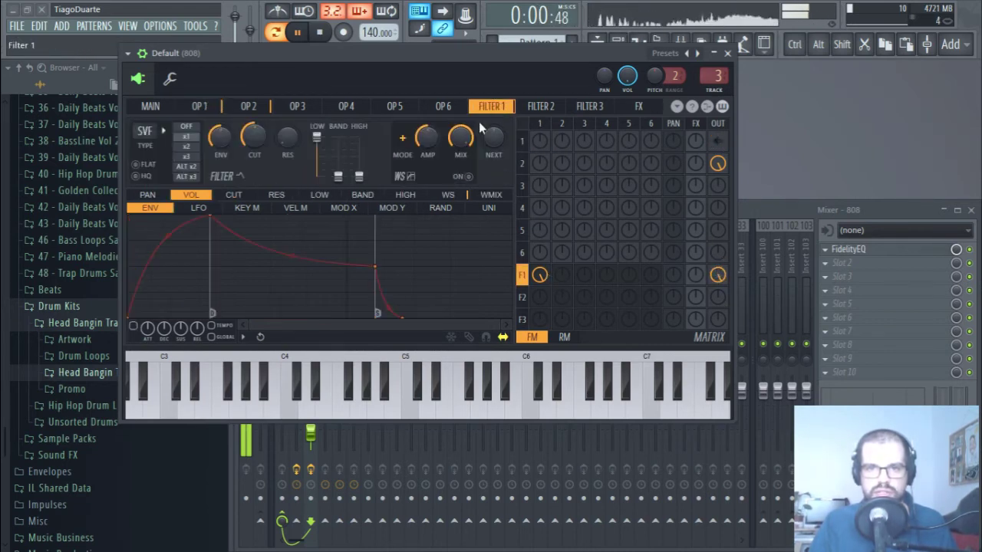
left_click(469, 177)
left_click(402, 139)
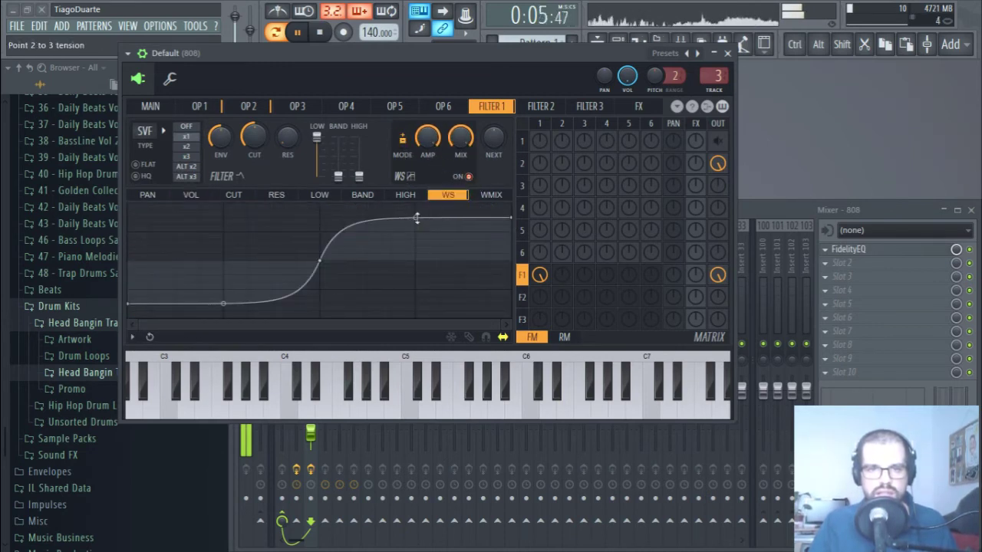
left_click_drag(415, 218, 415, 259)
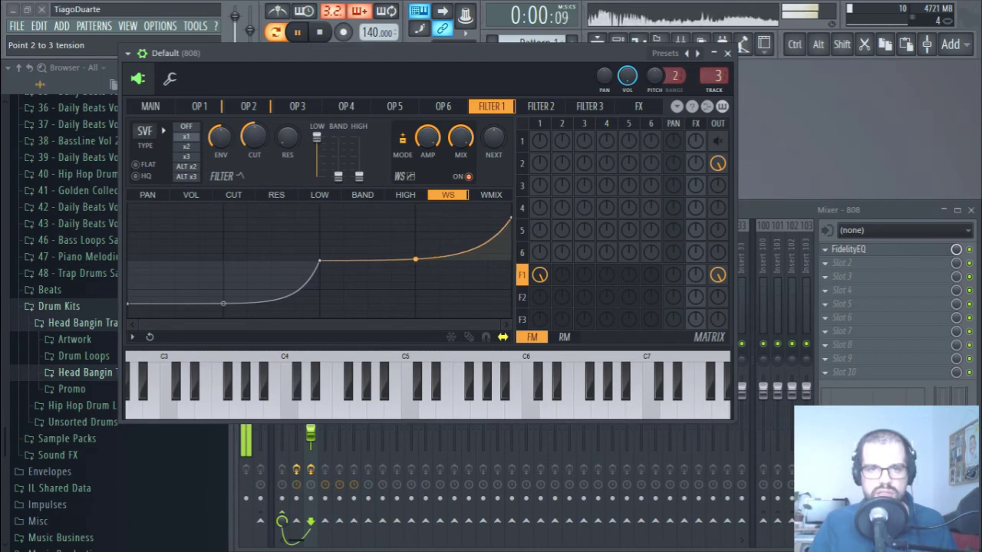
right_click(247, 304)
left_click_drag(246, 303, 192, 211)
right_click(335, 262)
left_click_drag(335, 263, 371, 311)
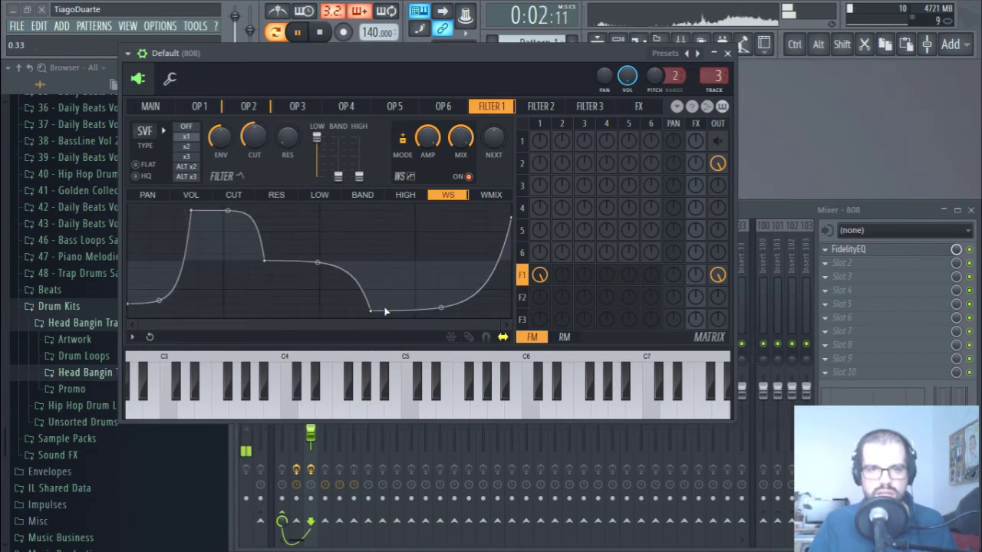
right_click(421, 247)
left_click_drag(421, 247, 438, 224)
left_click_drag(409, 308, 405, 226)
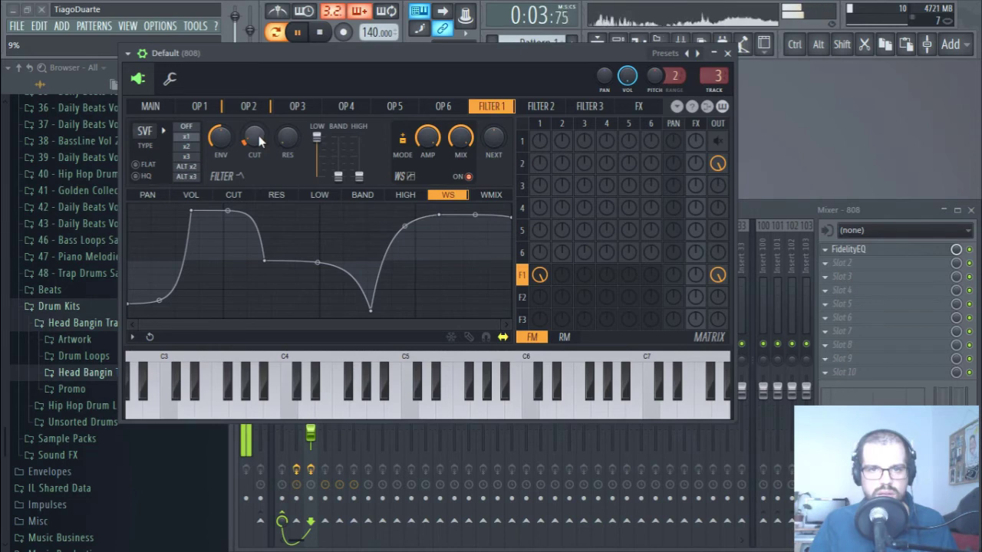
Send filter 1 to the effects section at full level and open the effects settings
left_click(196, 110)
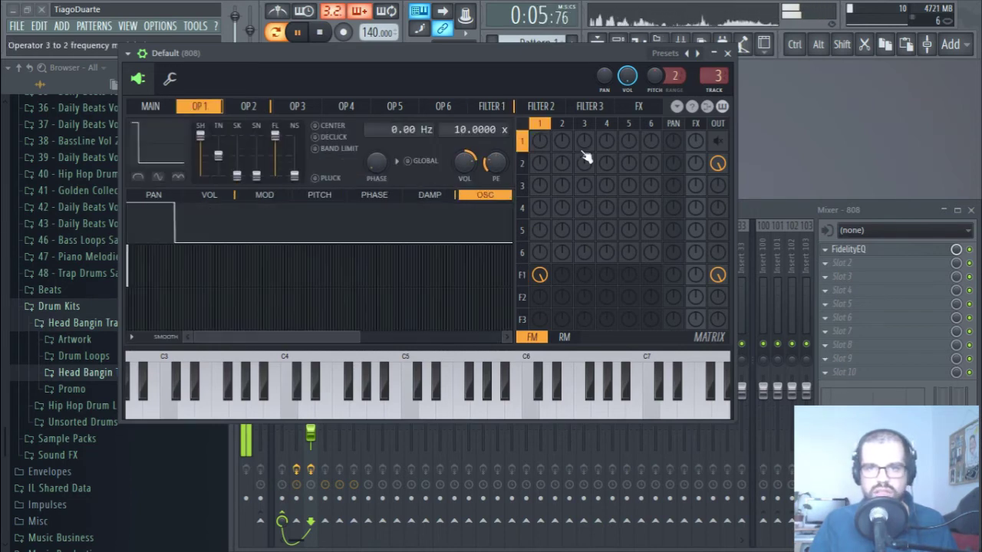
left_click(697, 278)
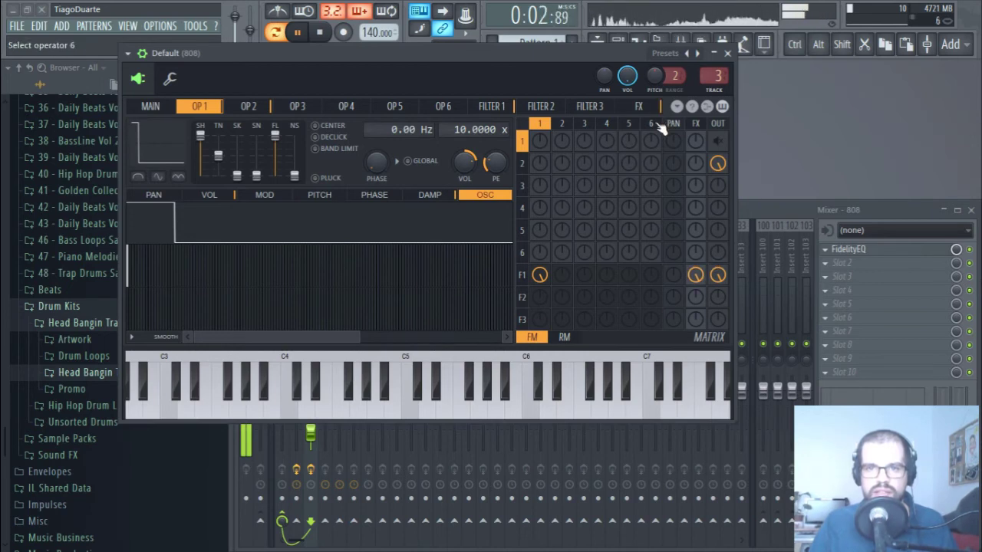
left_click(638, 106)
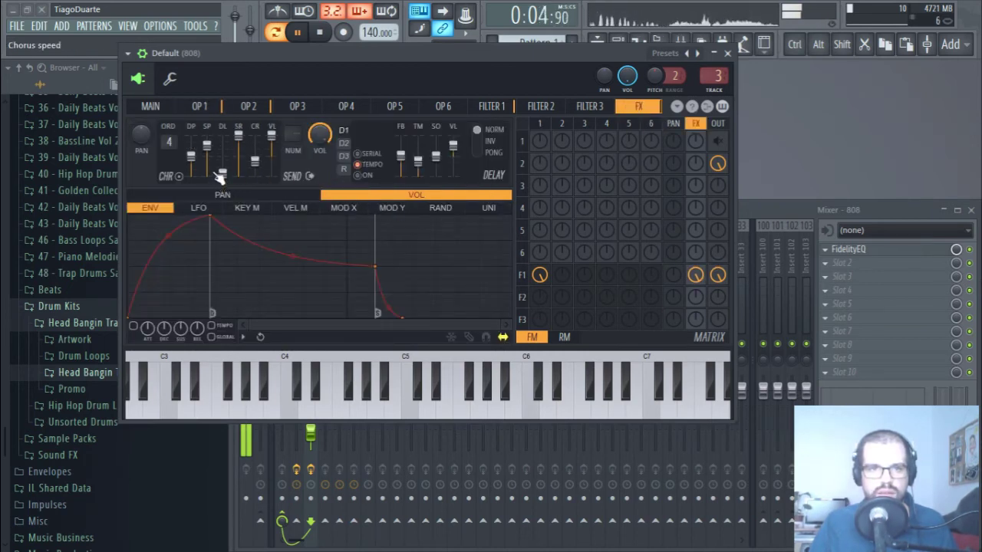
Set operator 1's ratio to 2 and try its absolute waveform option, a lower shape and a pre-filter of zero
left_click(198, 107)
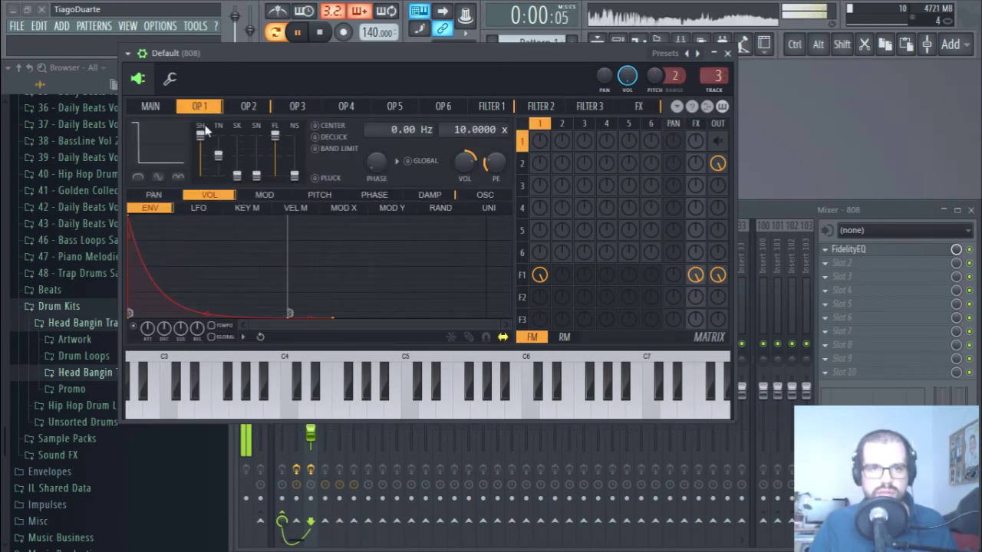
left_click_drag(205, 132, 199, 157)
left_click(178, 177)
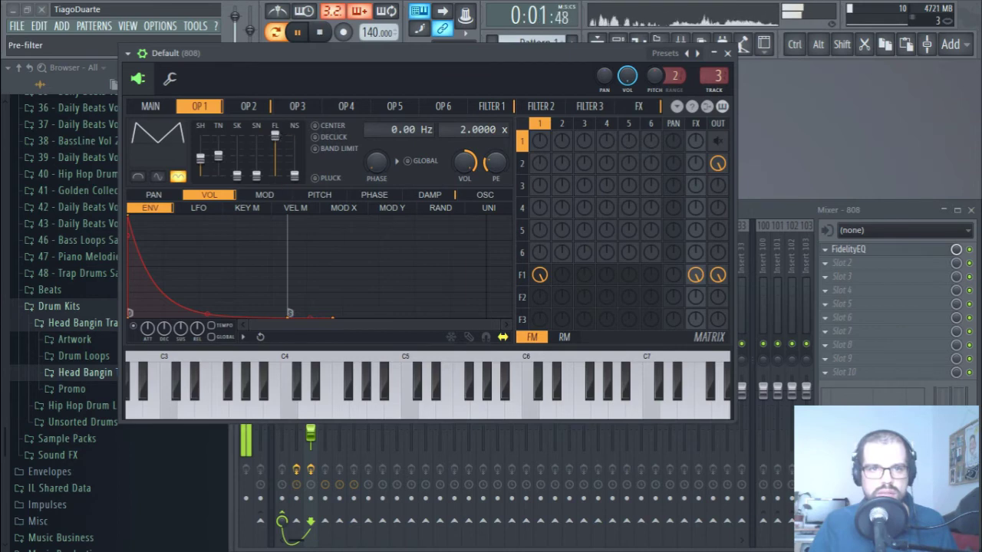
left_click_drag(277, 135, 199, 146)
left_click(177, 178)
left_click(157, 178)
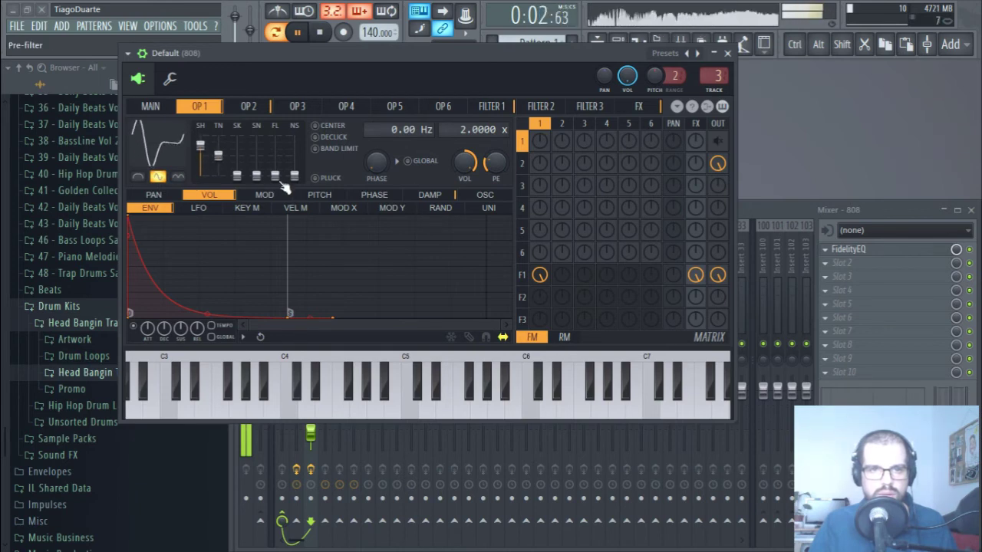
Raise operator 1's pre-filter to just under 90%, switch off its waveform options and set its shape high for a near-square wave
left_click_drag(274, 176, 218, 156)
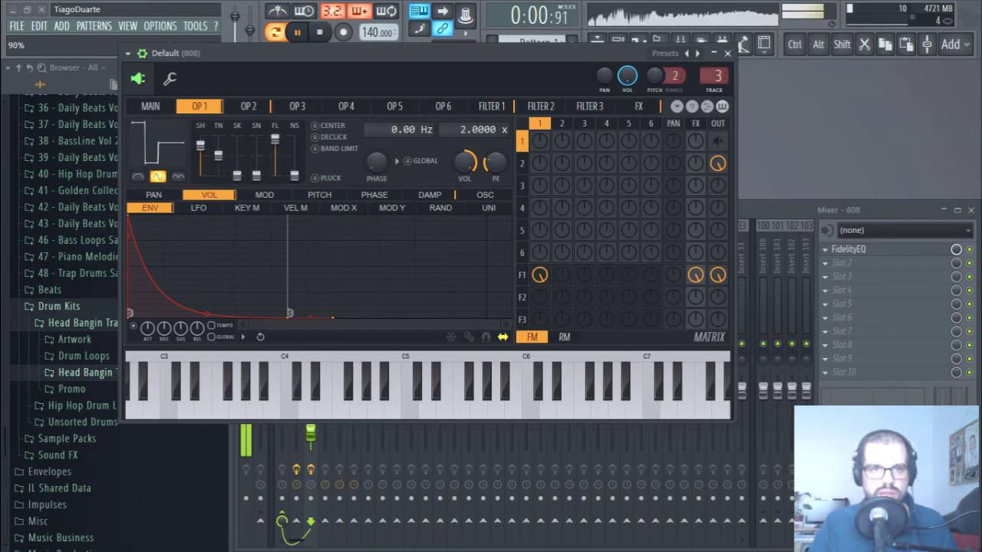
left_click_drag(275, 138, 274, 143)
left_click(178, 177)
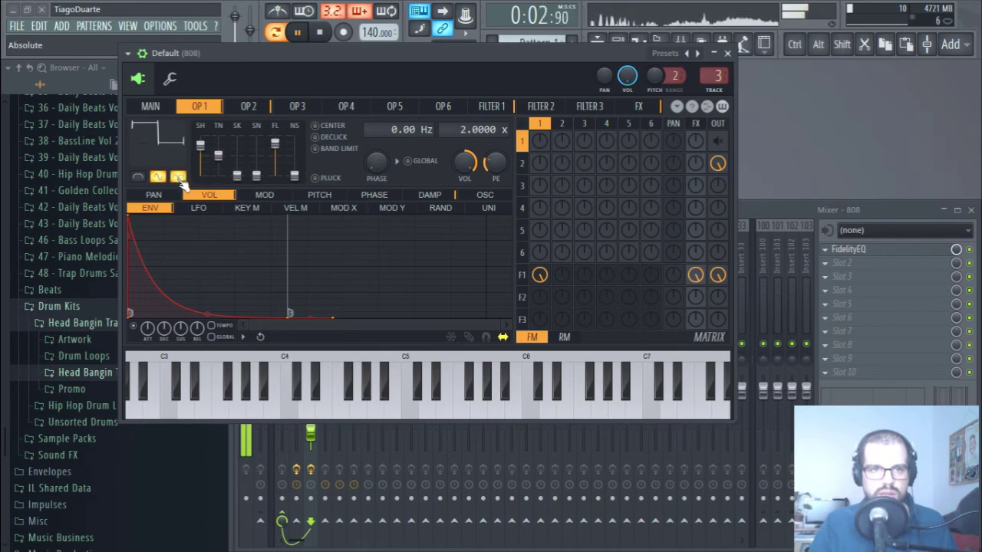
left_click(178, 177)
left_click(158, 177)
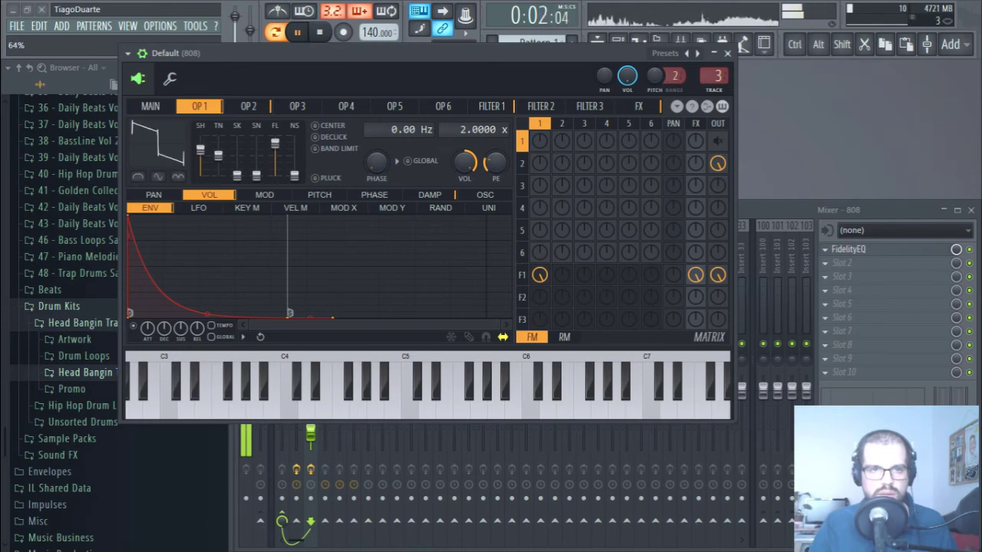
mouse_move(199, 148)
left_mouse_down()
mouse_move(200, 173)
mouse_move(199, 144)
left_mouse_up()
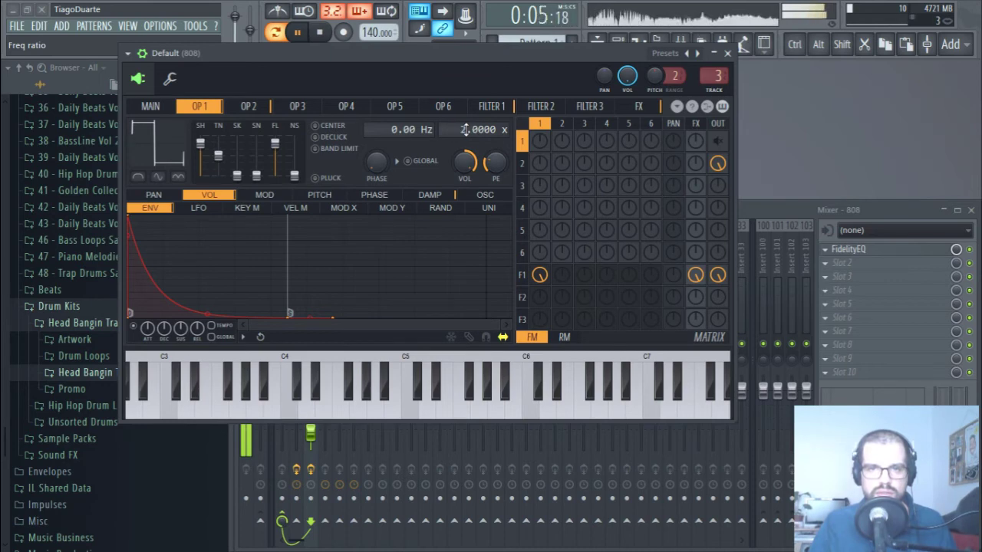
Mute operator 2's direct output and filter 1's effects send
left_click(249, 106)
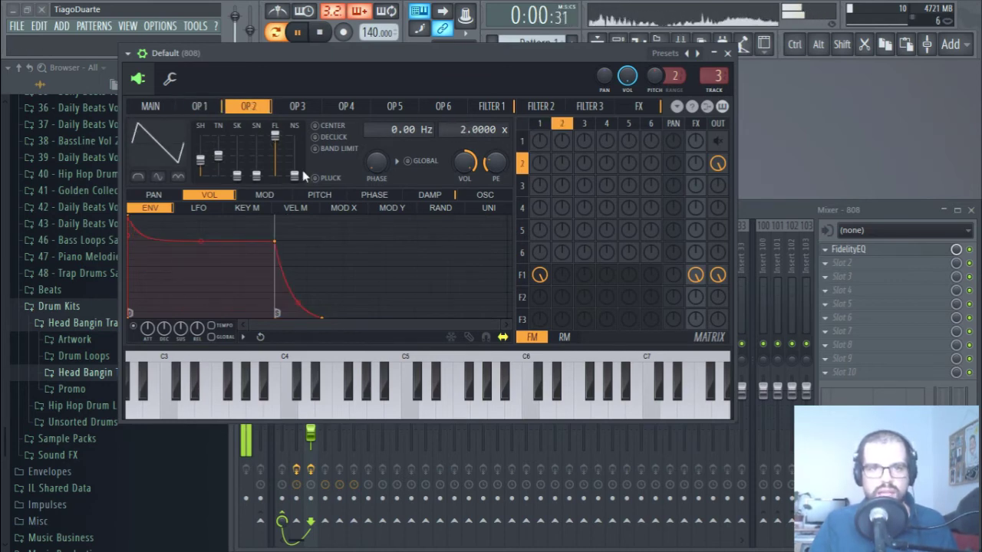
left_click(511, 107)
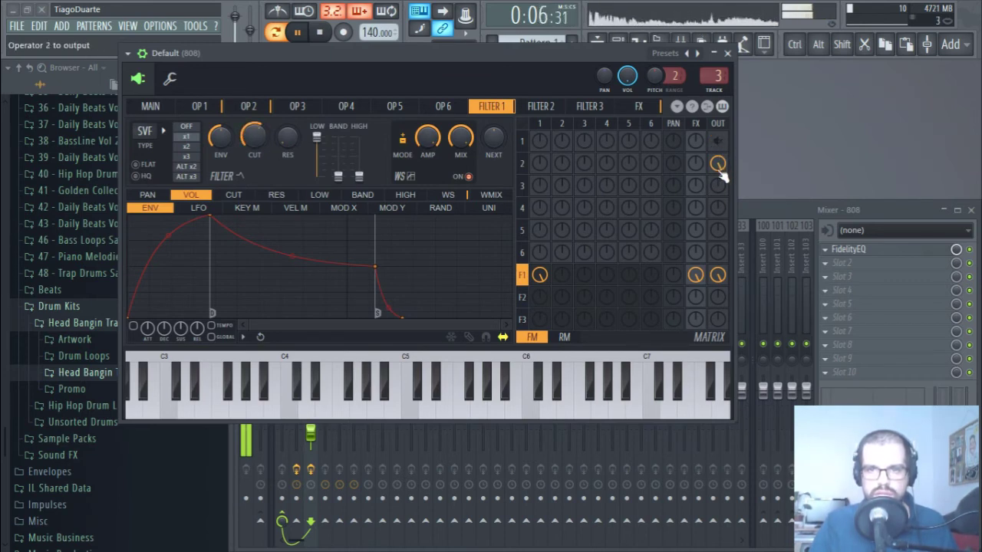
left_click_drag(720, 173, 714, 192)
left_click(696, 278)
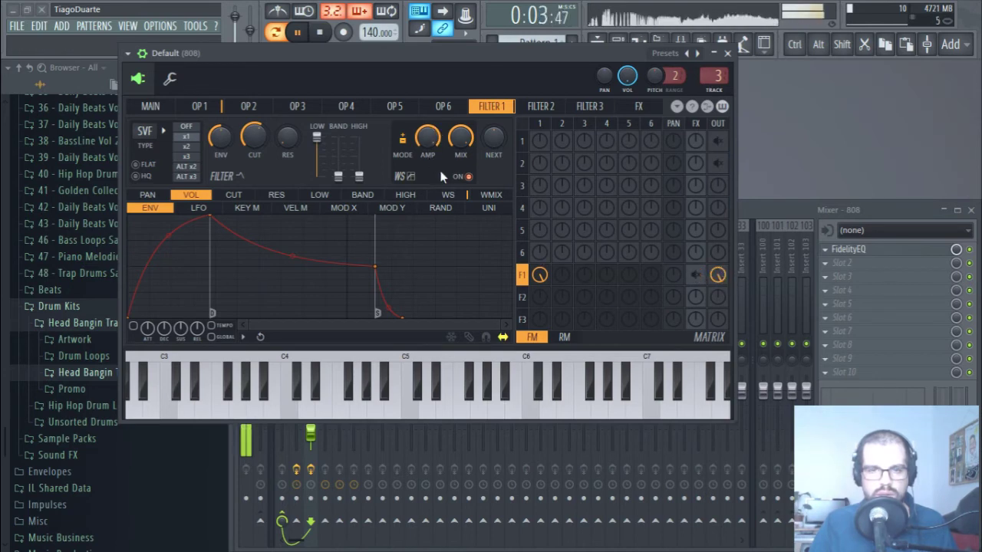
Lower filter 1's cutoff and waveshaper amp, and raise its resonance to maximum
left_click_drag(427, 138, 428, 153)
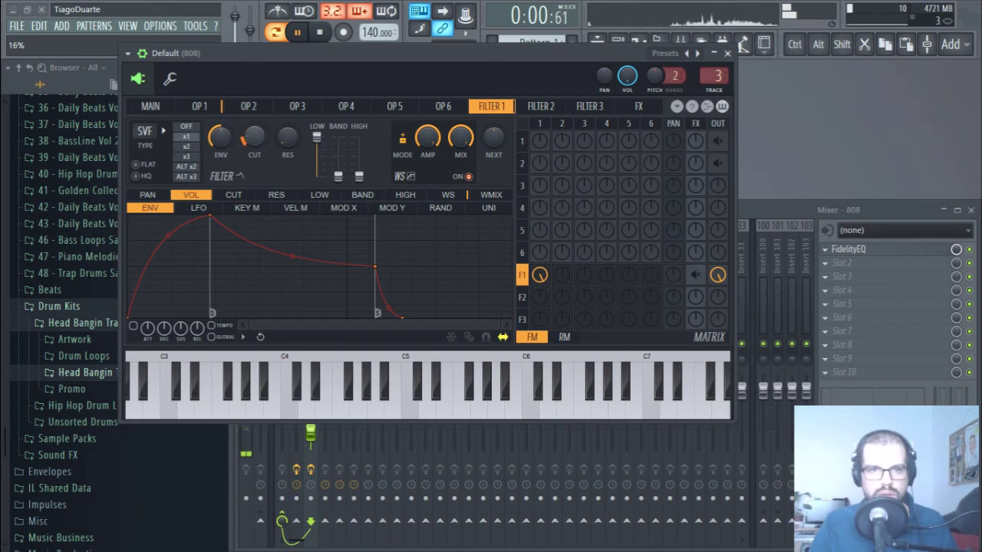
left_click_drag(254, 137, 254, 122)
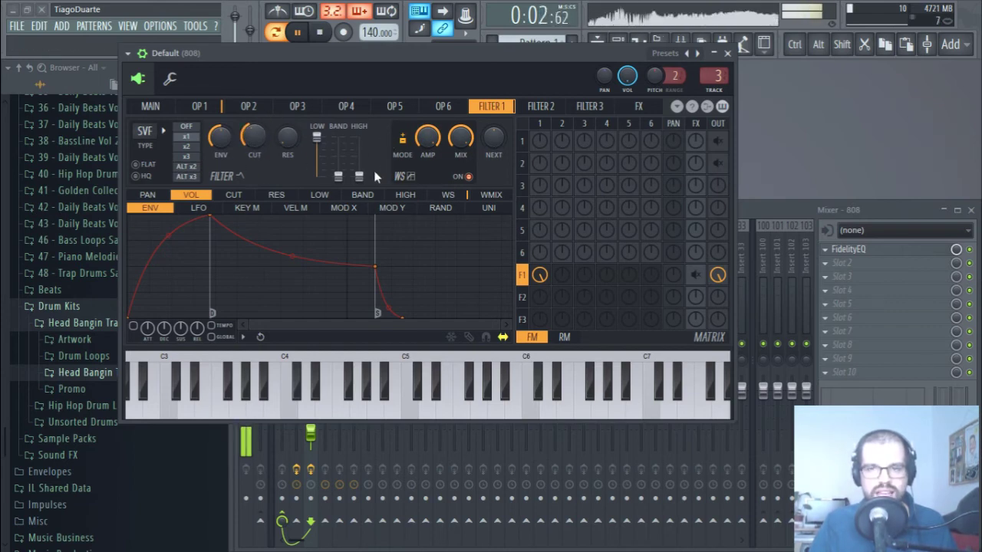
left_click_drag(431, 135, 431, 123)
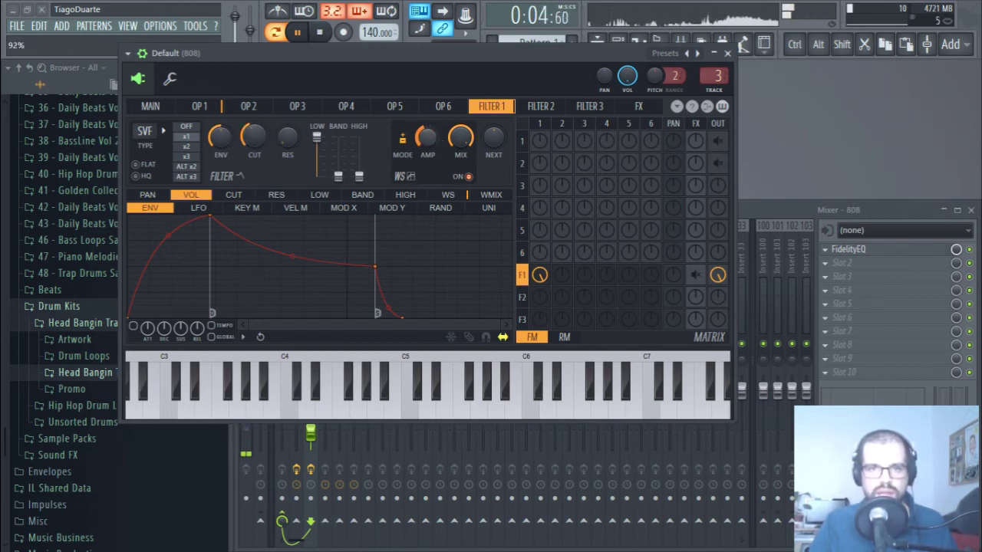
mouse_move(254, 136)
left_mouse_down()
mouse_move(254, 127)
mouse_move(254, 138)
mouse_move(288, 126)
mouse_move(254, 141)
left_mouse_up()
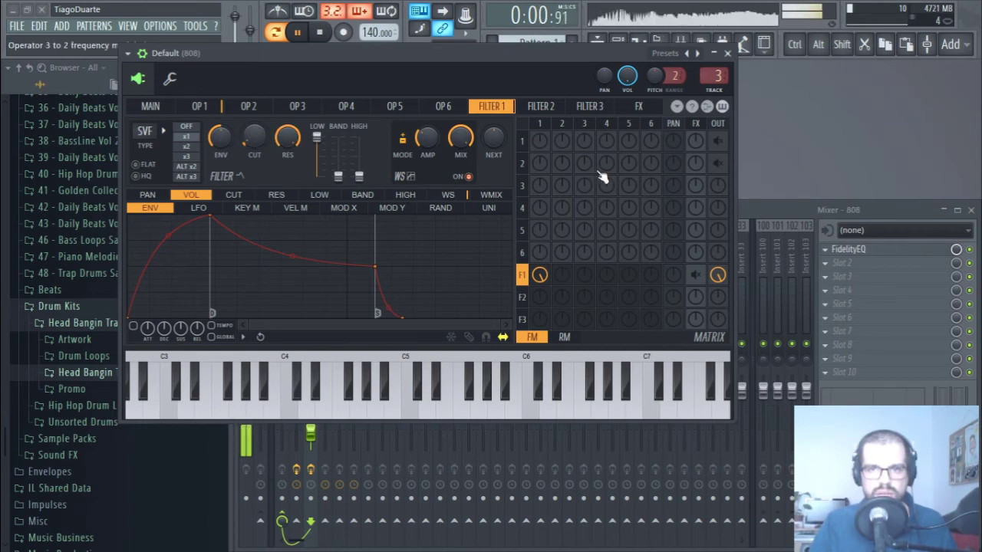
Unmute operator 2's output, lower operator 1's volume to about 39%, and add frequency modulation from operator 1 to operator 2
mouse_move(719, 164)
left_mouse_down()
mouse_move(718, 151)
mouse_move(721, 164)
left_mouse_up()
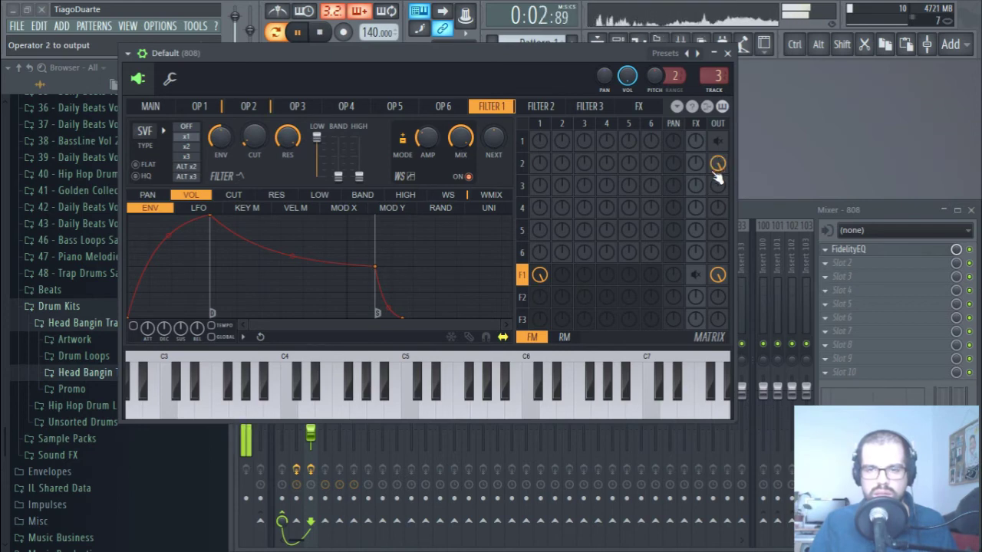
left_click(208, 109)
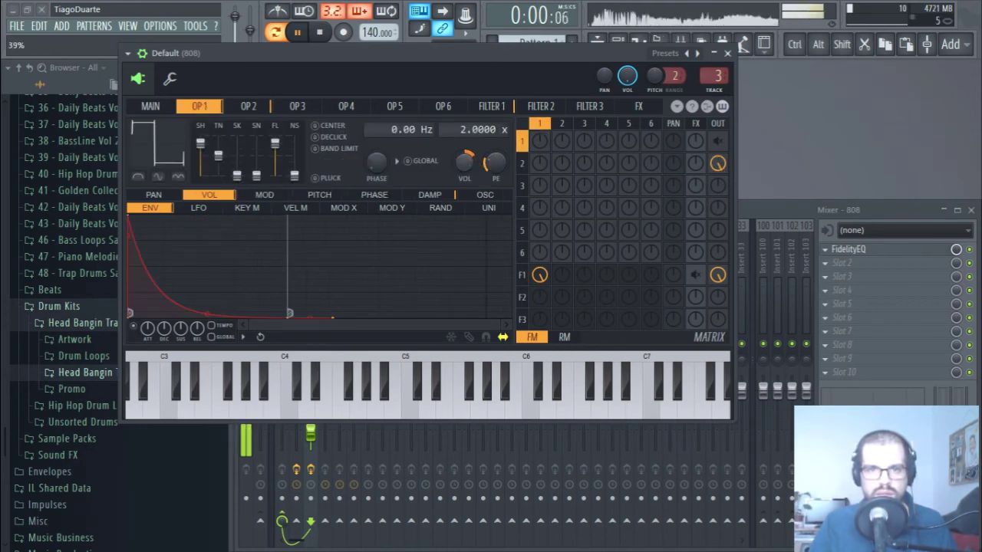
left_click(494, 108)
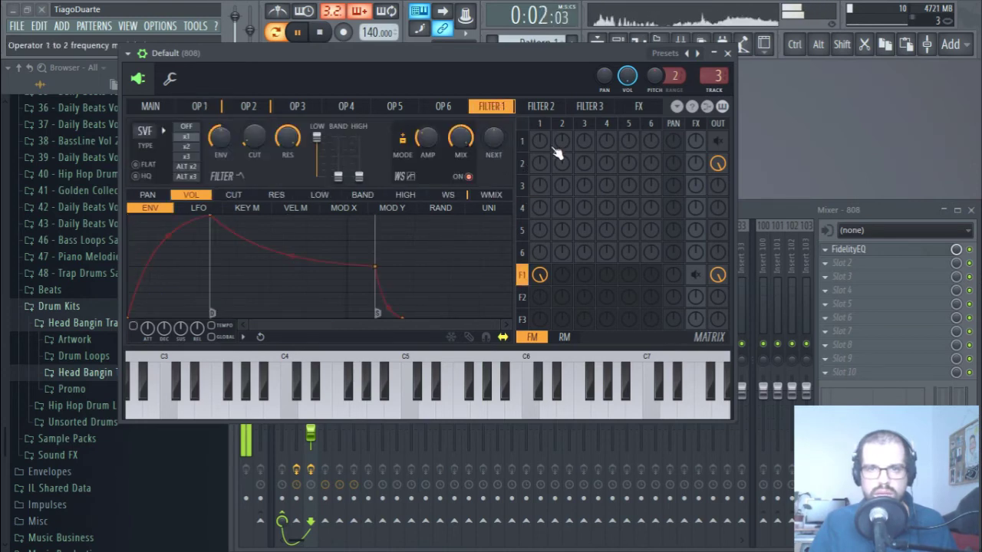
left_click_drag(539, 164, 539, 161)
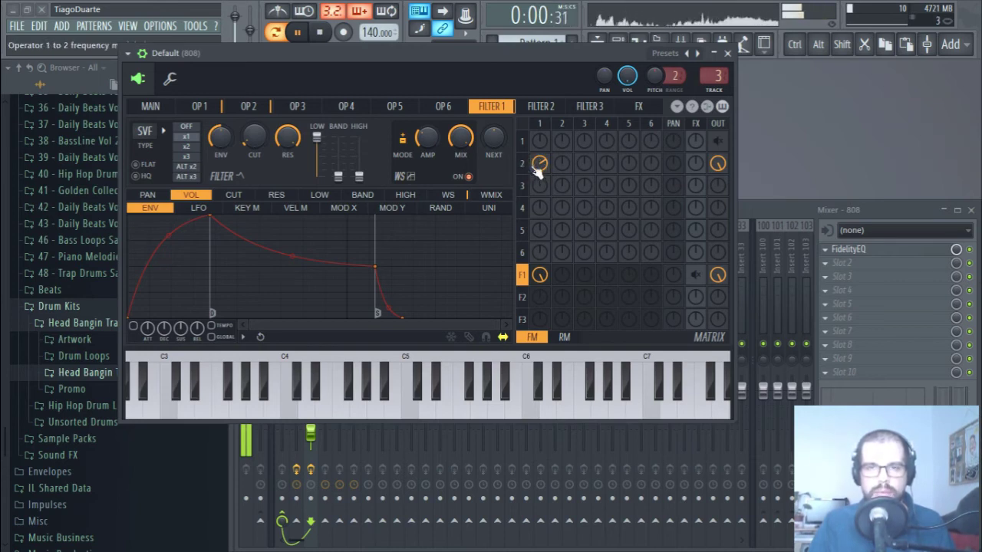
Set the operator 1 to 2 frequency modulation to about 41%, raise filter 1's effects send and mute operator 2's direct output
left_click_drag(539, 163, 540, 172)
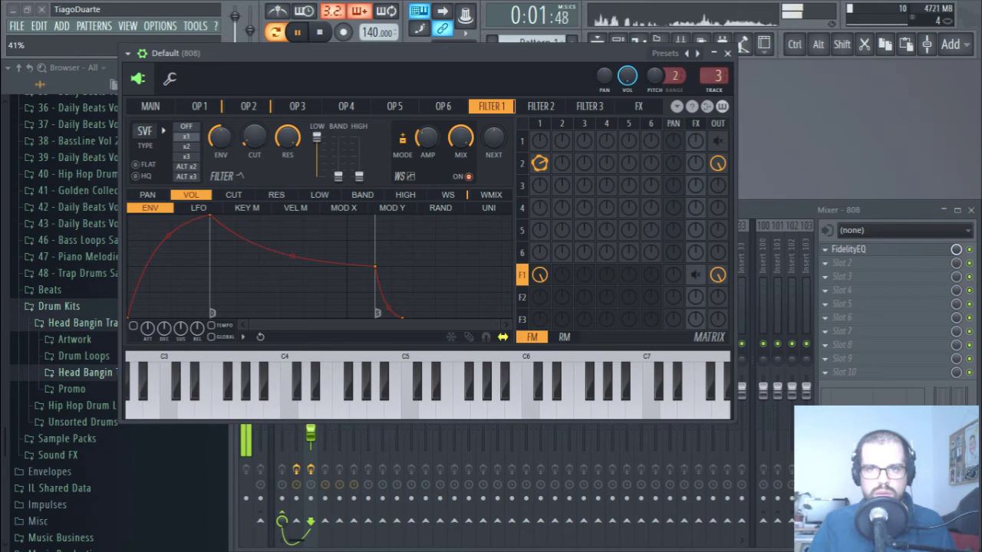
scroll(703, 280, "up", 3)
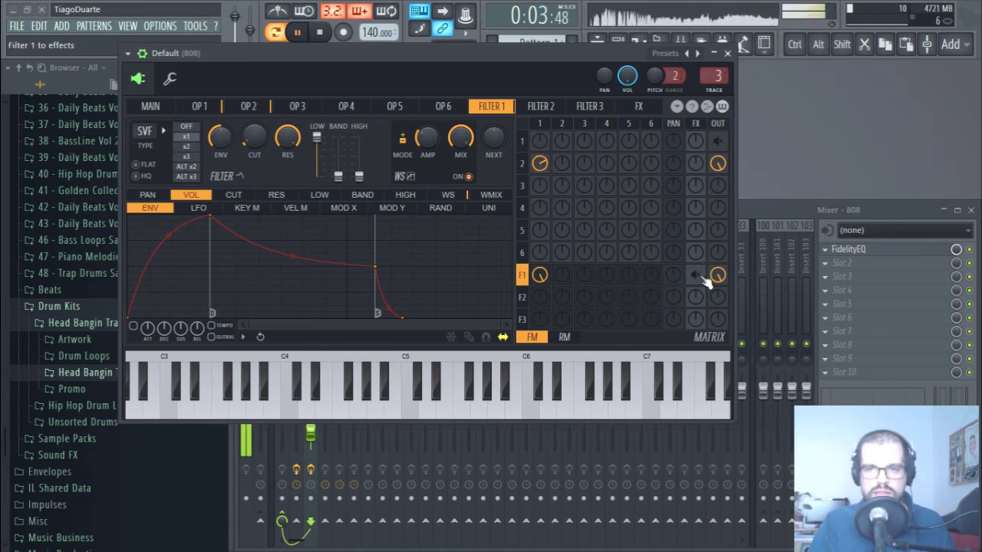
left_click_drag(703, 282, 702, 265)
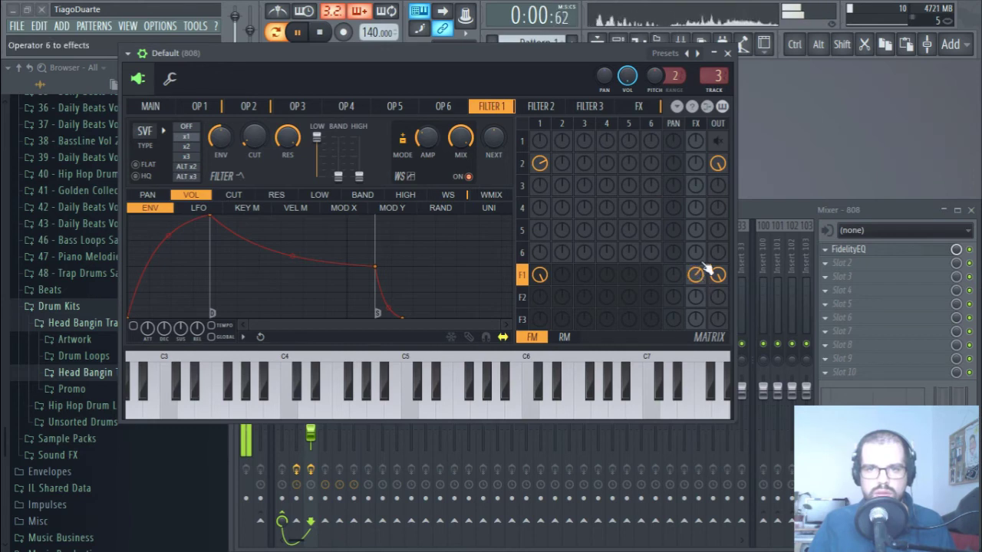
scroll(721, 166, "down", 3)
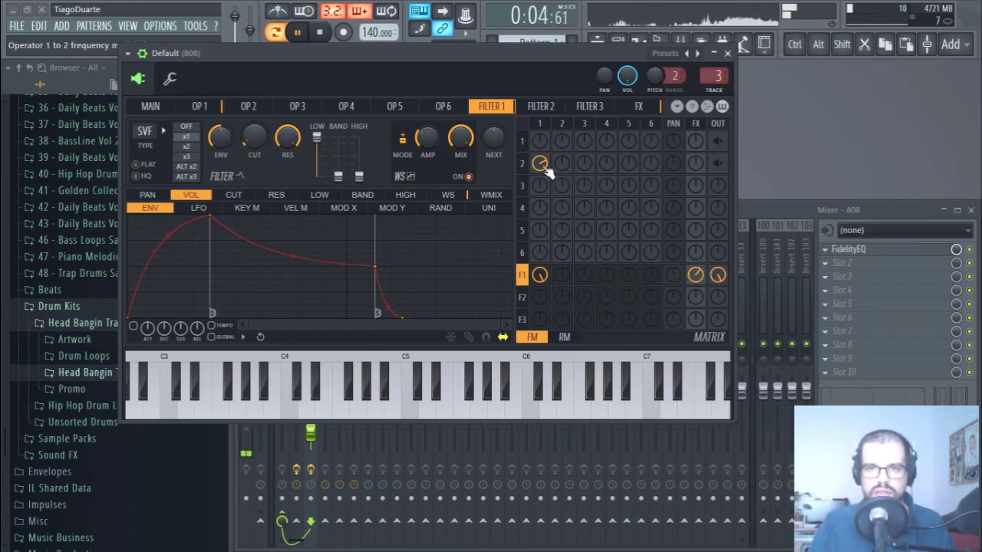
Route operator 2 instead of operator 1 into filter 2, and send filter 2 to the output at 100%
scroll(540, 297, "up", 5)
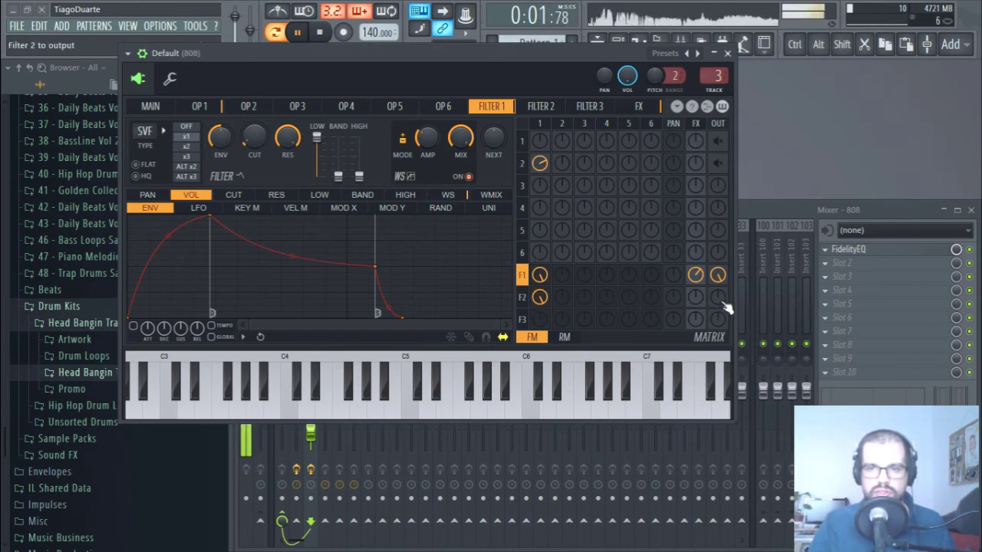
scroll(722, 309, "up", 5)
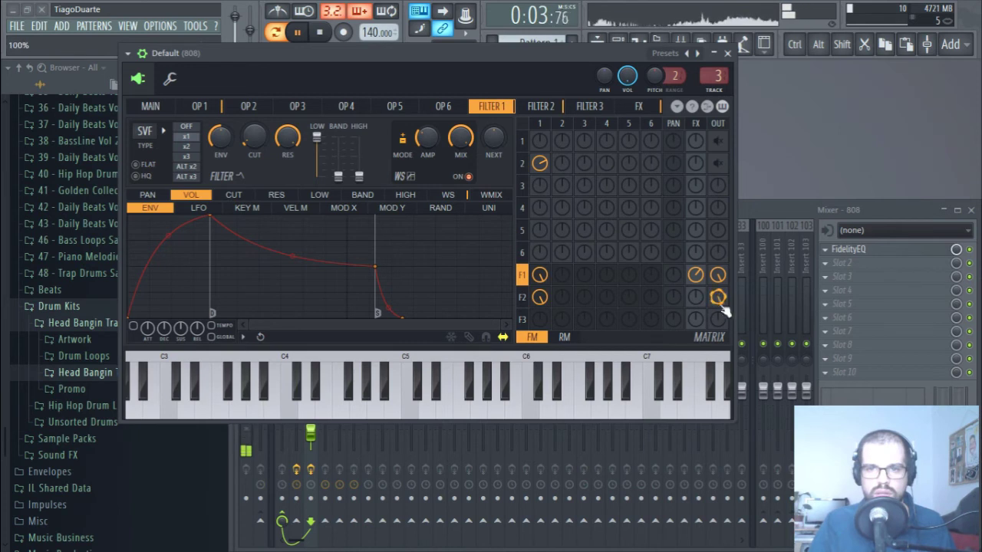
left_click(547, 108)
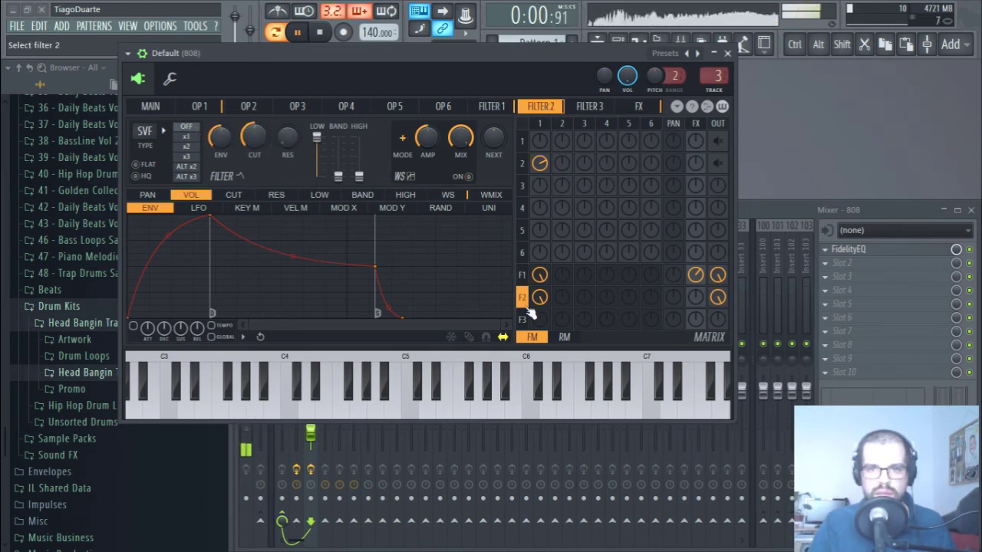
scroll(541, 299, "down", 5)
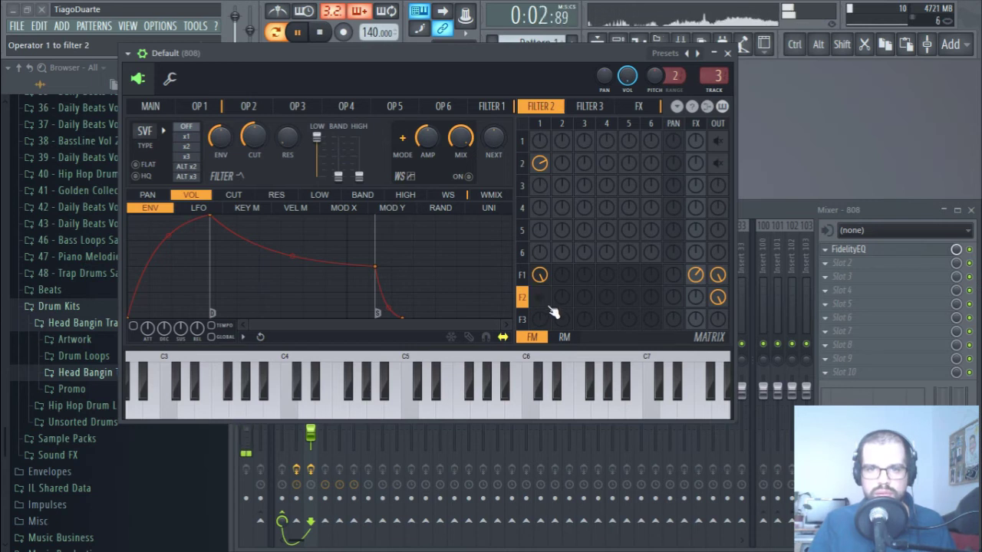
scroll(562, 298, "up", 5)
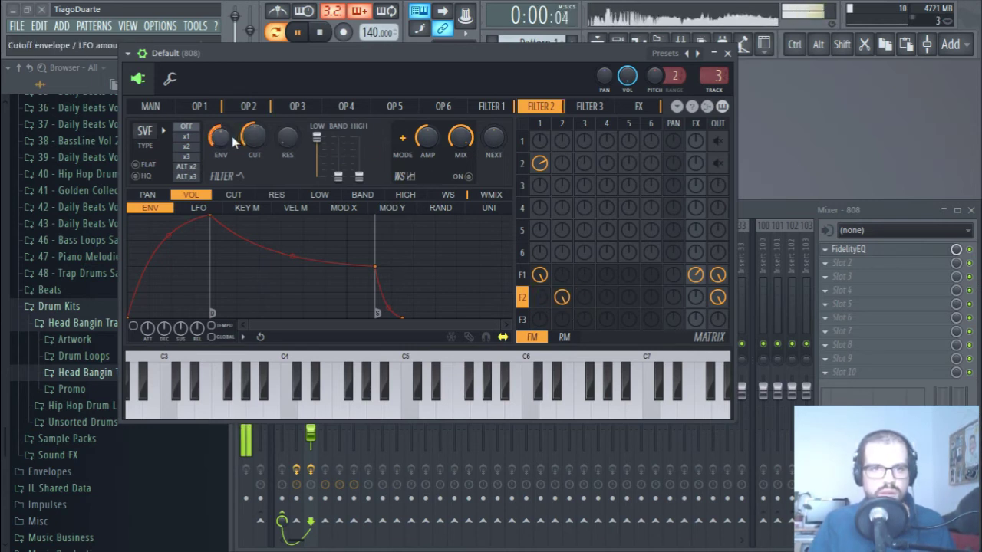
Lower filter 2's cutoff and enable its waveshaper in unipolar mode with a reduced amp
left_click_drag(232, 136, 232, 122)
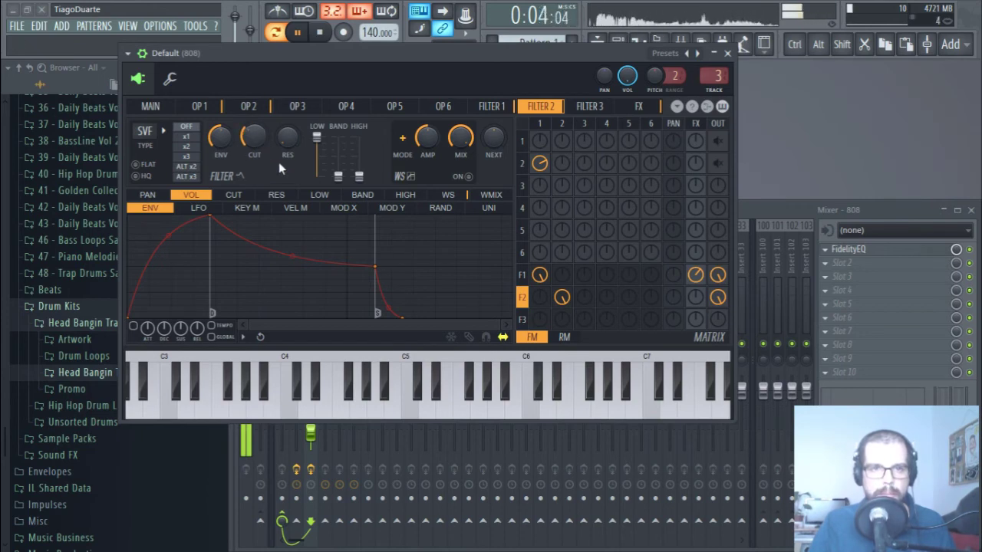
left_click(448, 194)
left_click(468, 176)
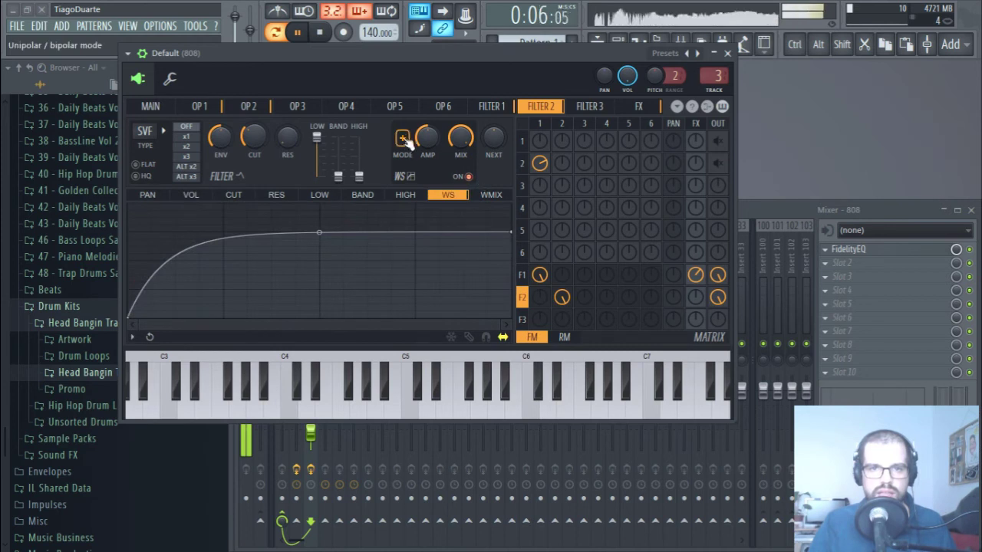
left_click(402, 140)
left_click_drag(427, 138, 427, 129)
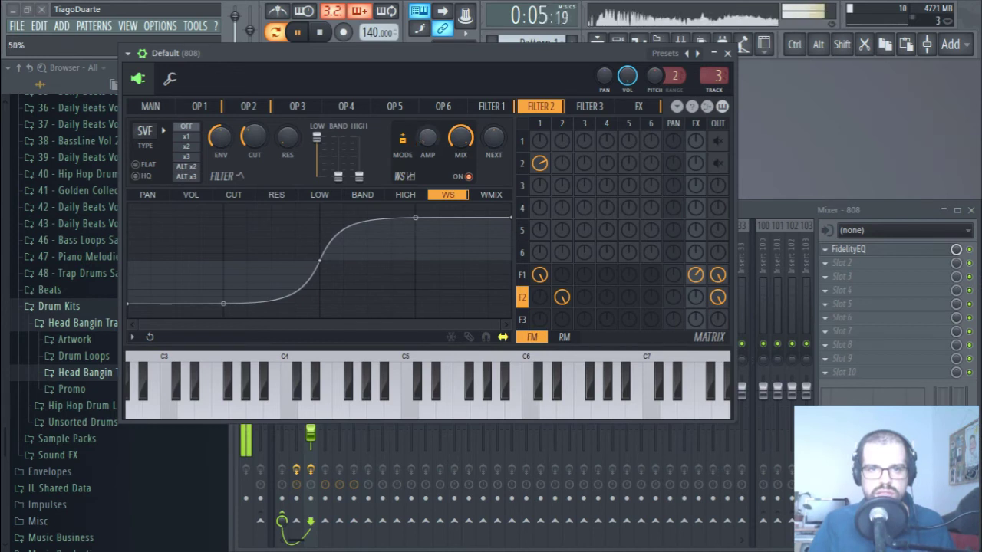
mouse_move(428, 138)
left_mouse_down()
mouse_move(427, 129)
mouse_move(427, 141)
left_mouse_up()
left_click(403, 146)
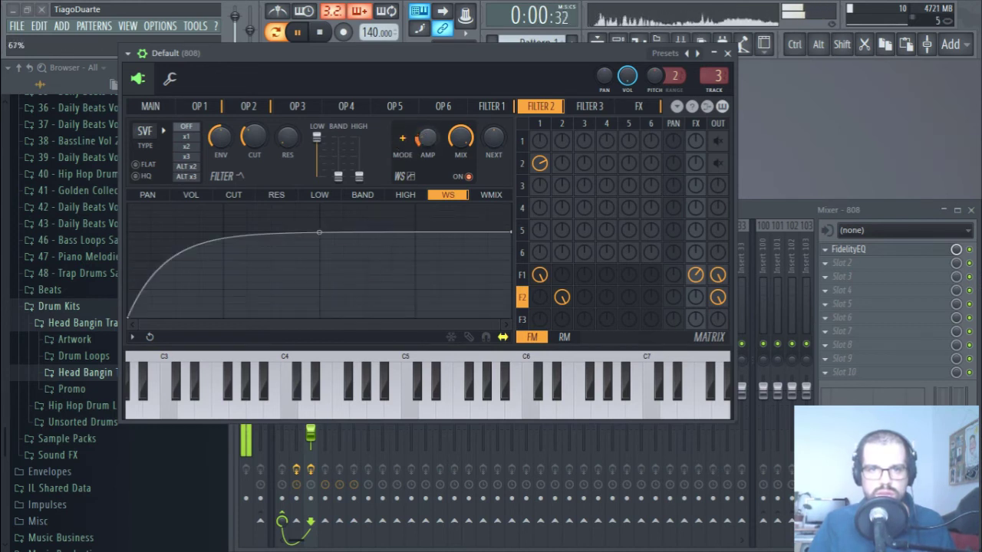
left_click(469, 178)
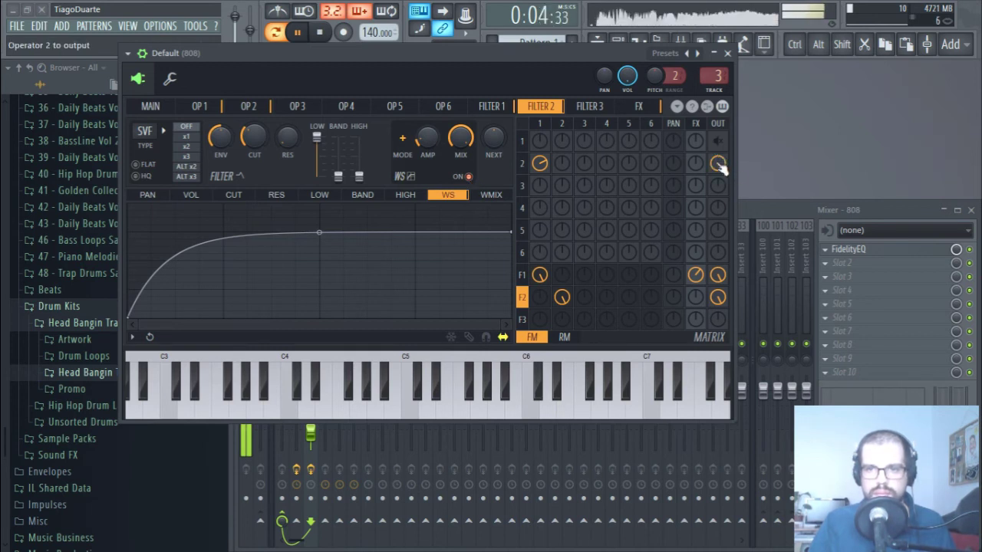
Turn operator 2's direct output down to zero, lower filter 2's output to 81%, and raise operator 2's shape to a square wave
left_click_drag(720, 167, 718, 174)
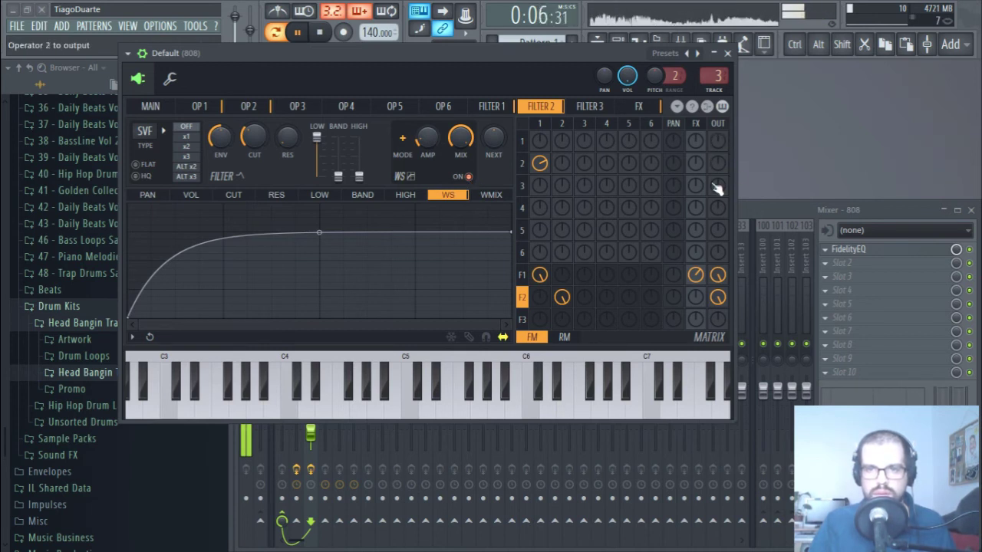
left_click_drag(717, 297, 717, 292)
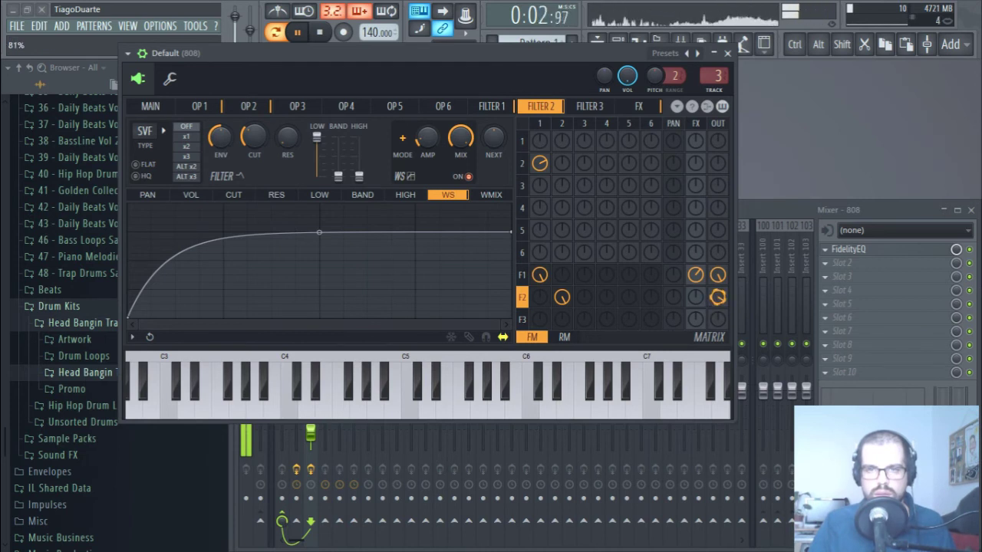
left_click(540, 165)
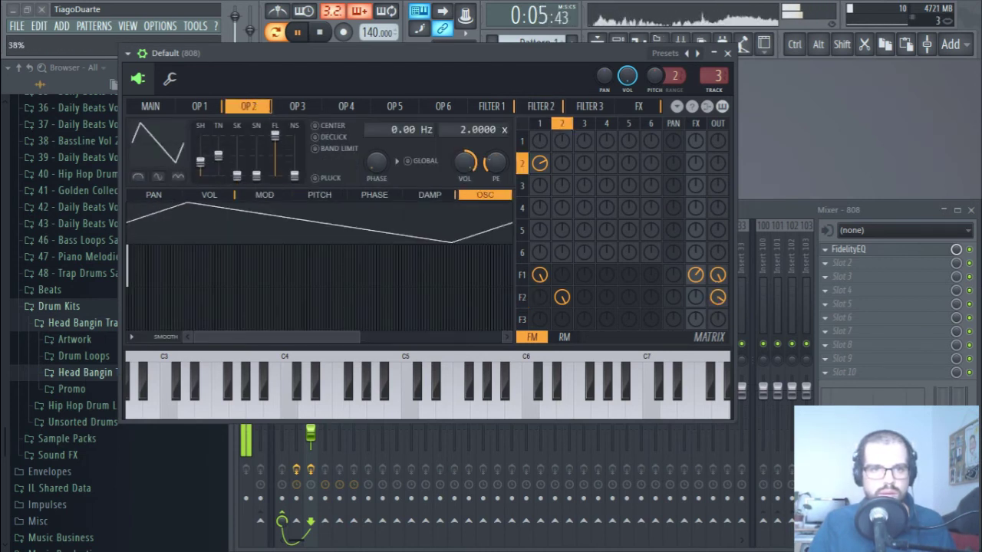
mouse_move(199, 161)
left_mouse_down()
mouse_move(199, 139)
mouse_move(203, 147)
left_mouse_up()
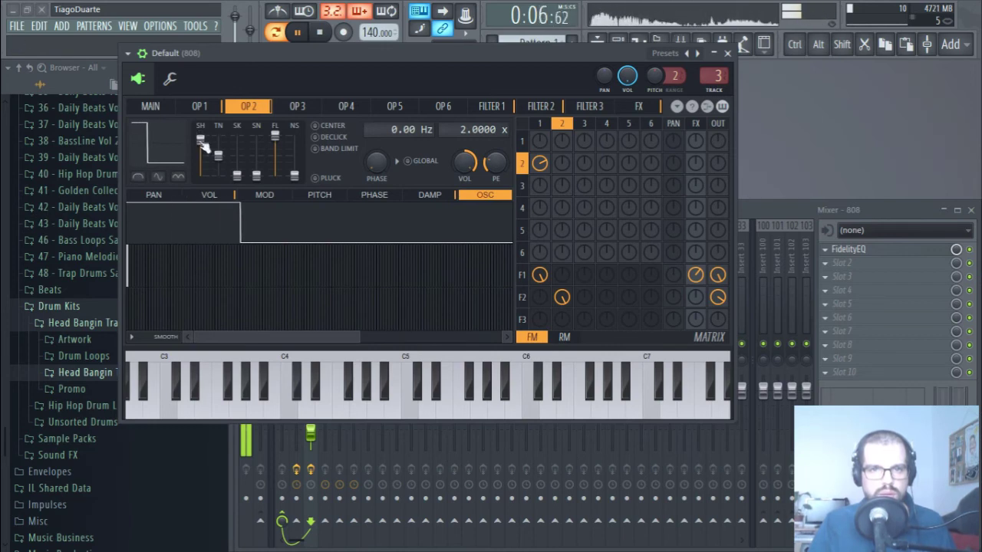
Check the low-pass frequency in the FidelityEQ on the 808 mixer track
left_click(727, 53)
left_click(852, 250)
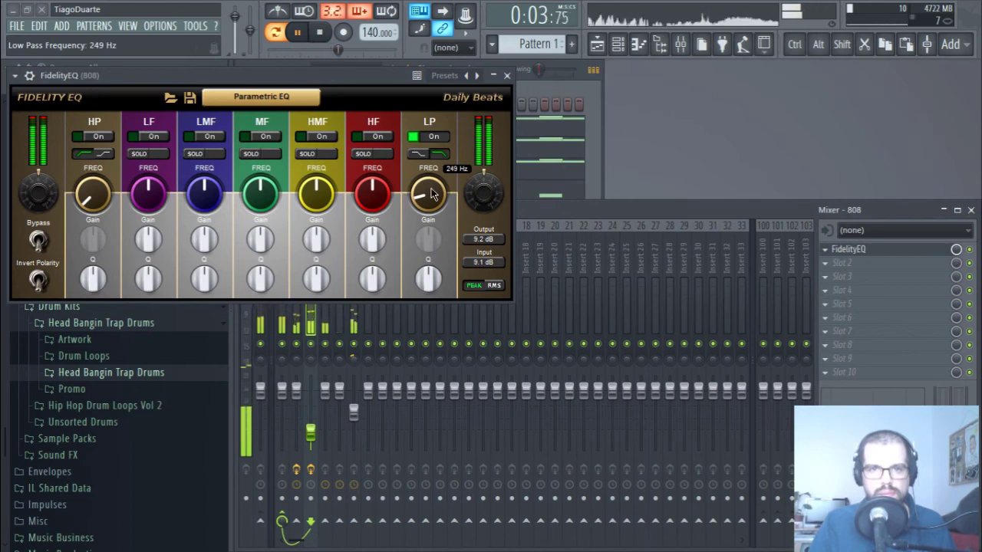
left_click(507, 76)
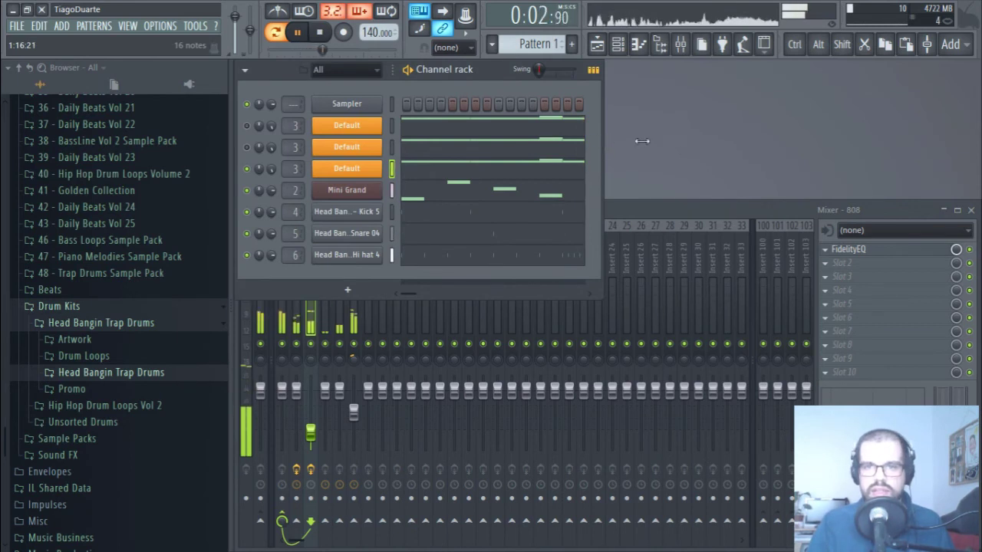
Stop playback, hide the browser and widen the channel rack to show the full pattern length
left_click_drag(642, 140, 968, 142)
key("space")
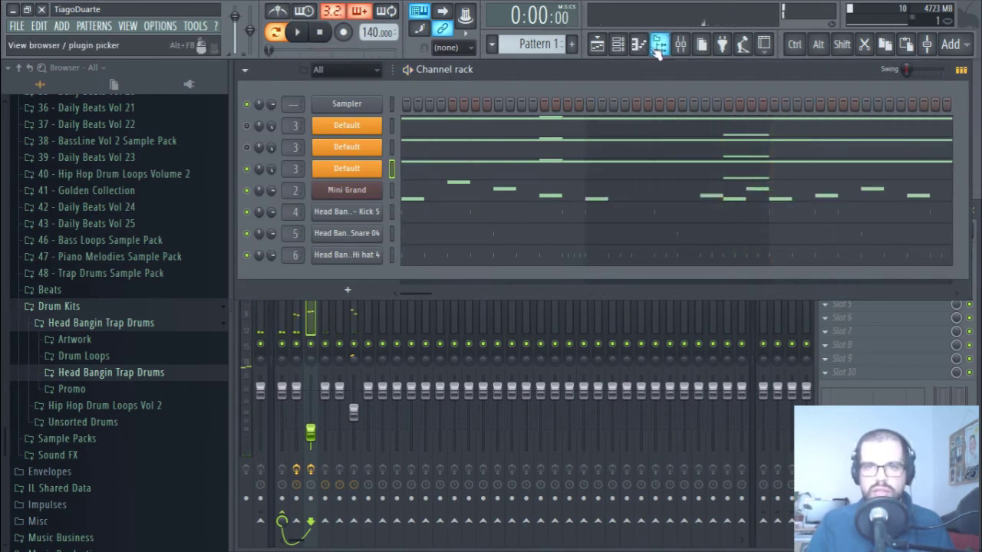
left_click(657, 46)
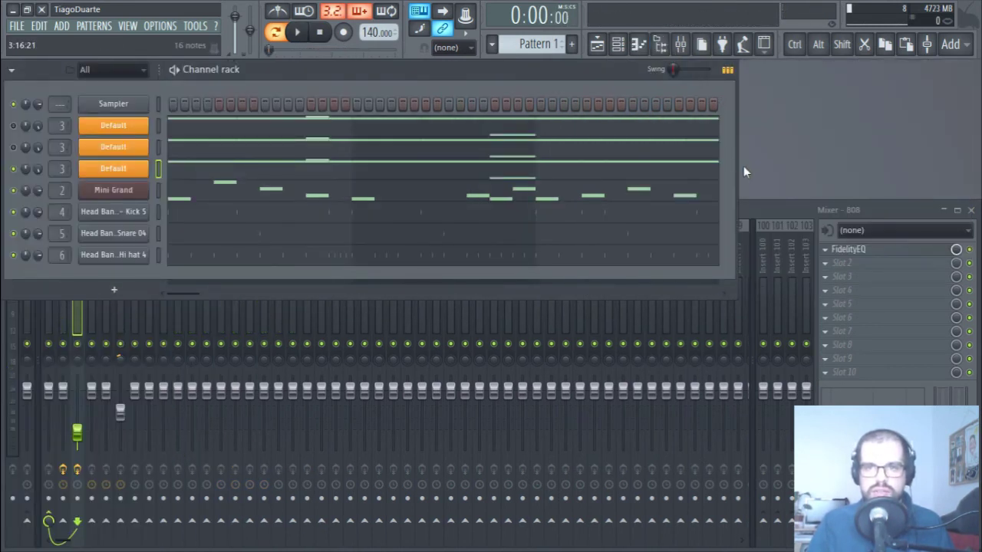
left_click_drag(736, 151, 920, 150)
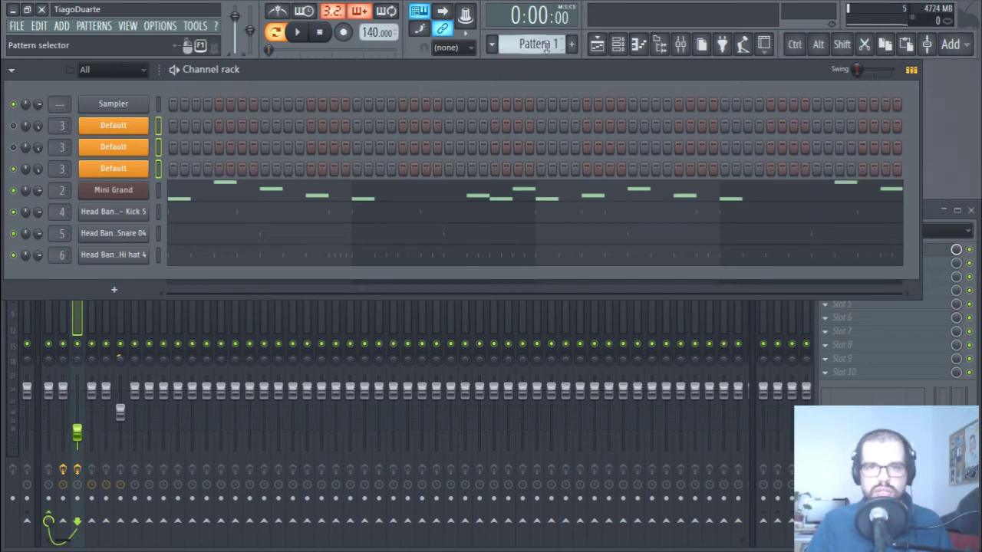
Create a new pattern named 808 1 and paste the notes of the three Default channels into it
key("F4")
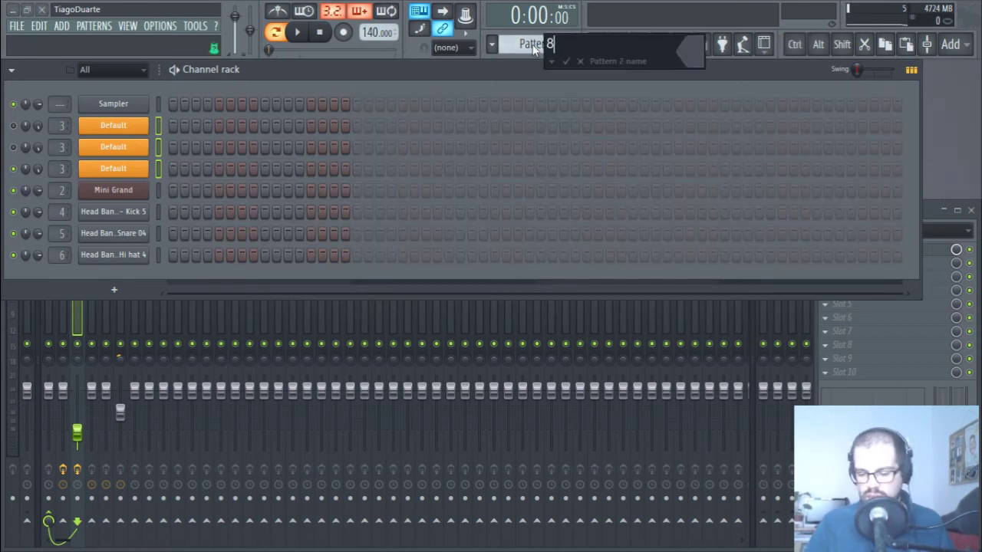
type("808 1")
key("Return")
key("ctrl+v")
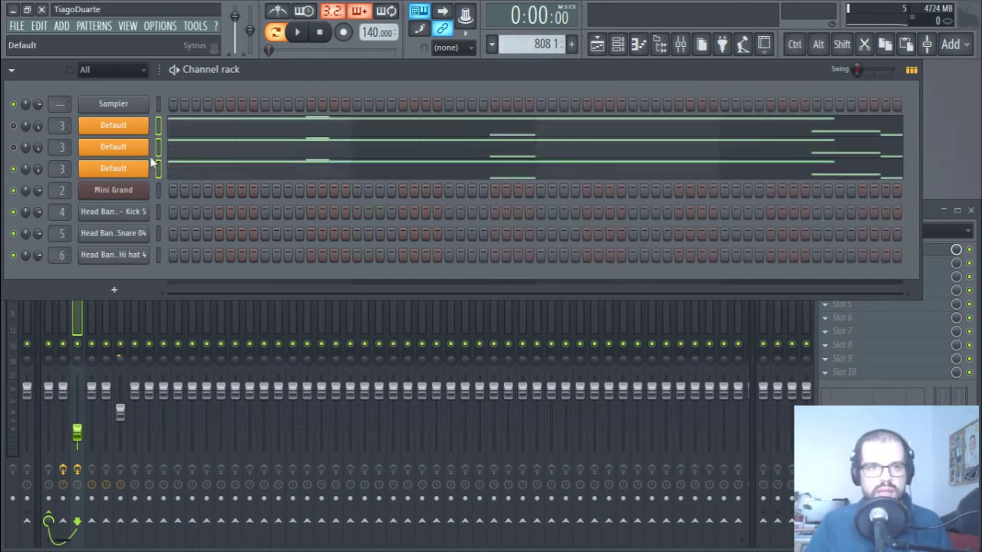
Move the second and third Default channels' notes from pattern 808 1 into a new pattern named 8082 2
left_click_drag(159, 147, 157, 177)
key("ctrl+x")
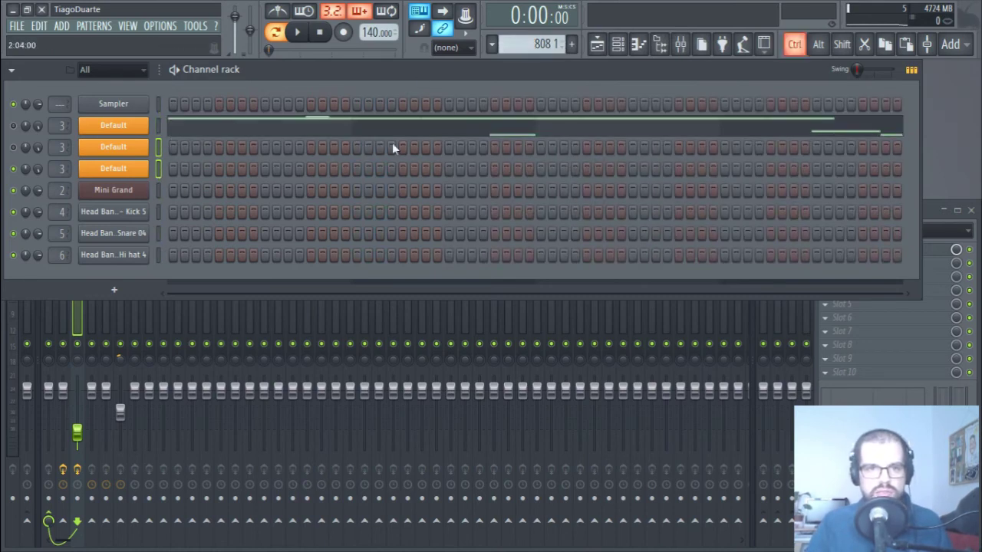
key("F4")
type("808")
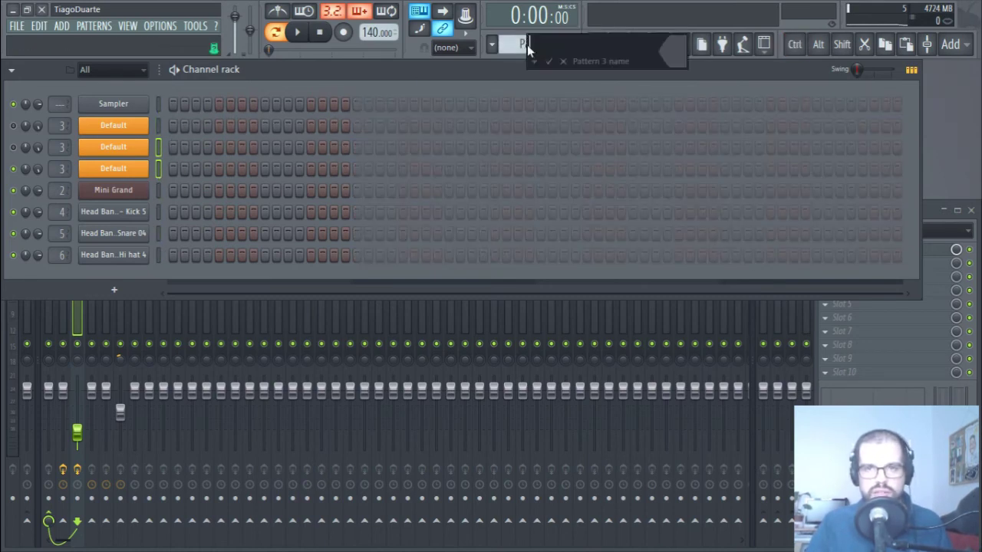
type("2 2")
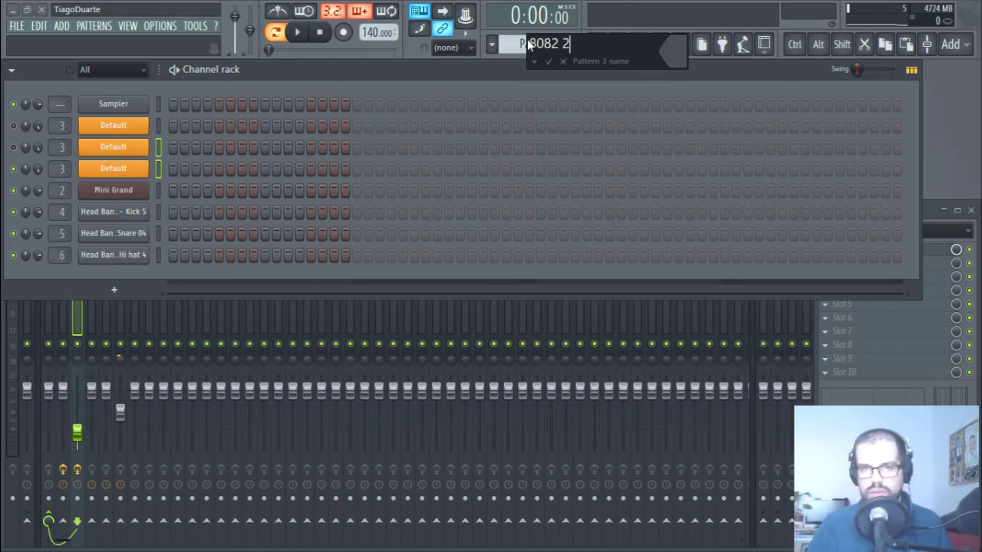
key("Return")
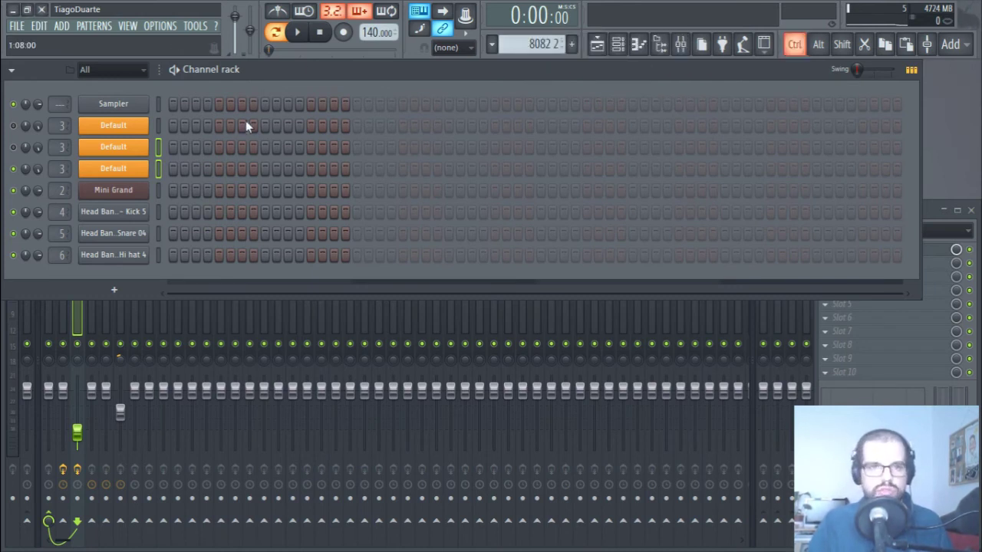
key("ctrl+v")
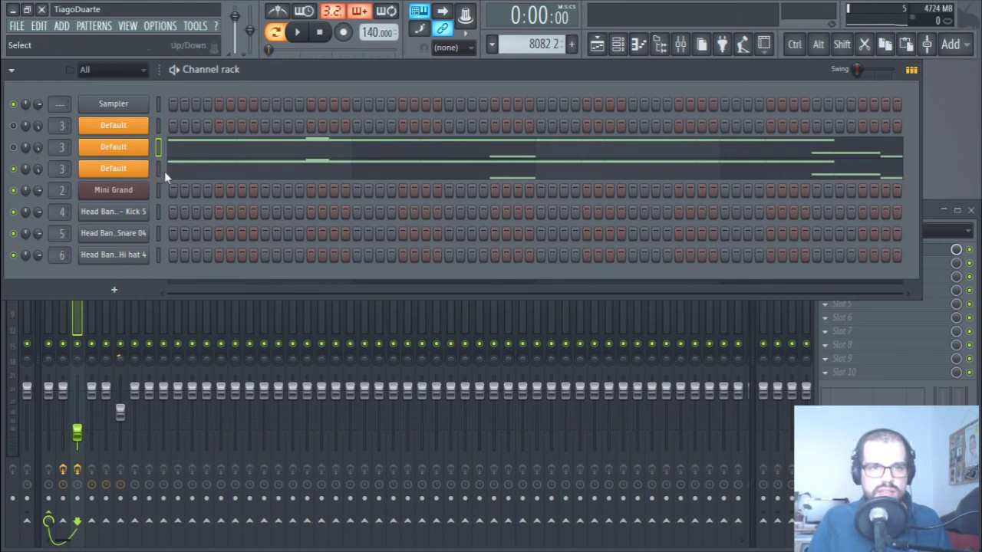
Move the third Default channel's notes from pattern 8082 2 into a new pattern named 808 3
left_click(160, 170)
key("ctrl+x")
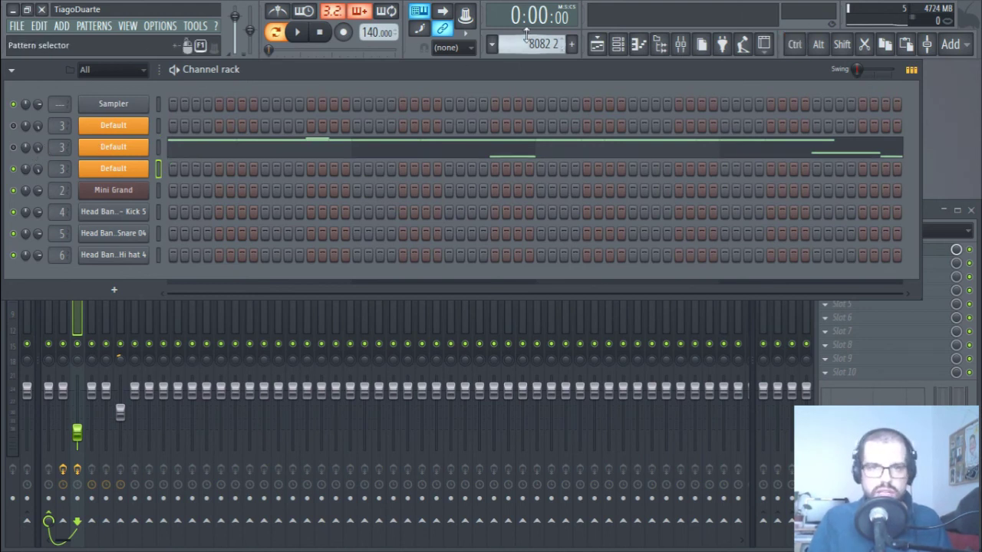
key("F4")
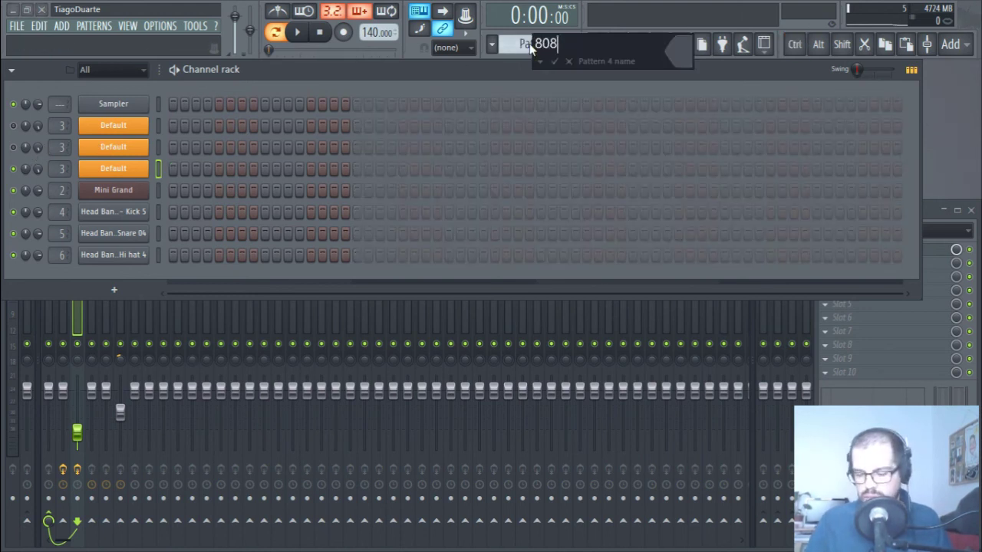
type("808 3")
key("Return")
key("ctrl+v")
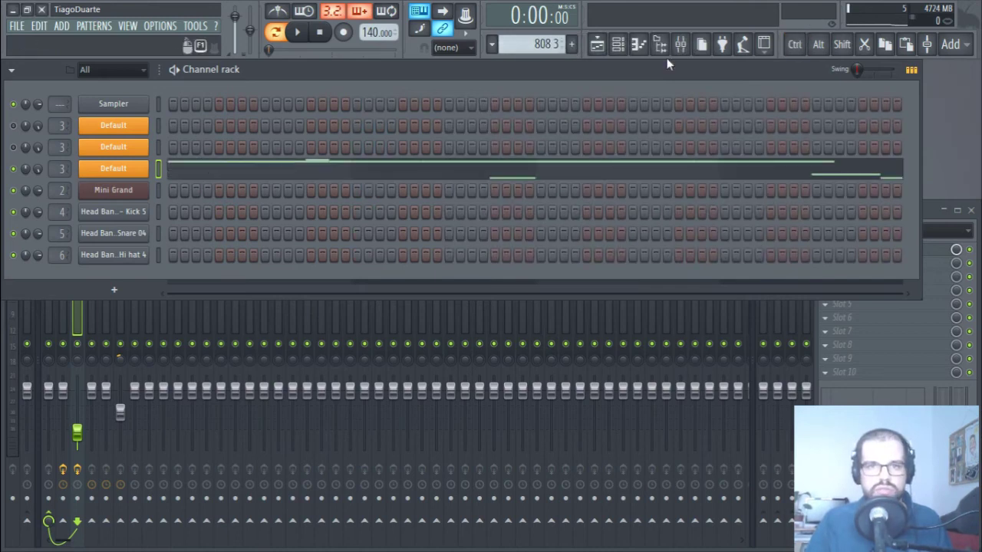
Place Pattern 1 at bars 1 and 5 on playlist track 1 and play it in song mode
left_click(597, 43)
left_click_drag(42, 119, 201, 127)
left_click(276, 33)
left_click(298, 32)
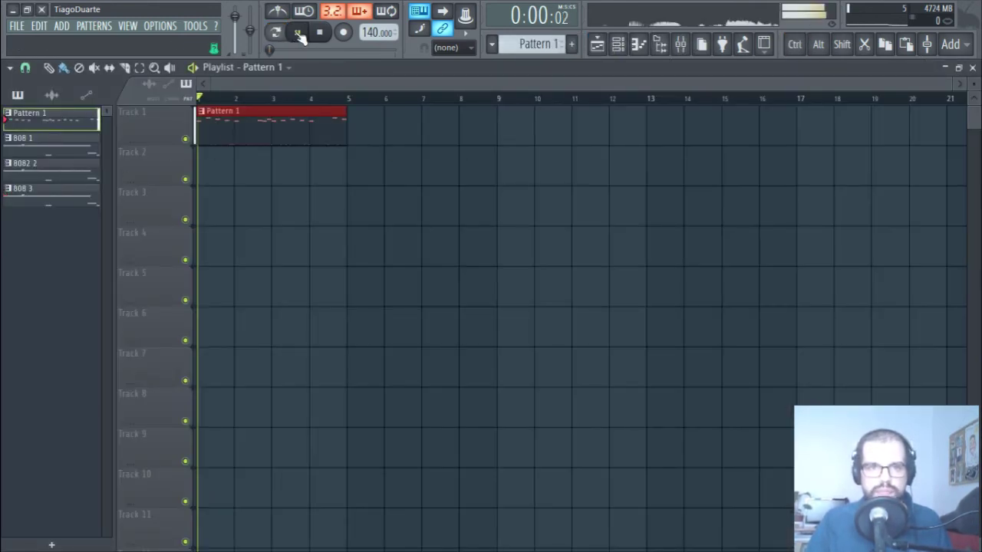
left_click_drag(277, 141, 410, 132)
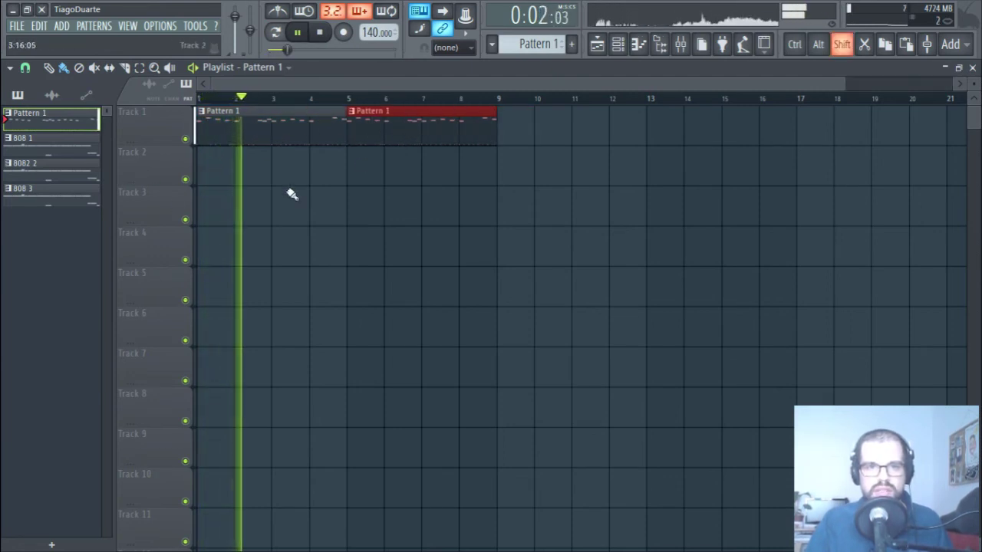
Place 808 1 at bar 5 on track 2, 8082 2 at bar 9 on track 3, 808 3 at bar 13 on track 4, and Pattern 1 copies at bars 9 and 13
left_click_drag(48, 152, 353, 173)
left_click_drag(67, 175, 516, 201)
left_click_drag(53, 197, 652, 247)
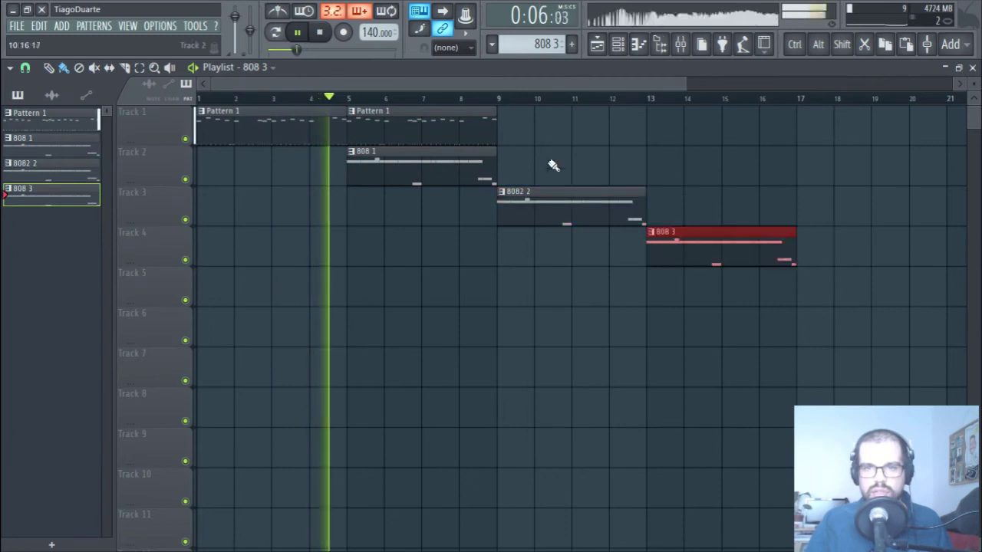
left_click_drag(392, 132, 688, 131)
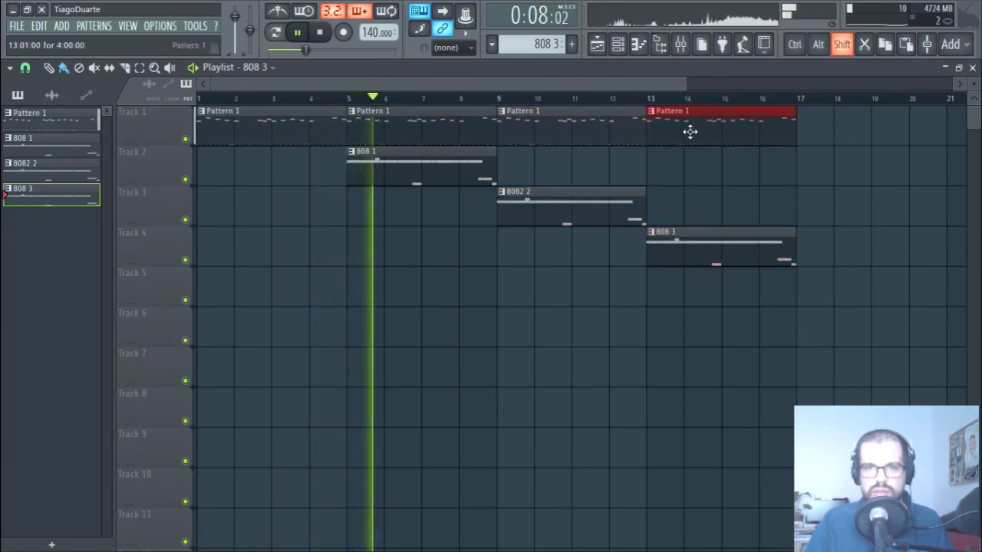
Stop playback, unmute the first two Default channels and reopen the playlist
key("space")
left_click(972, 67)
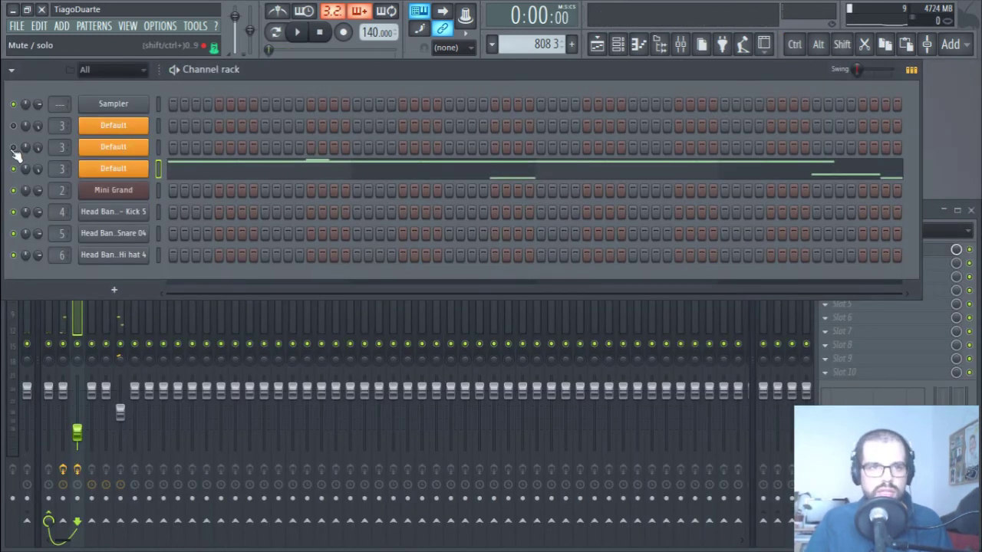
left_click(597, 43)
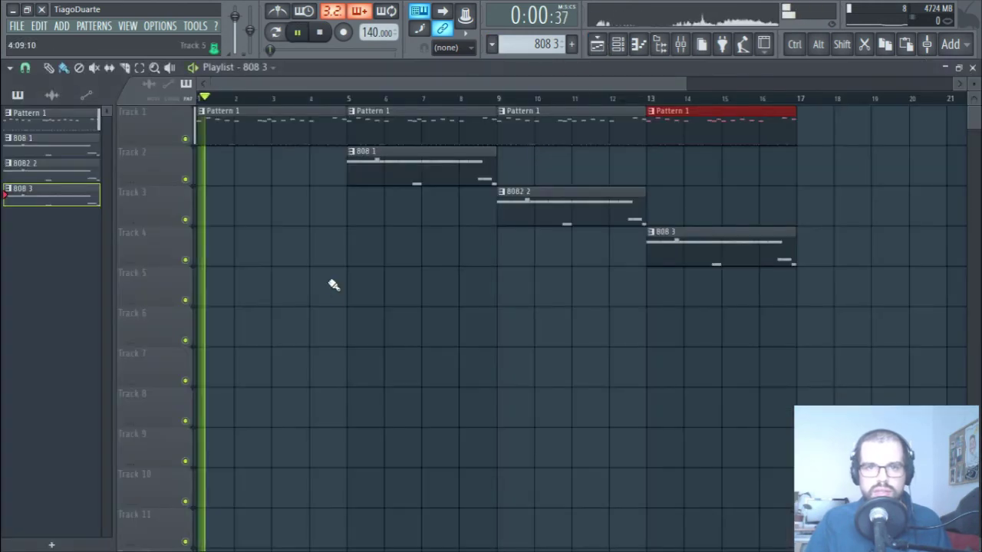
Shift all playlist clips four bars earlier so 808 1 starts at bar 1, and play the arrangement
key("ctrl+a")
left_click_drag(667, 123, 145, 110)
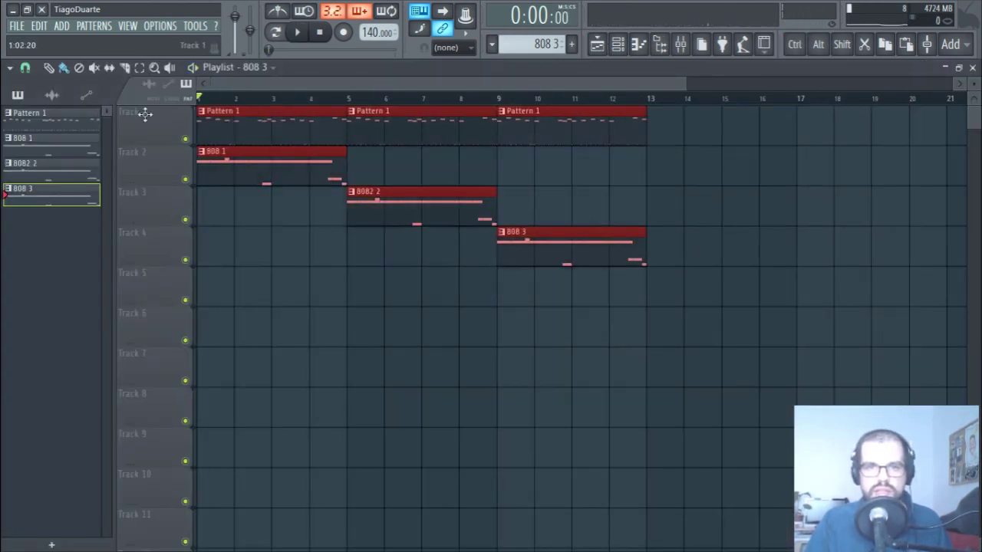
left_click(419, 418)
key("space")
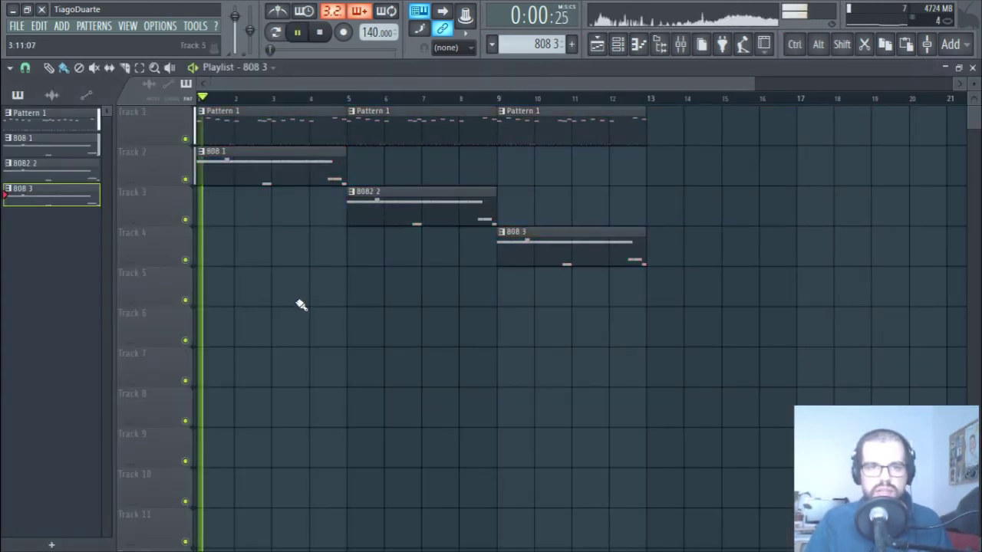
Add Fruity Limiter to the Master track's second effect slot and raise its gain to about 4.2 dB
left_click(973, 68)
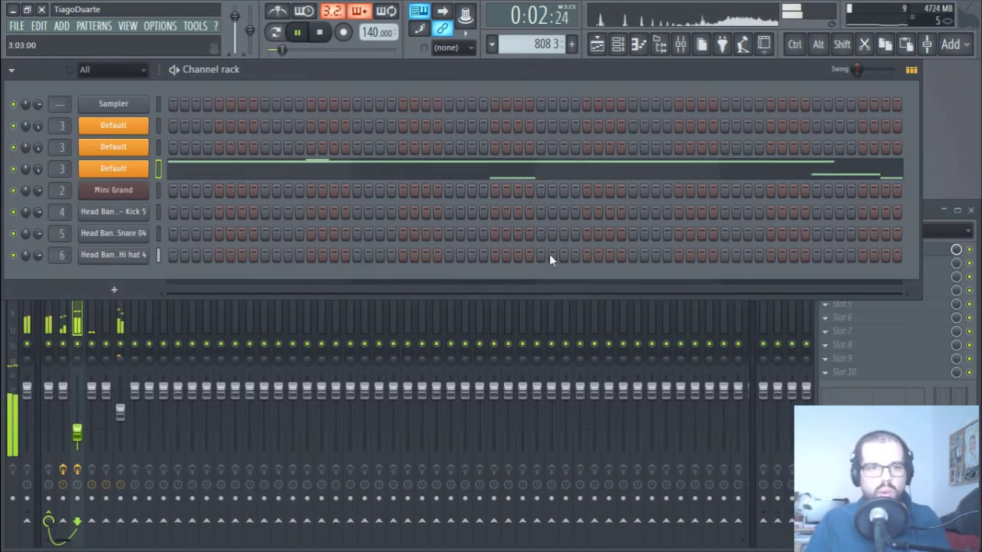
left_click(27, 322)
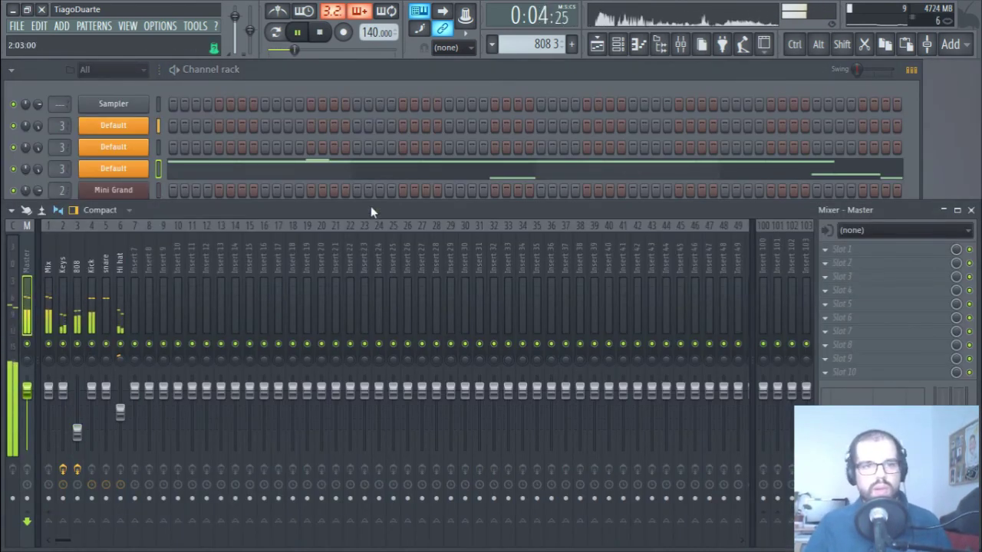
left_click(848, 263)
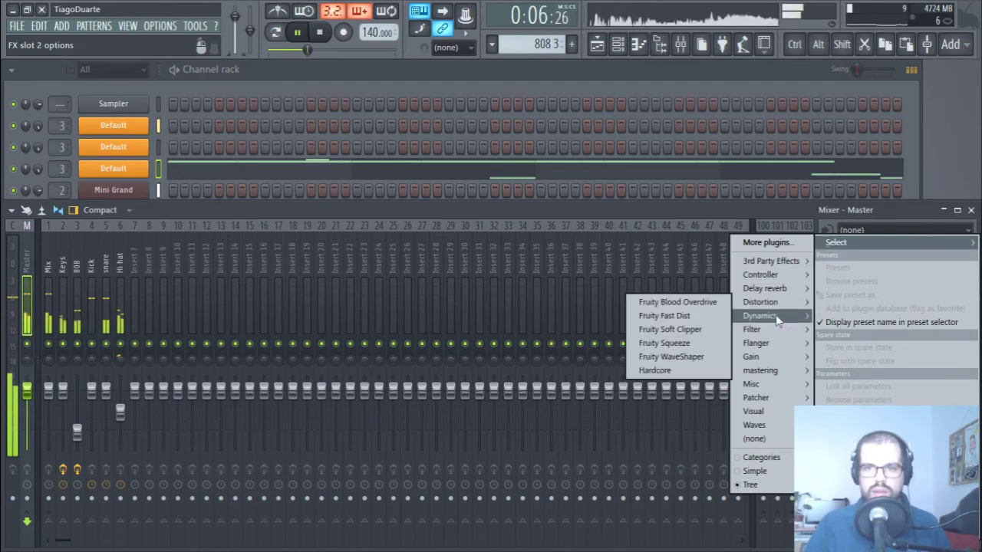
mouse_move(767, 315)
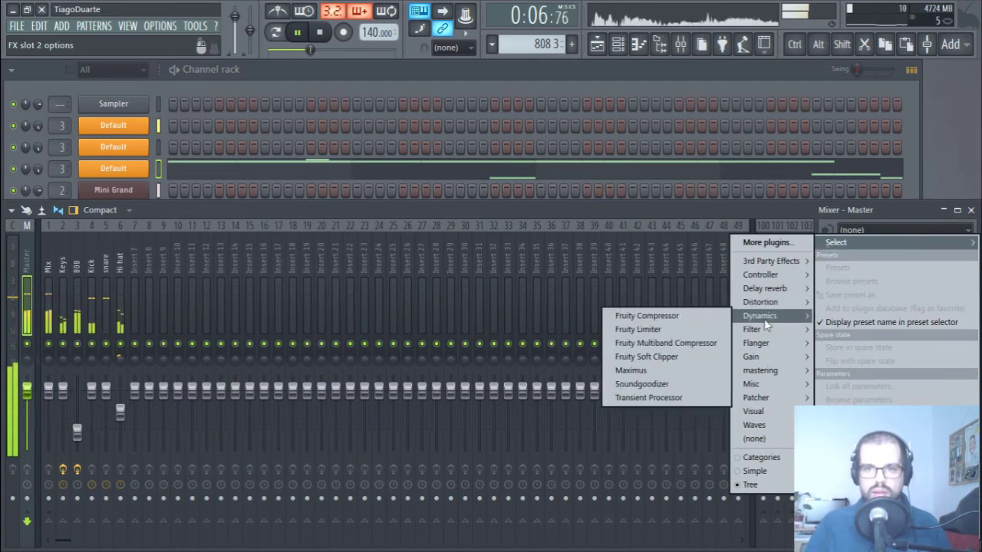
left_click(637, 332)
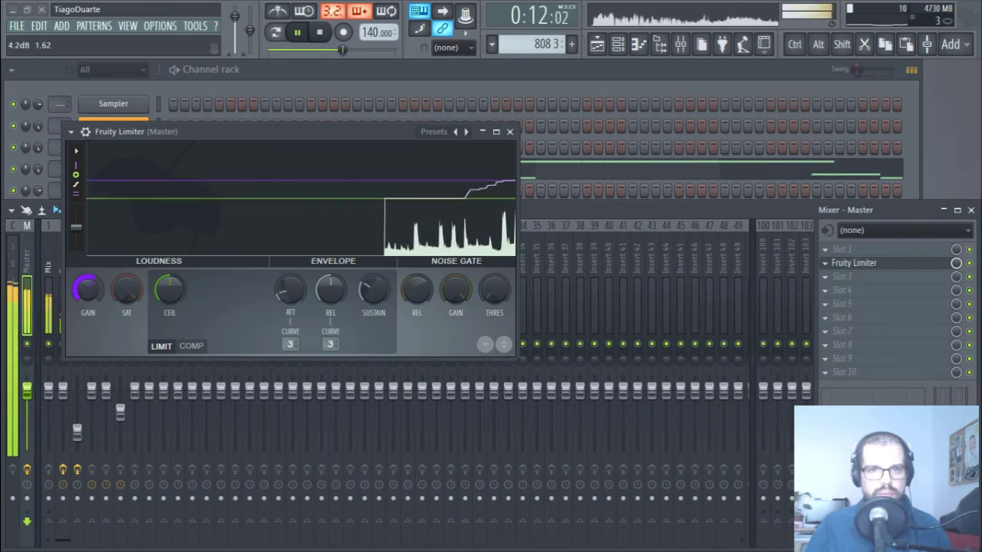
left_click(509, 131)
Check the playing arrangement in the playlist and stop playback
left_click(597, 44)
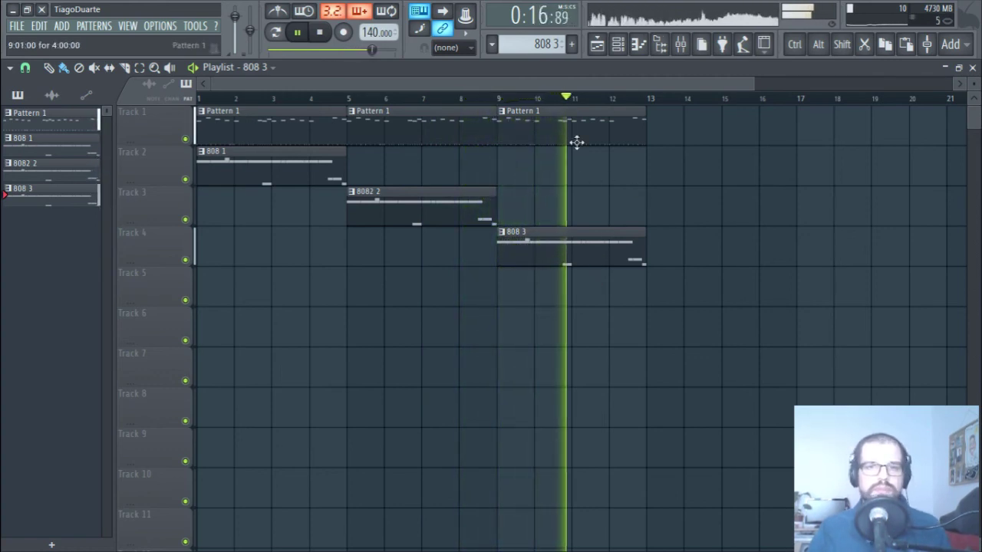
left_click(973, 67)
key("space")
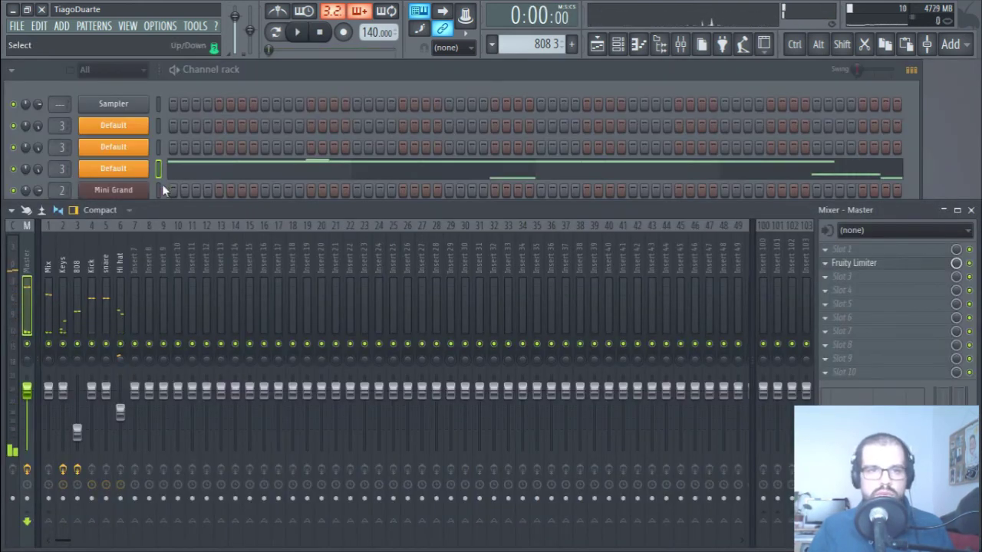
Examine the first Default channel's Sytrus settings for operator 1 and filter 1, including their volume envelopes
left_click(119, 143)
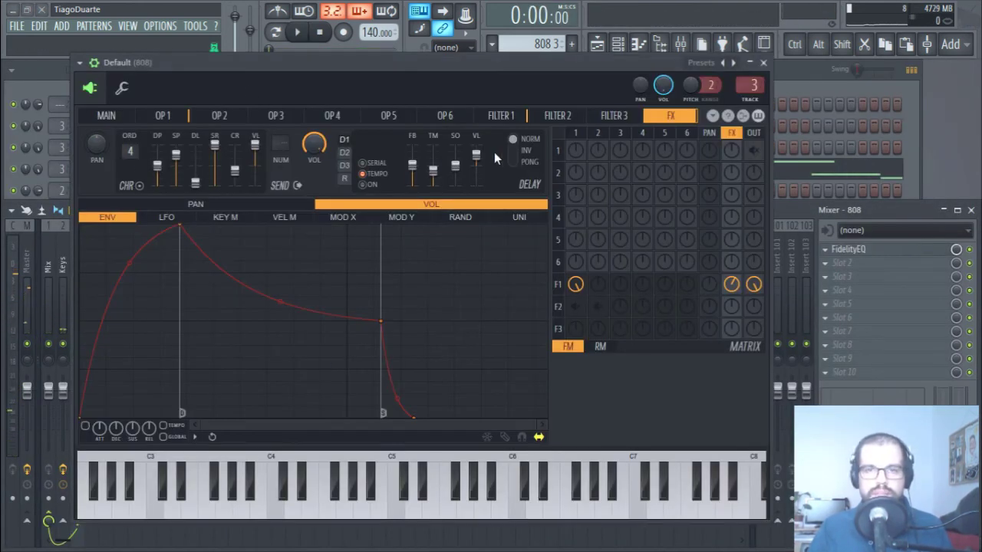
left_click(763, 62)
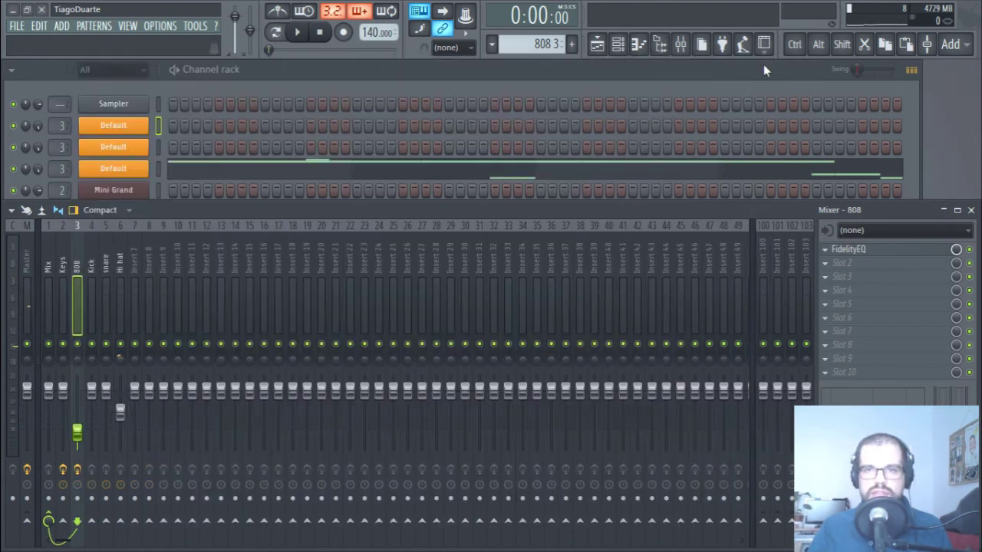
left_click(265, 87)
left_click(107, 126)
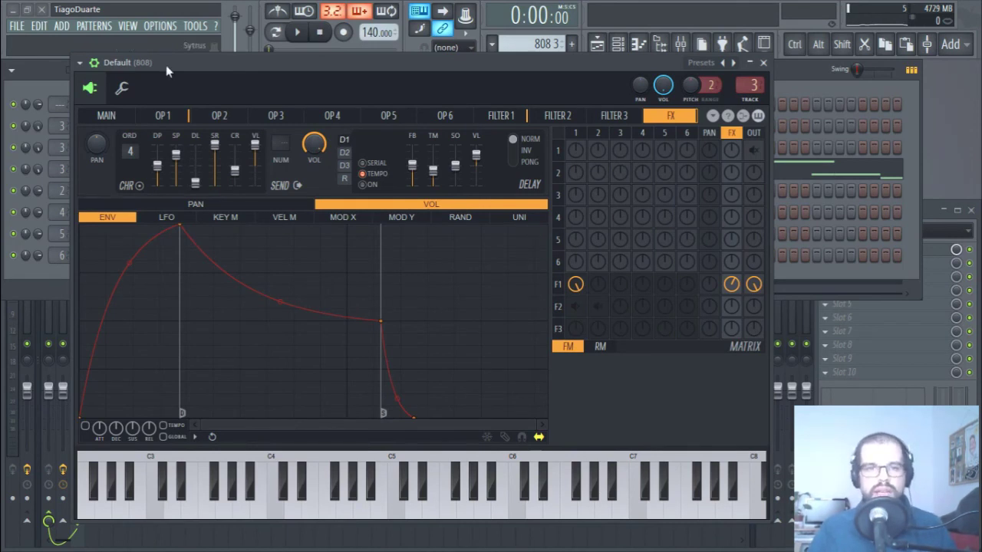
left_click(162, 117)
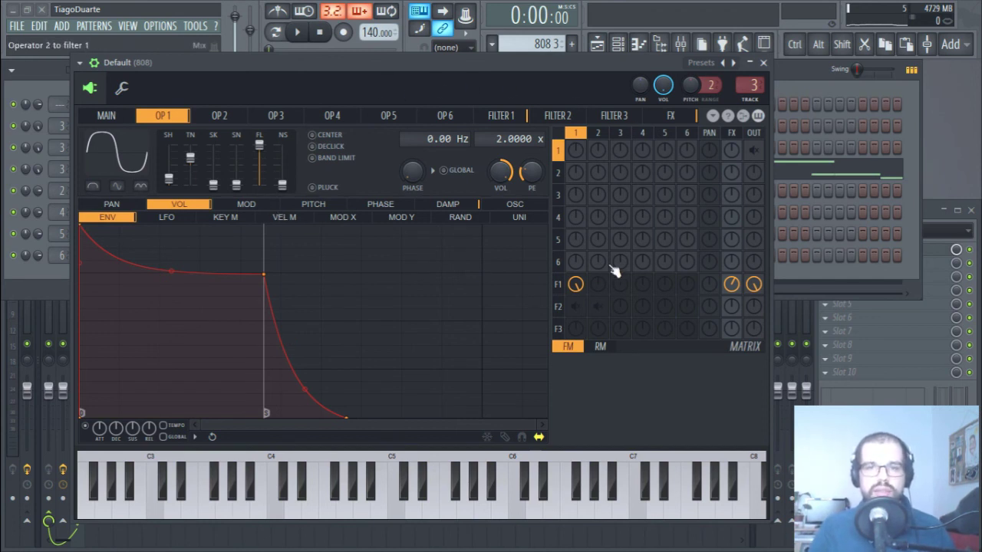
left_click(501, 115)
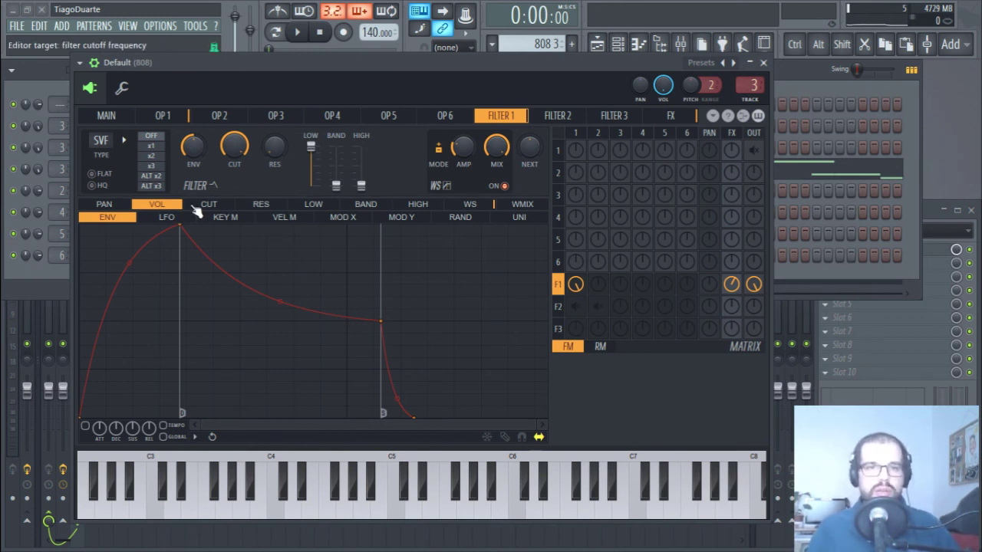
left_click(164, 116)
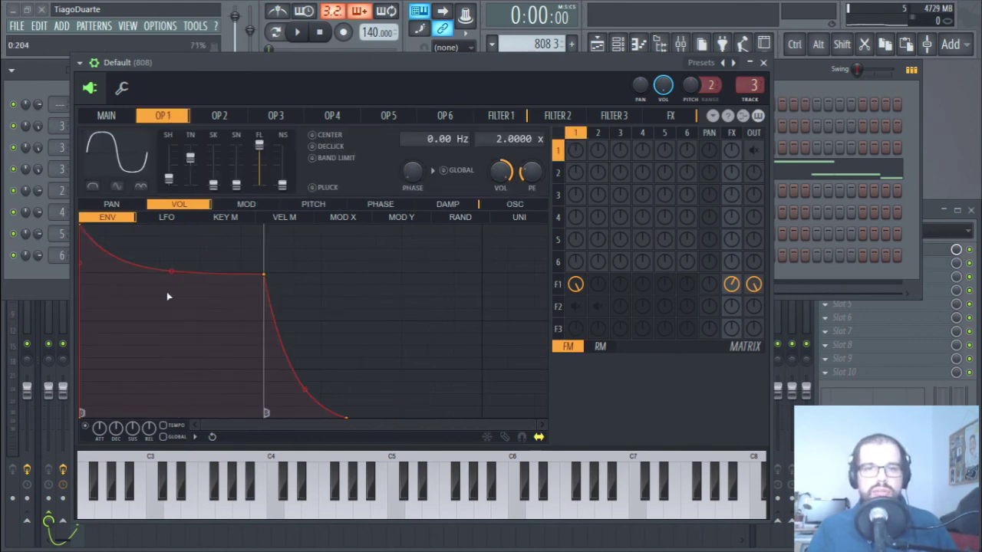
left_click(79, 62)
left_click_drag(187, 68, 368, 63)
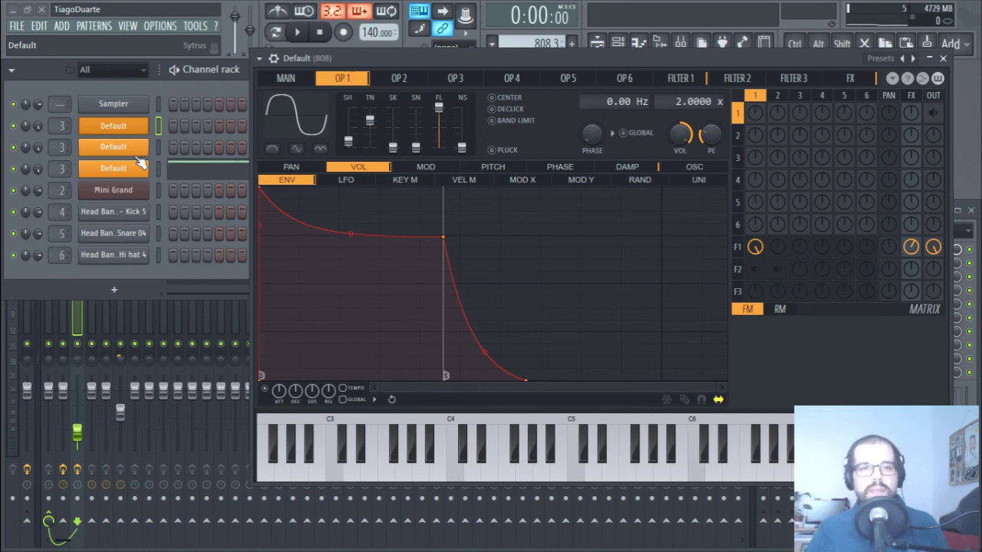
Examine the second and third Default channels' Sytrus settings, and review the first Default channel's operator 1 and main settings
left_click(137, 150)
left_click(116, 171)
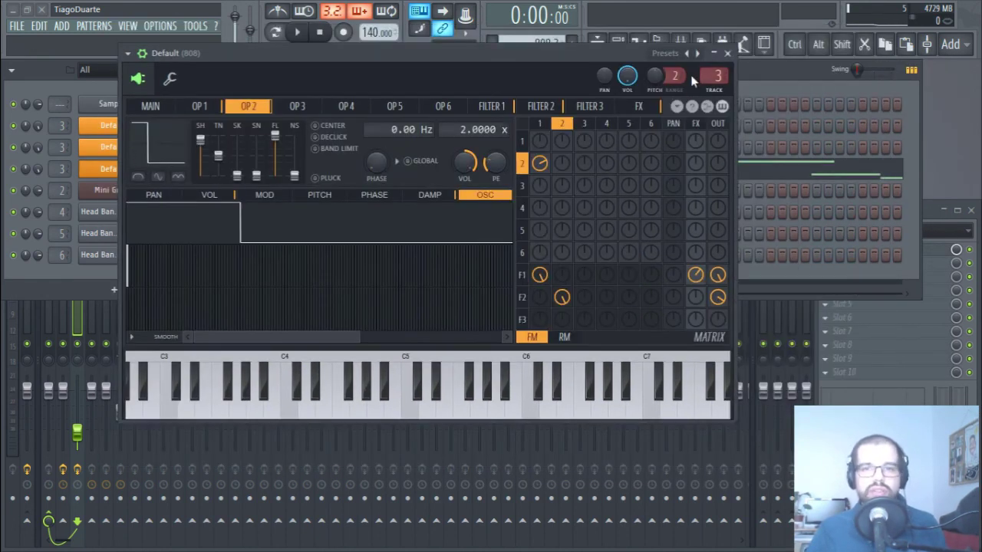
left_click(728, 54)
left_click(129, 128)
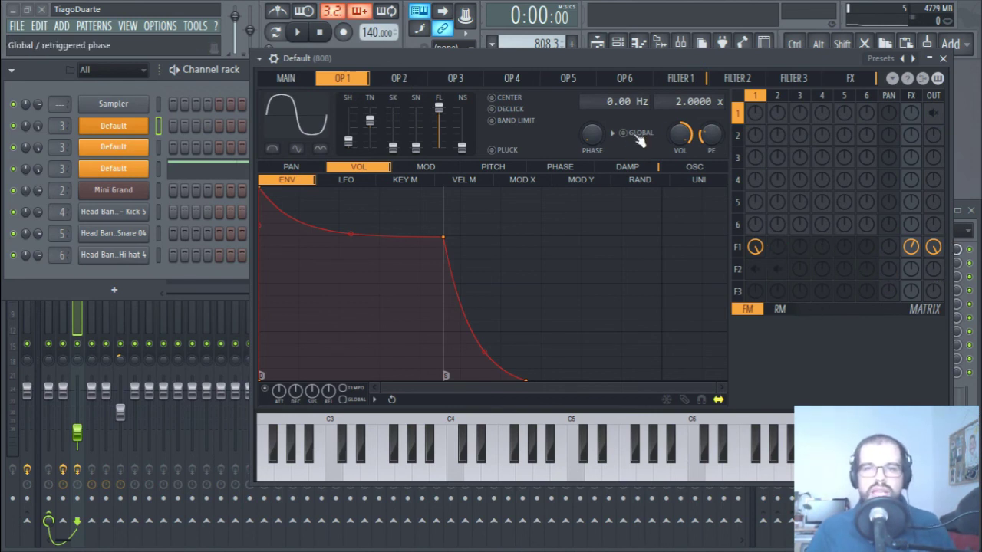
left_click(691, 82)
left_click(346, 83)
left_click(286, 86)
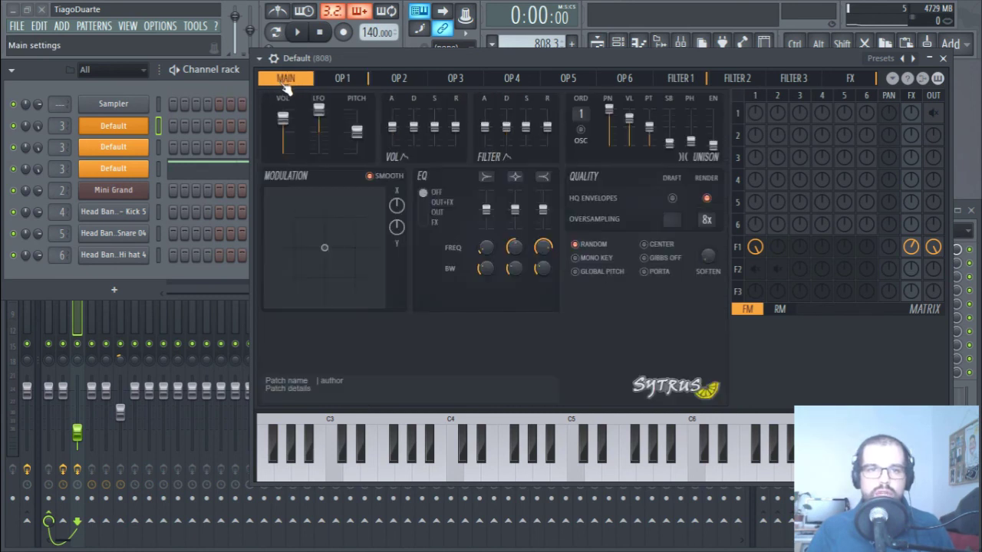
left_click(944, 60)
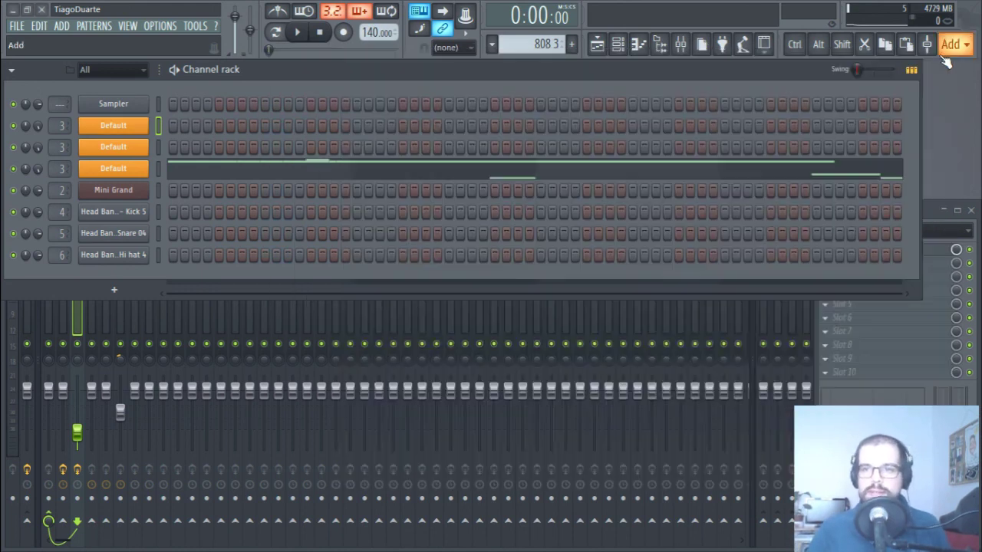